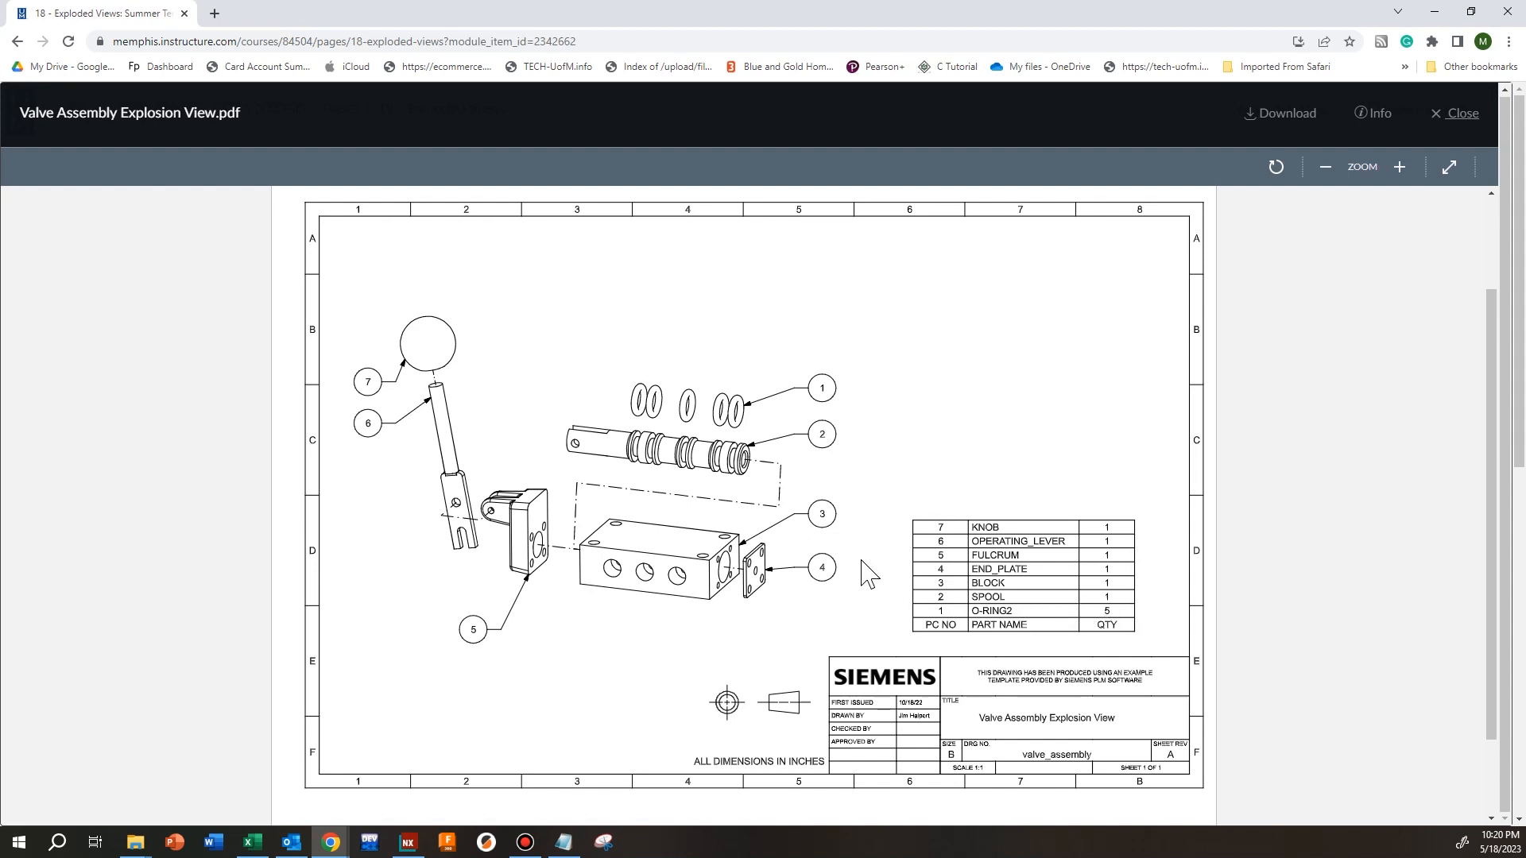
Close the valve drawing preview, then open TiltPowerHelm_ExplodedView.pdf and examine its exploded parts, balloons and parts list
click(1454, 137)
scroll(632, 483, up, 1)
scroll(632, 483, down, 1)
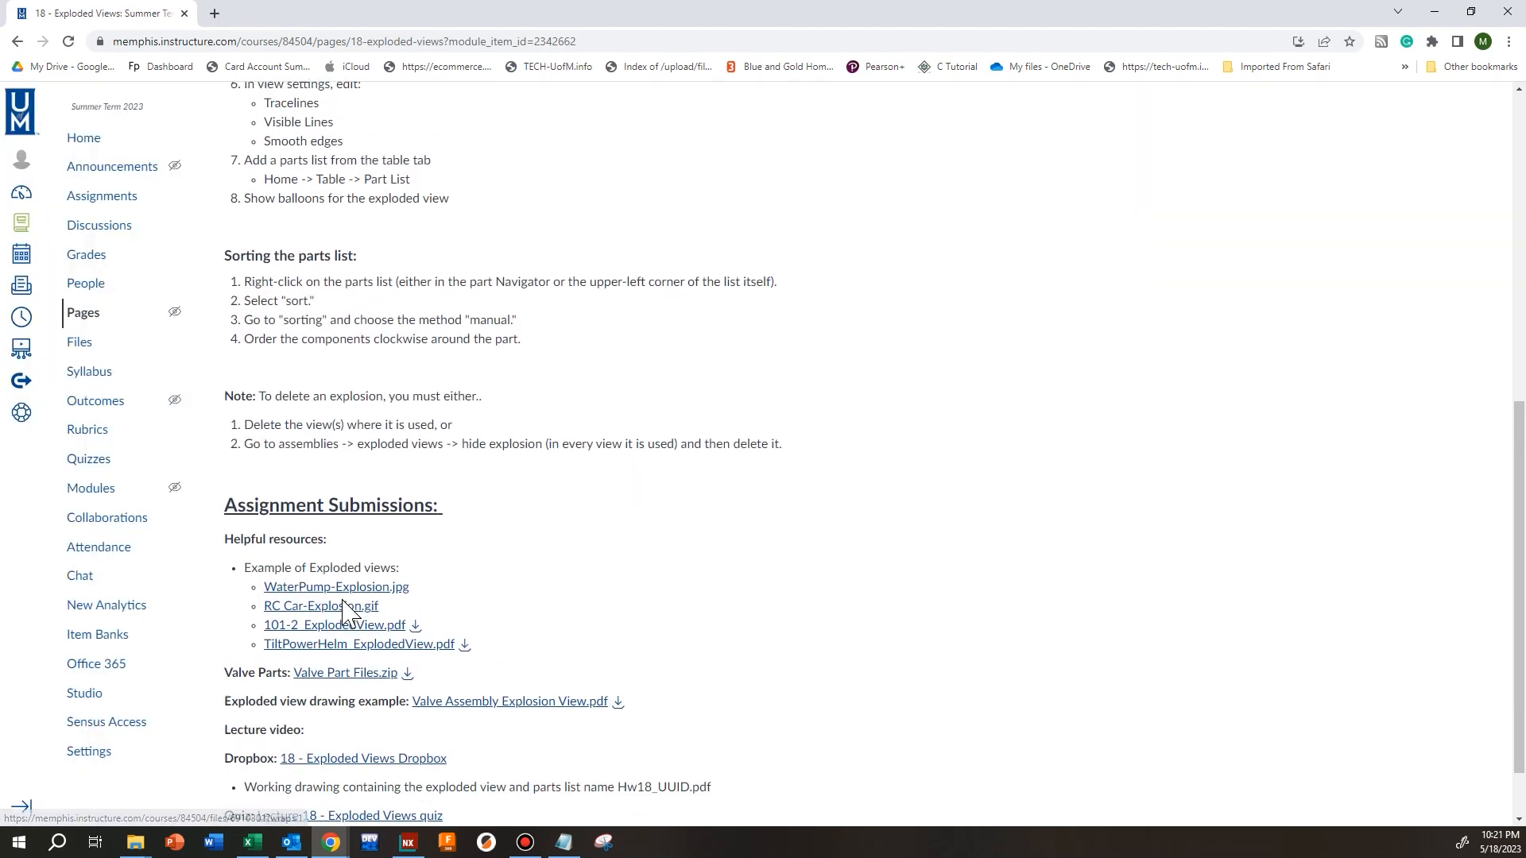
click(311, 648)
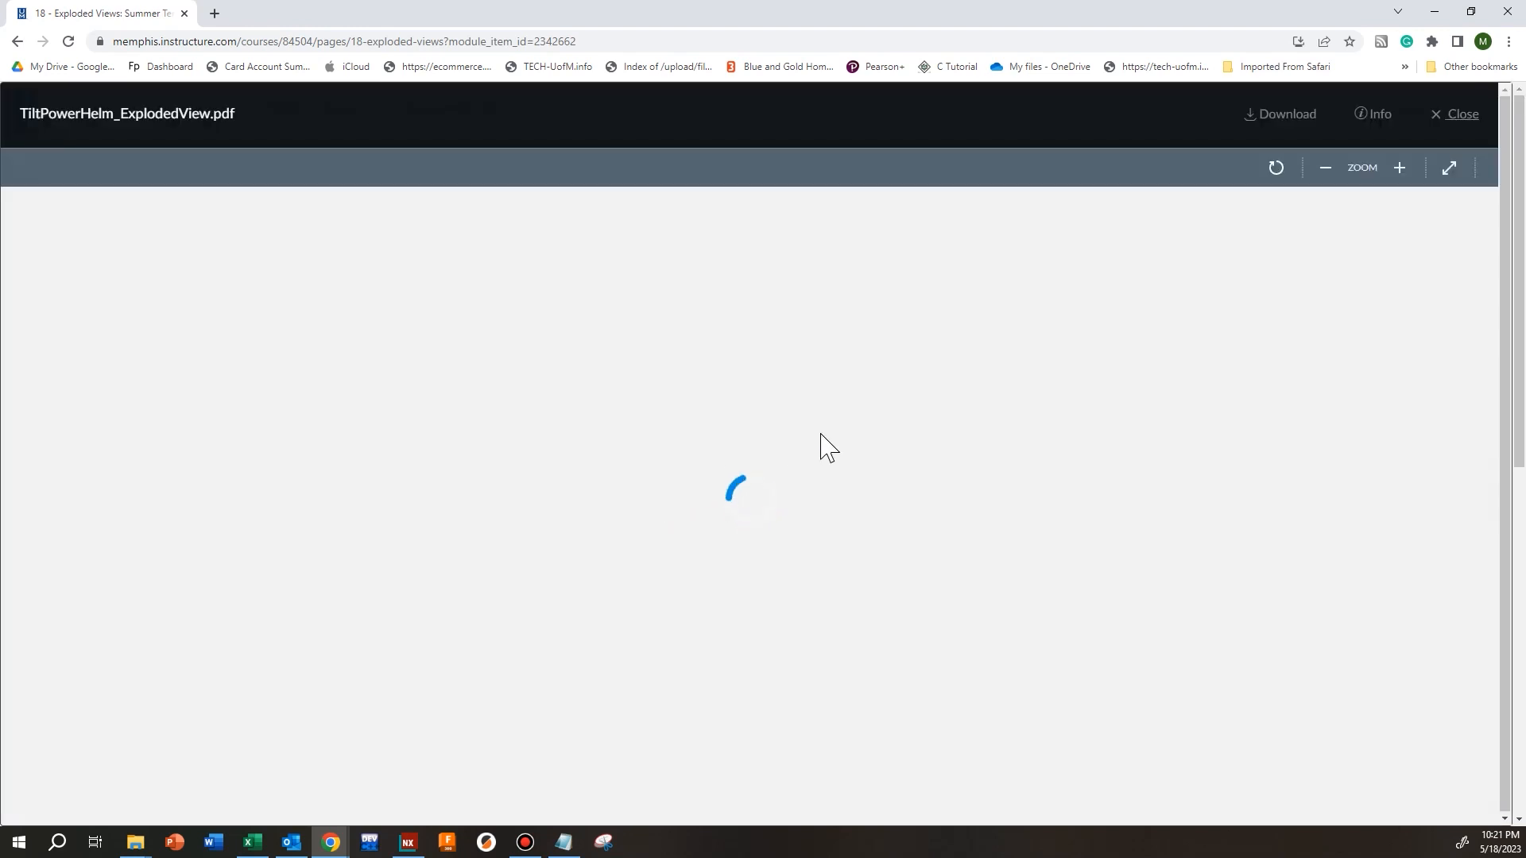
scroll(798, 466, down, 3)
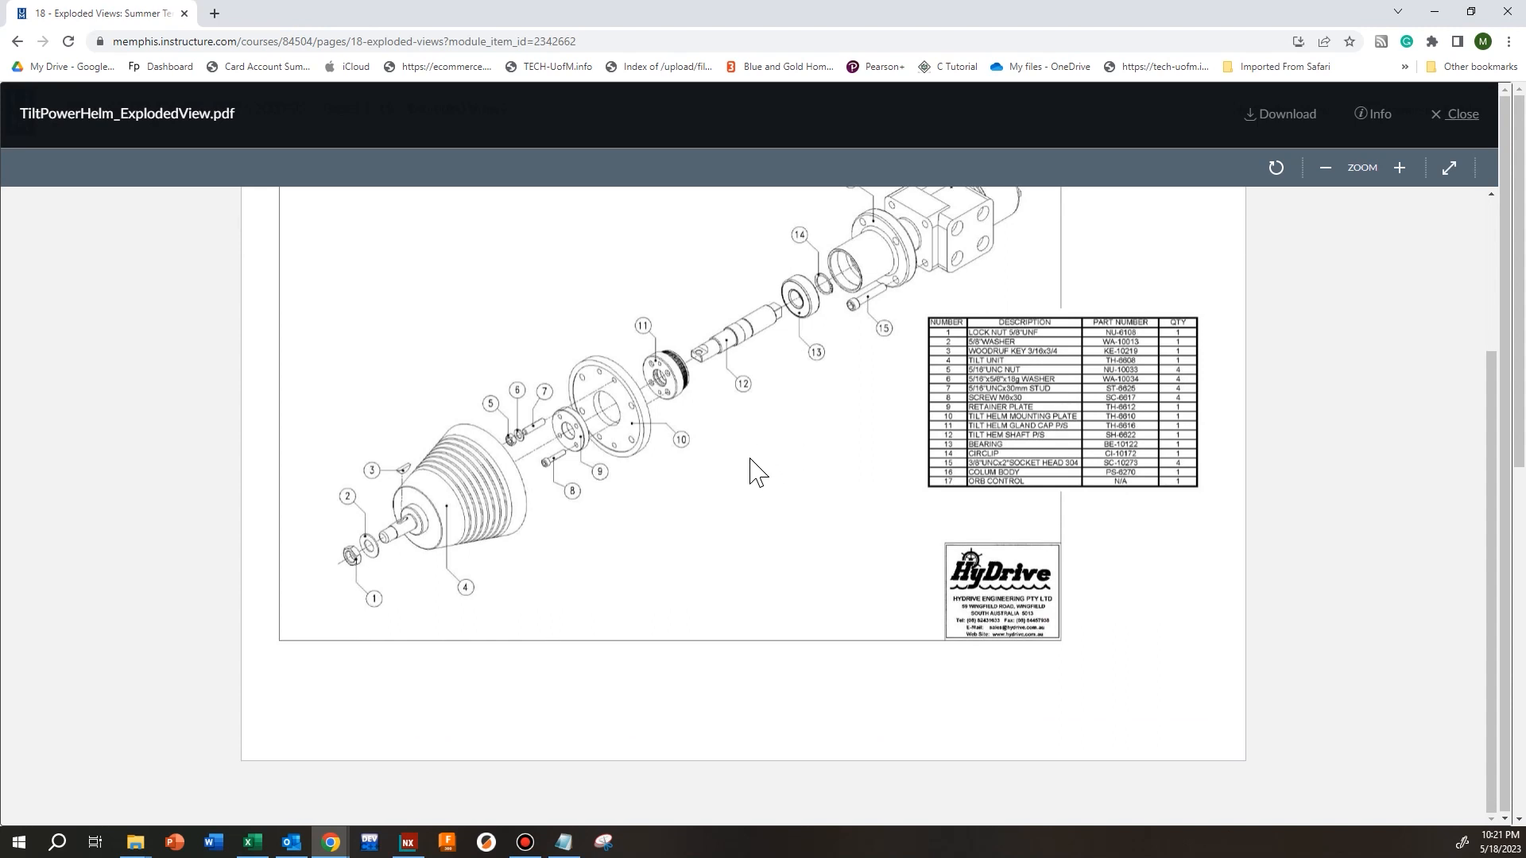
scroll(749, 475, up, 1)
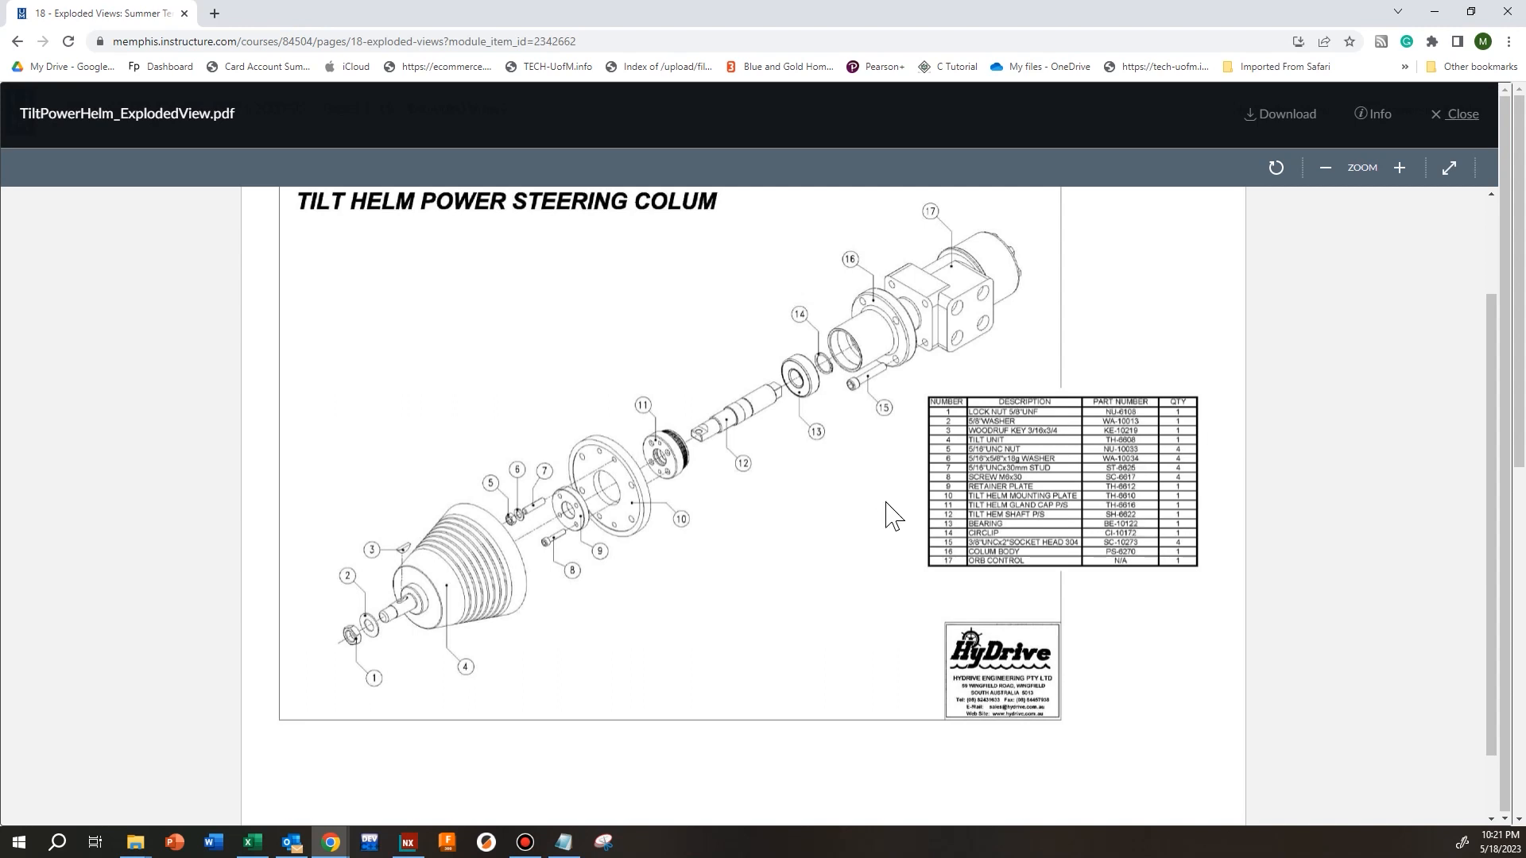
scroll(866, 512, up, 1)
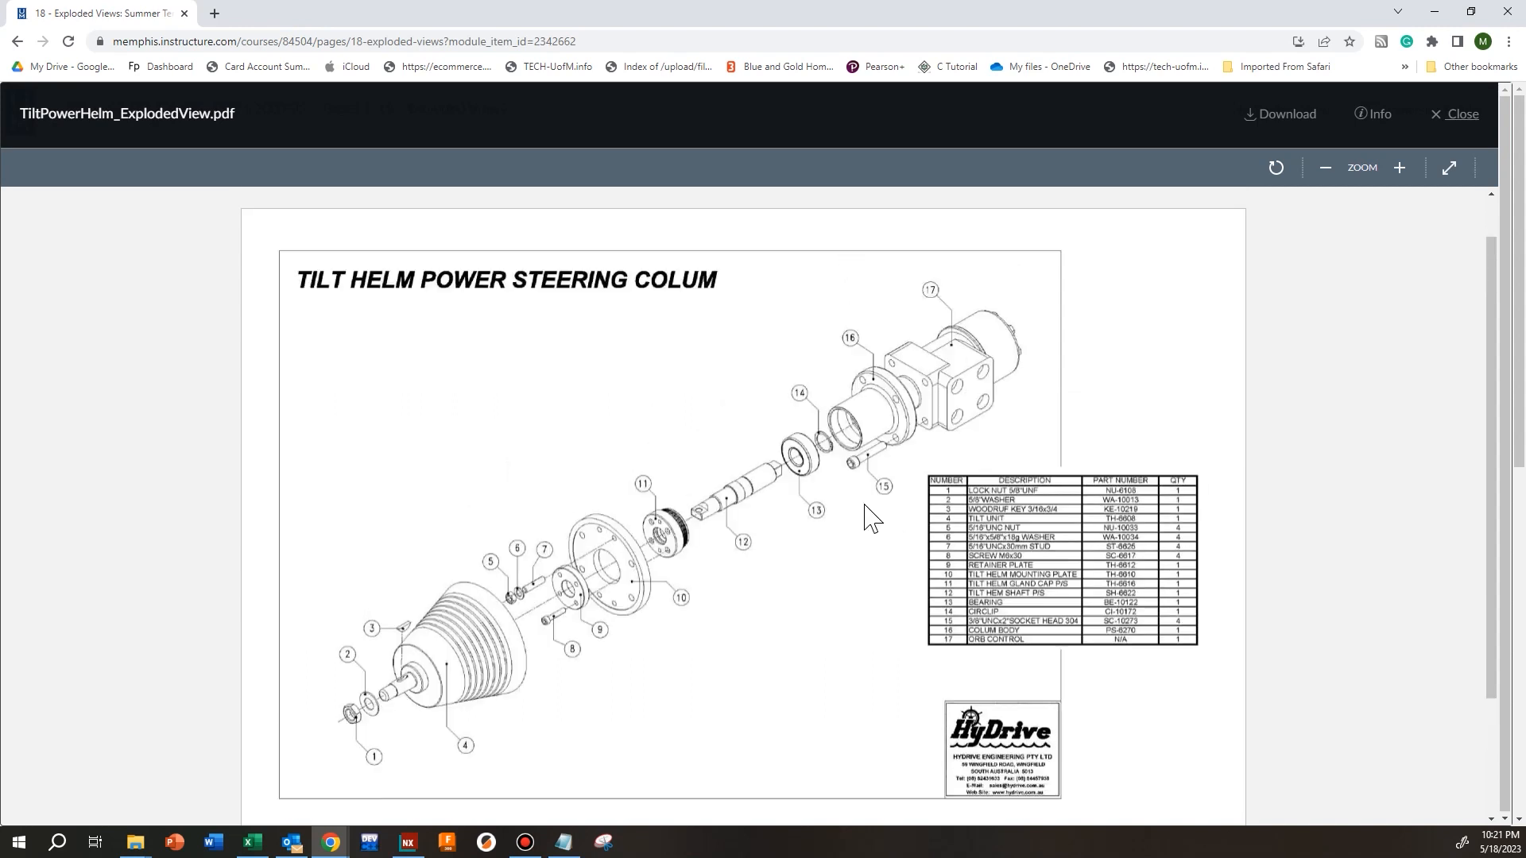
click(1450, 119)
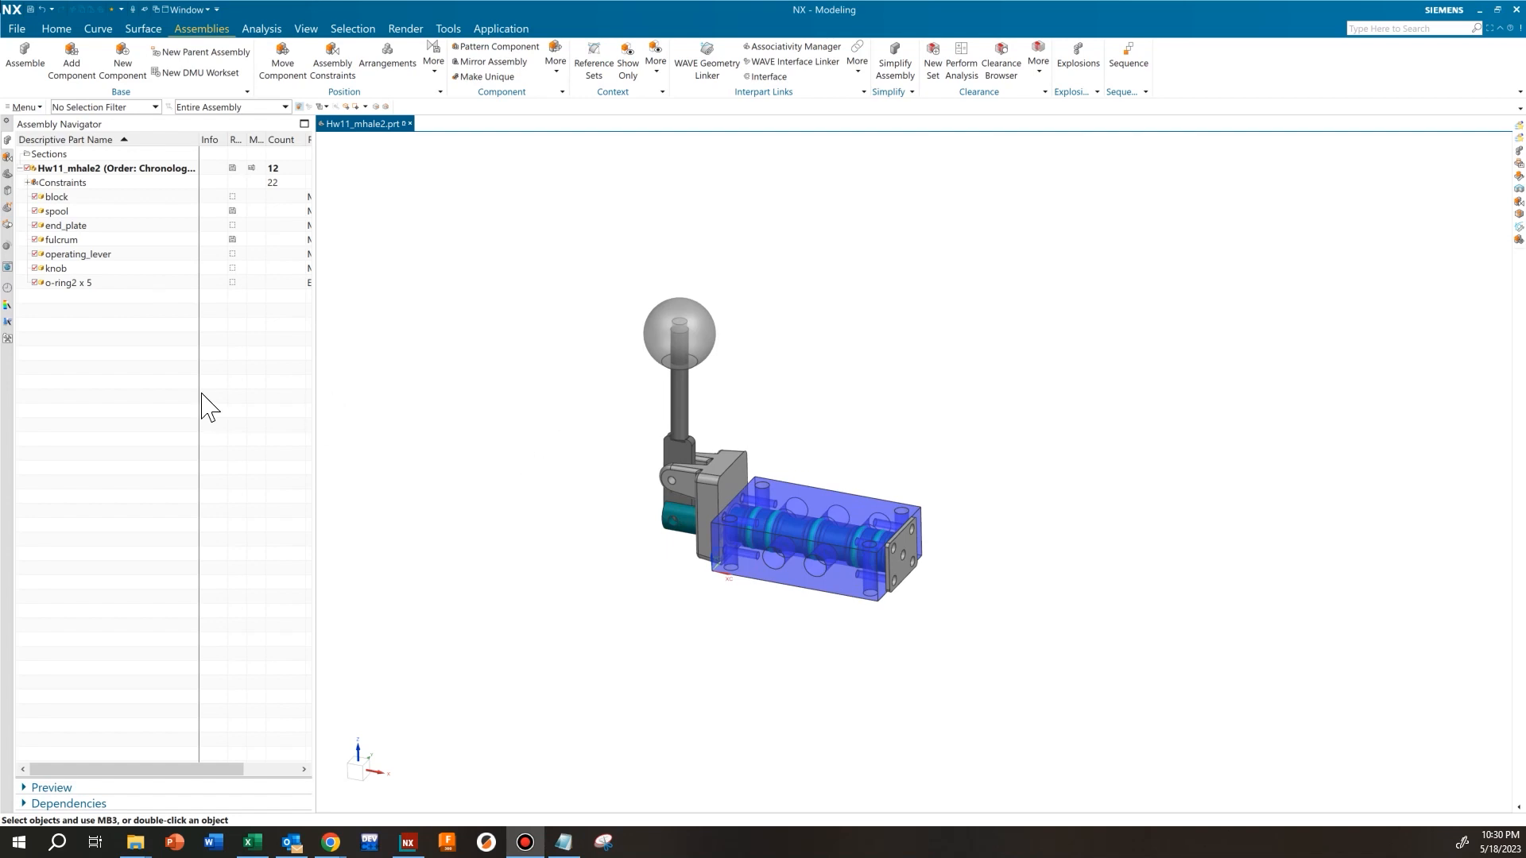
List the assembly's model views and display the Bottom, Front, Isometric and Left views in turn
click(8, 173)
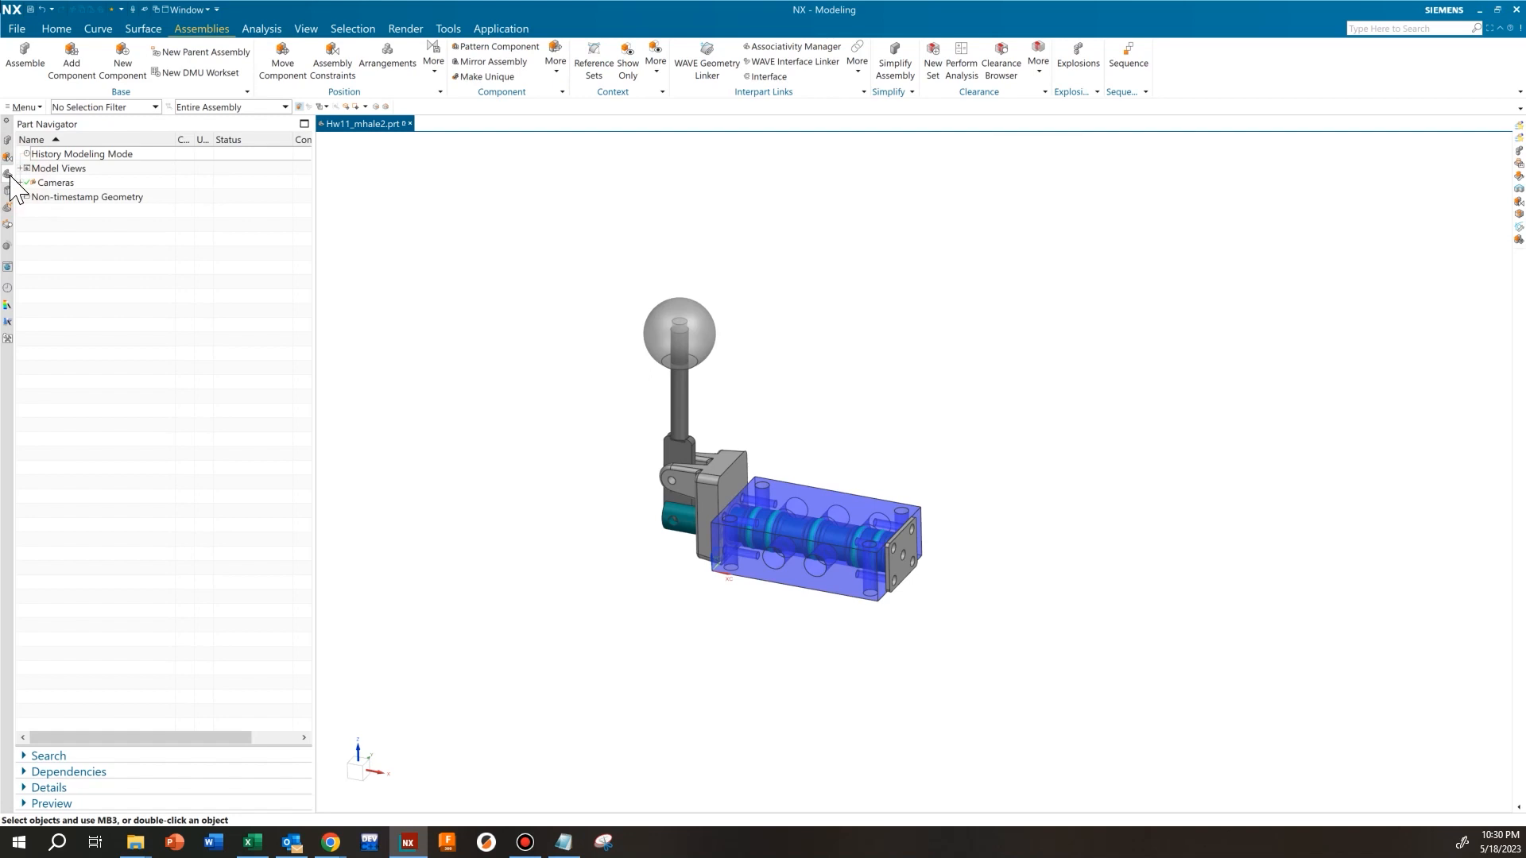
click(22, 168)
double_click(85, 198)
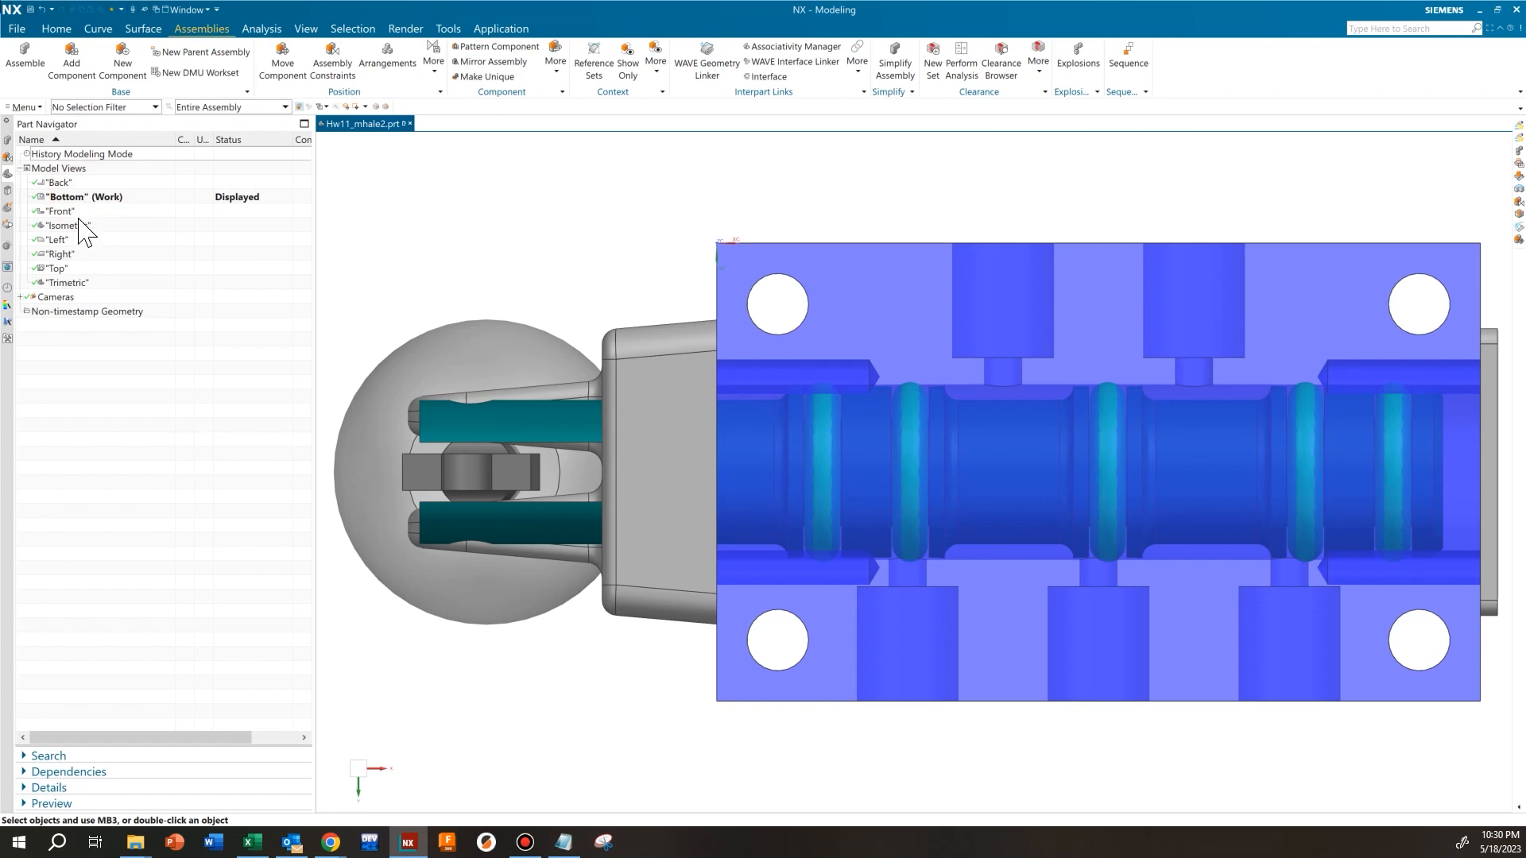
double_click(67, 211)
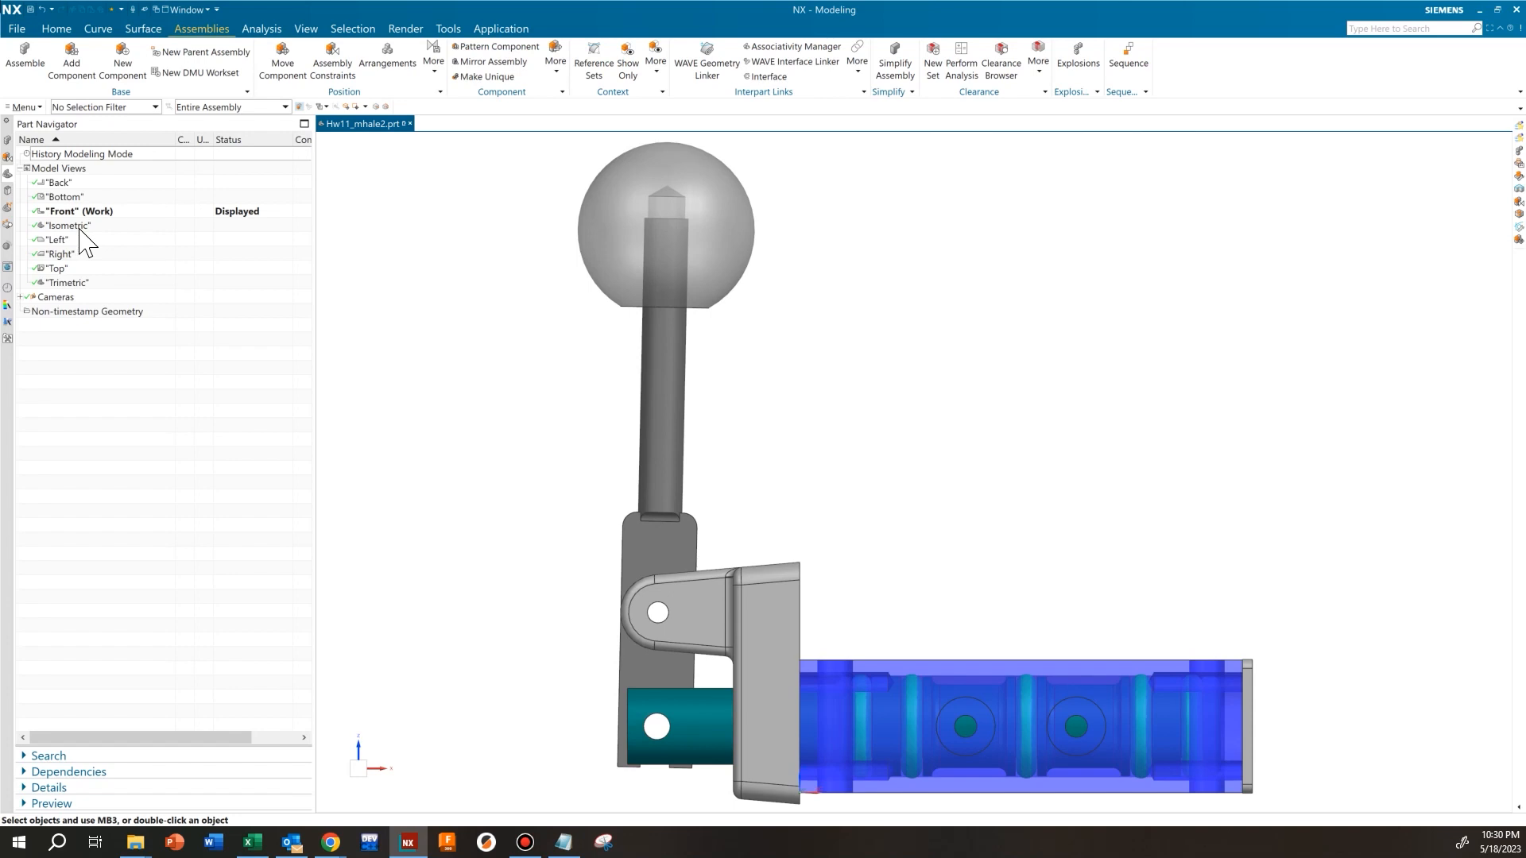
double_click(79, 227)
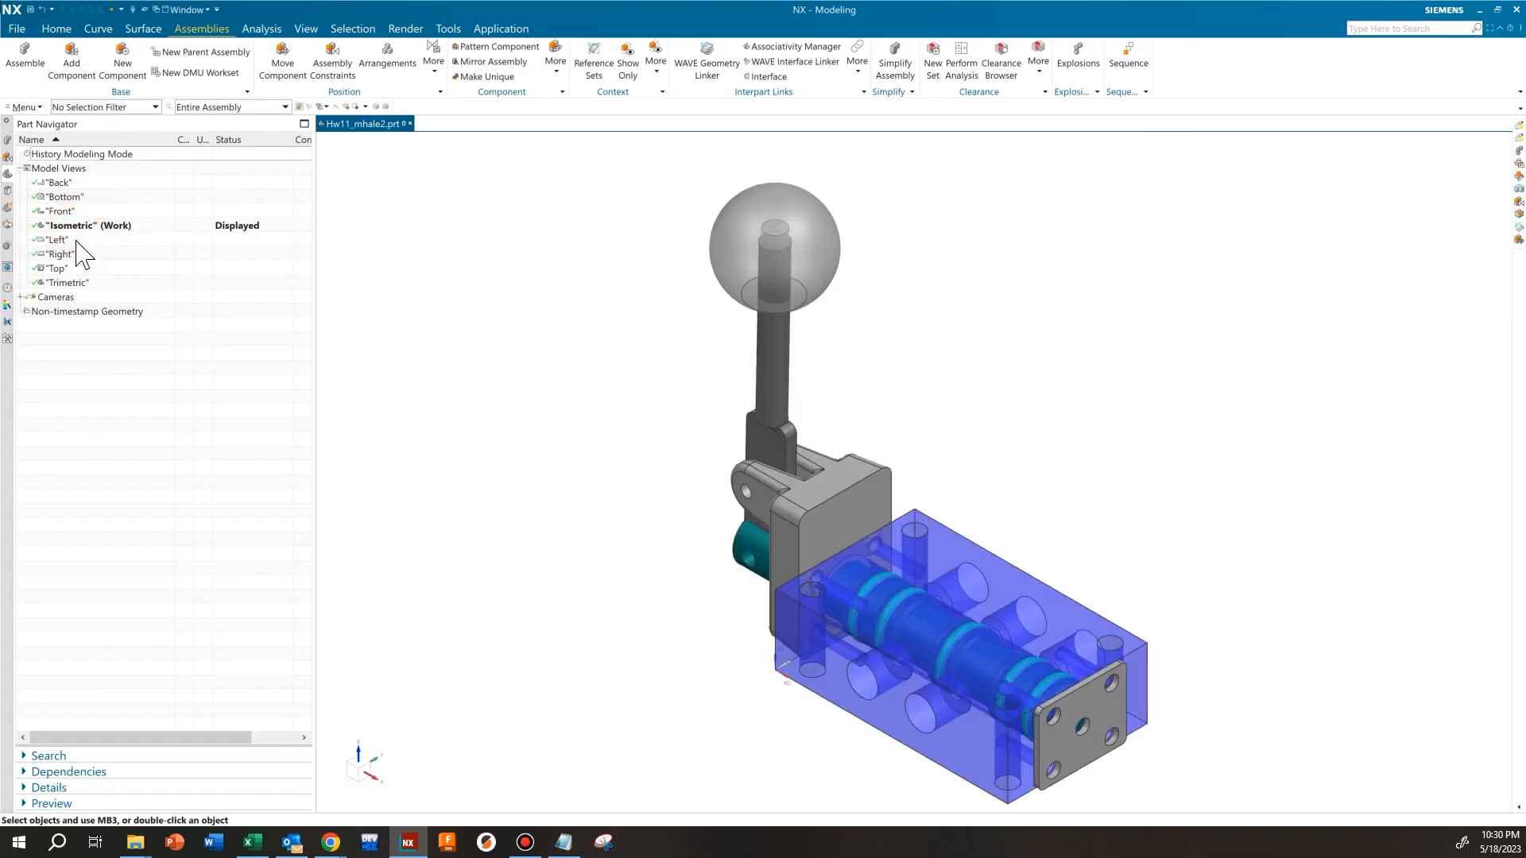
double_click(76, 240)
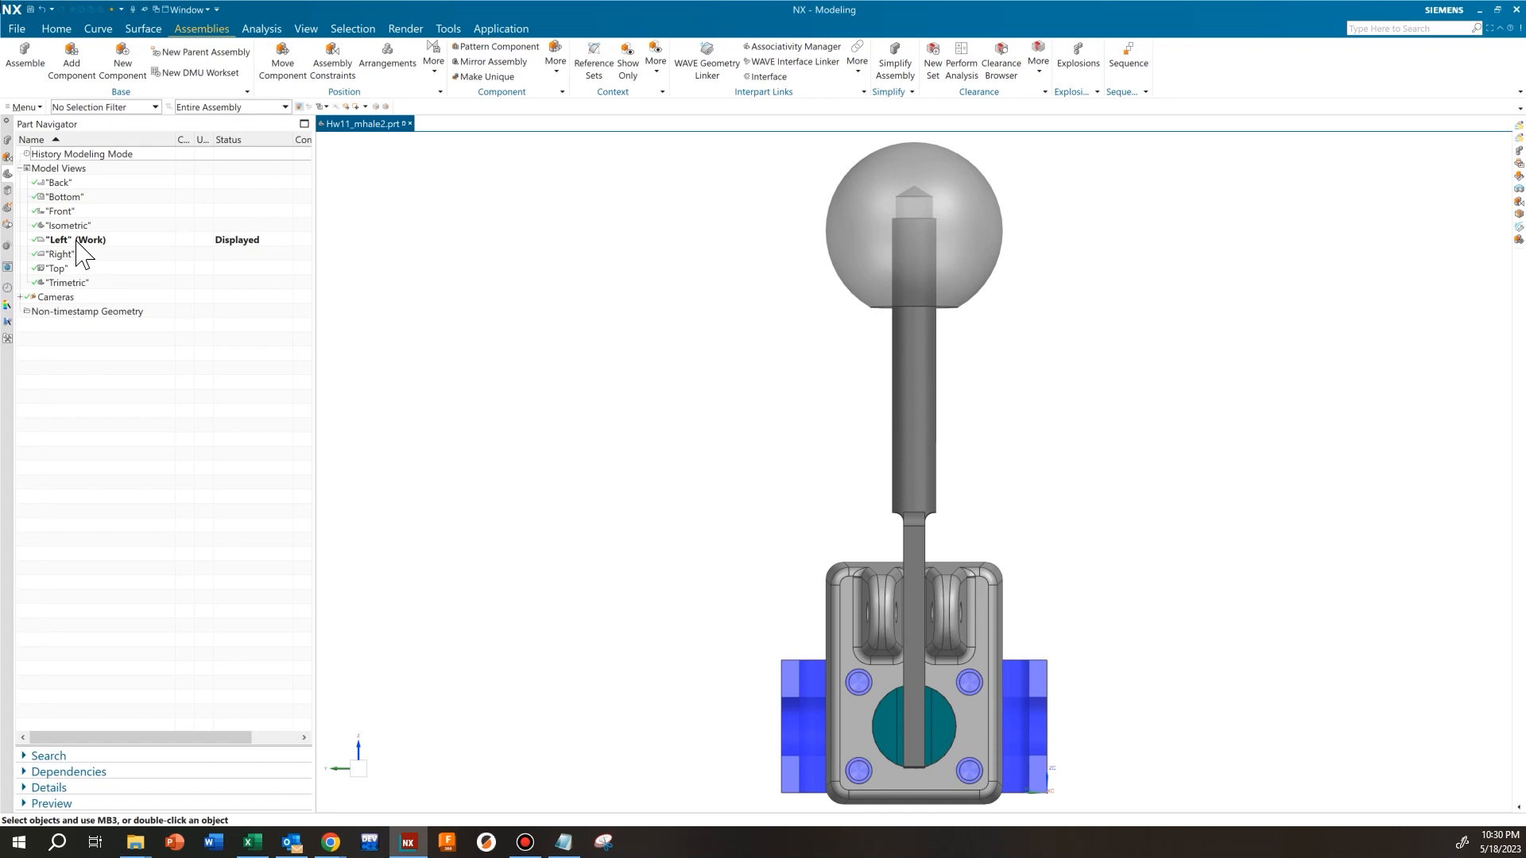
Orient the valve assembly in a slightly elevated near-front pictorial view showing the lever, fulcrum, block and end plate
scroll(709, 491, down, 2)
shift+middle_drag(699, 487, 545, 422)
scroll(818, 477, down, 3)
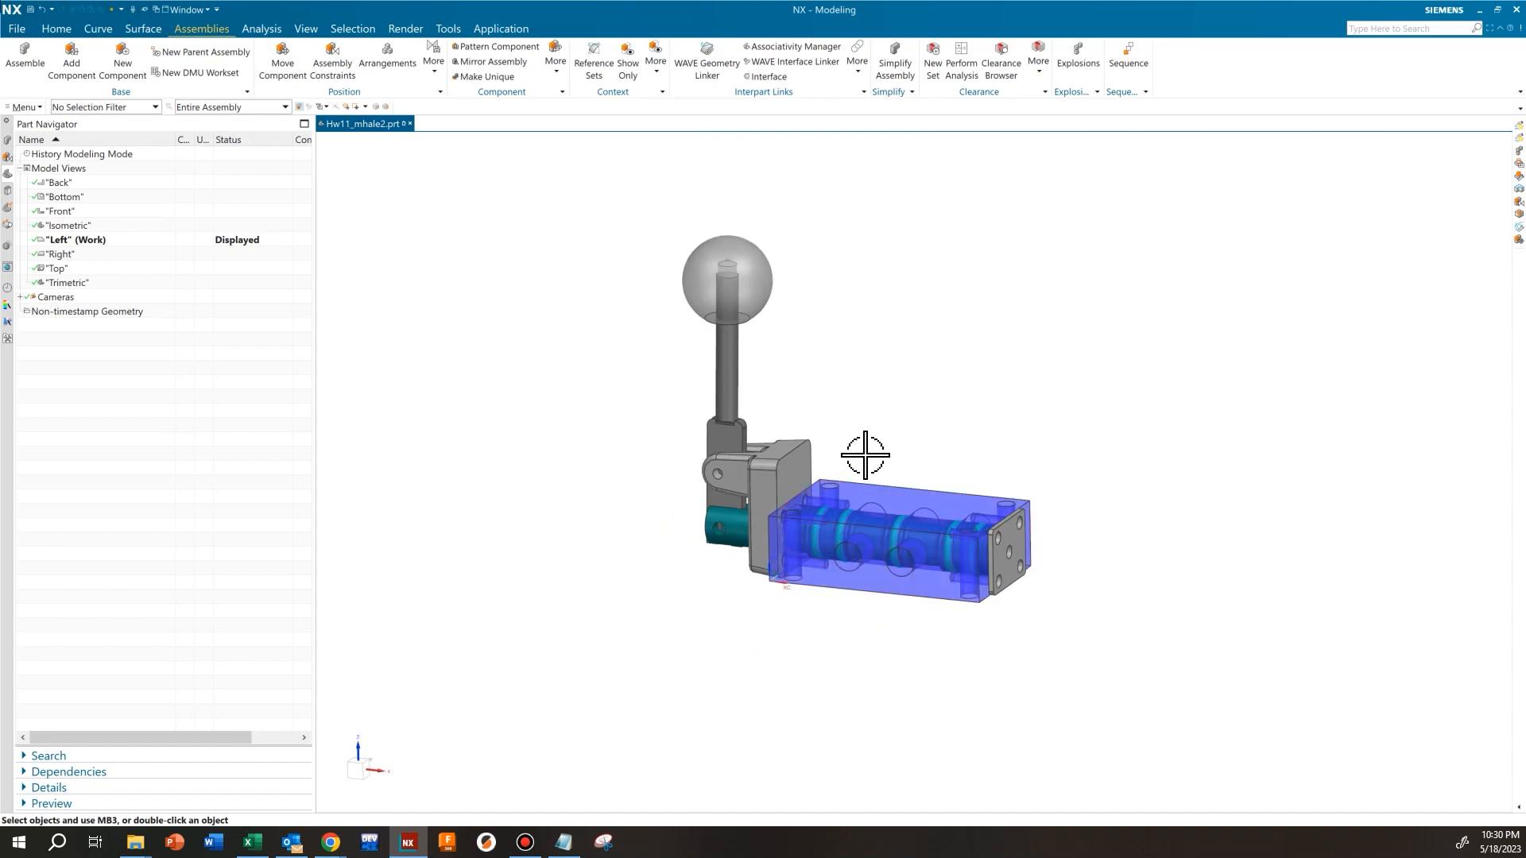
shift+middle_drag(851, 392, 817, 423)
scroll(815, 425, up, 1)
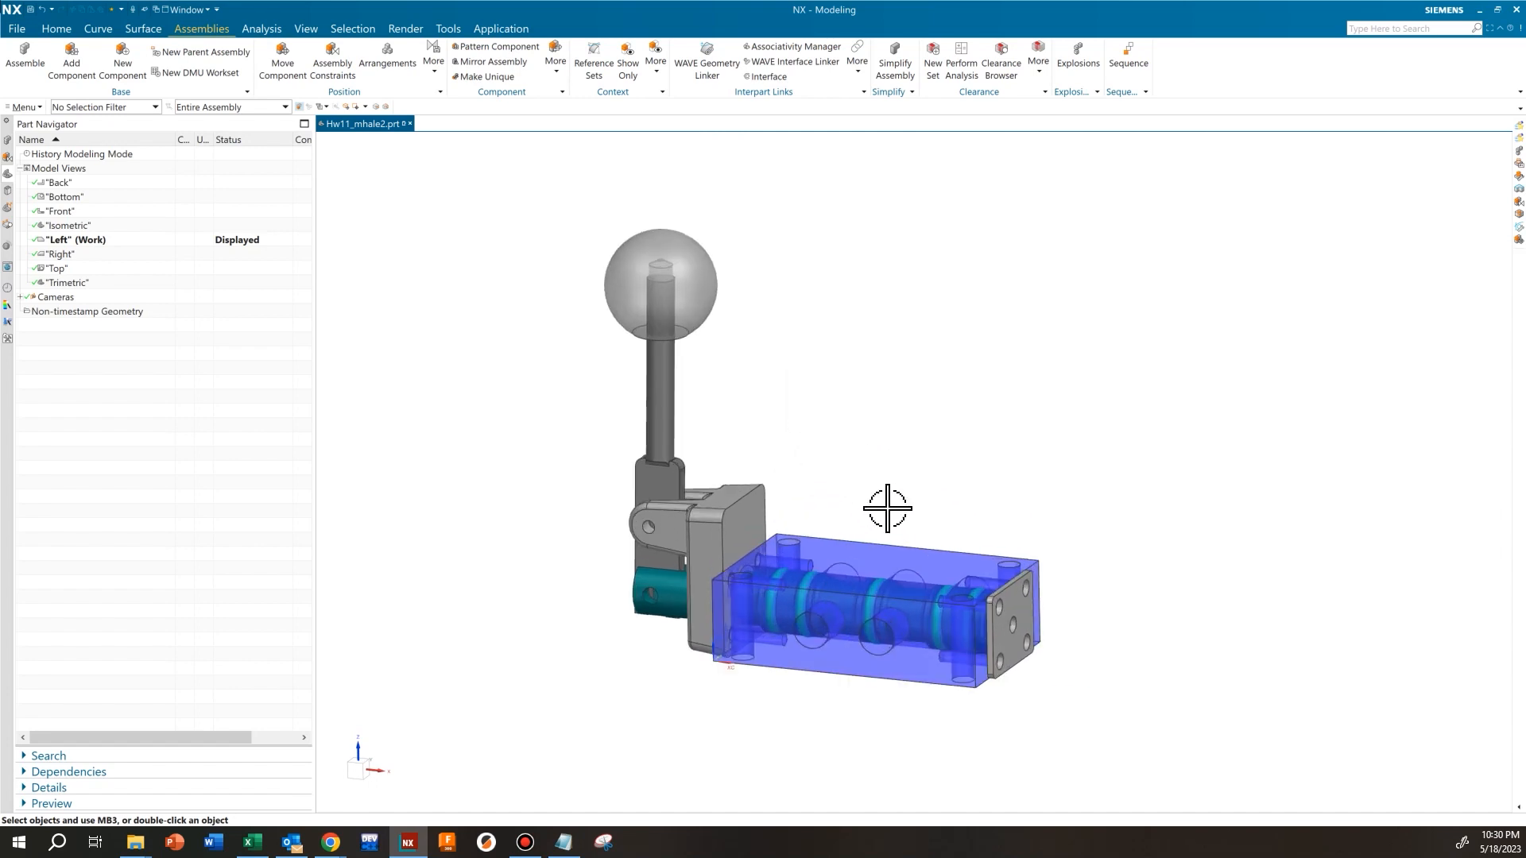
shift+middle_drag(900, 513, 835, 484)
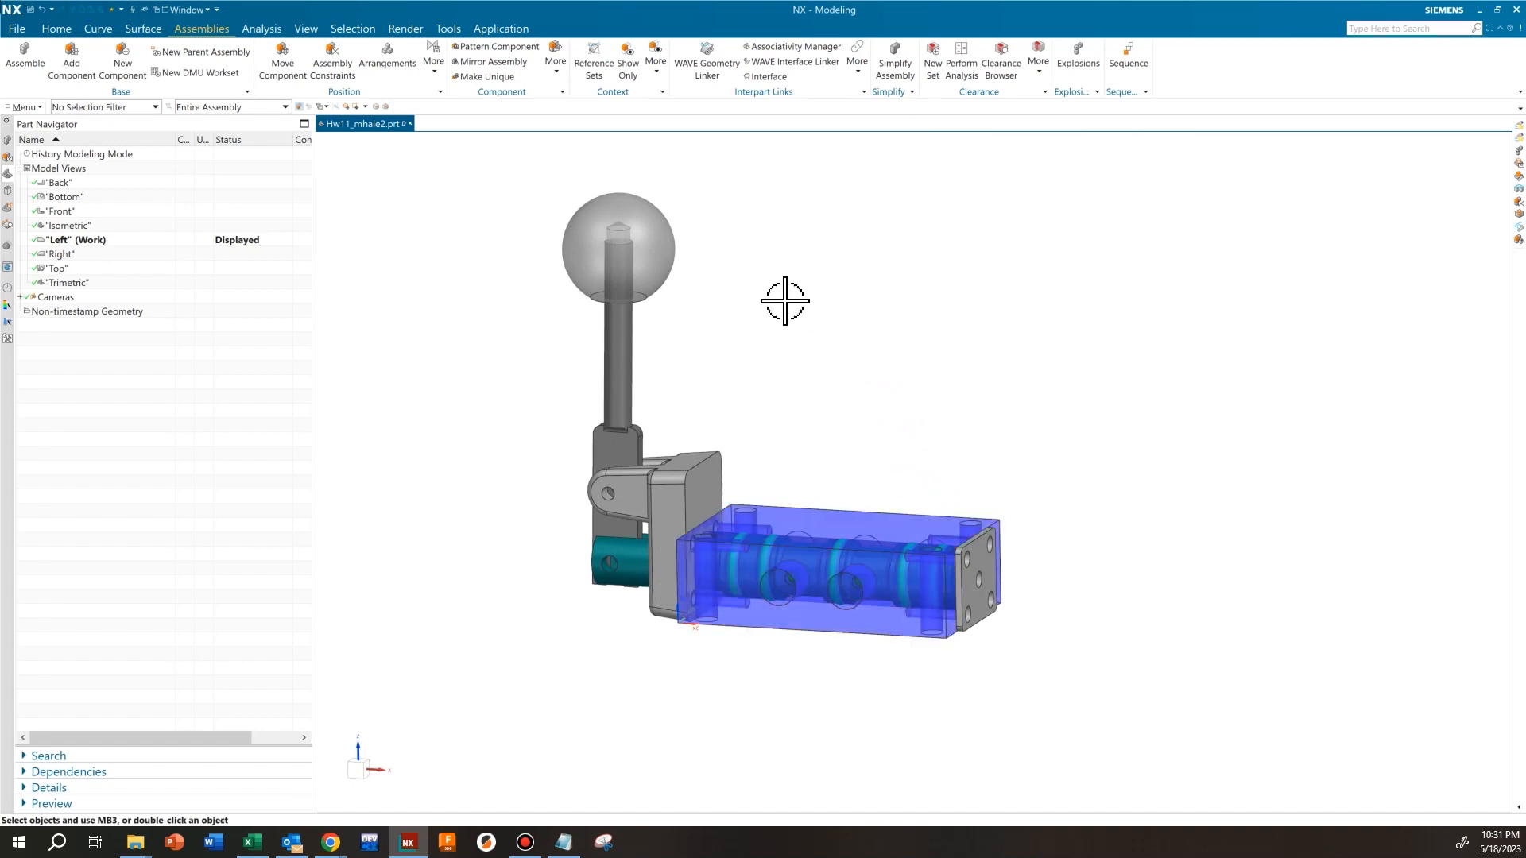
middle_drag(779, 143, 814, 143)
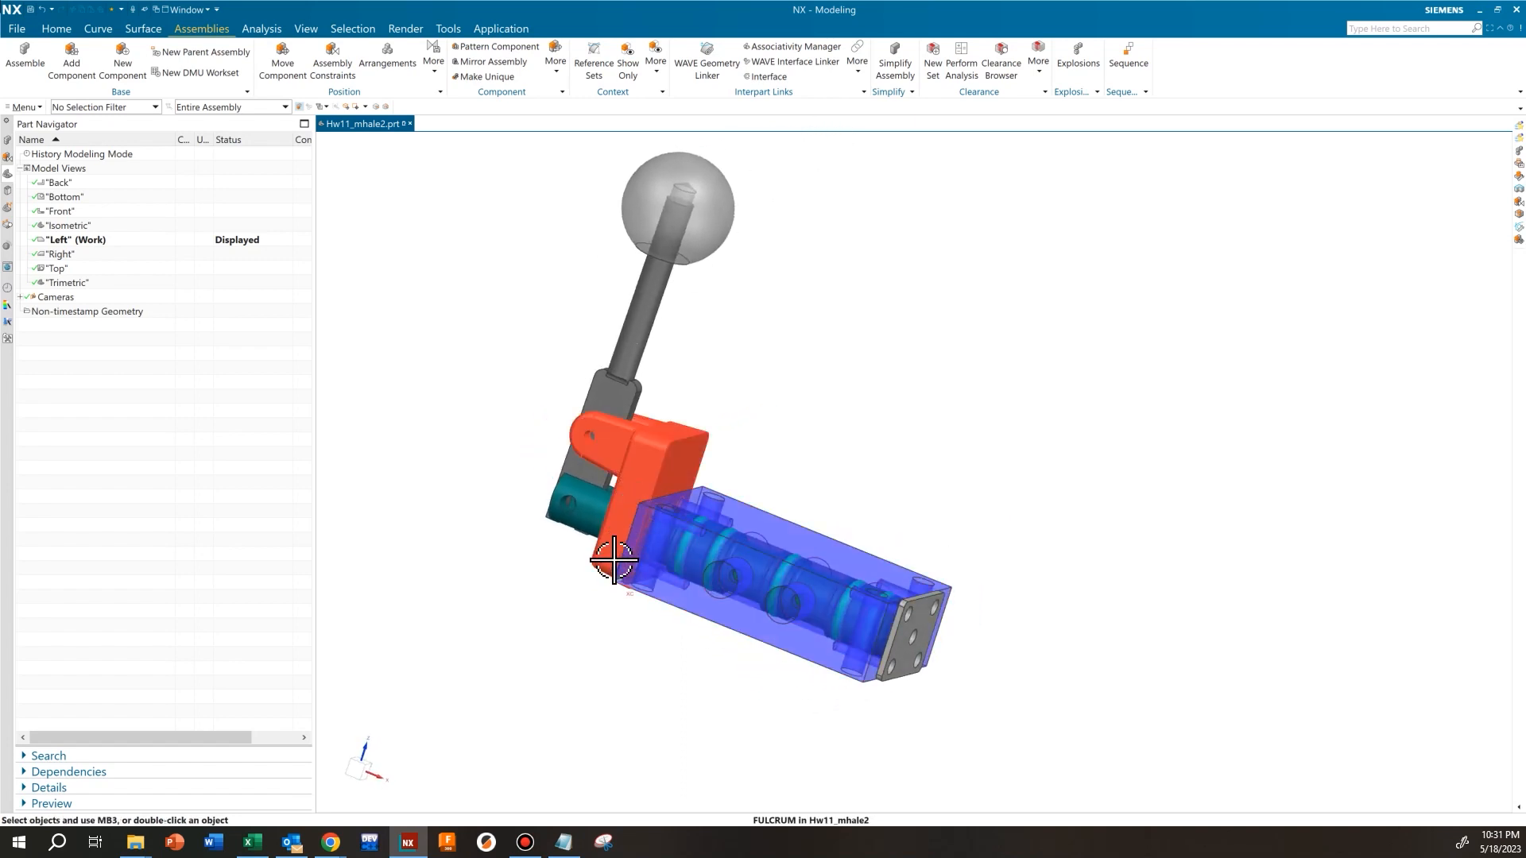
middle_drag(809, 151, 804, 141)
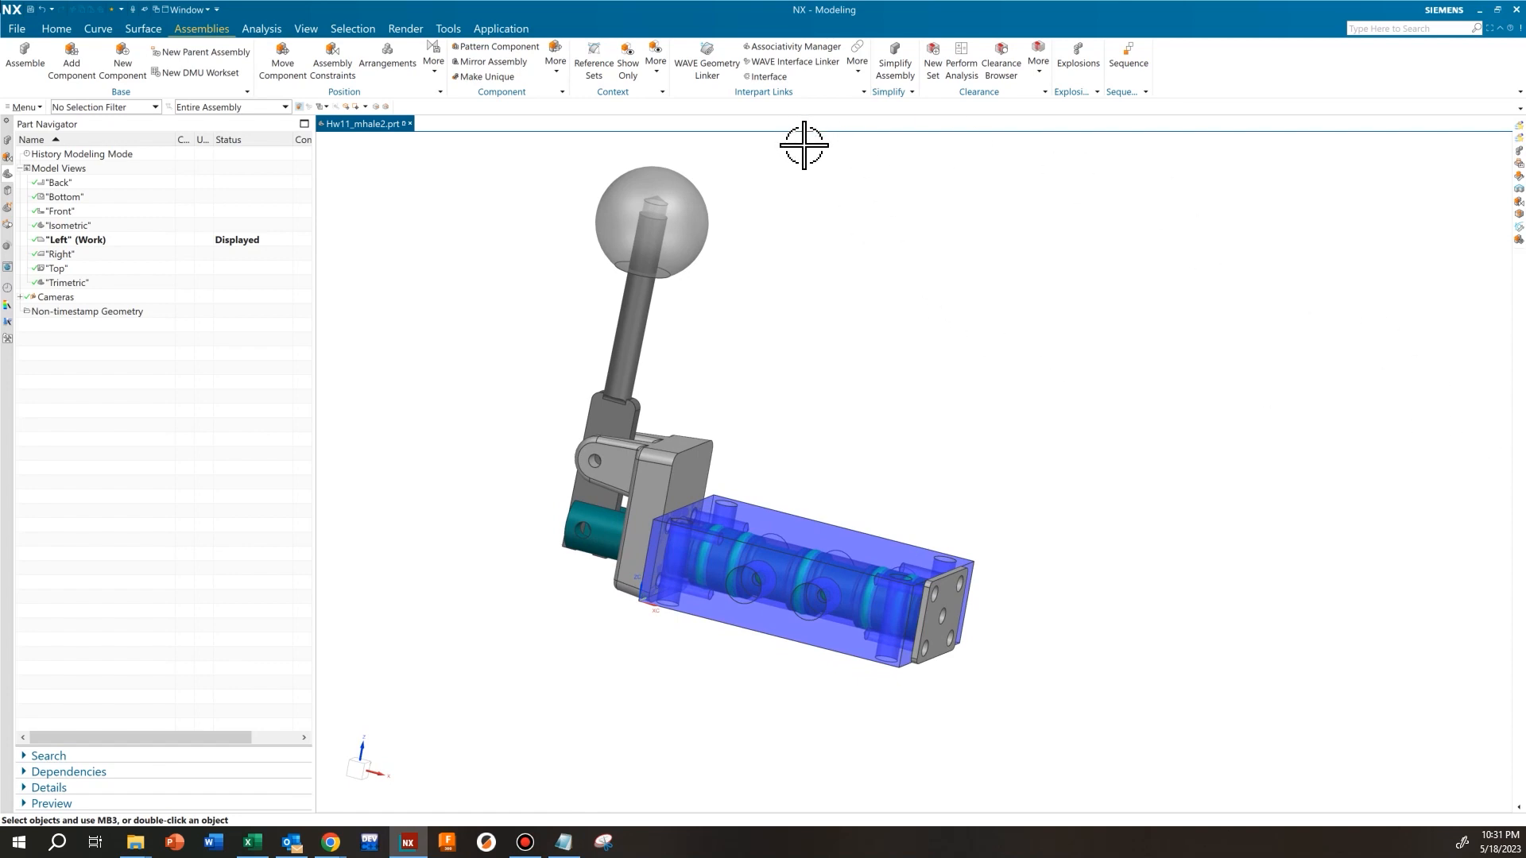
middle_drag(803, 145, 791, 144)
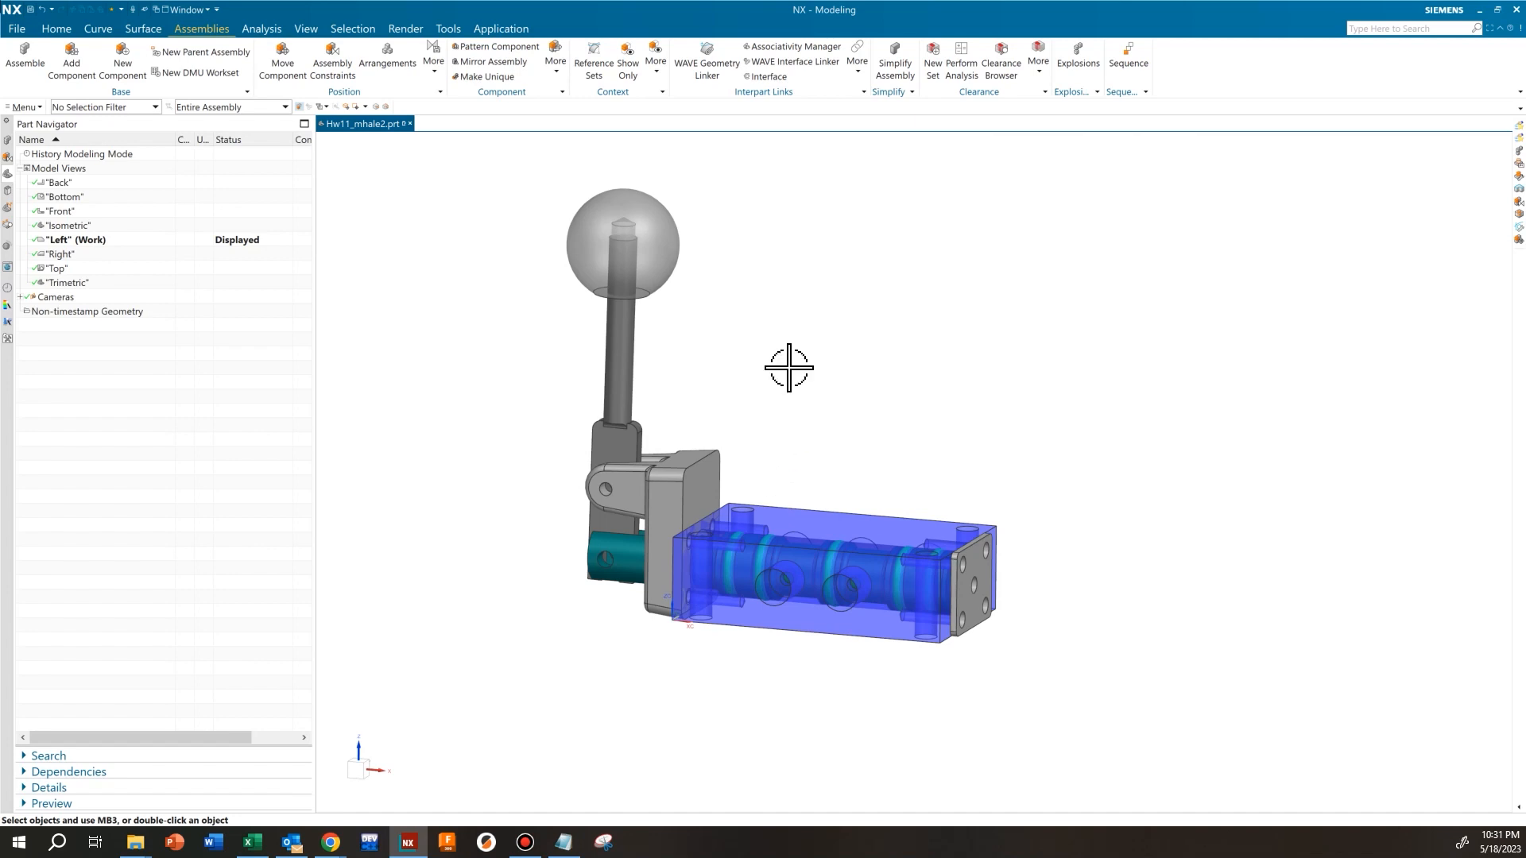
scroll(789, 368, down, 1)
scroll(763, 412, up, 1)
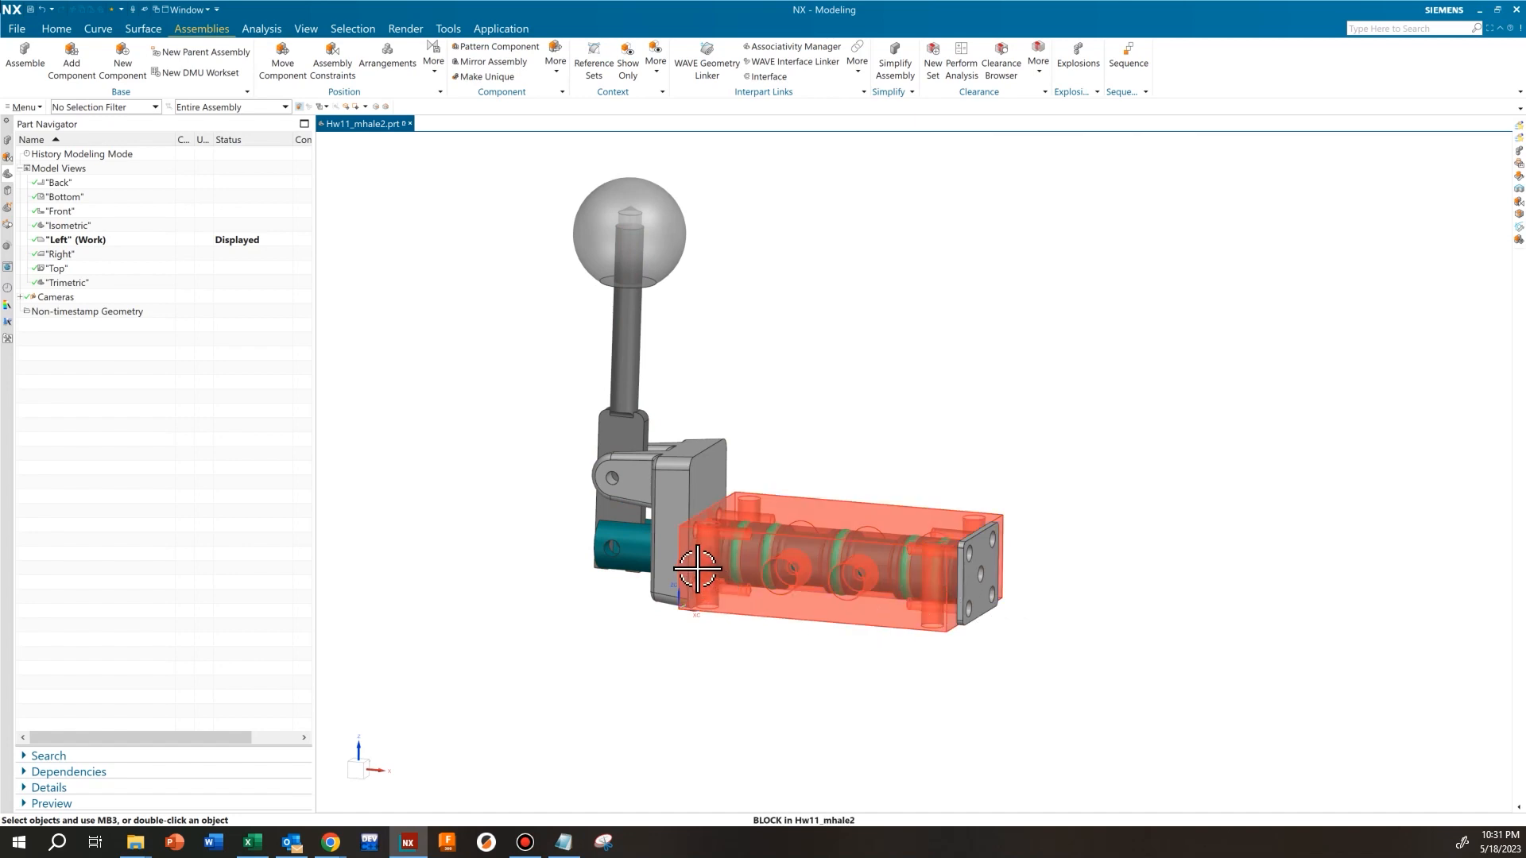
click(978, 568)
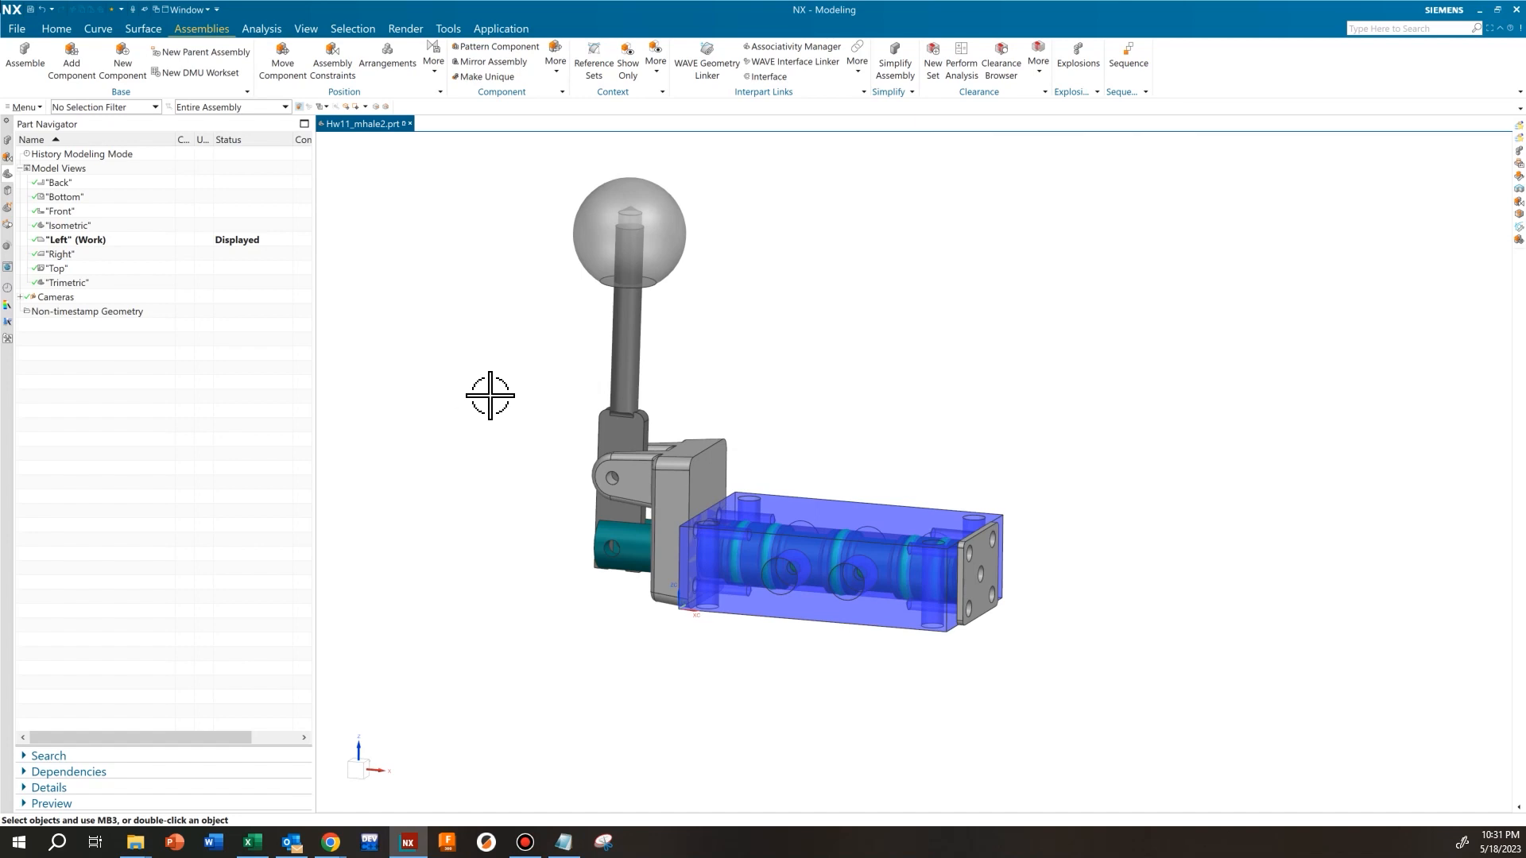
Add a model view from the current orientation and rename it "exploded view"
right_click(57, 171)
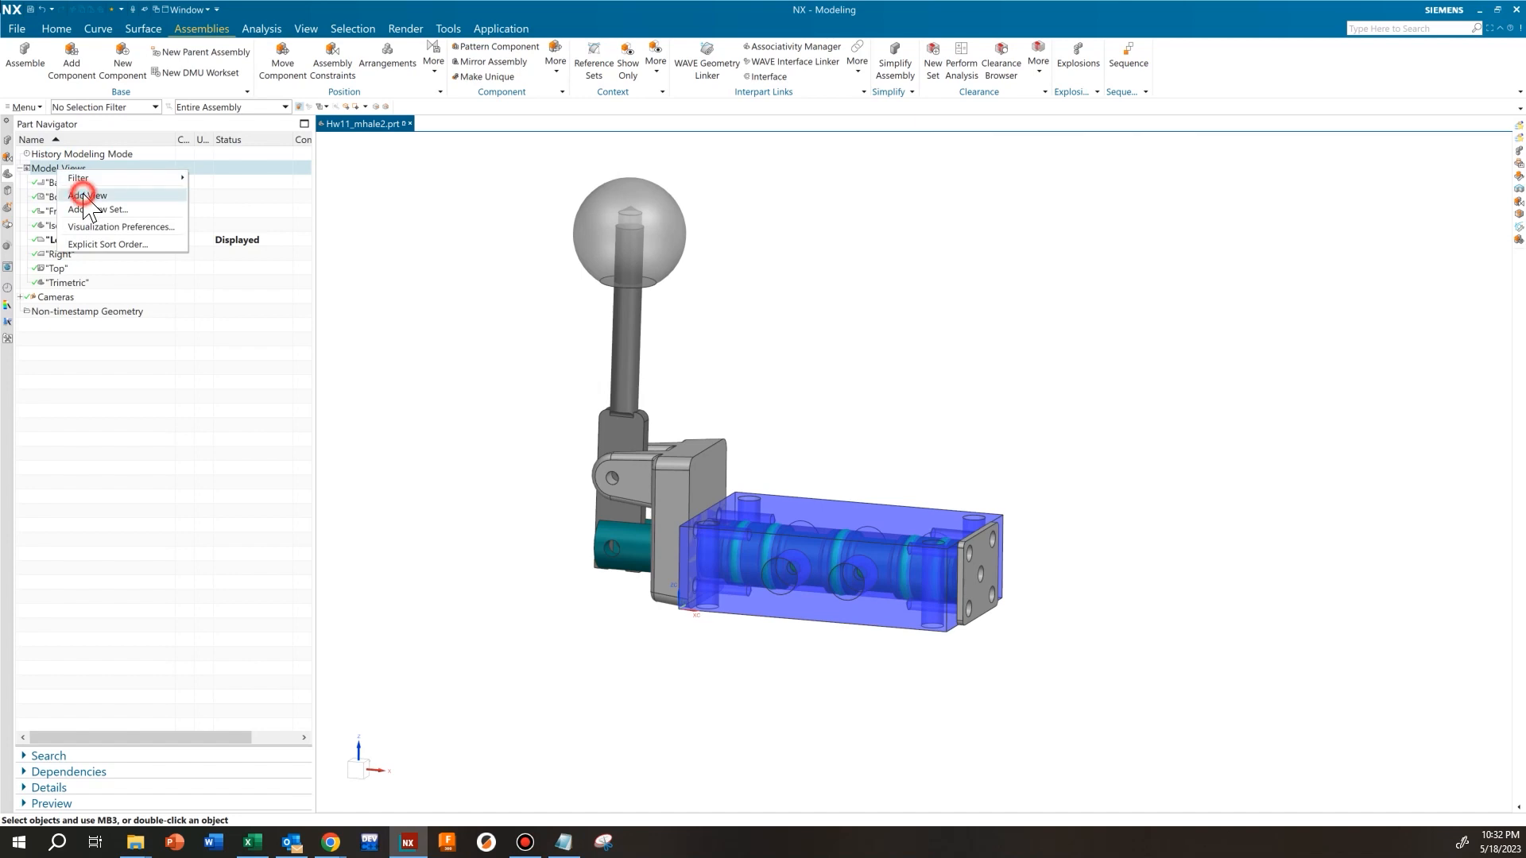
click(84, 196)
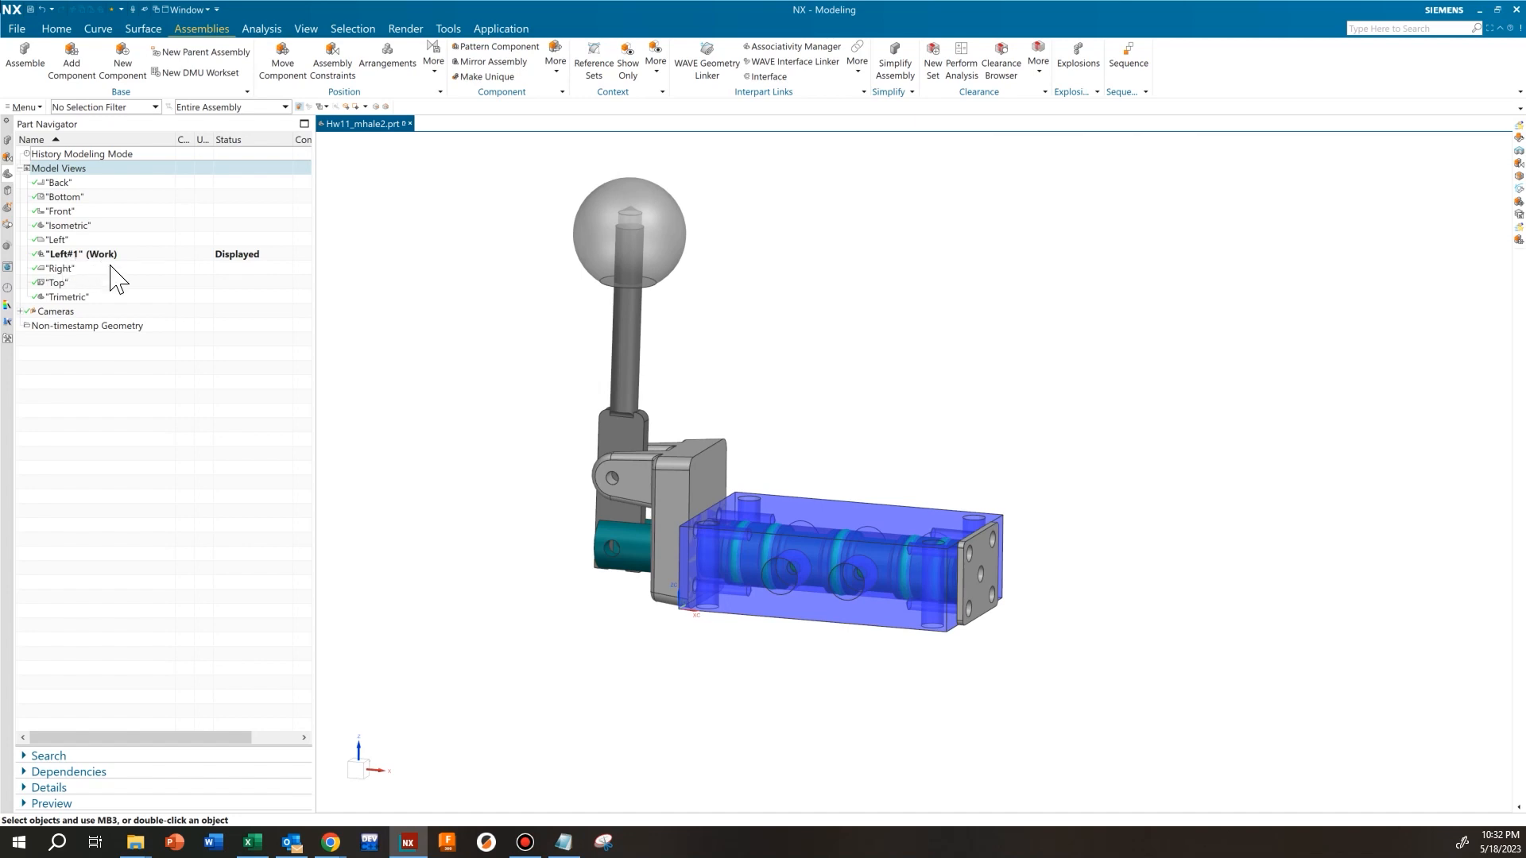
right_click(87, 254)
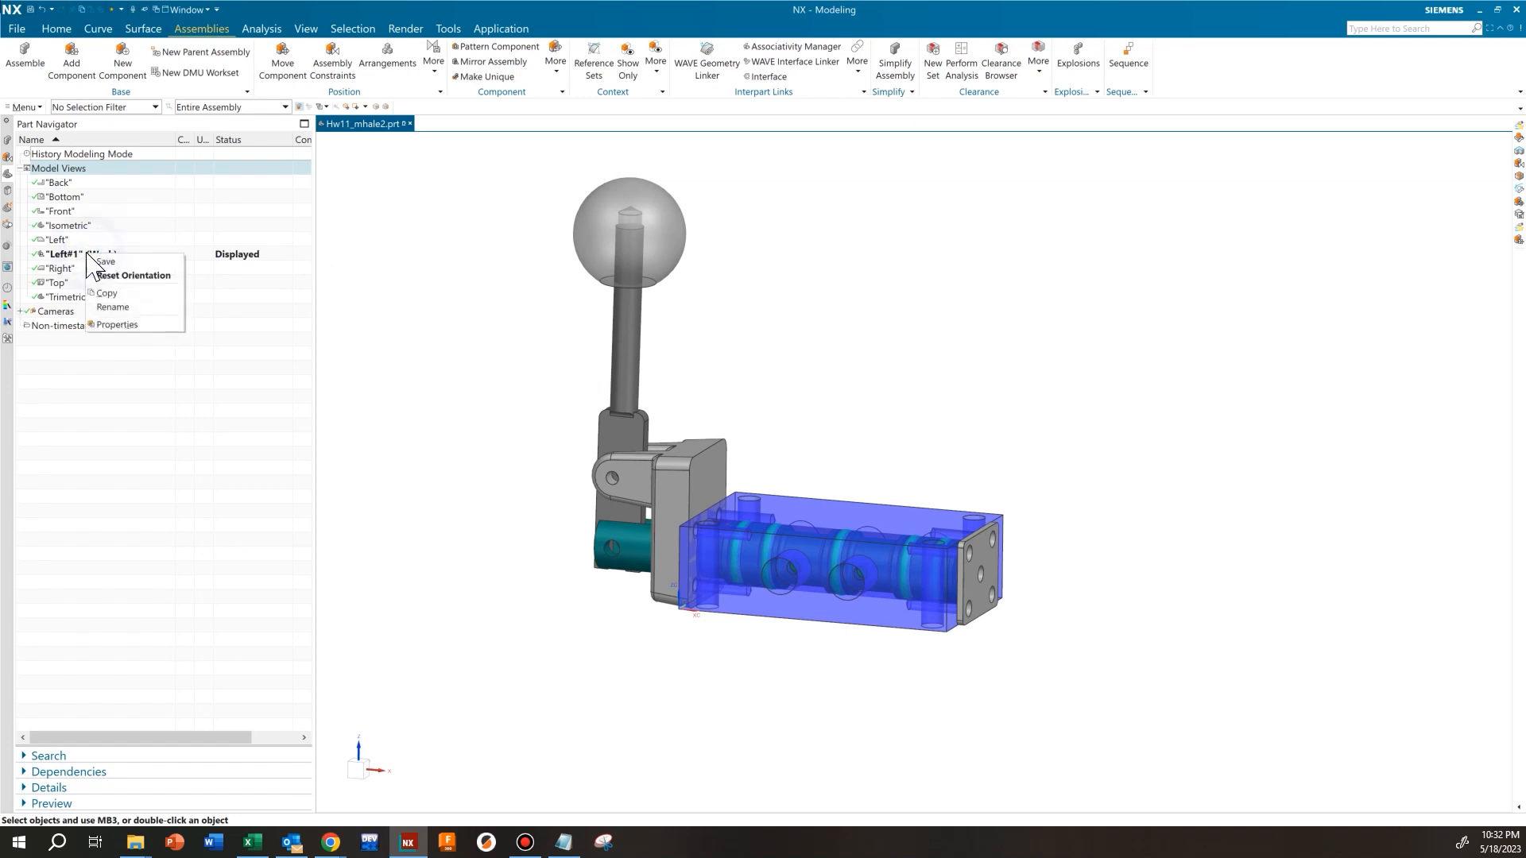
click(69, 253)
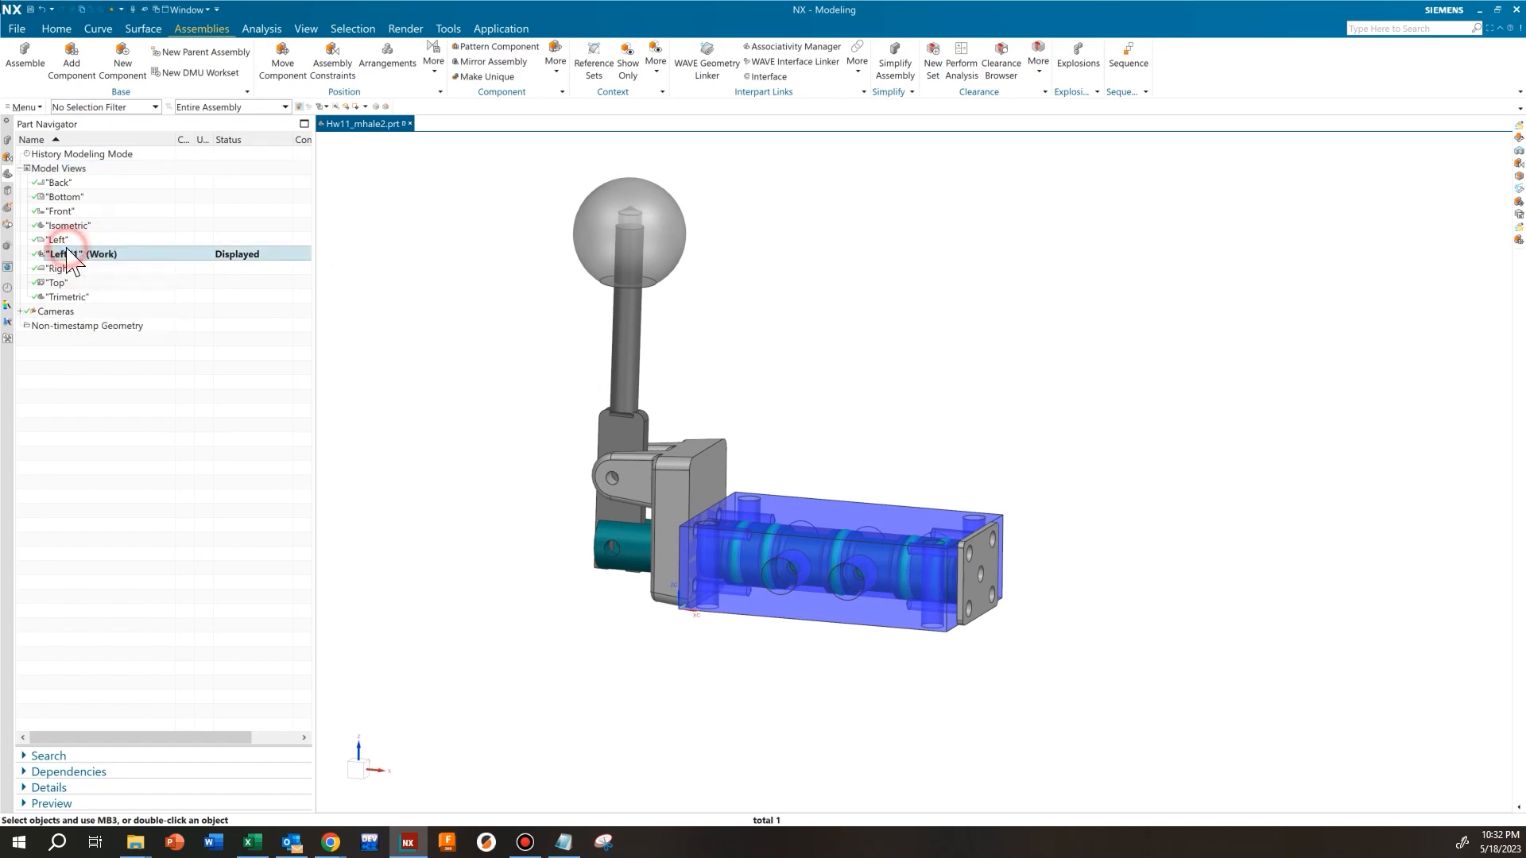
right_click(70, 254)
click(102, 305)
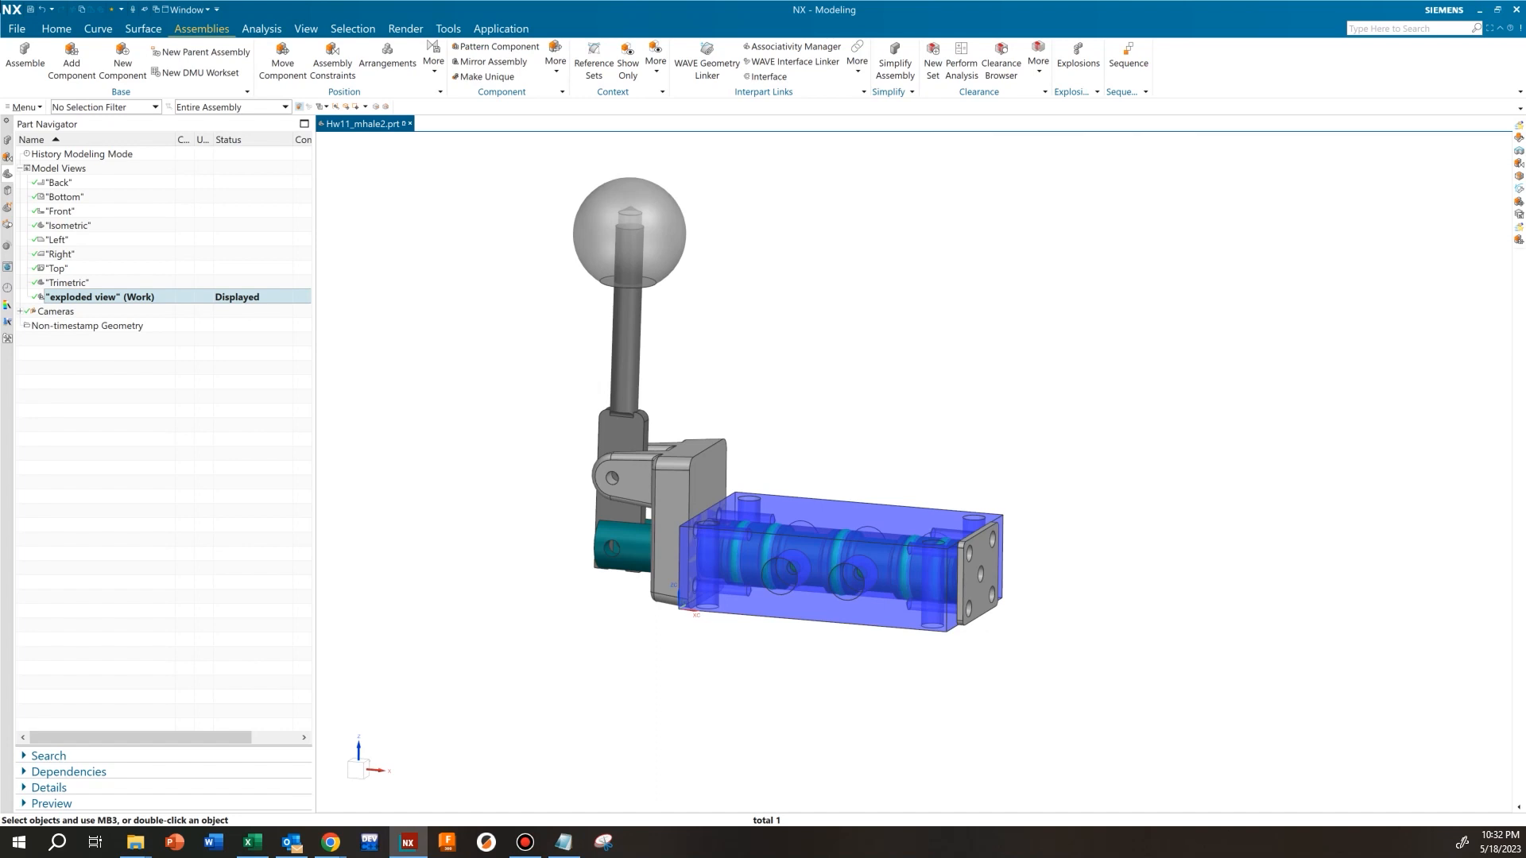
Check the saved orientation by displaying the Top view, rotating the model, and restoring the "exploded view" model view
double_click(58, 268)
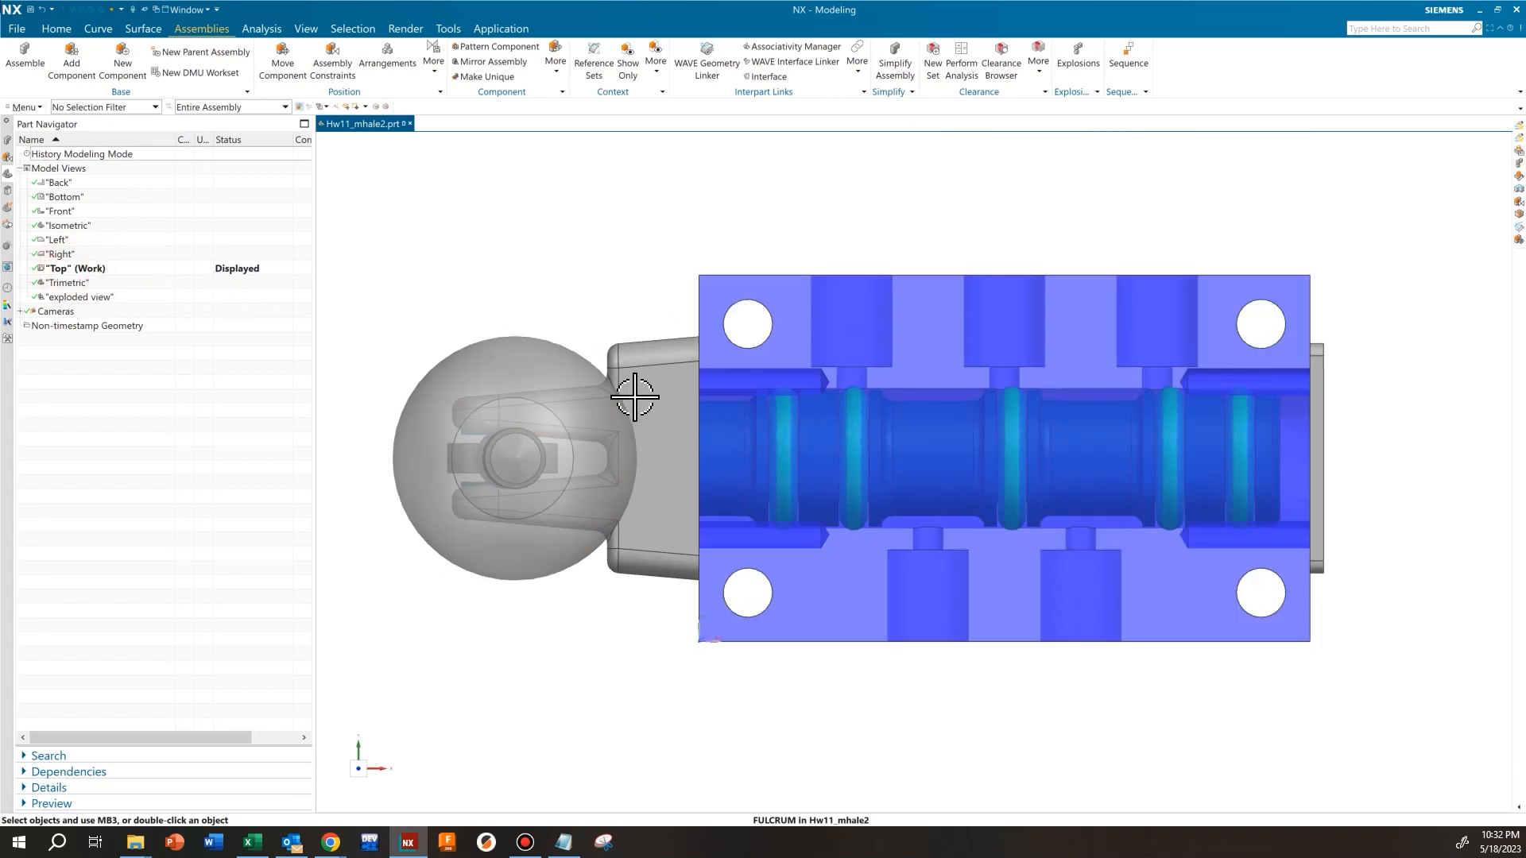
scroll(632, 381, down, 5)
mouse_move(633, 372)
middle_down()
mouse_move(607, 317)
mouse_move(619, 366)
mouse_move(691, 375)
mouse_move(647, 358)
middle_up()
scroll(619, 366, up, 3)
scroll(699, 382, down, 1)
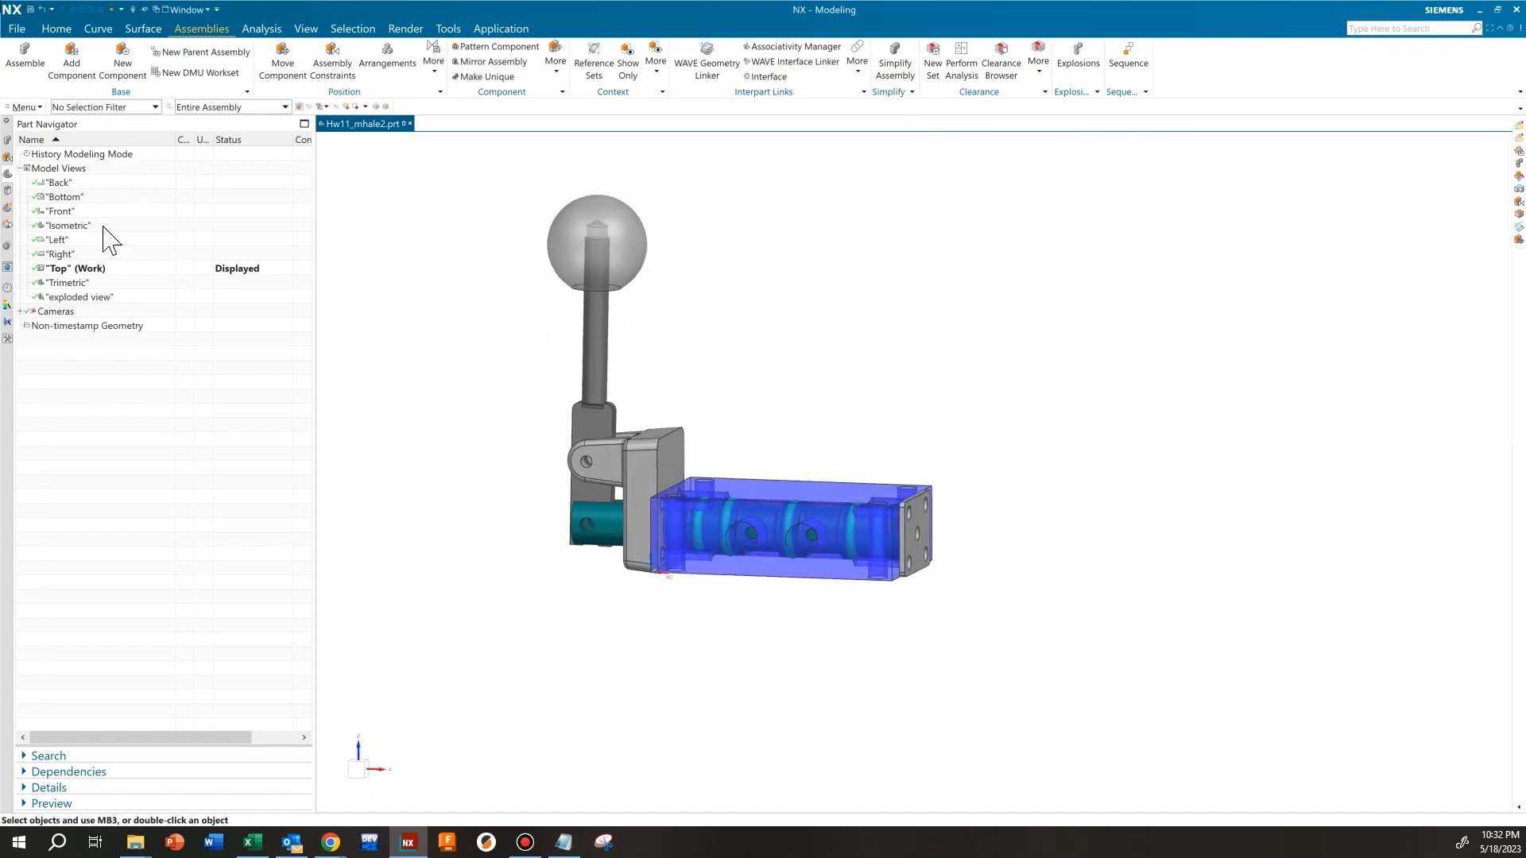
double_click(75, 296)
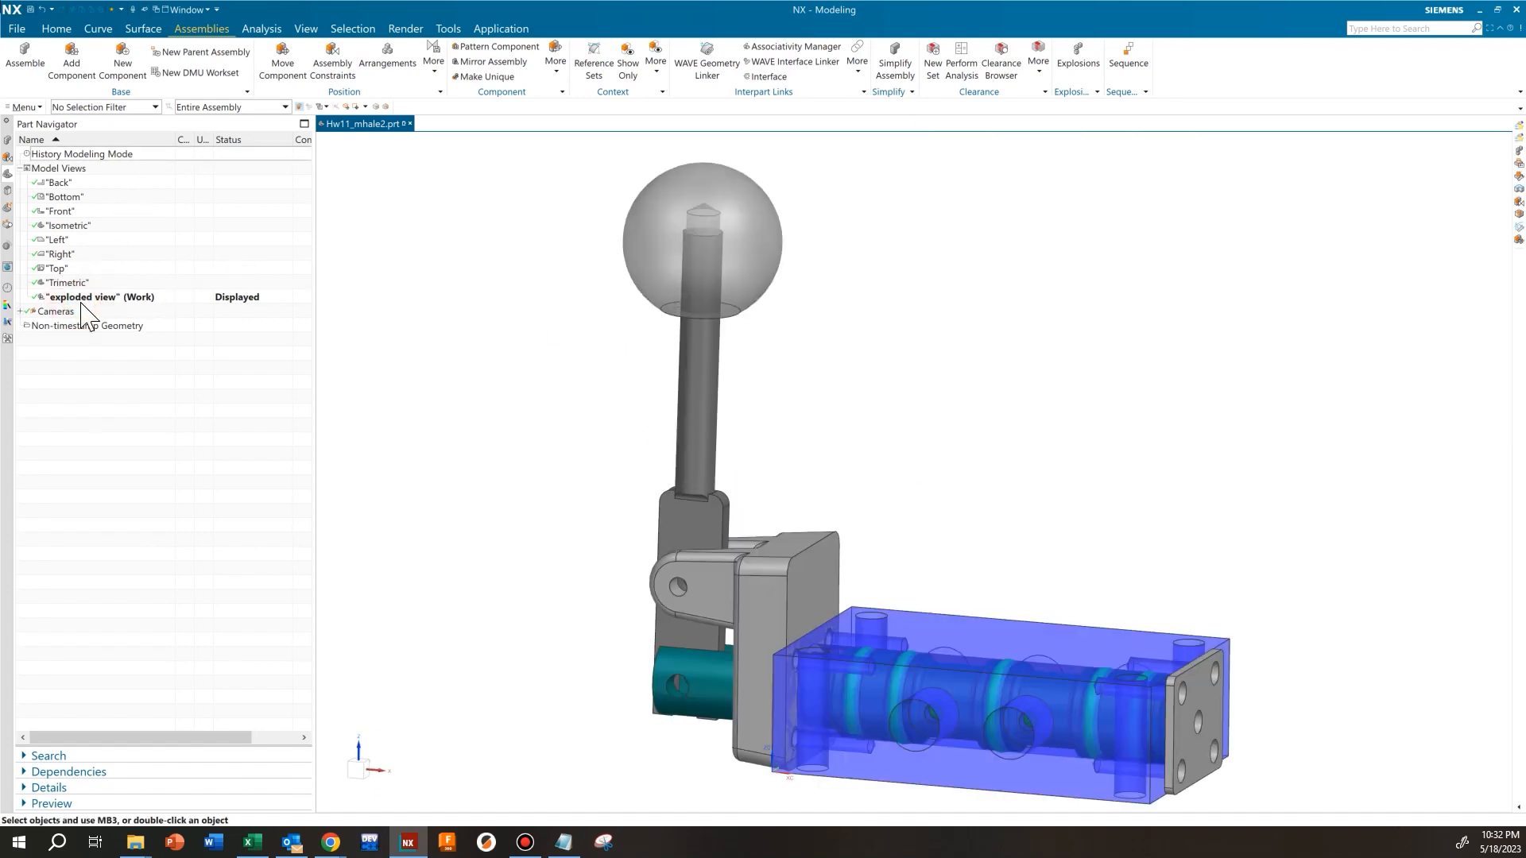
scroll(560, 415, down, 3)
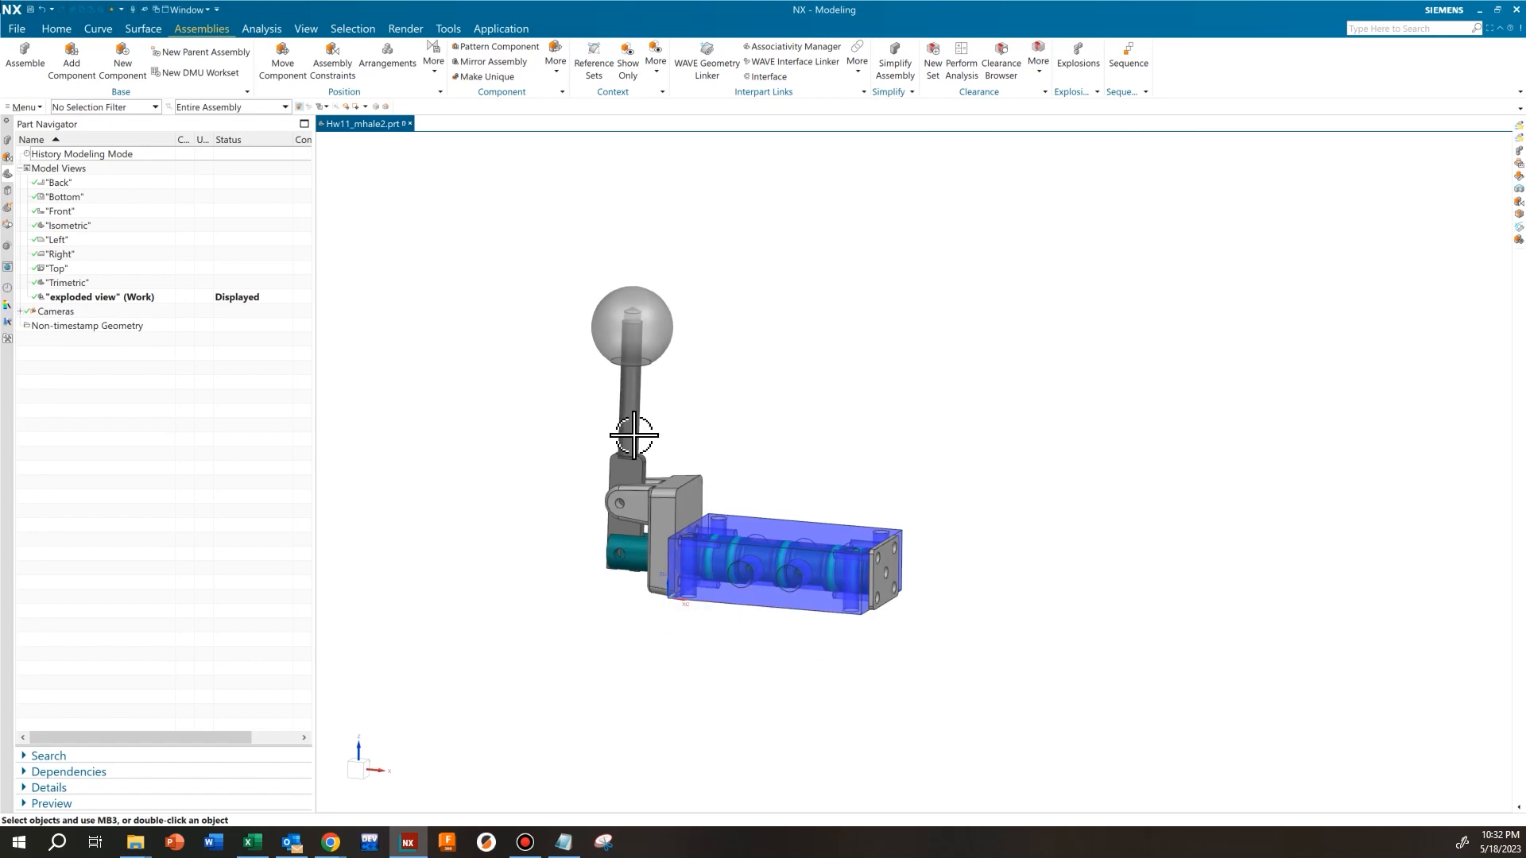
scroll(836, 461, up, 1)
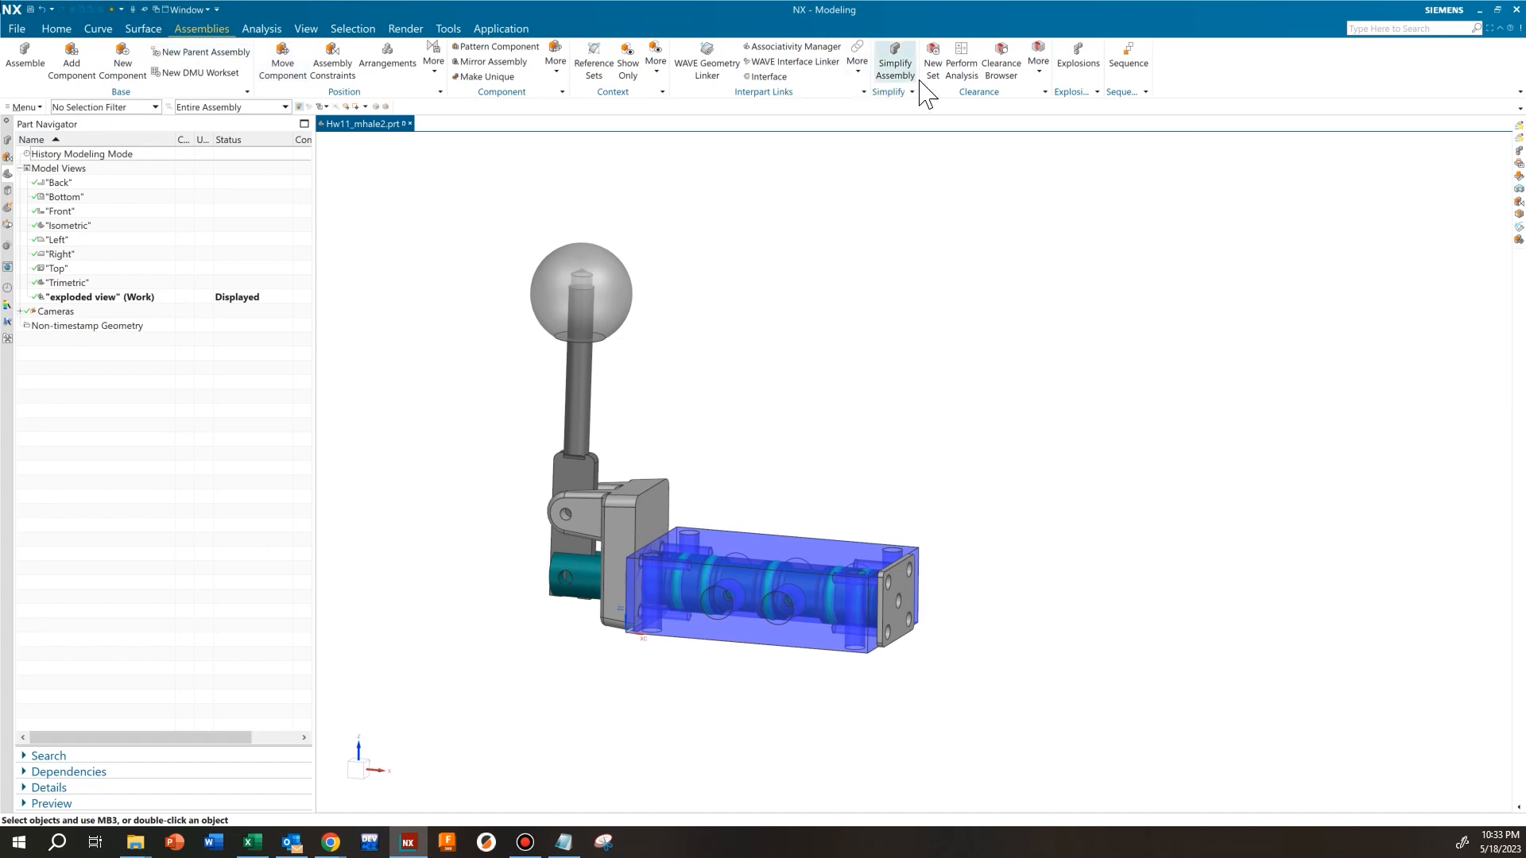
Create a new explosion in the "exploded view" model view with the Manual explosion type
click(1078, 63)
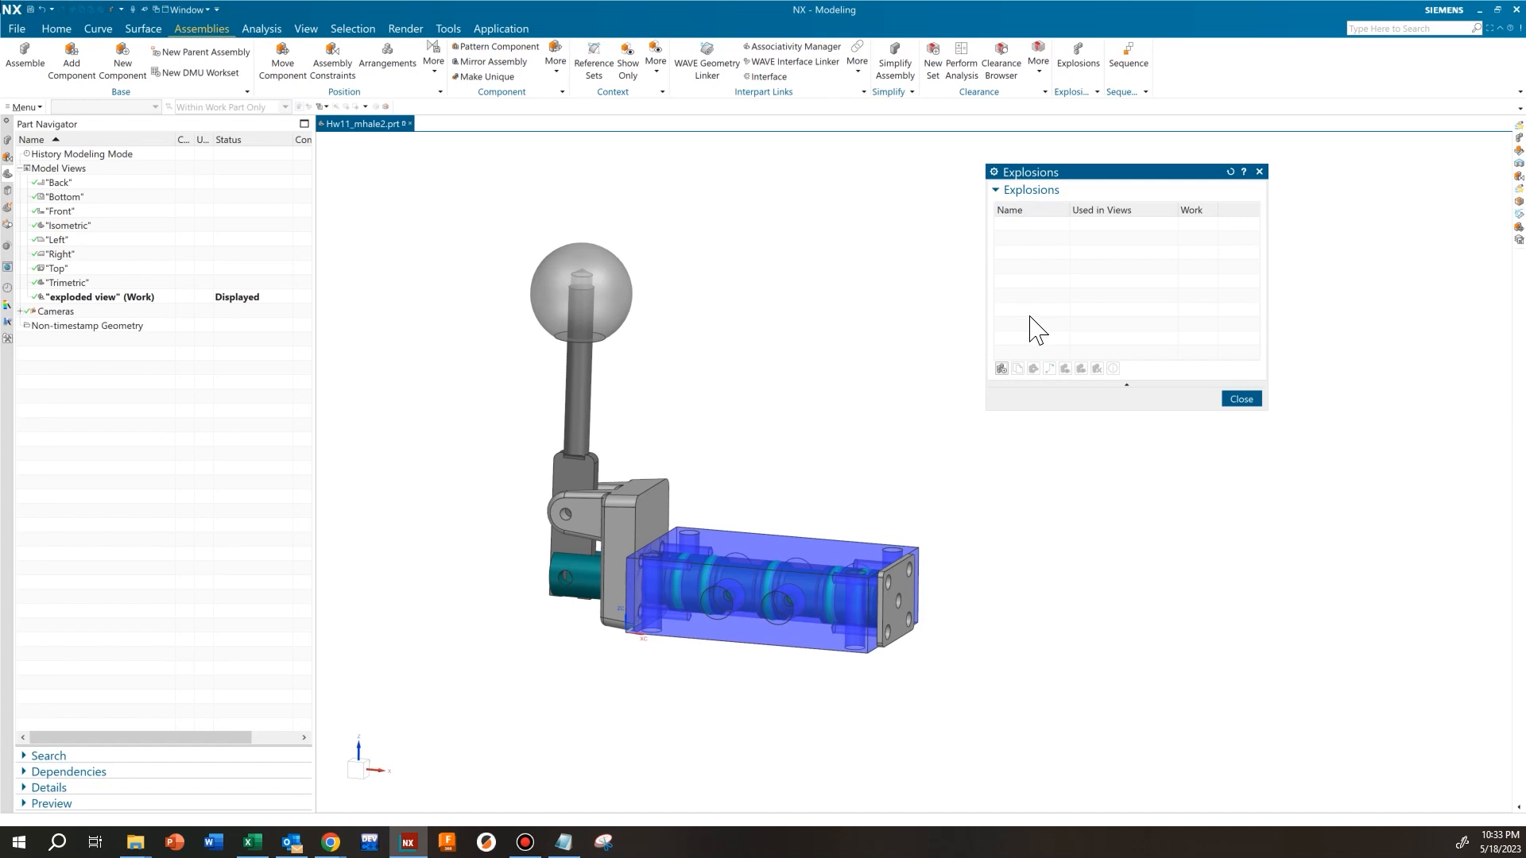
click(1001, 369)
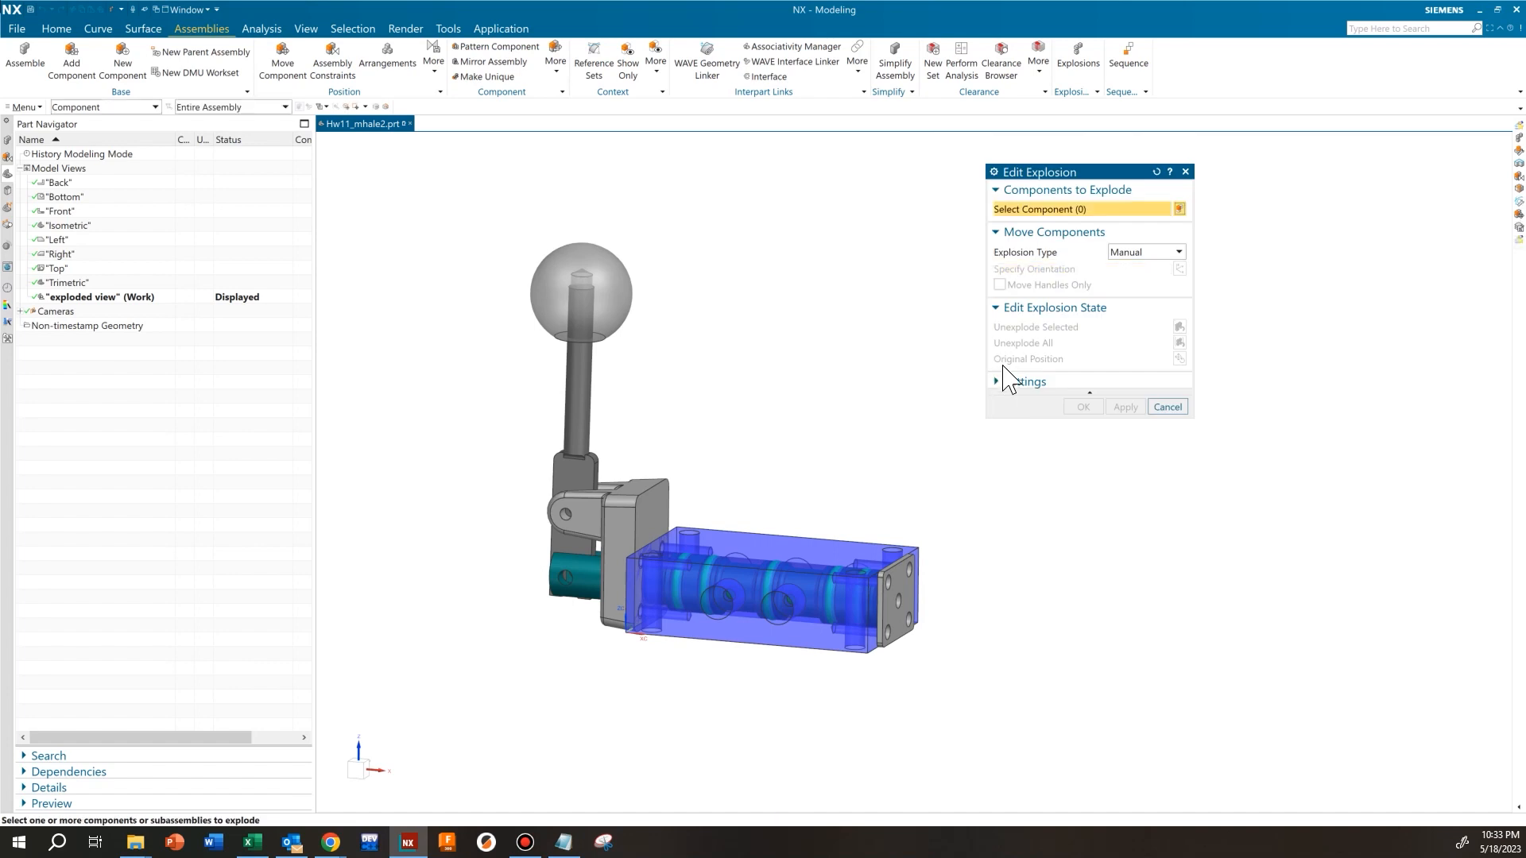
click(1148, 252)
click(1150, 271)
Move the end plate straight out from the block along the X direction to about X = 3.18 in
shift+middle_drag(886, 408, 851, 347)
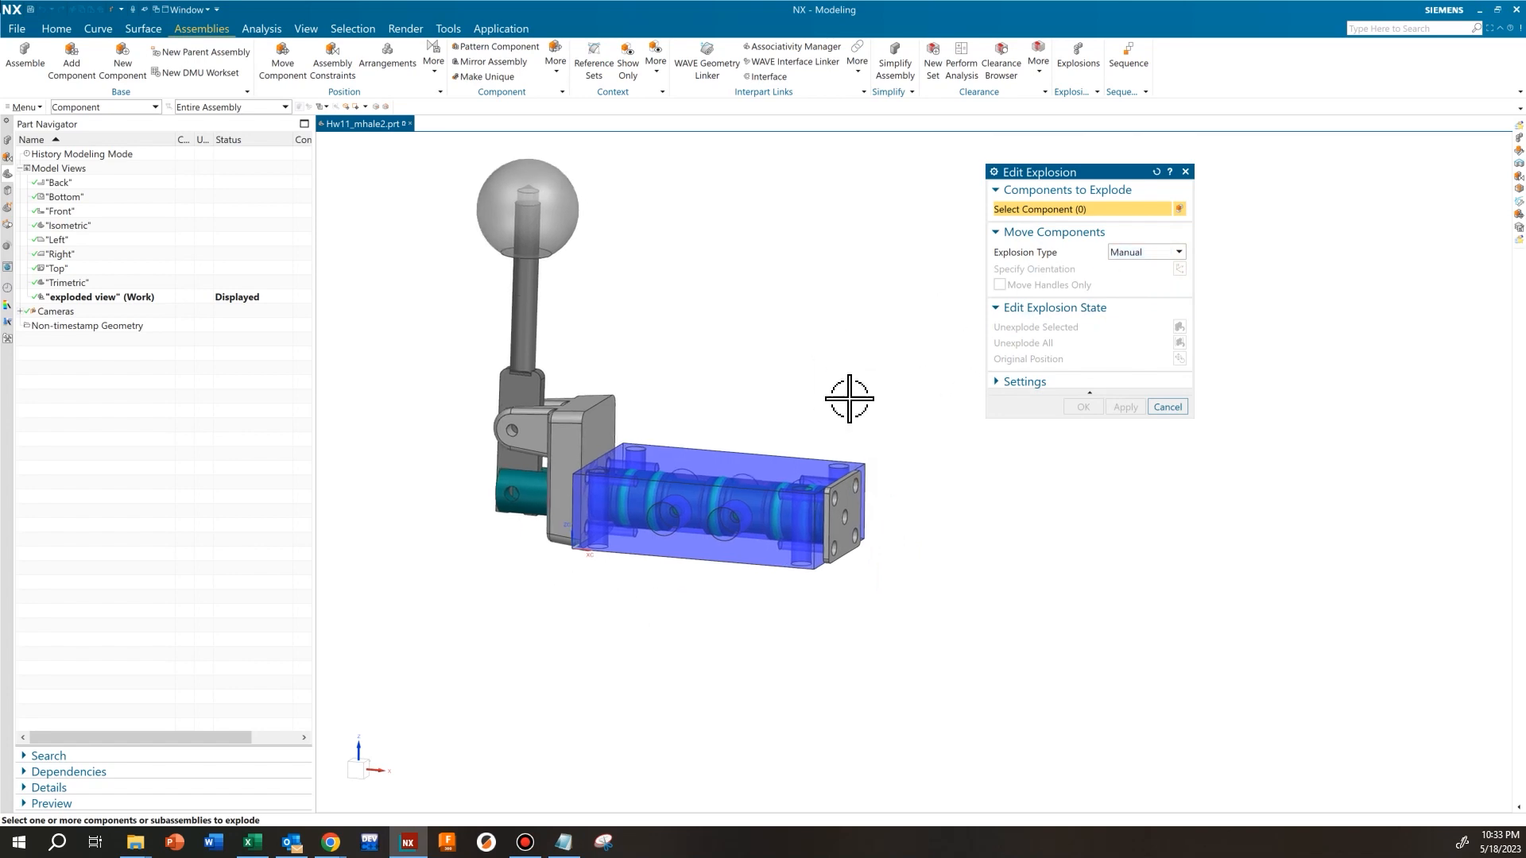
click(856, 497)
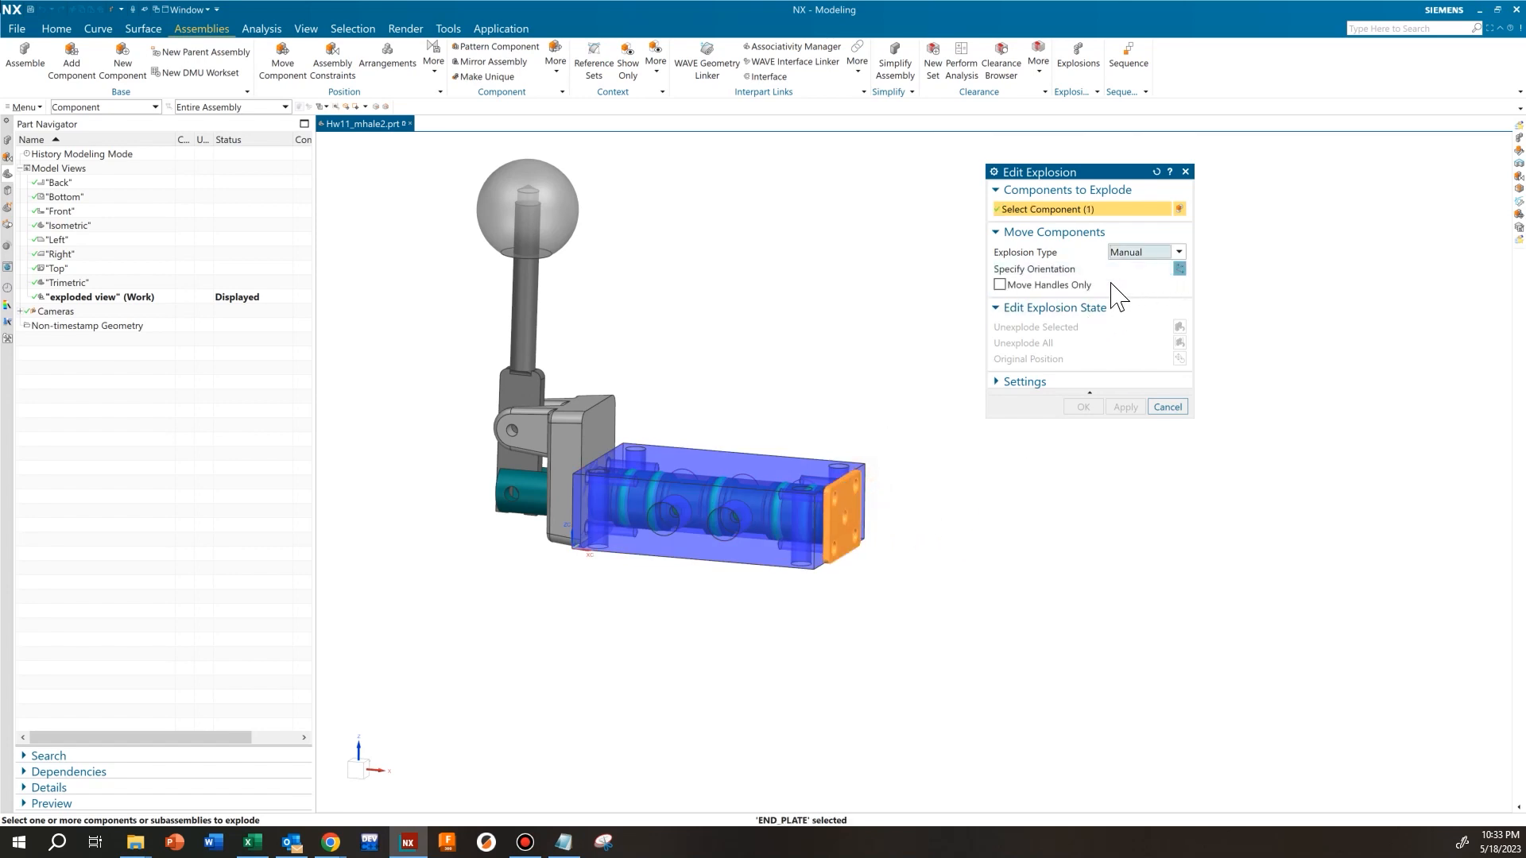
click(1070, 272)
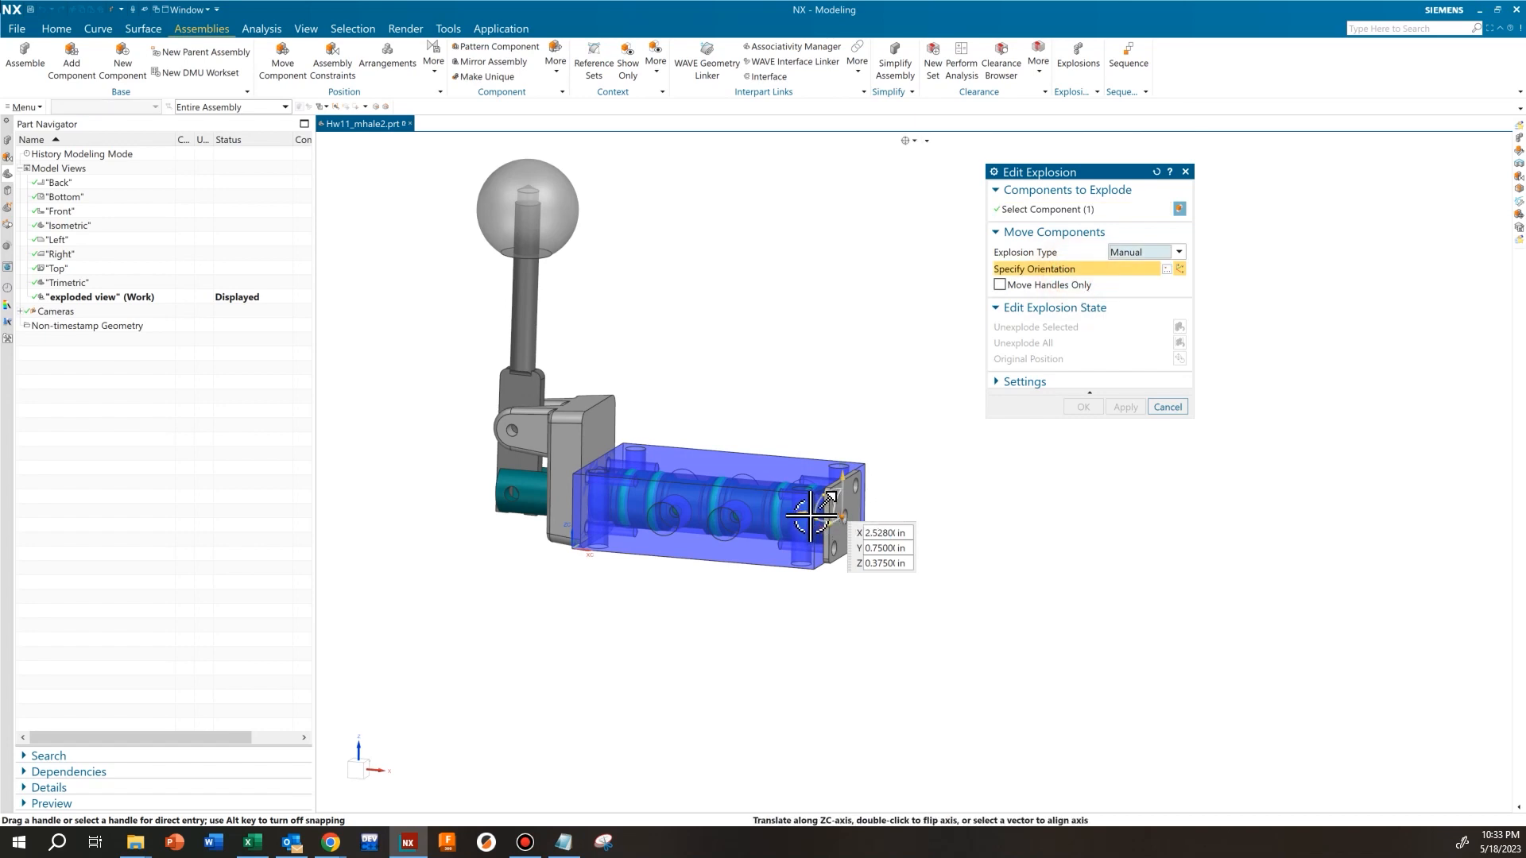
drag(811, 517, 869, 517)
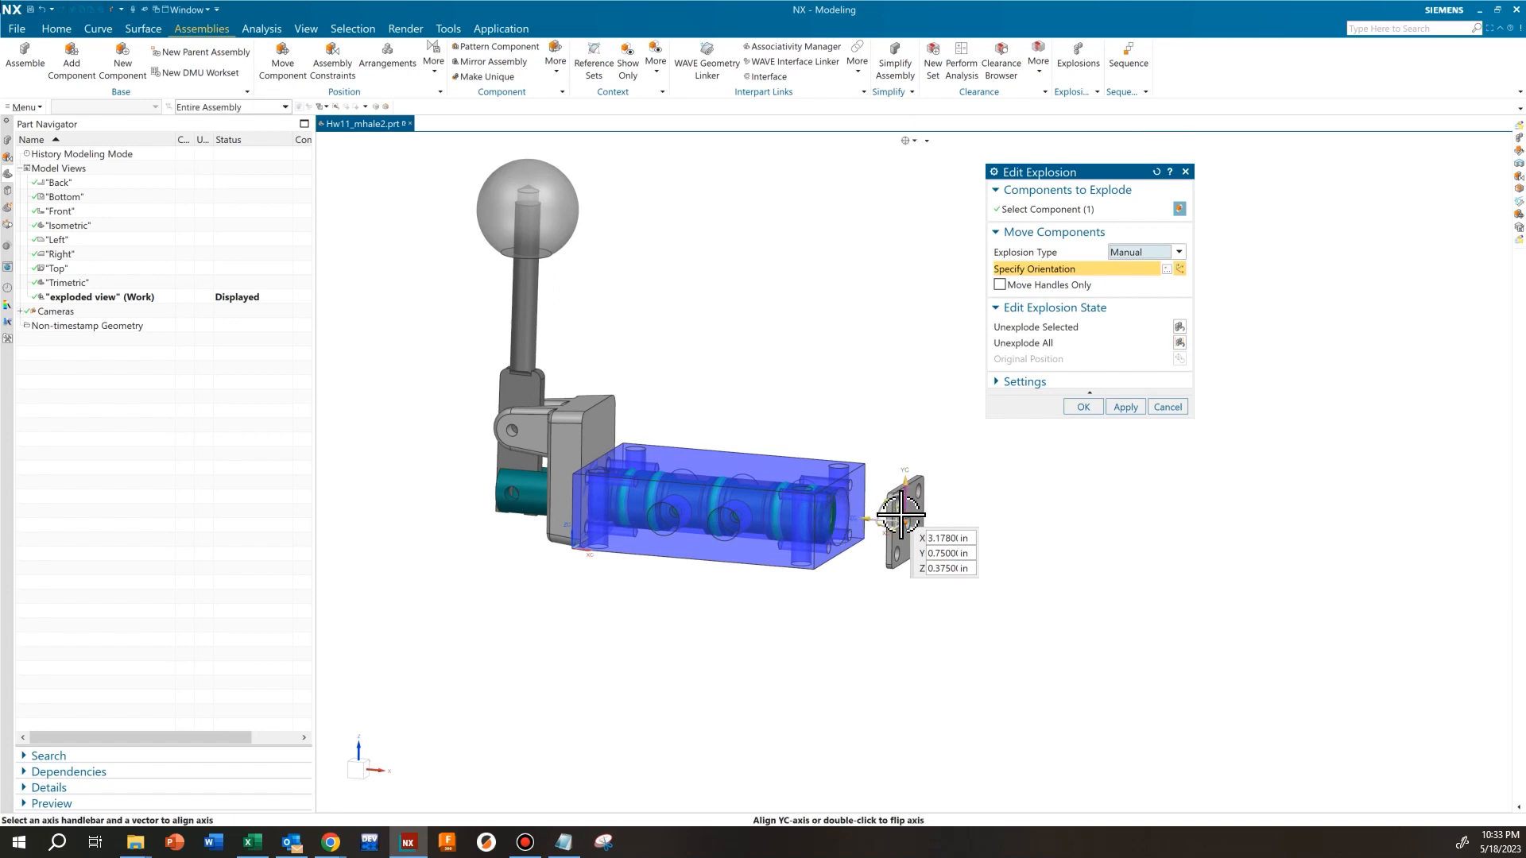
Readjust the end plate's spacing from the block along X to about 3.25 in and apply the move
drag(868, 517, 825, 506)
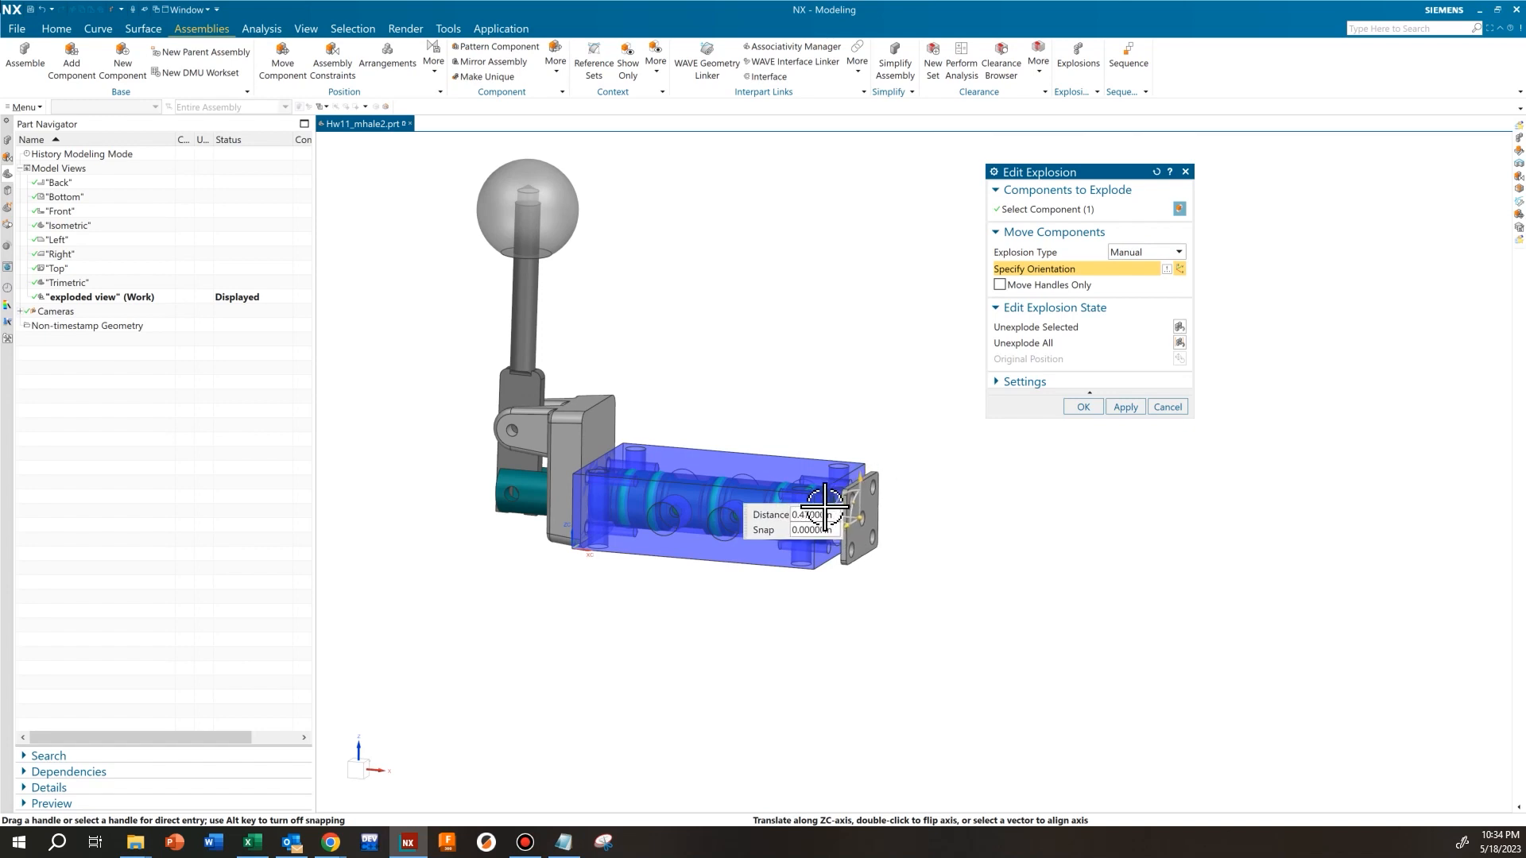
drag(825, 506, 874, 510)
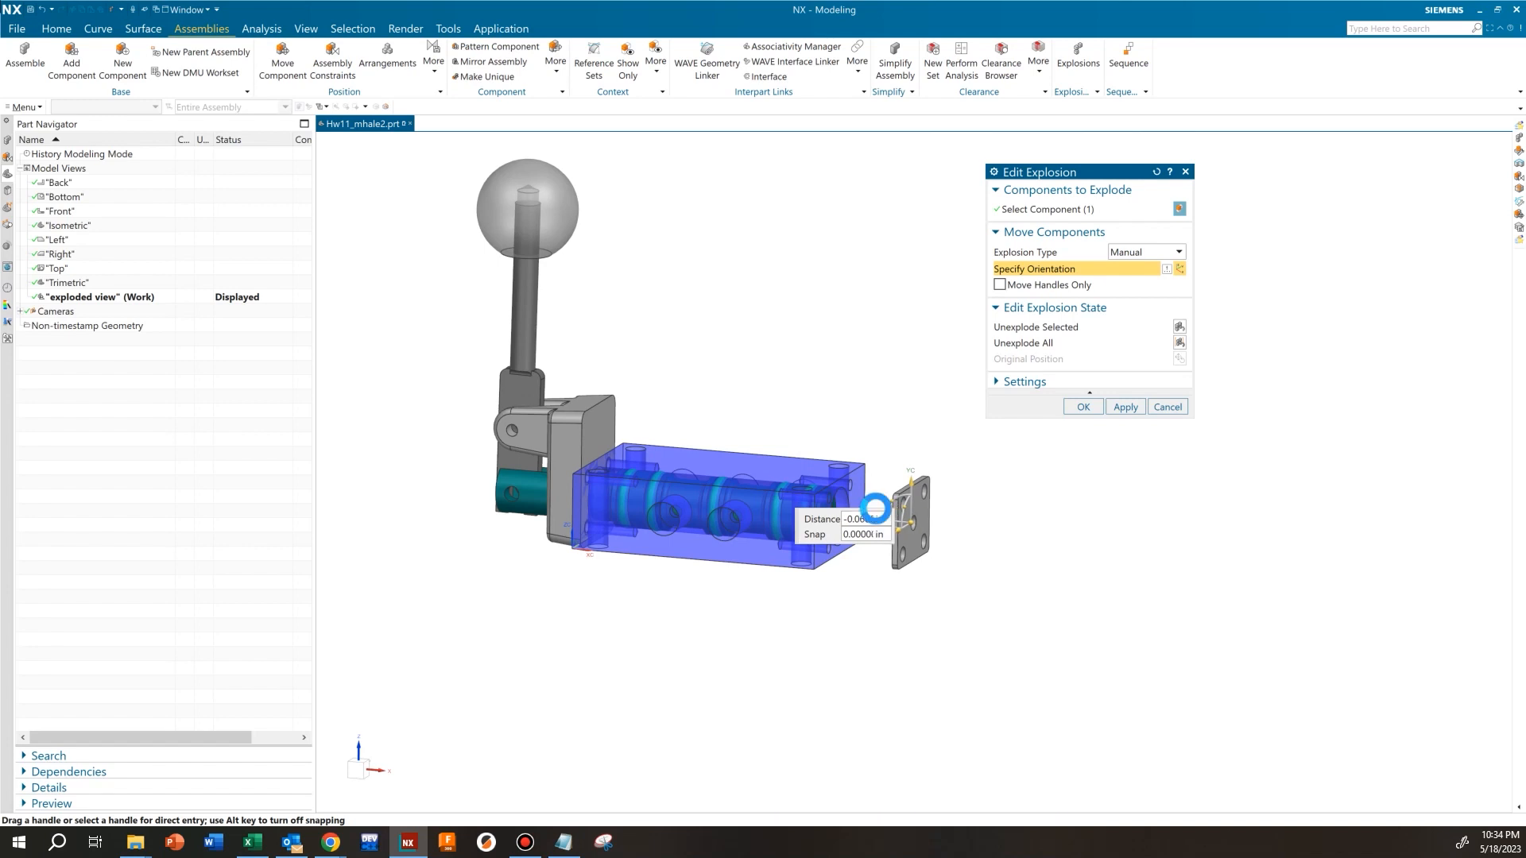
click(1130, 407)
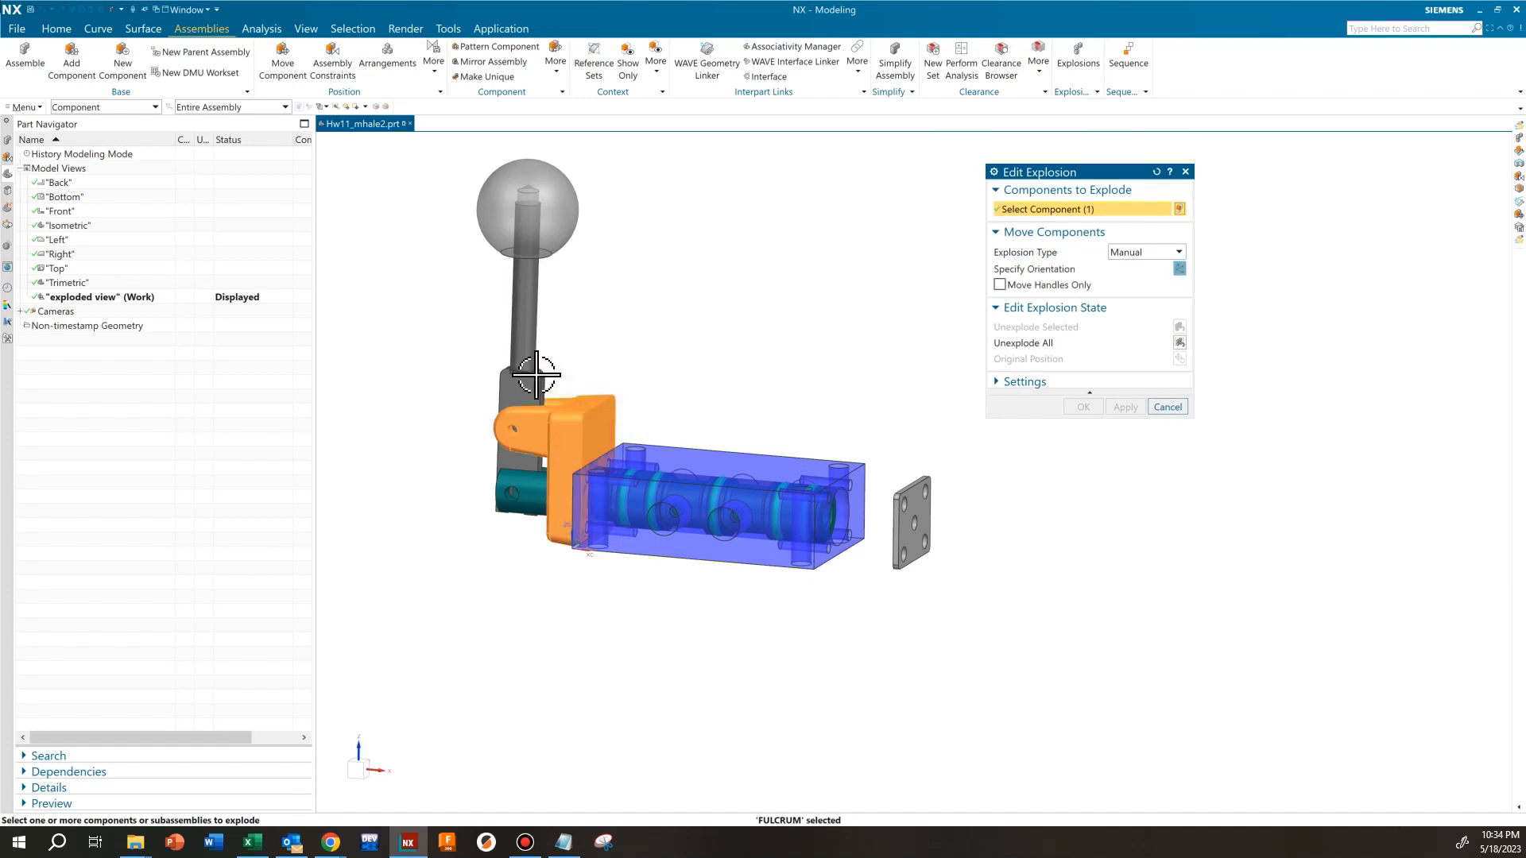
Move the fulcrum, operating lever and knob together away from the block along X to about X = -1.44 in
click(528, 307)
click(537, 231)
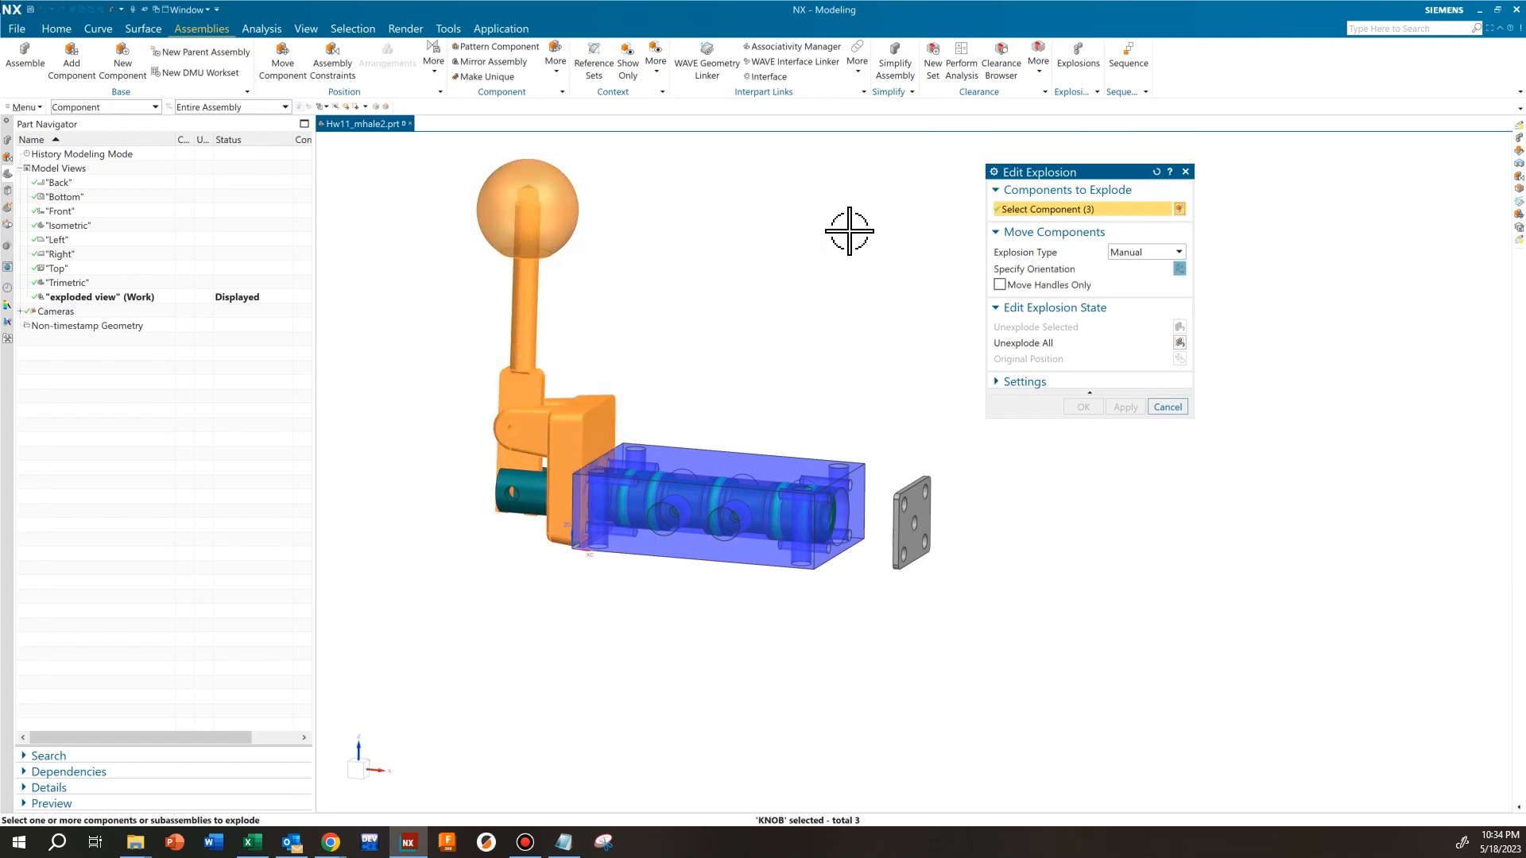
click(1033, 269)
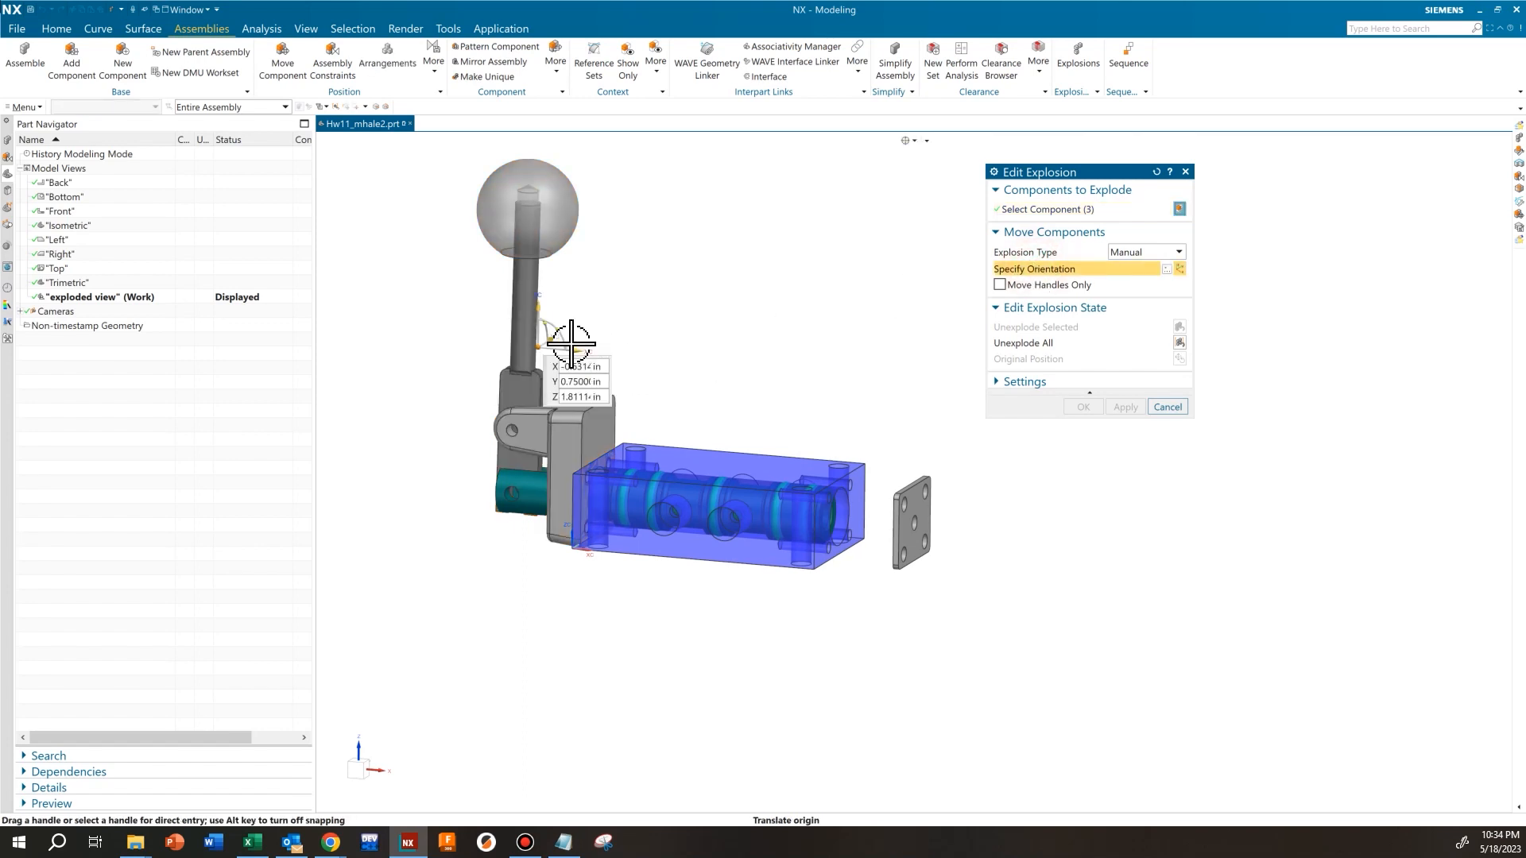
drag(572, 348, 497, 340)
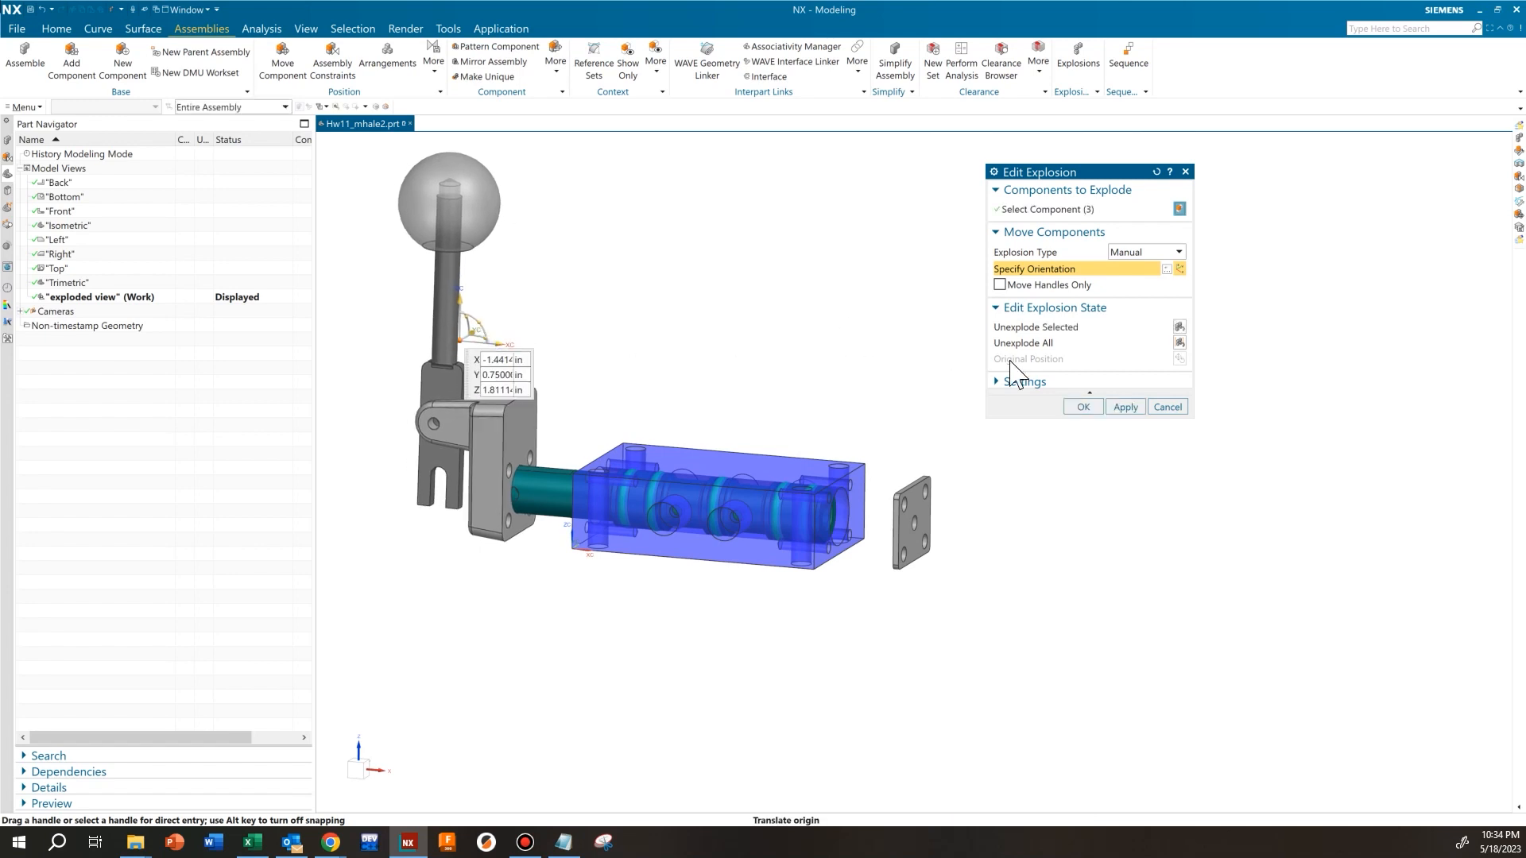
click(1120, 406)
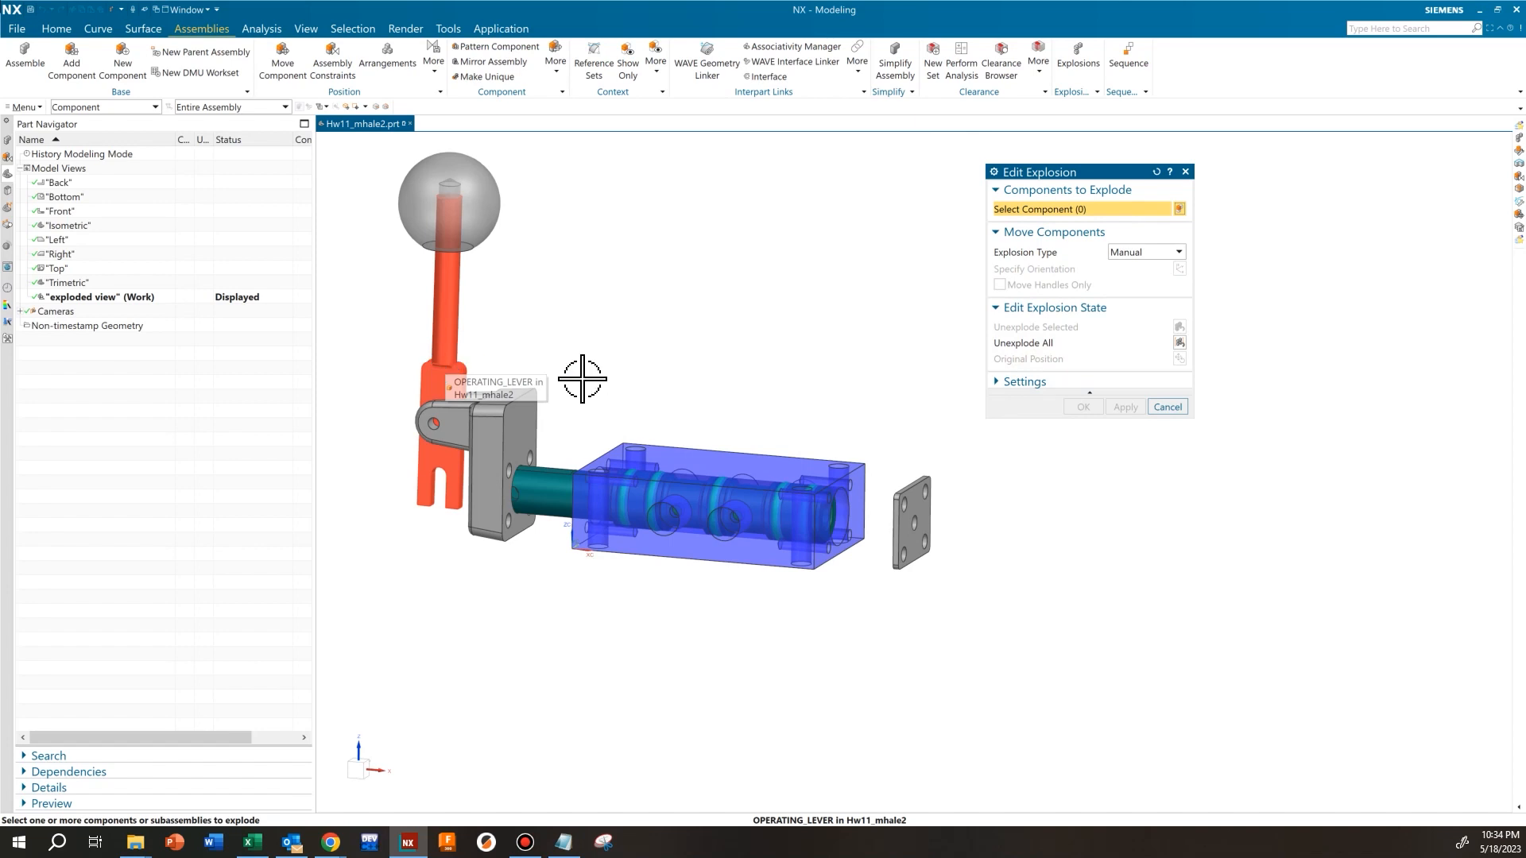
Move the operating lever and knob together away from the fulcrum along X to about X = -2.18 in
shift+middle_drag(627, 368, 726, 420)
click(526, 388)
click(556, 207)
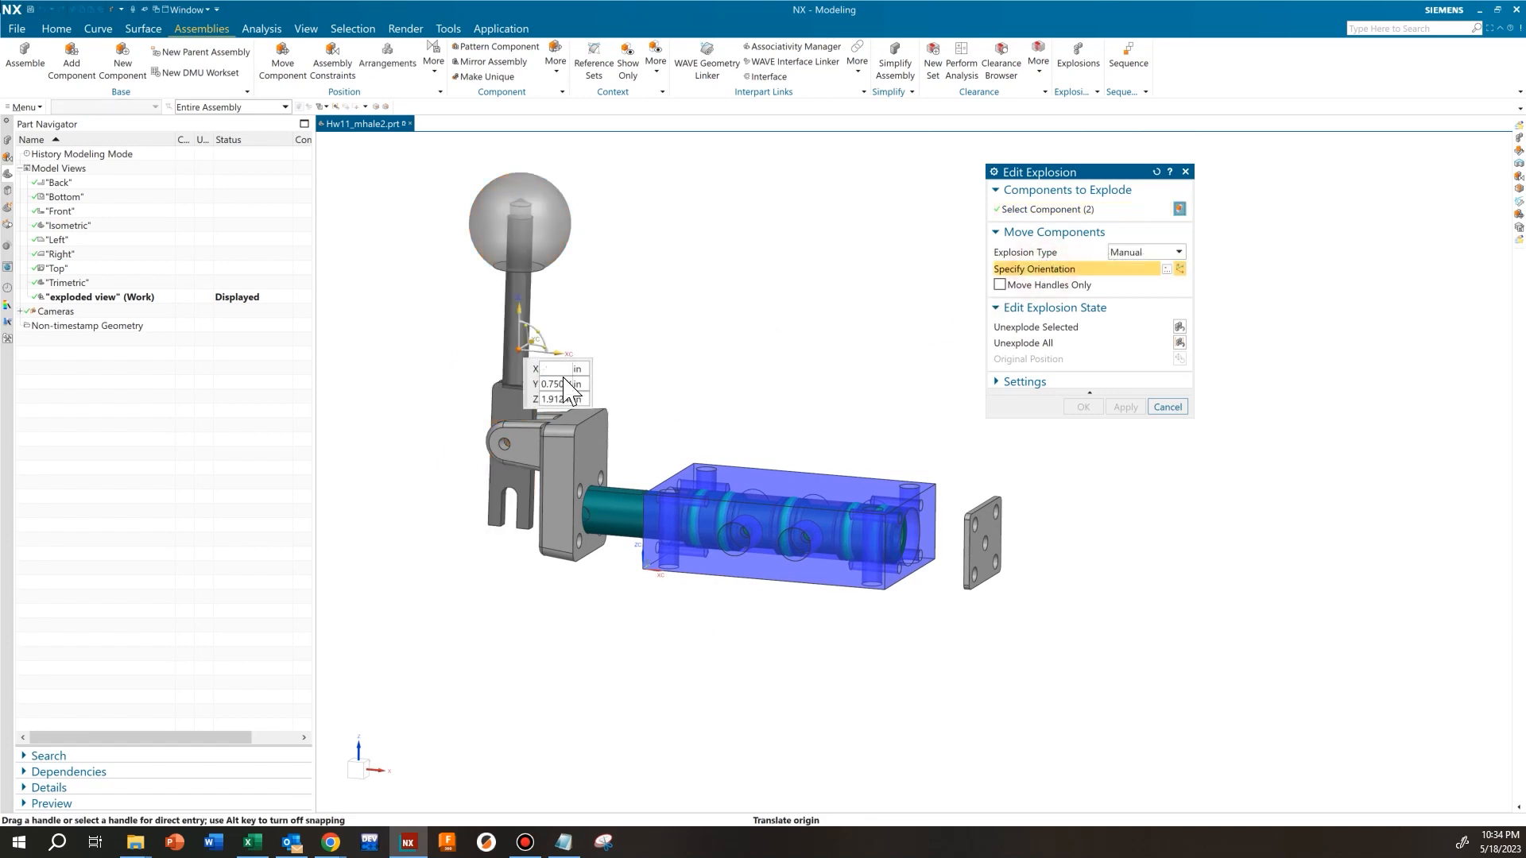
drag(547, 351, 495, 343)
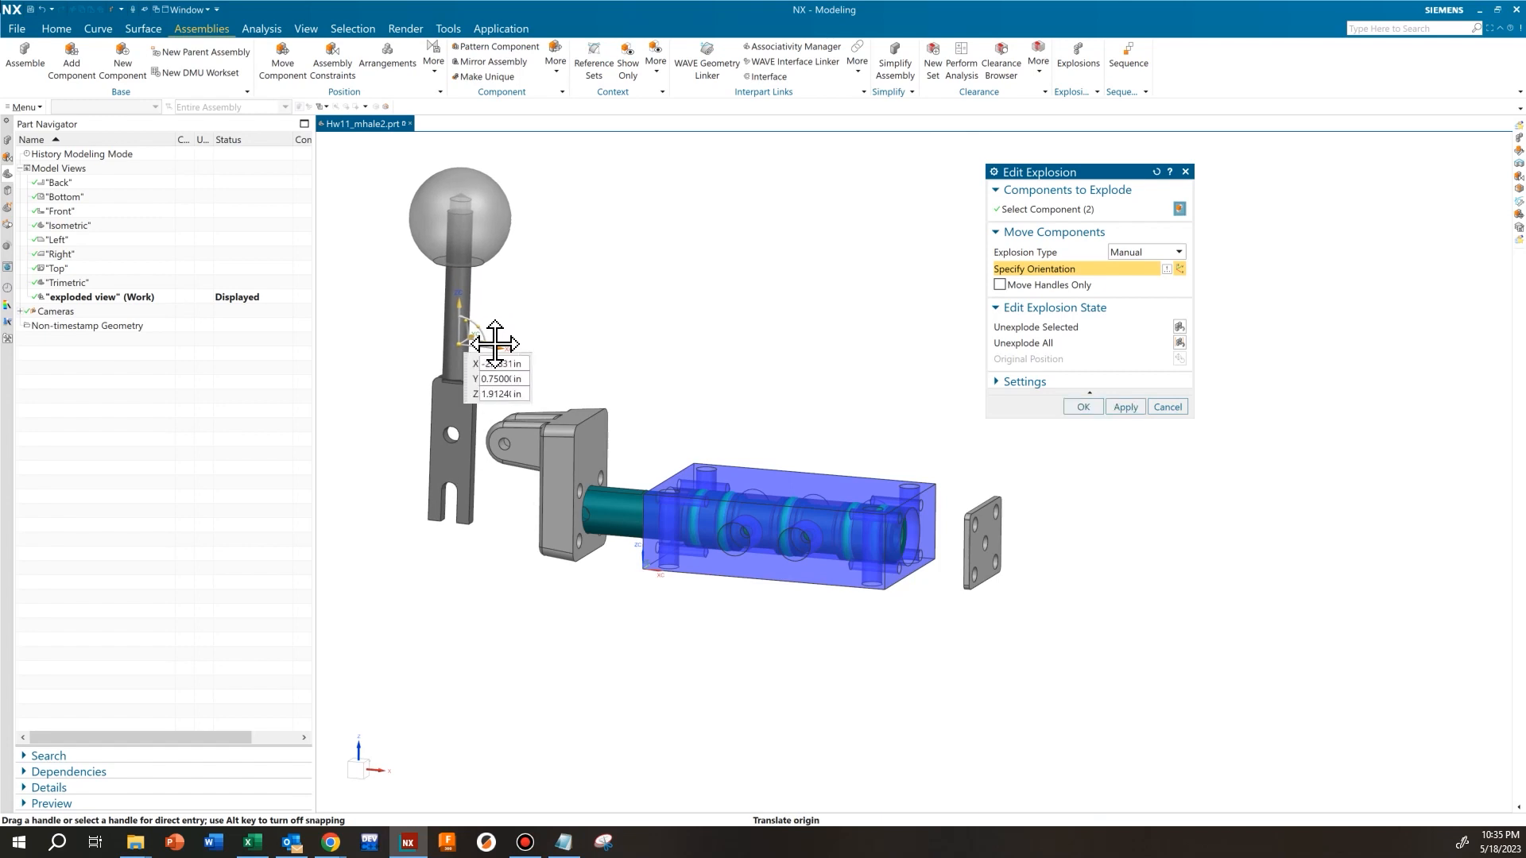
click(1122, 407)
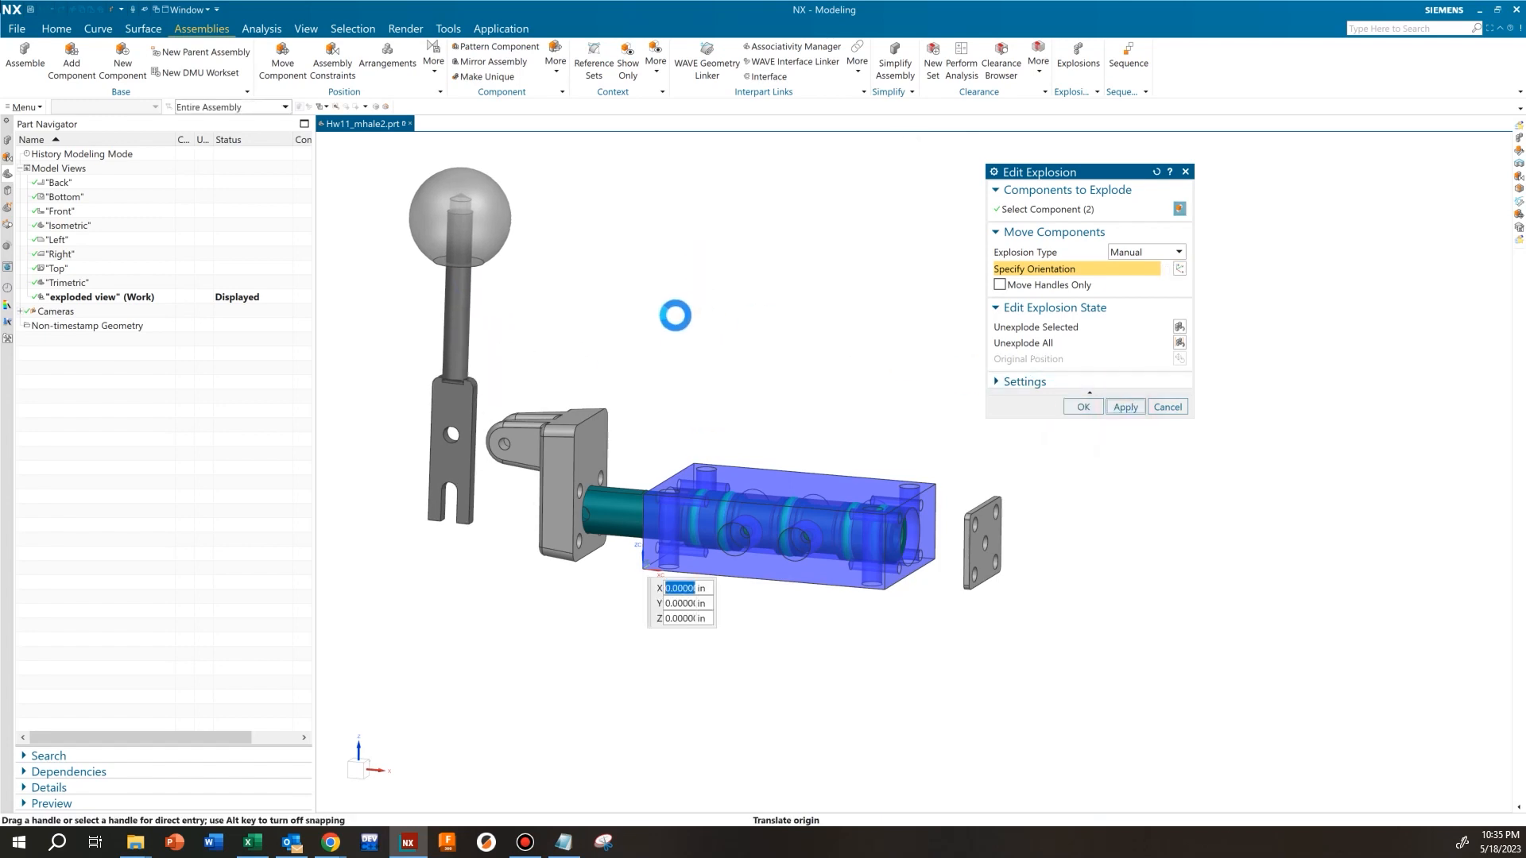
Move the knob about 0.8 in straight up off the operating lever
click(473, 245)
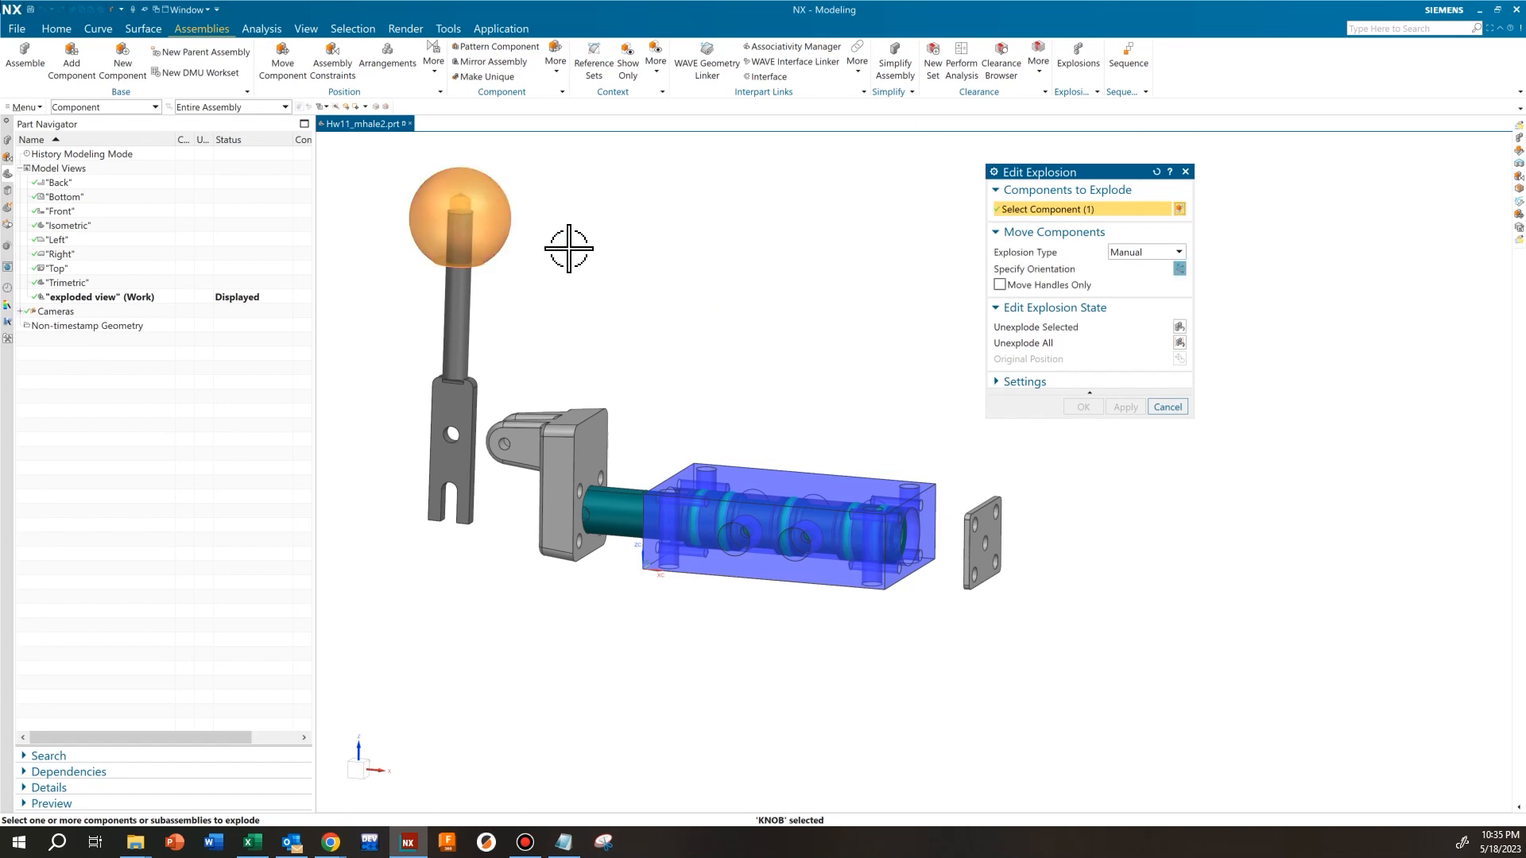
click(1057, 270)
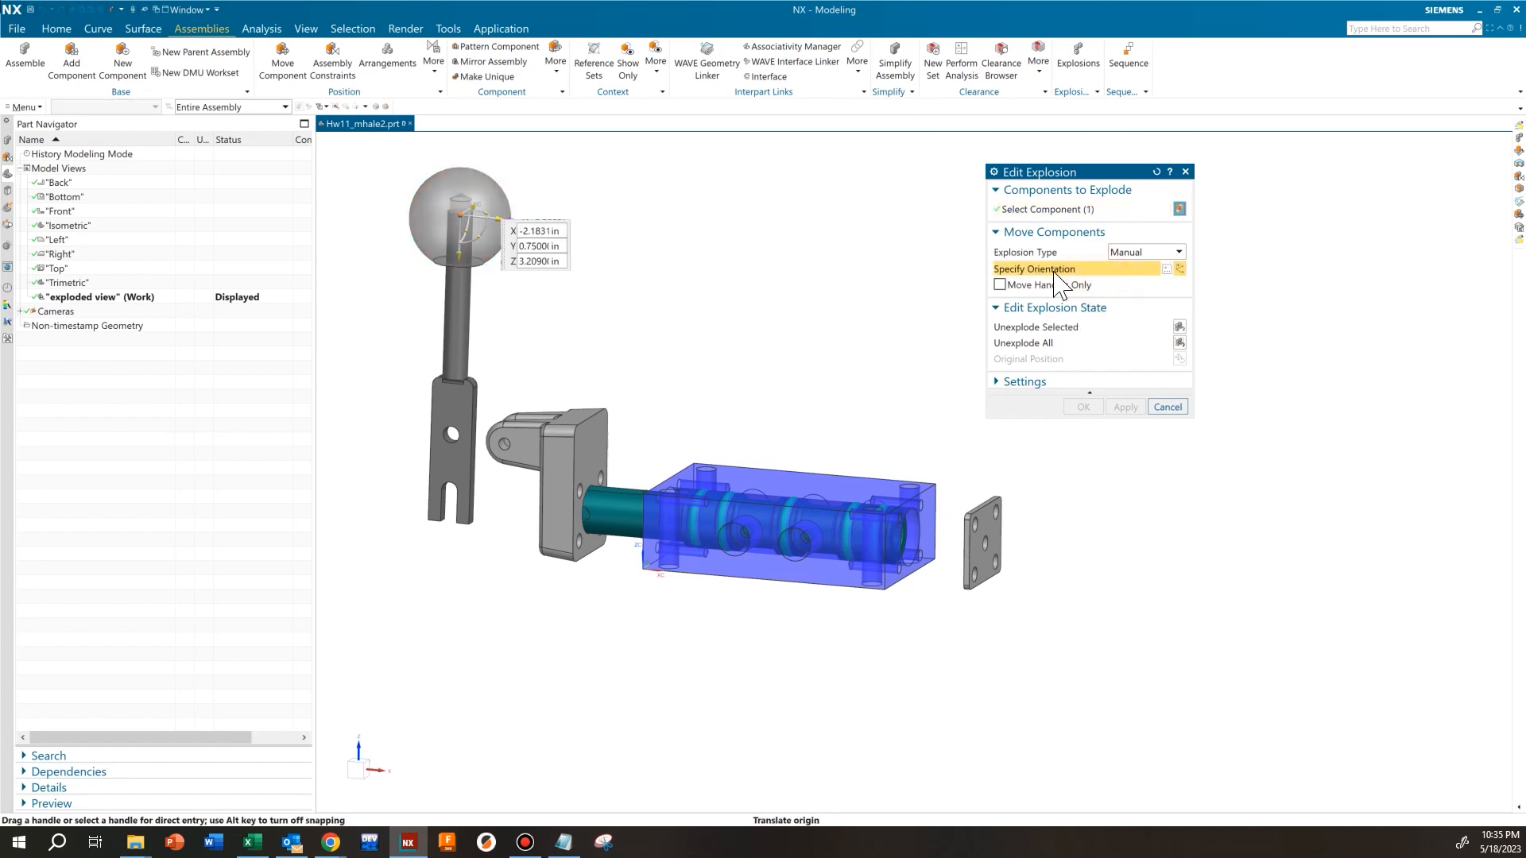
drag(453, 251, 466, 167)
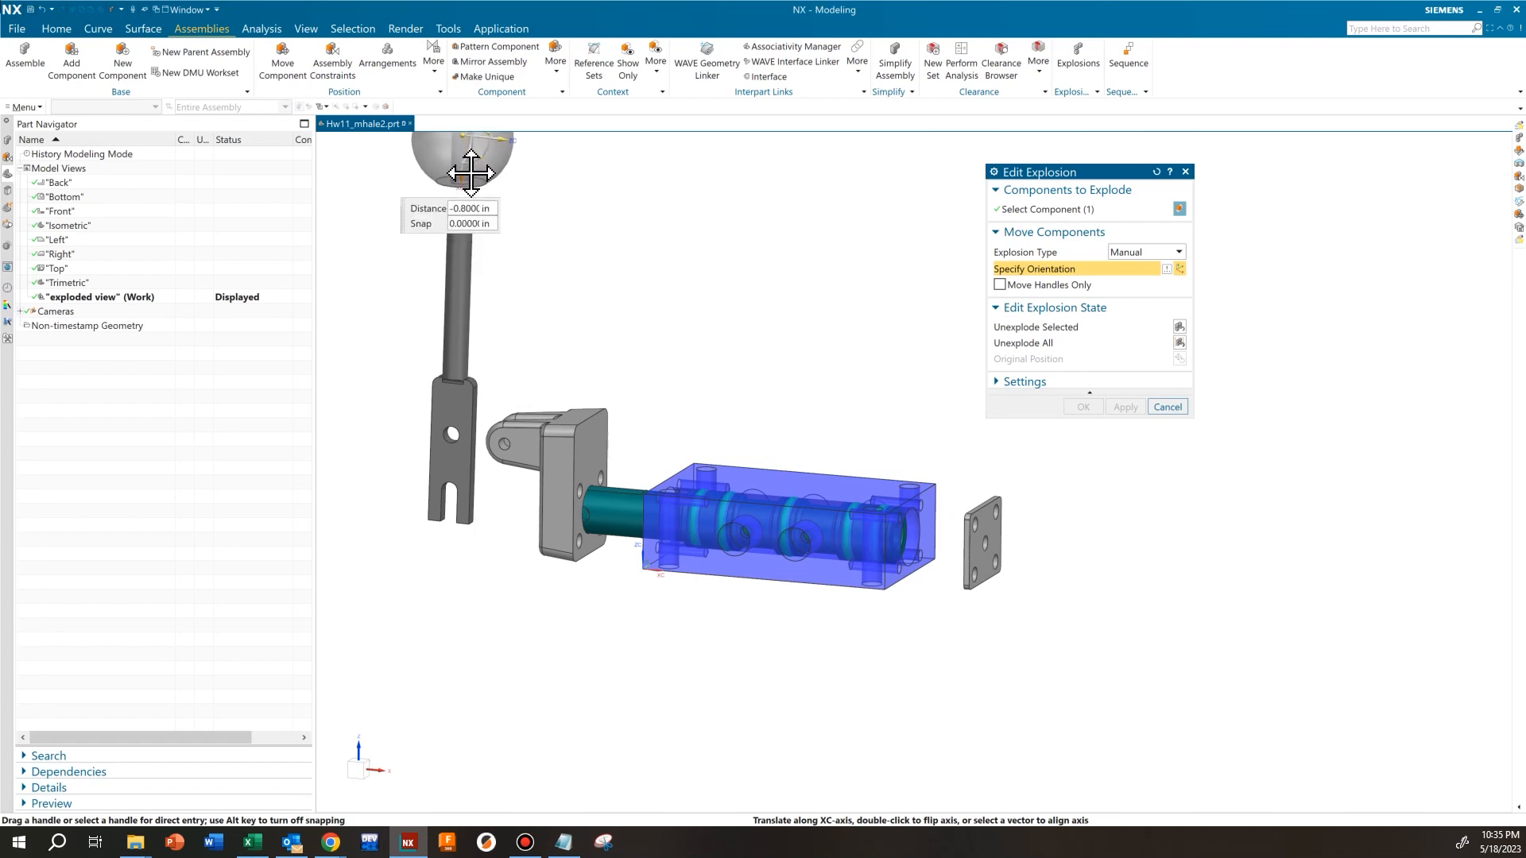
click(1120, 405)
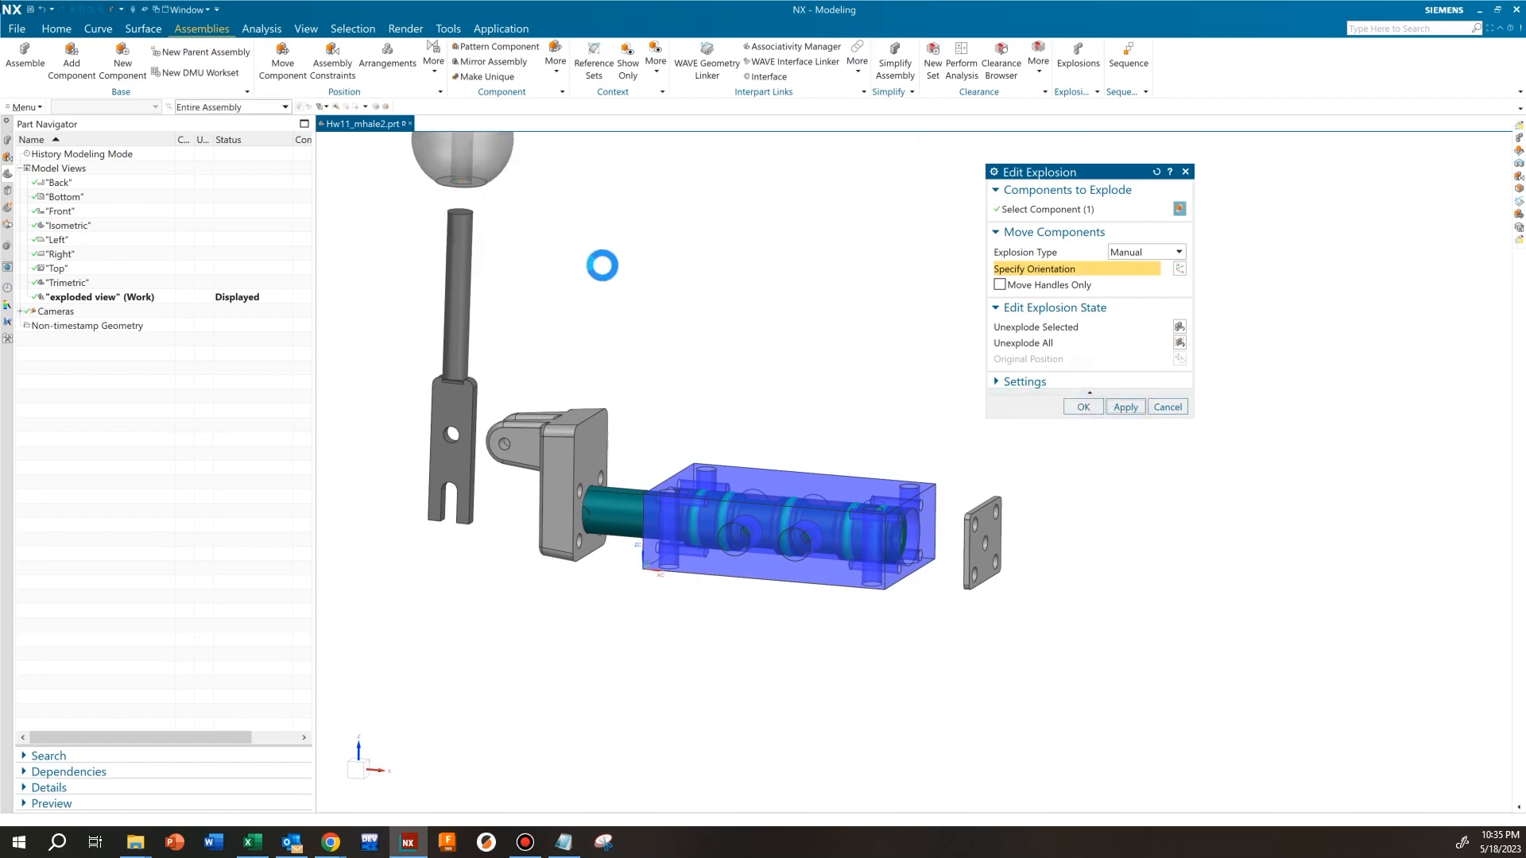
Move the spool and all five o-rings together out of the block to above it, at about X = 1.37 in, Z = 2.24 in
mouse_move(690, 316)
shift+middle_down()
mouse_move(691, 350)
mouse_move(678, 327)
shift+middle_up()
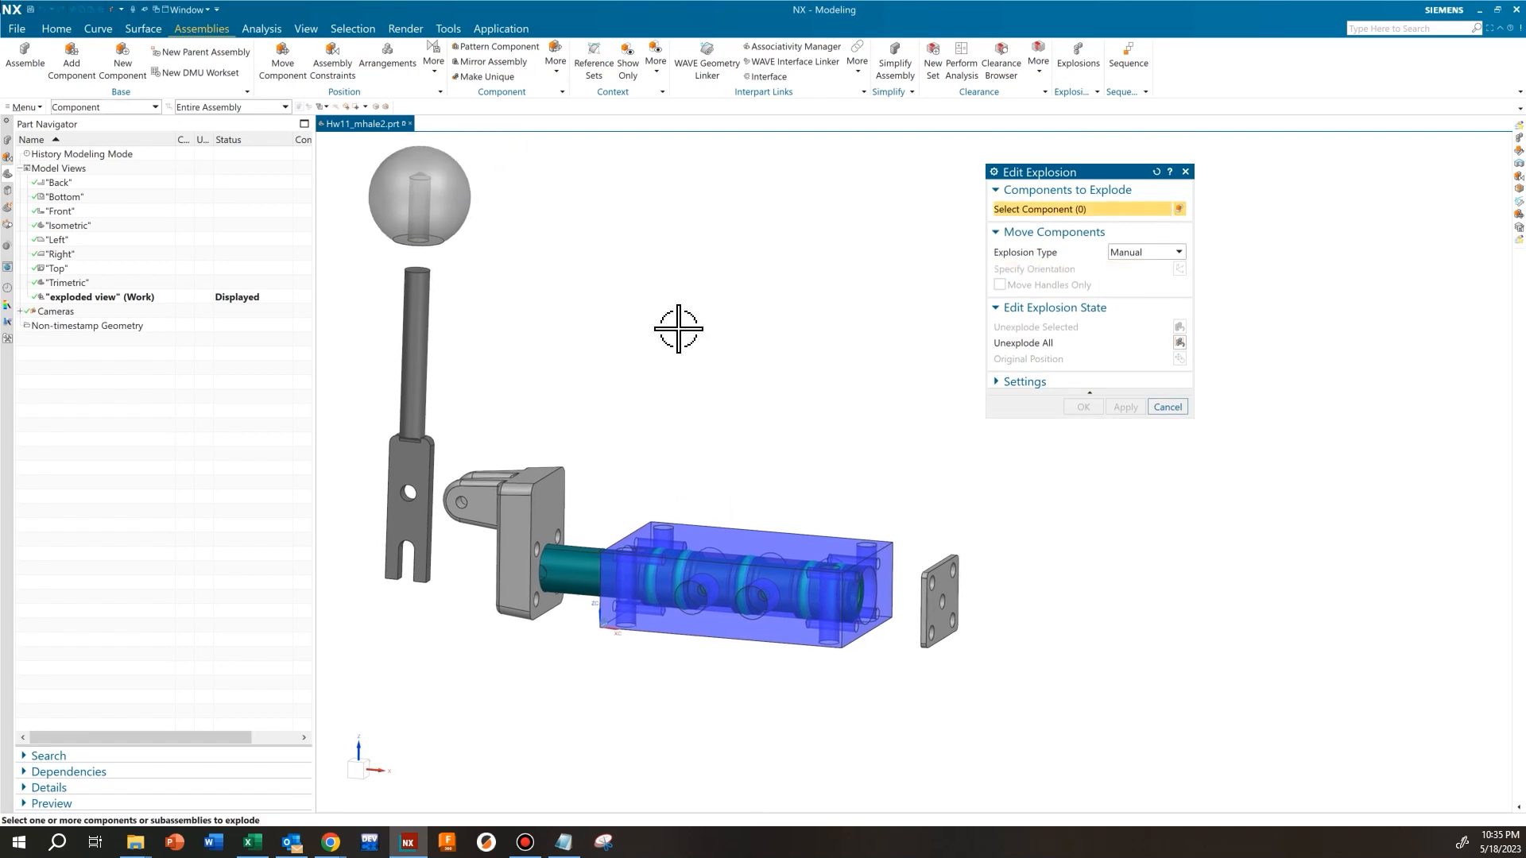
click(585, 569)
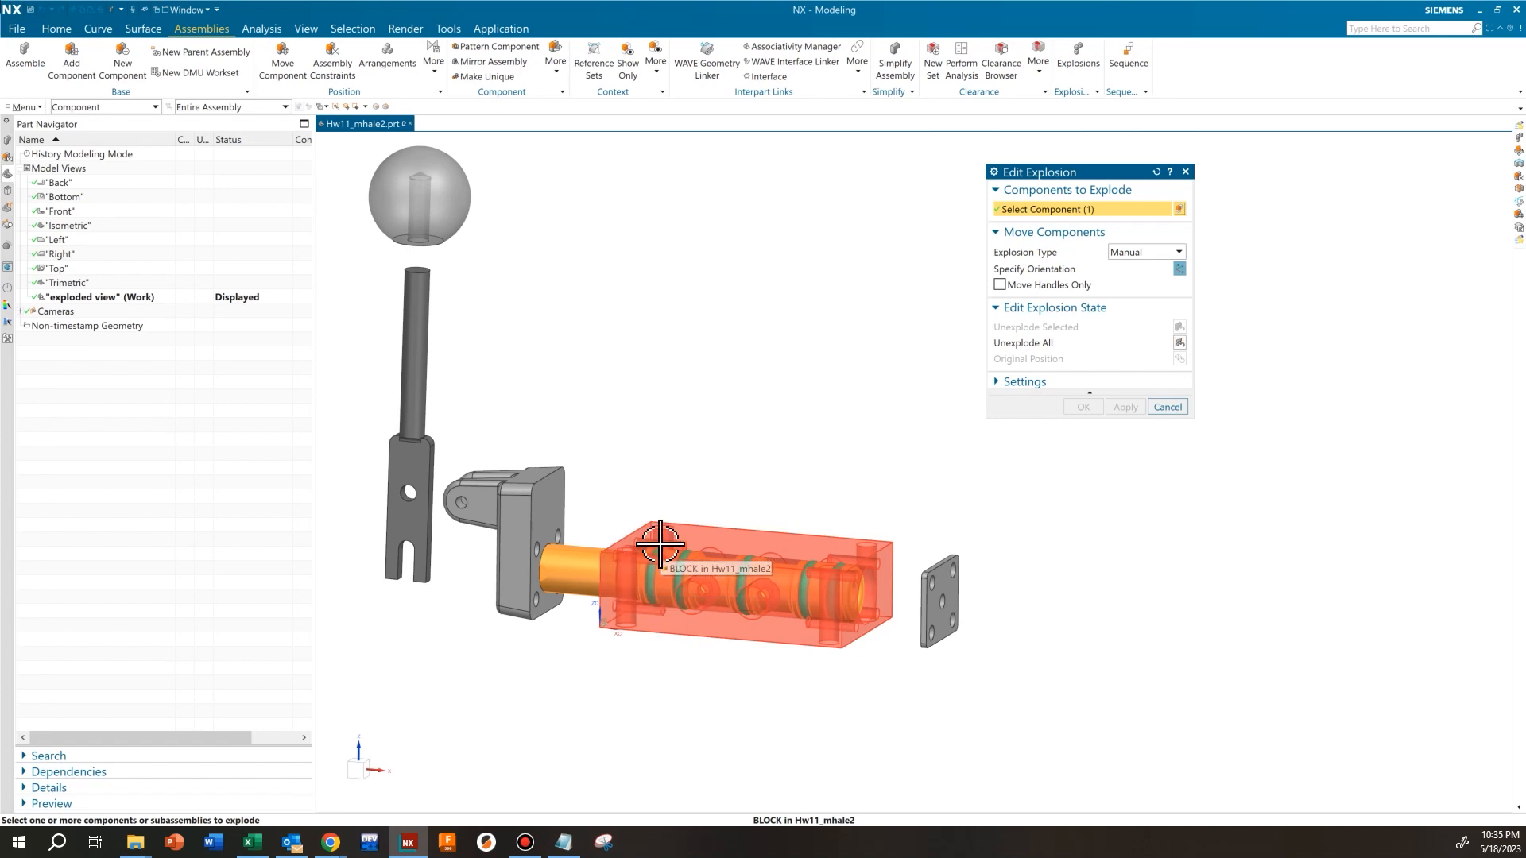
click(6, 157)
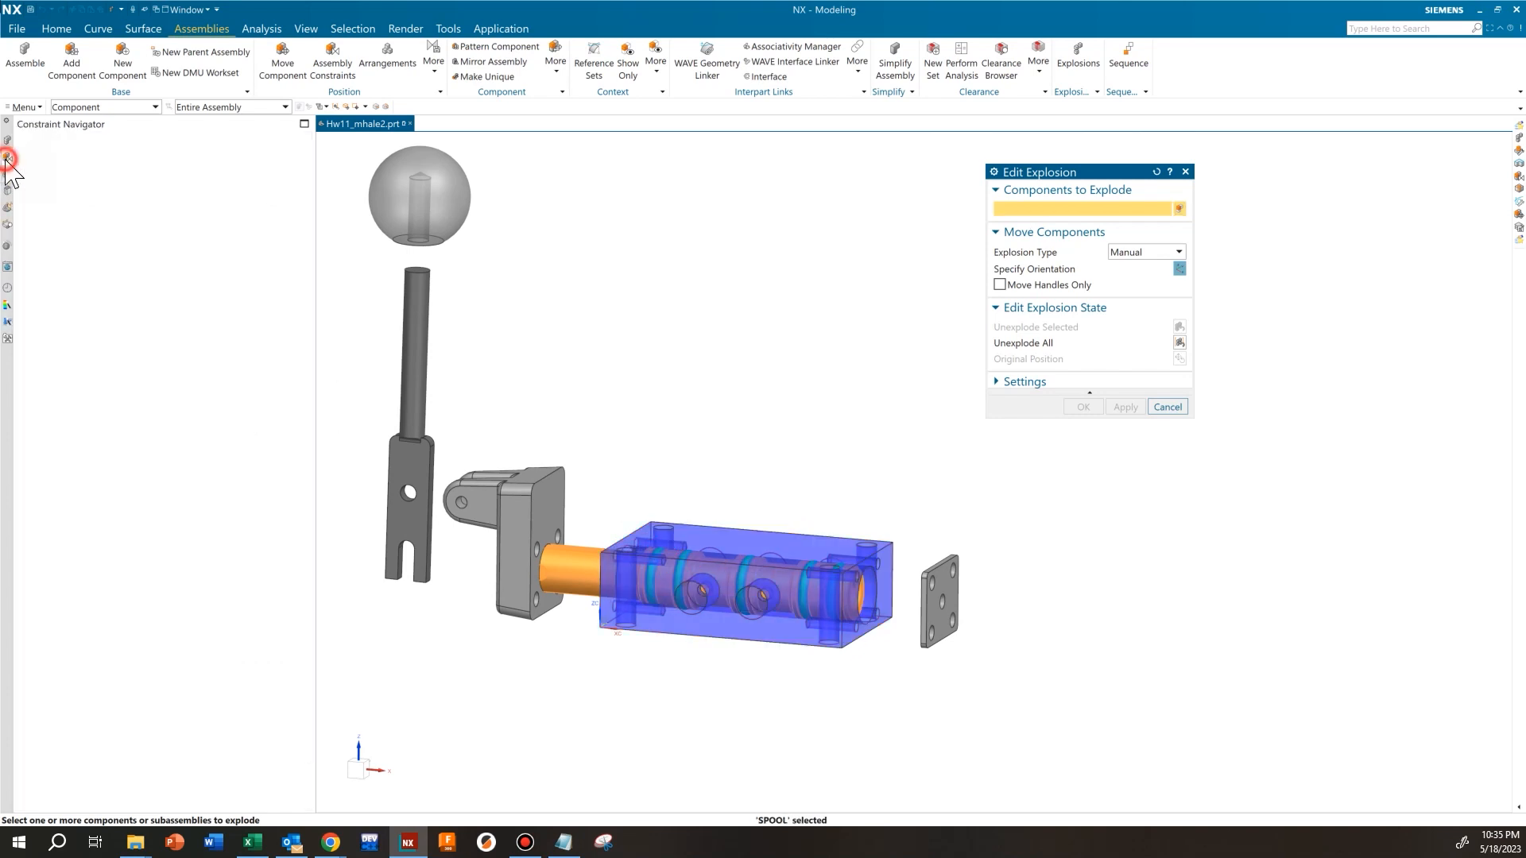
click(7, 141)
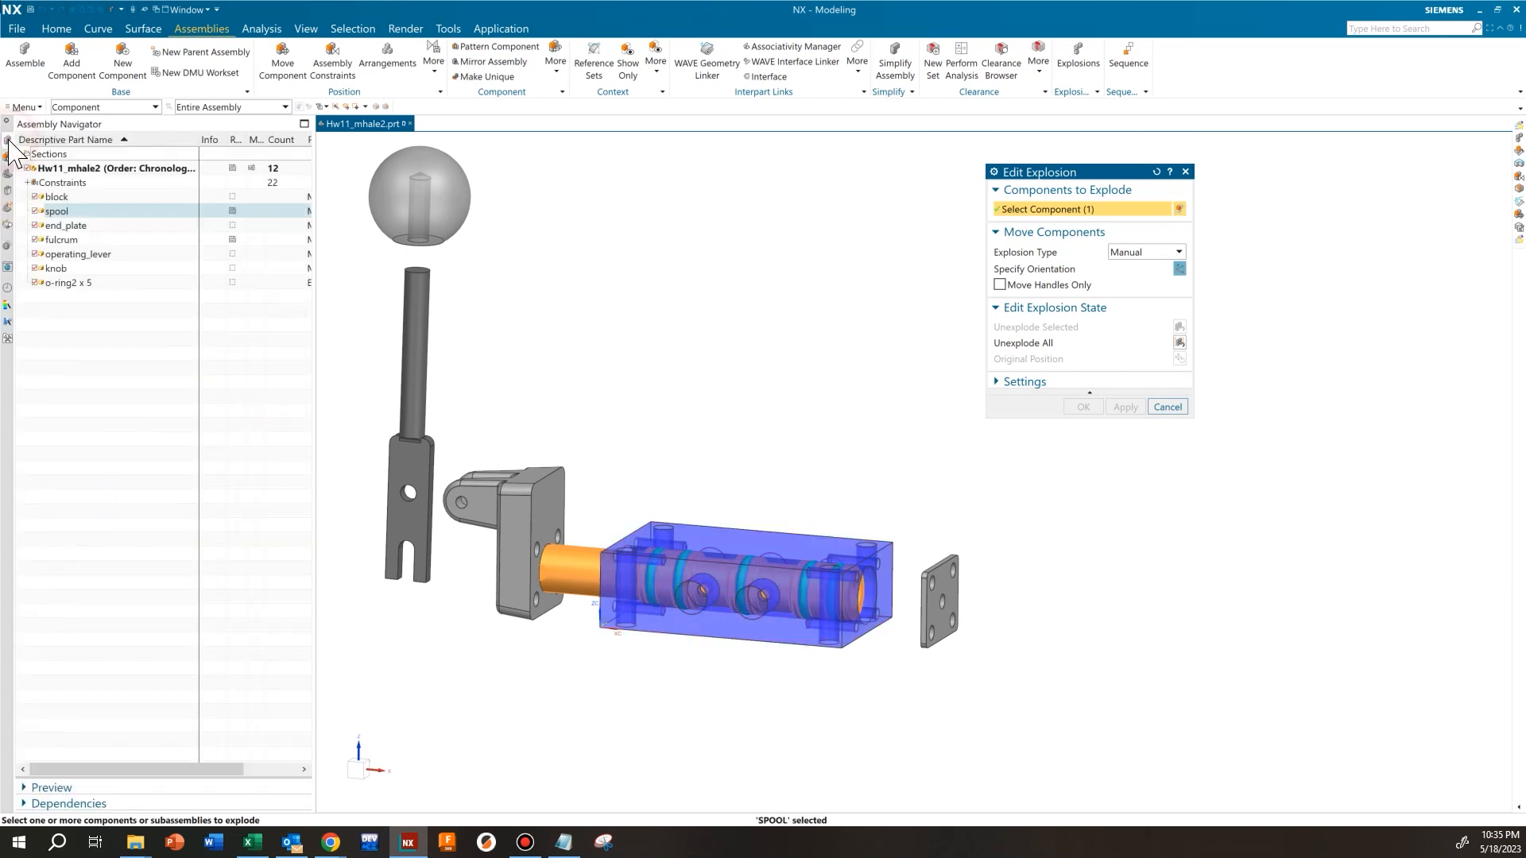
click(71, 283)
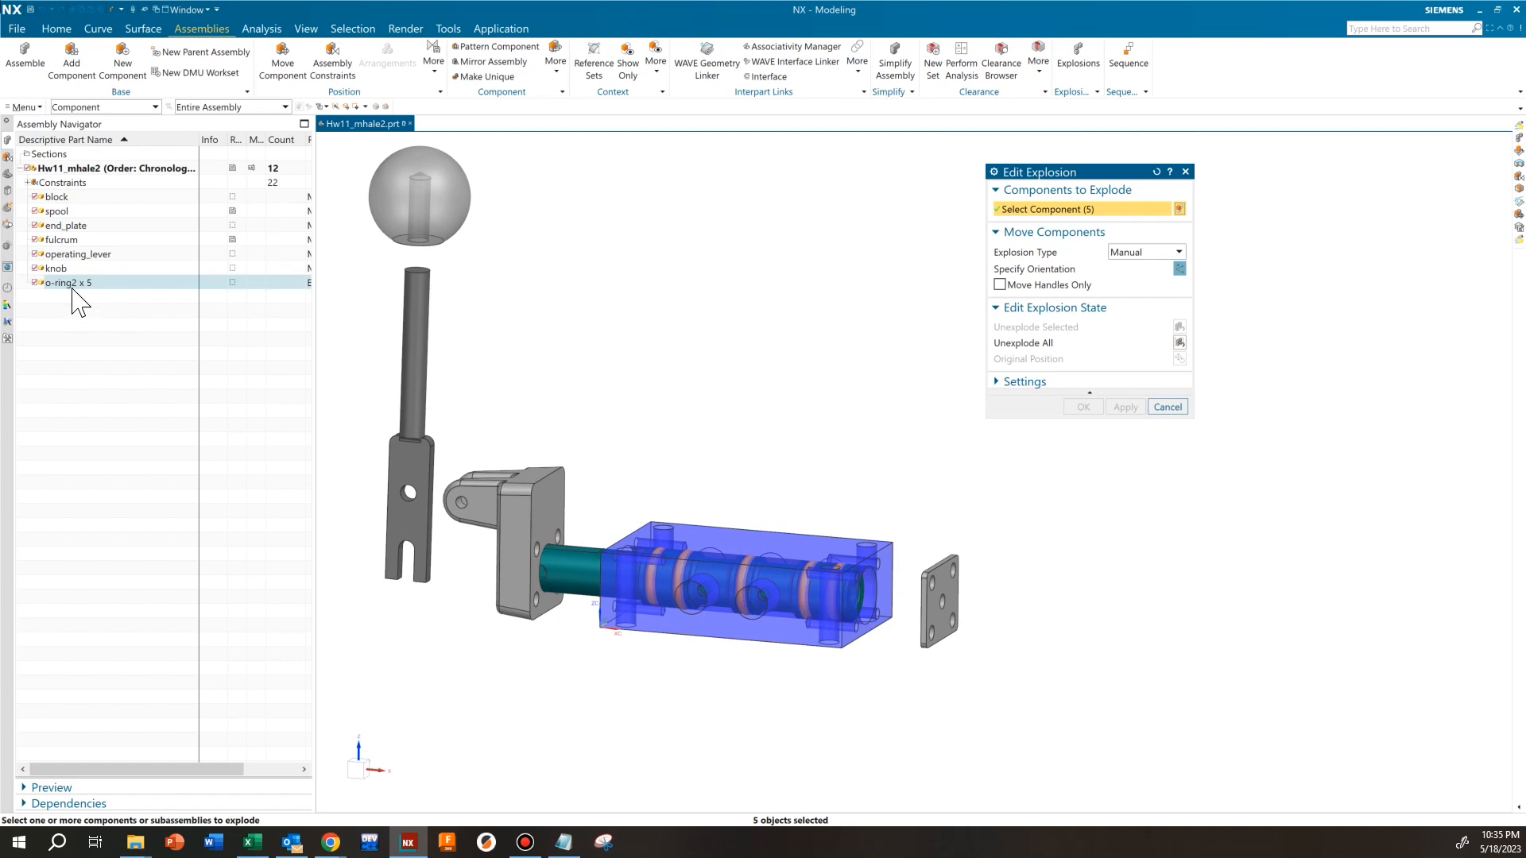
click(69, 211)
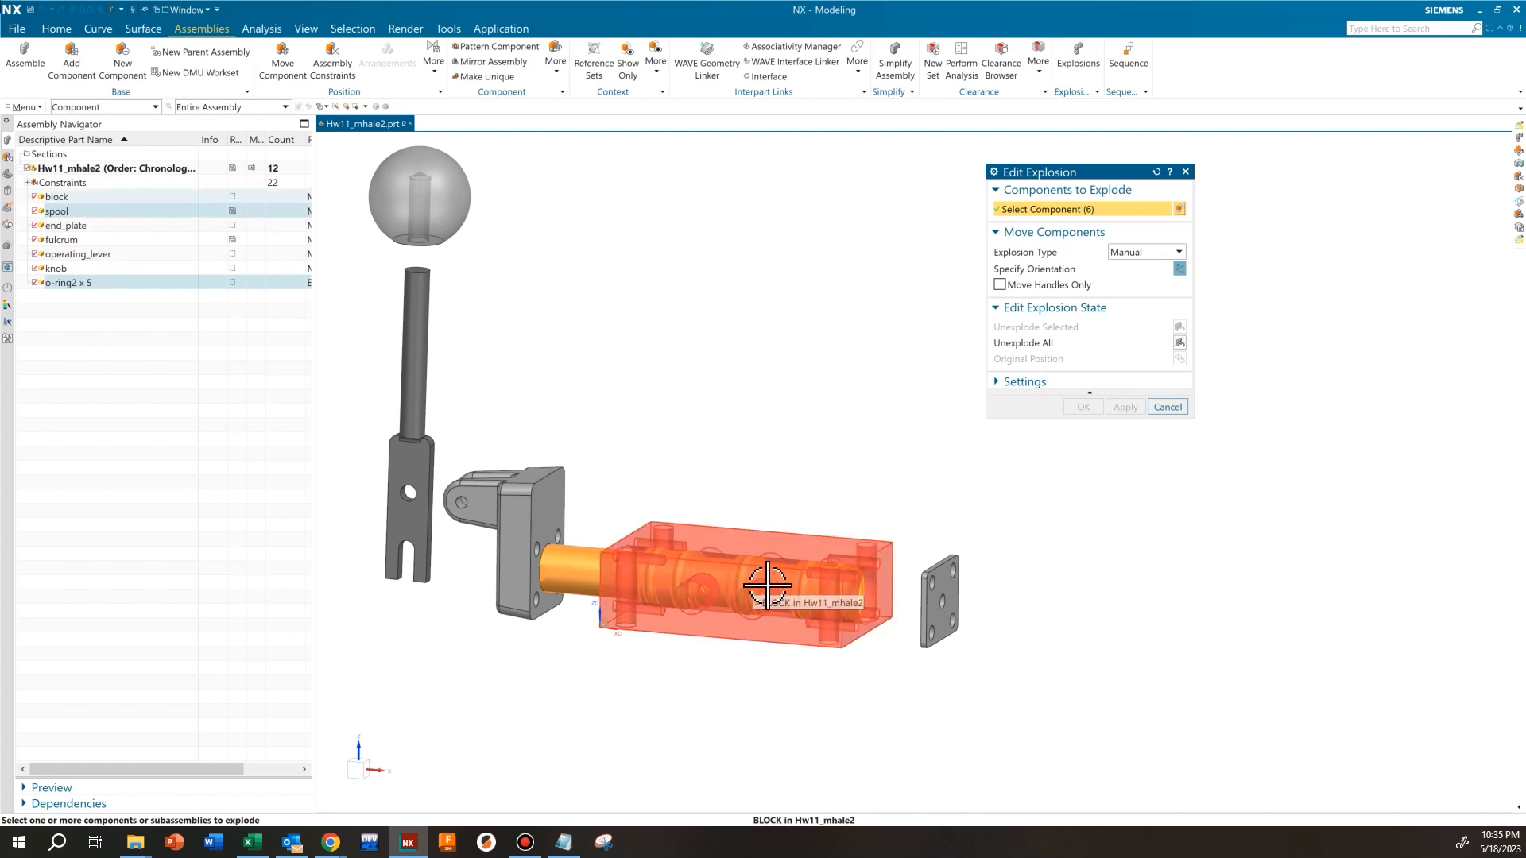
click(35, 197)
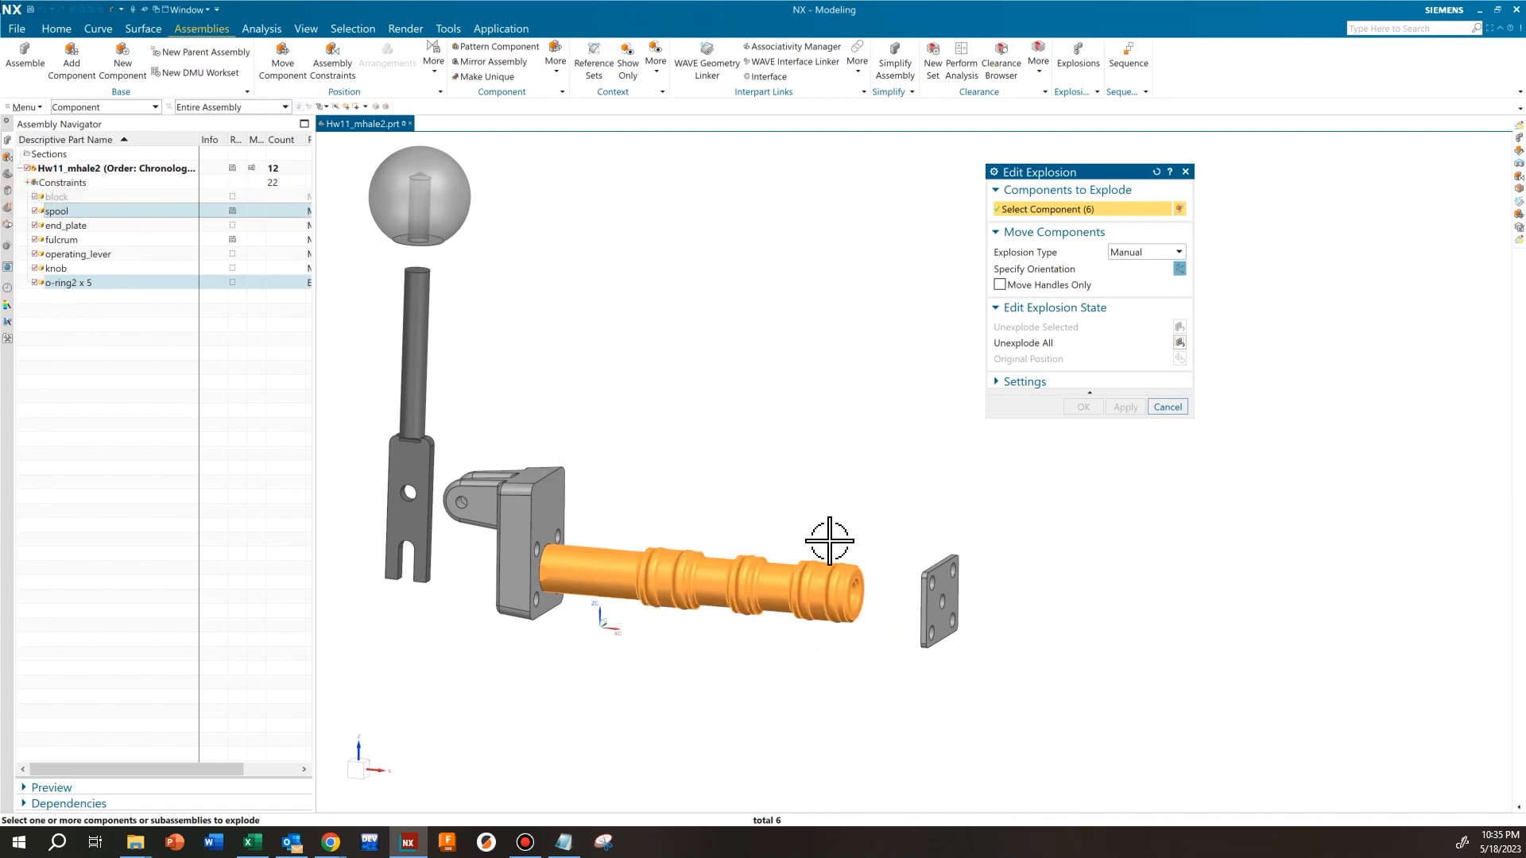
click(34, 198)
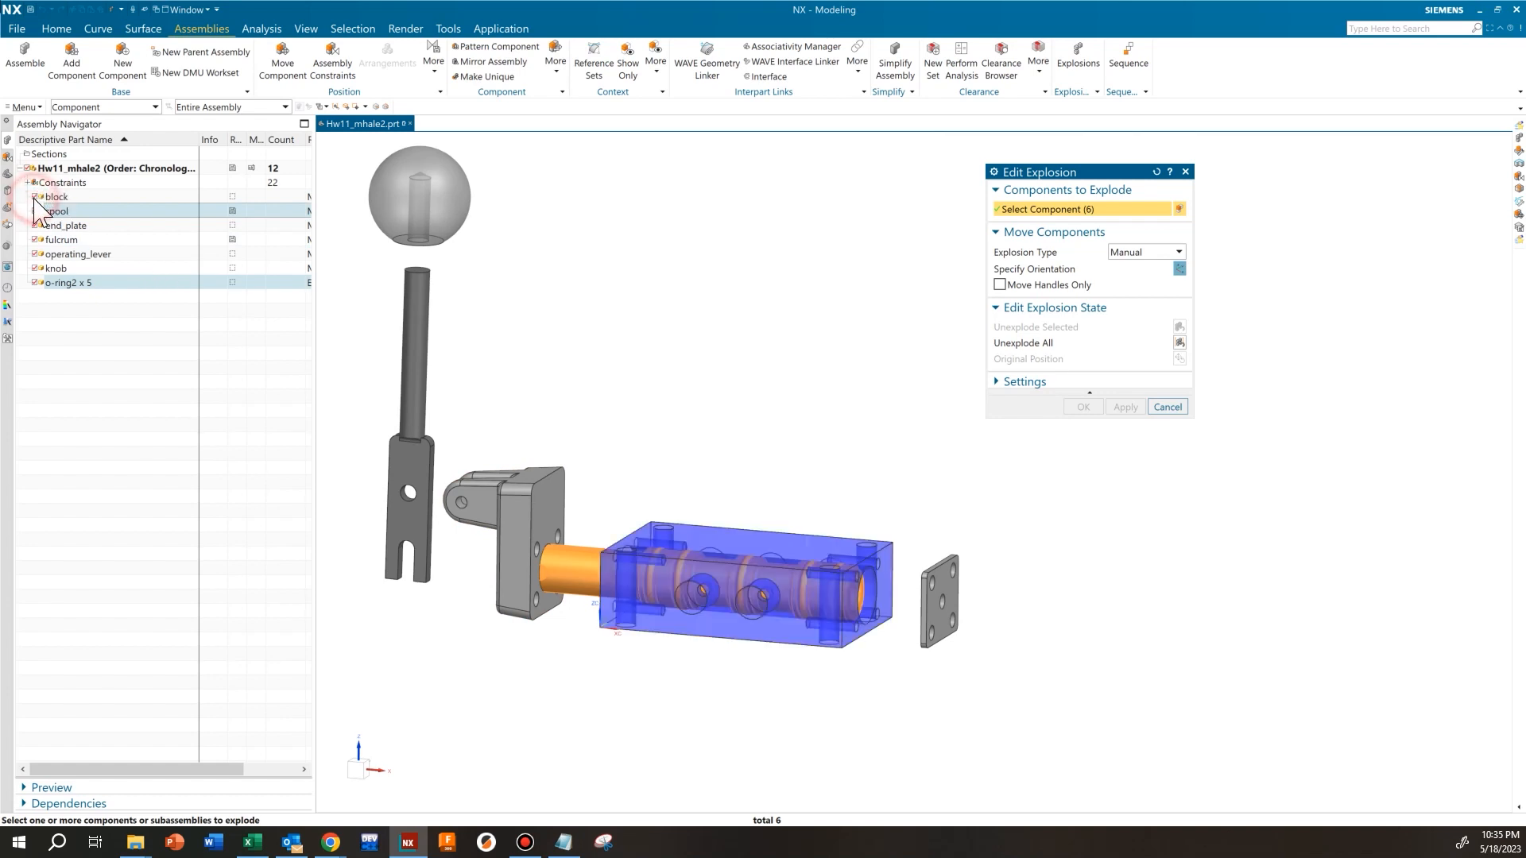
click(1049, 270)
drag(699, 524, 796, 406)
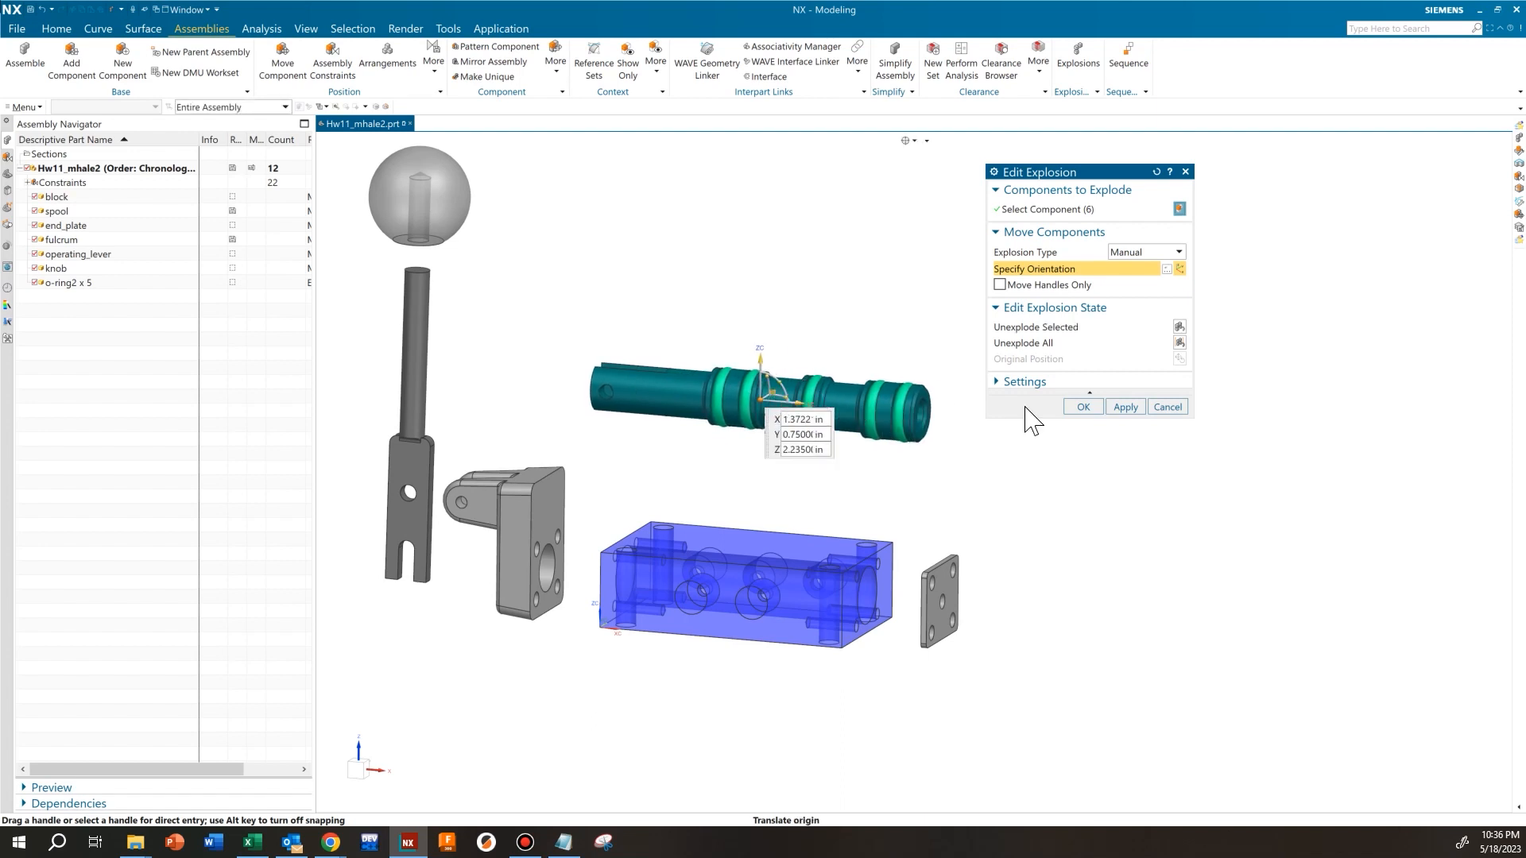
click(1126, 407)
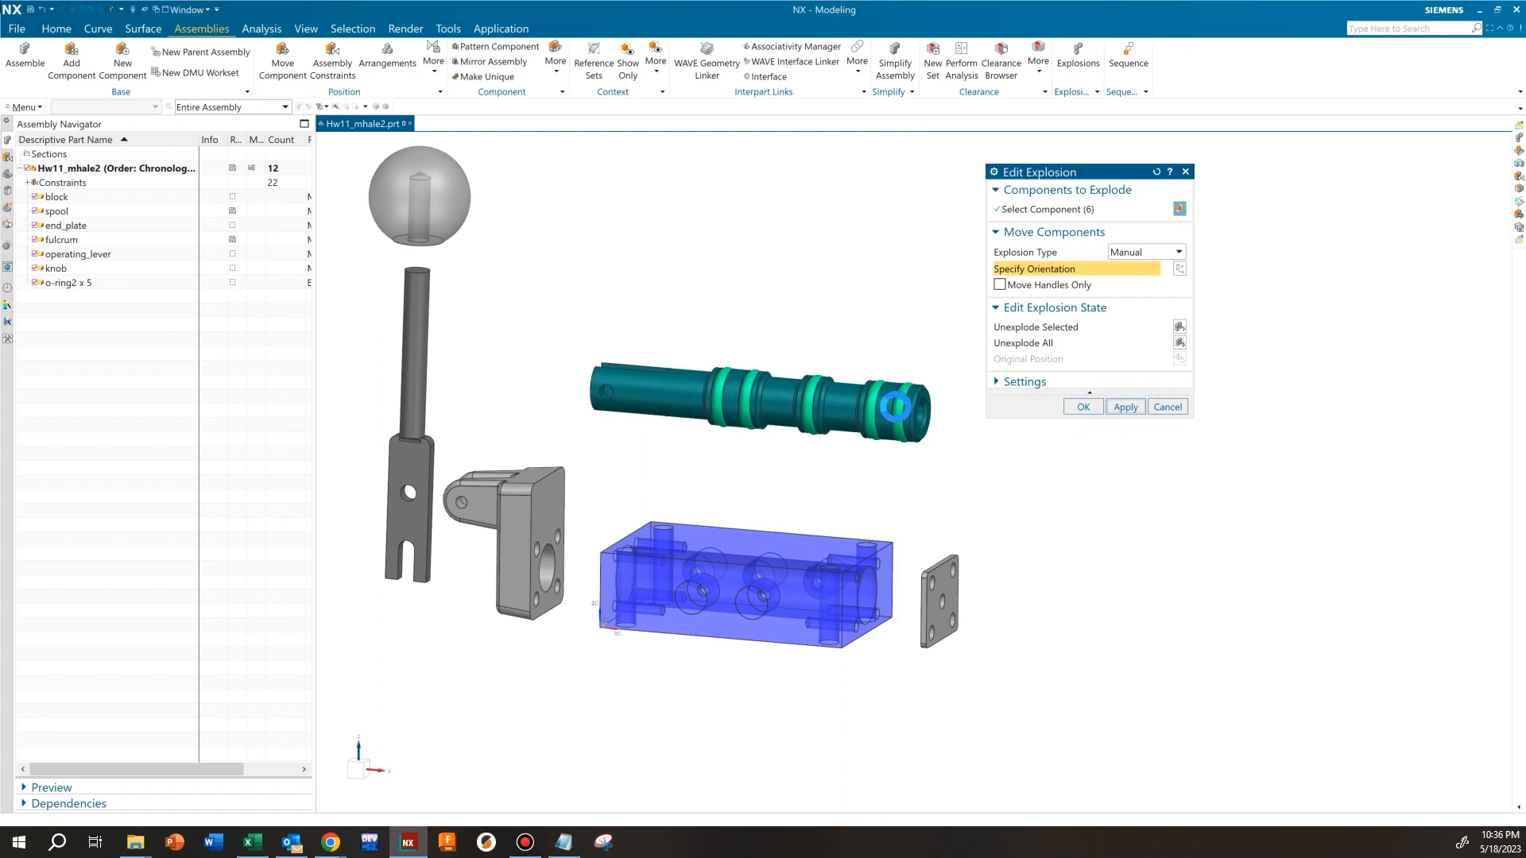
Move the five o-rings straight up off the spool to about Z = 3.21 in and finish editing the explosion
click(900, 408)
click(802, 397)
click(807, 395)
click(747, 386)
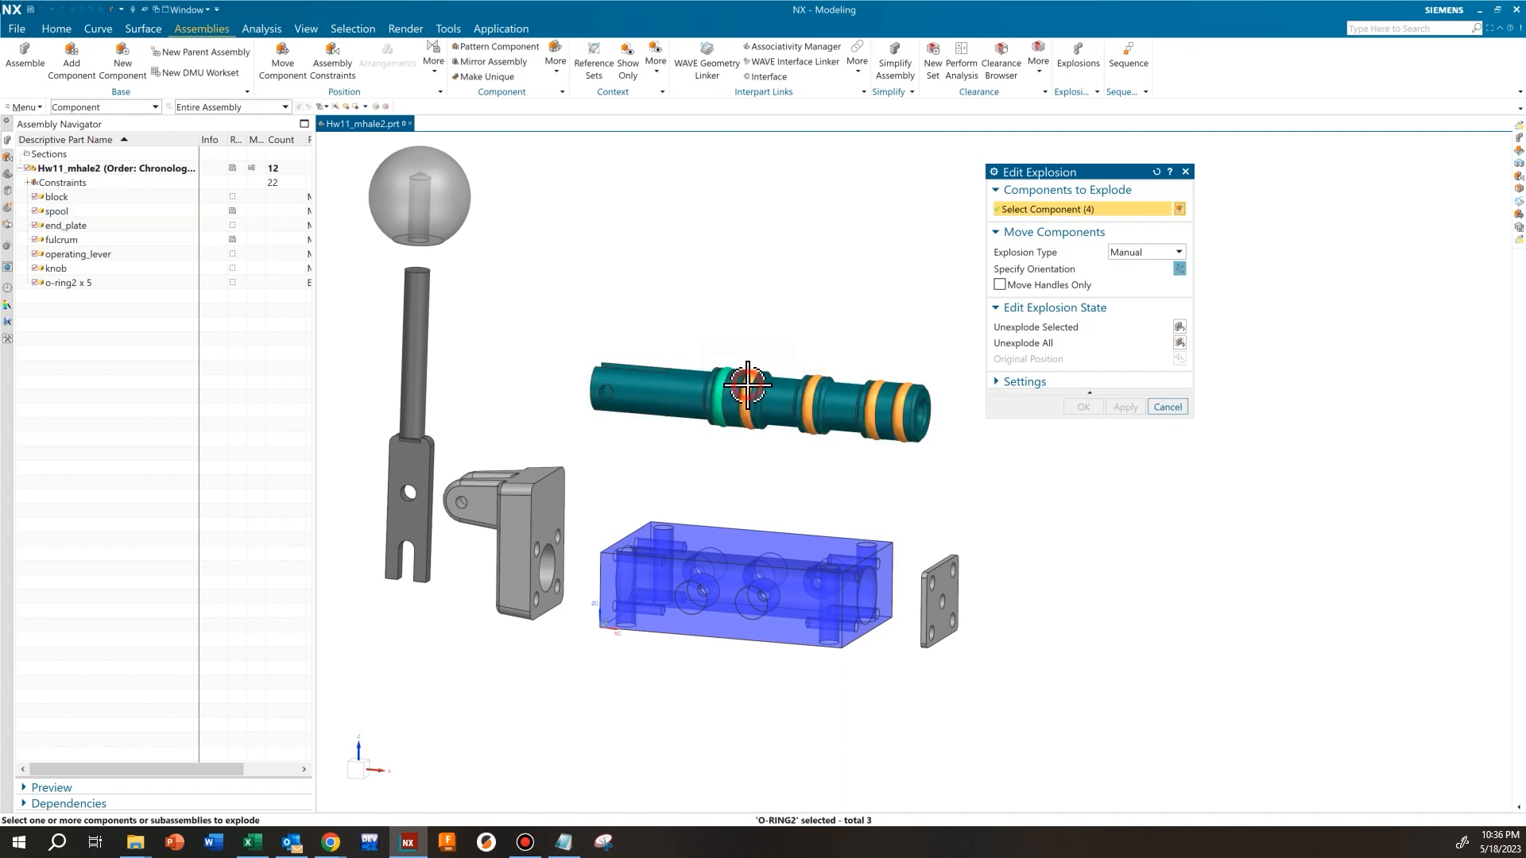
click(721, 389)
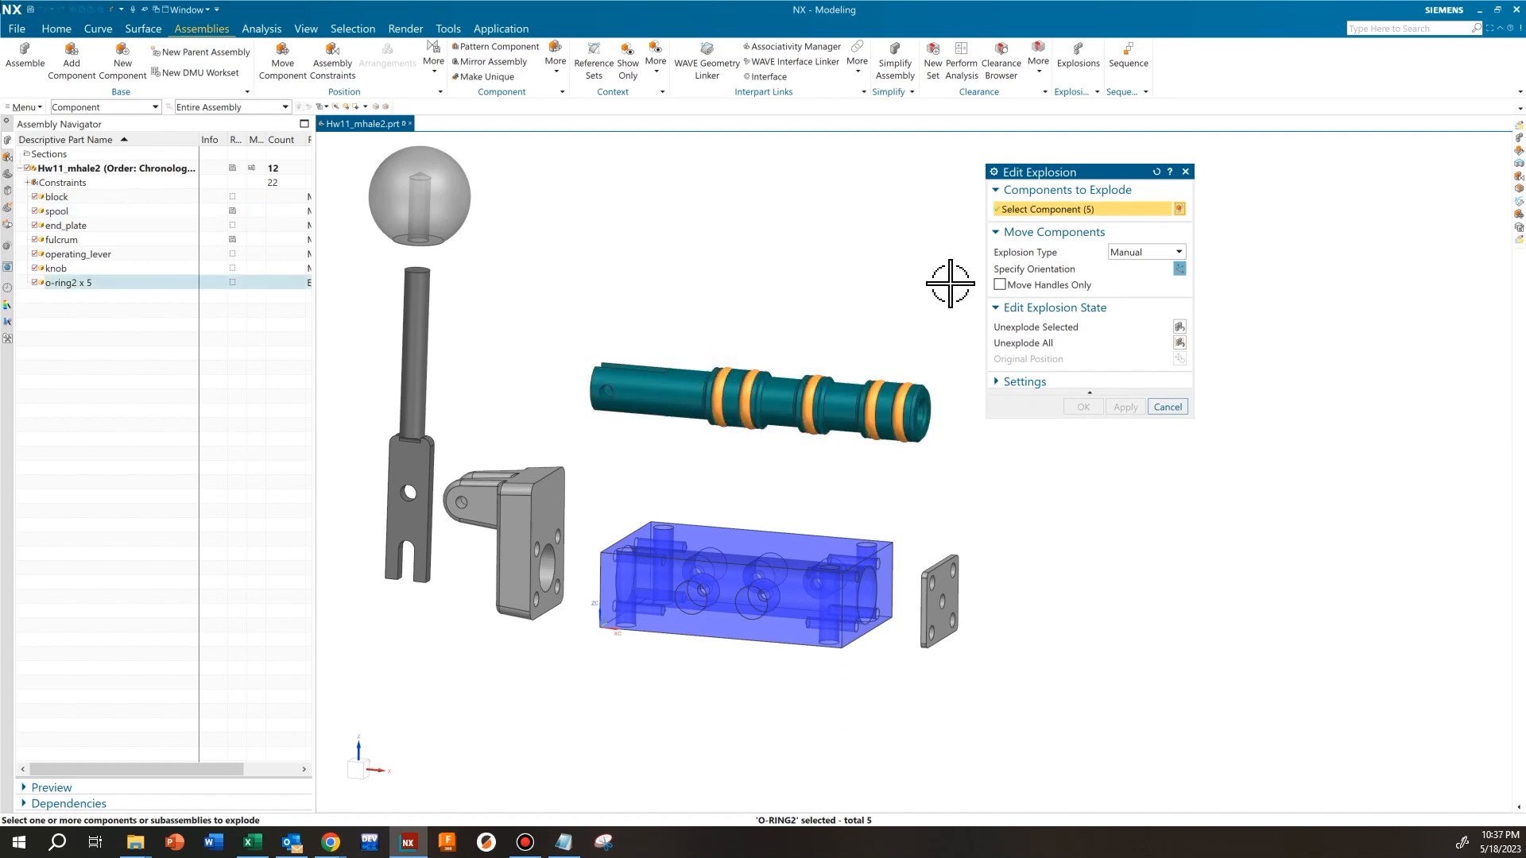
click(1025, 269)
drag(815, 334, 822, 272)
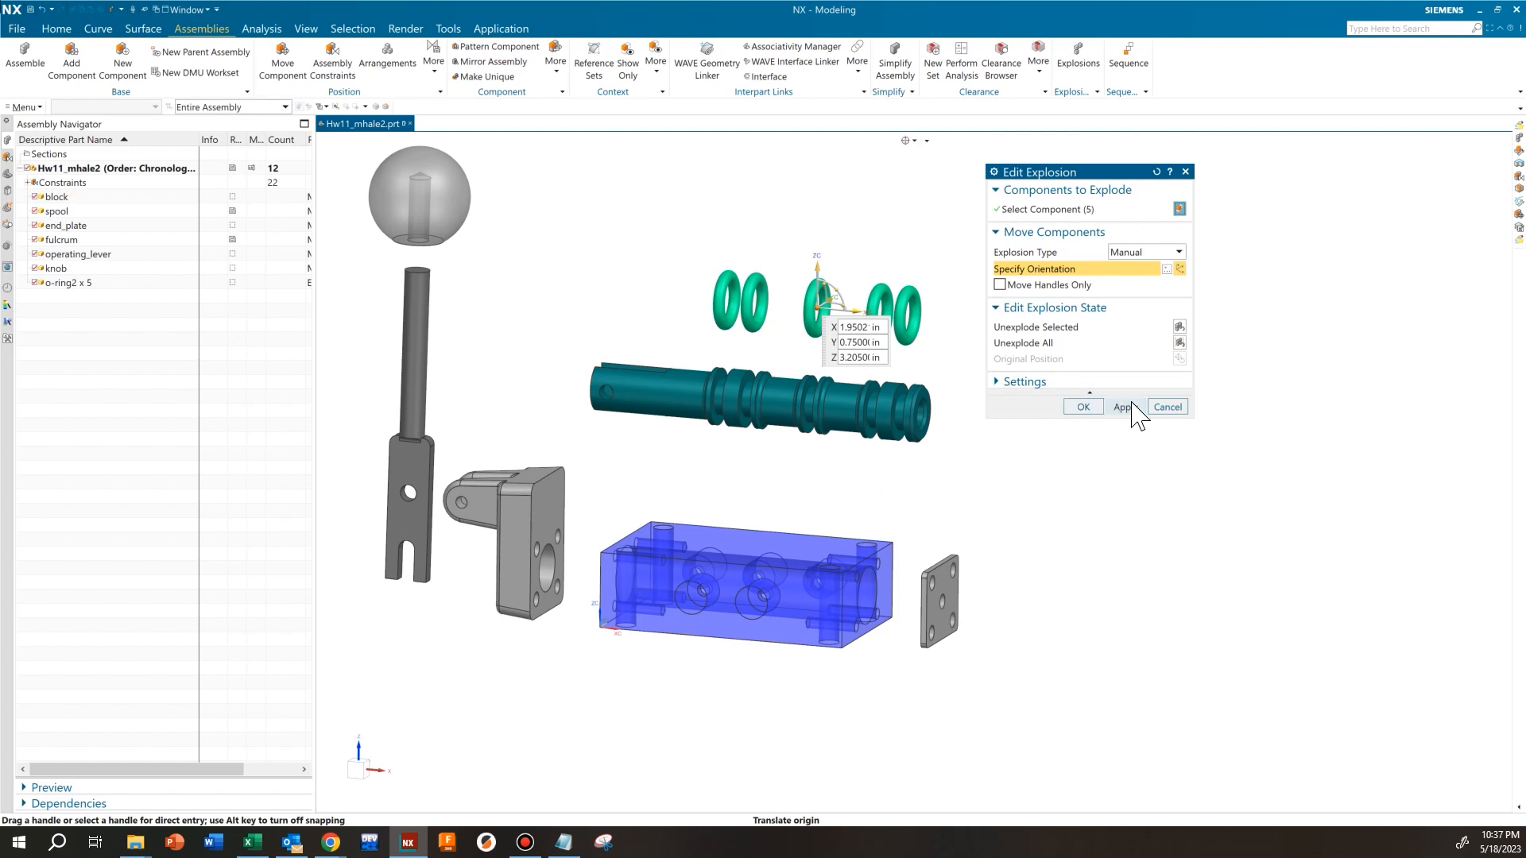
click(1082, 407)
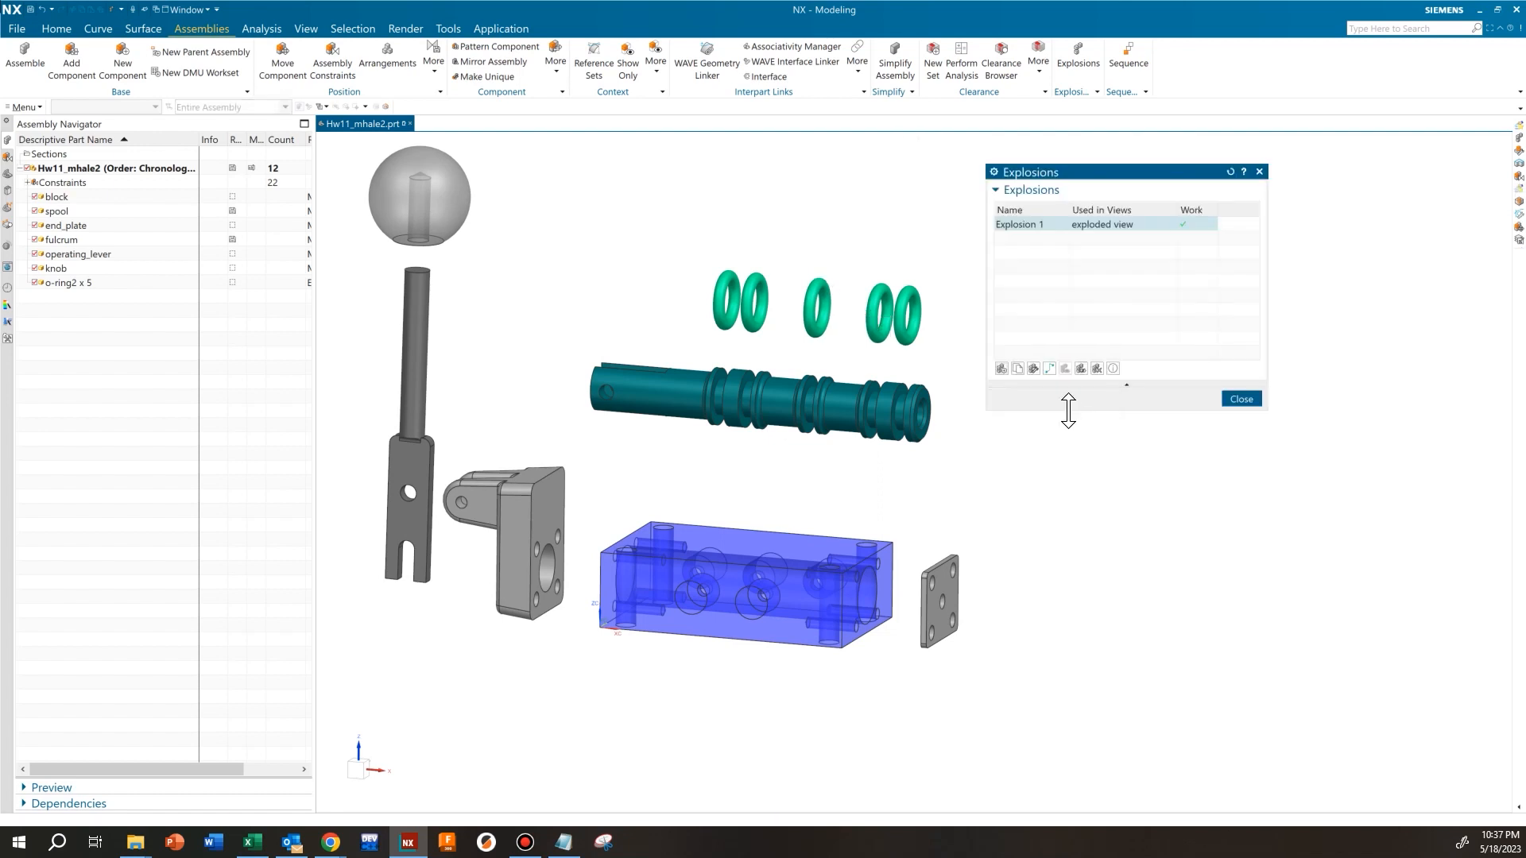
click(1241, 399)
Edit Explosion 1 again and move the end plate slightly closer to the block, to about X = 3.2 in
scroll(737, 429, down, 3)
scroll(697, 425, up, 3)
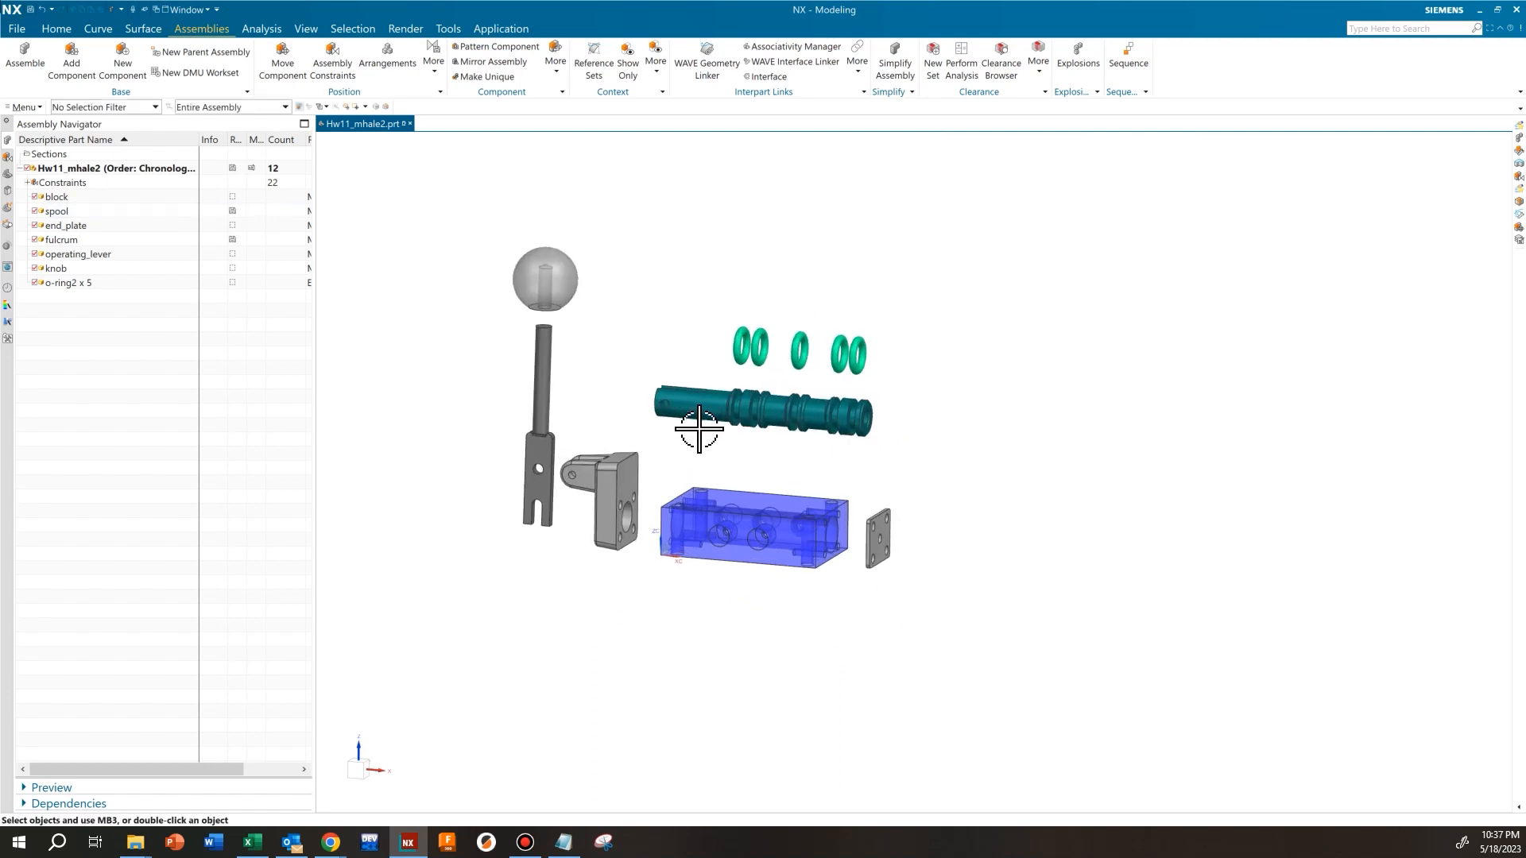
click(1076, 55)
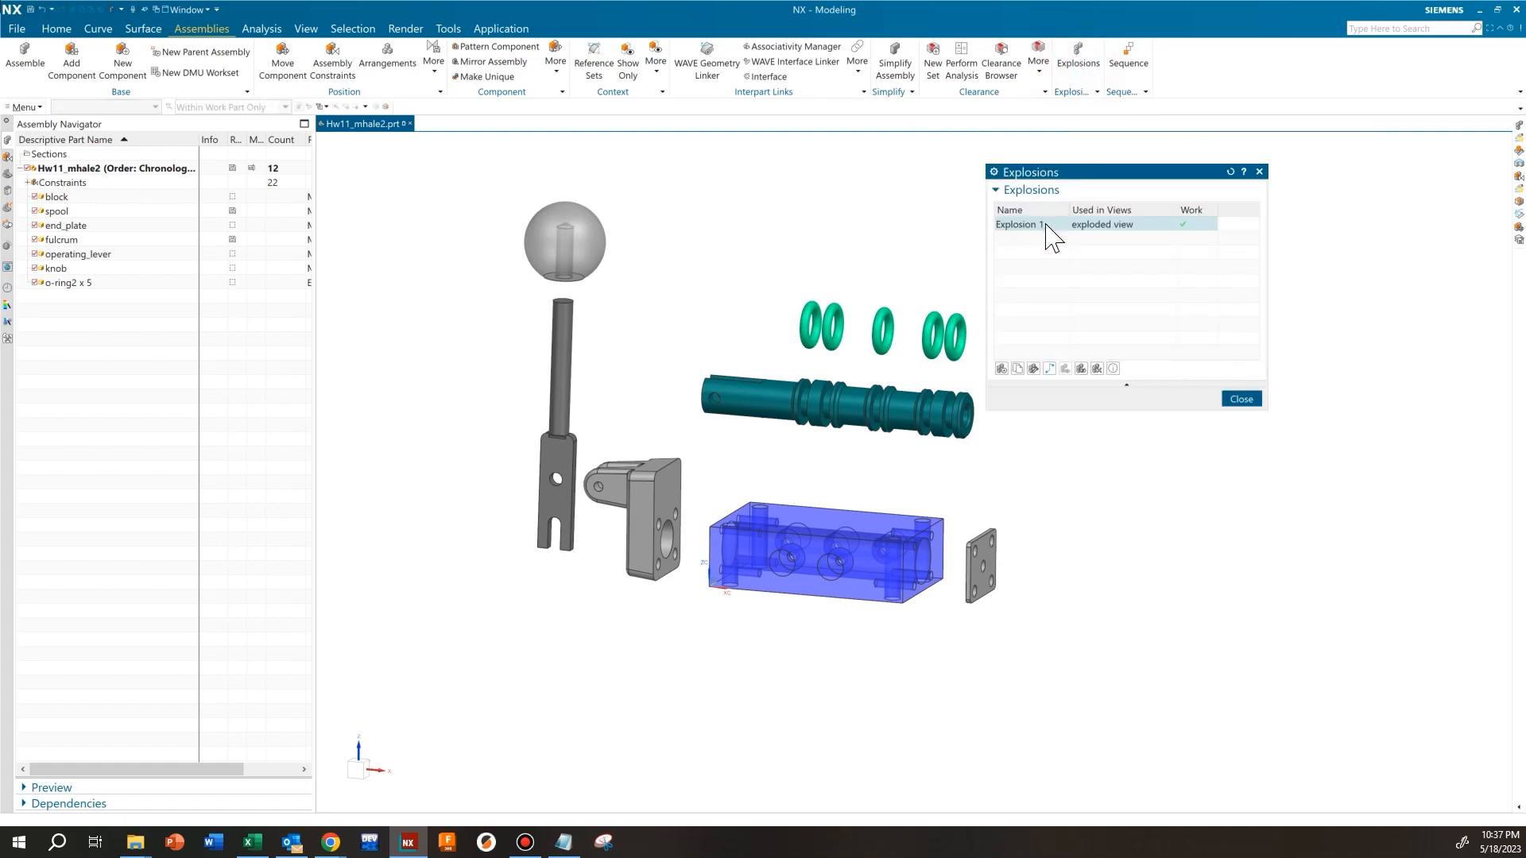
click(1033, 369)
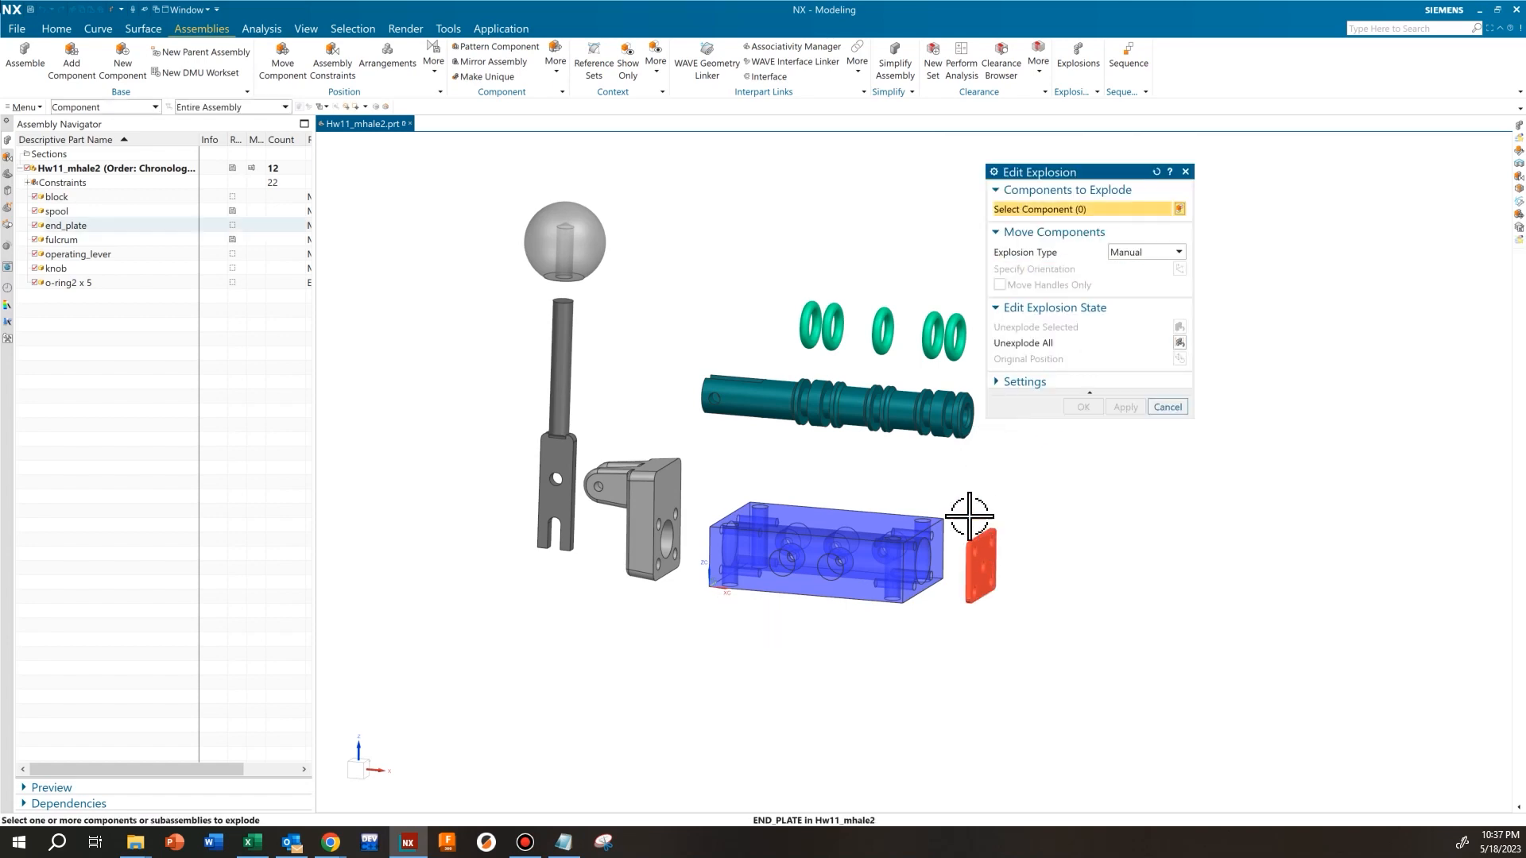
shift+middle_drag(927, 490, 918, 525)
click(966, 566)
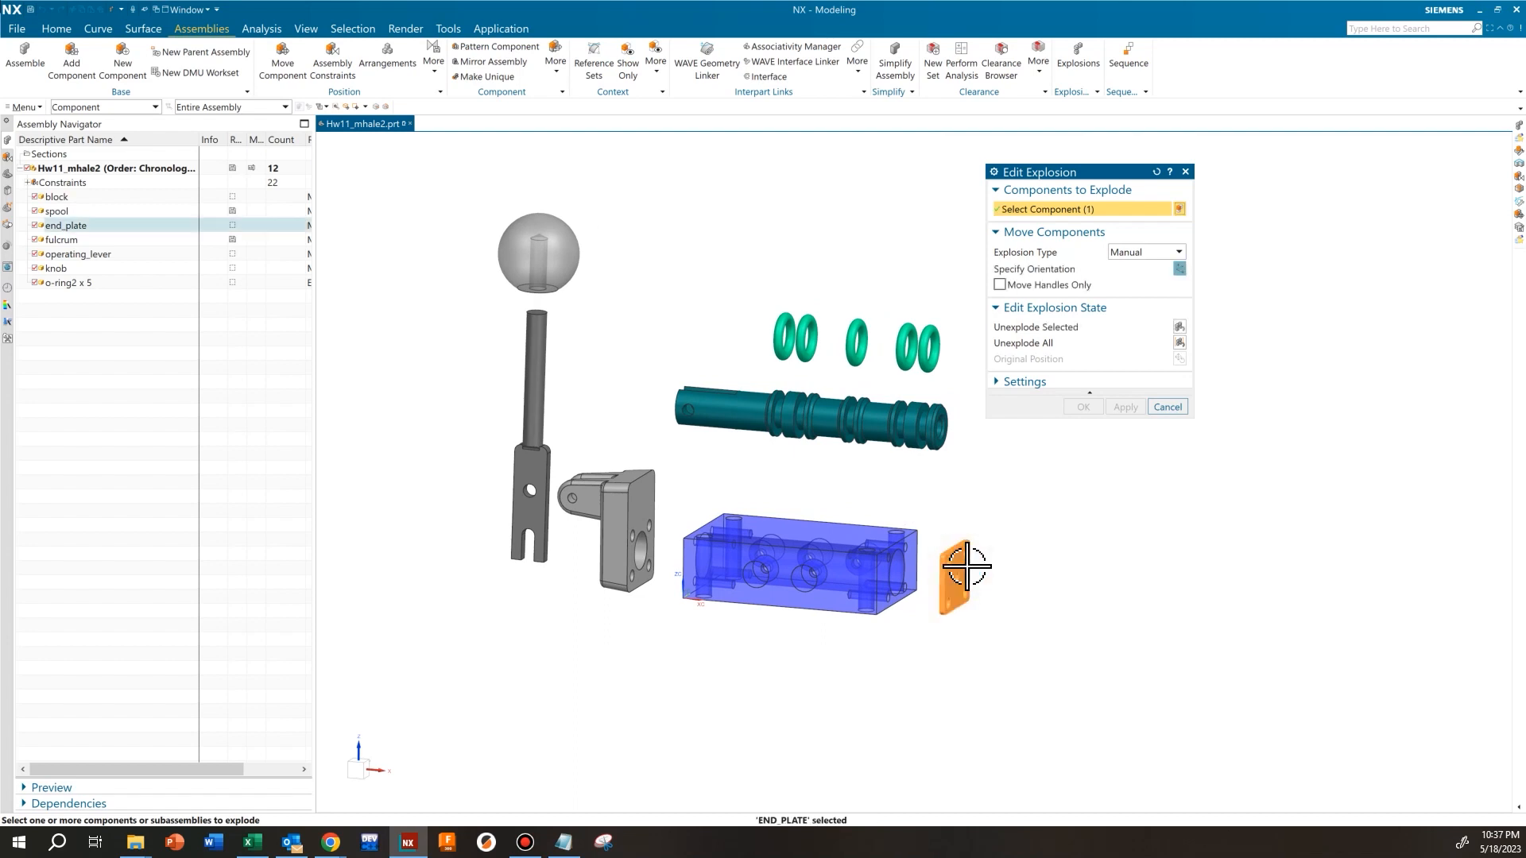
click(1050, 270)
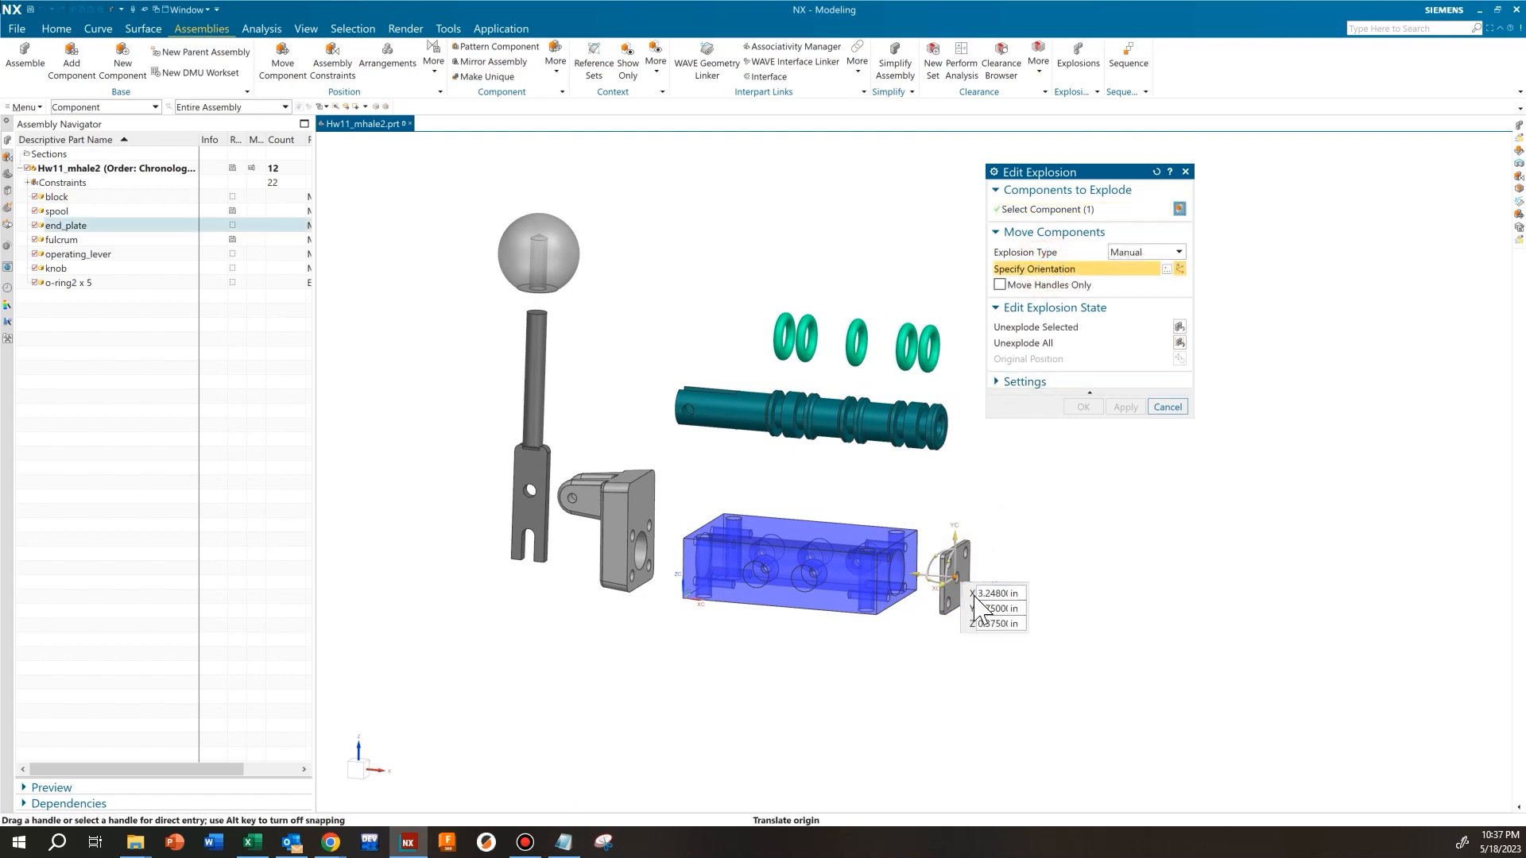
drag(921, 574, 916, 566)
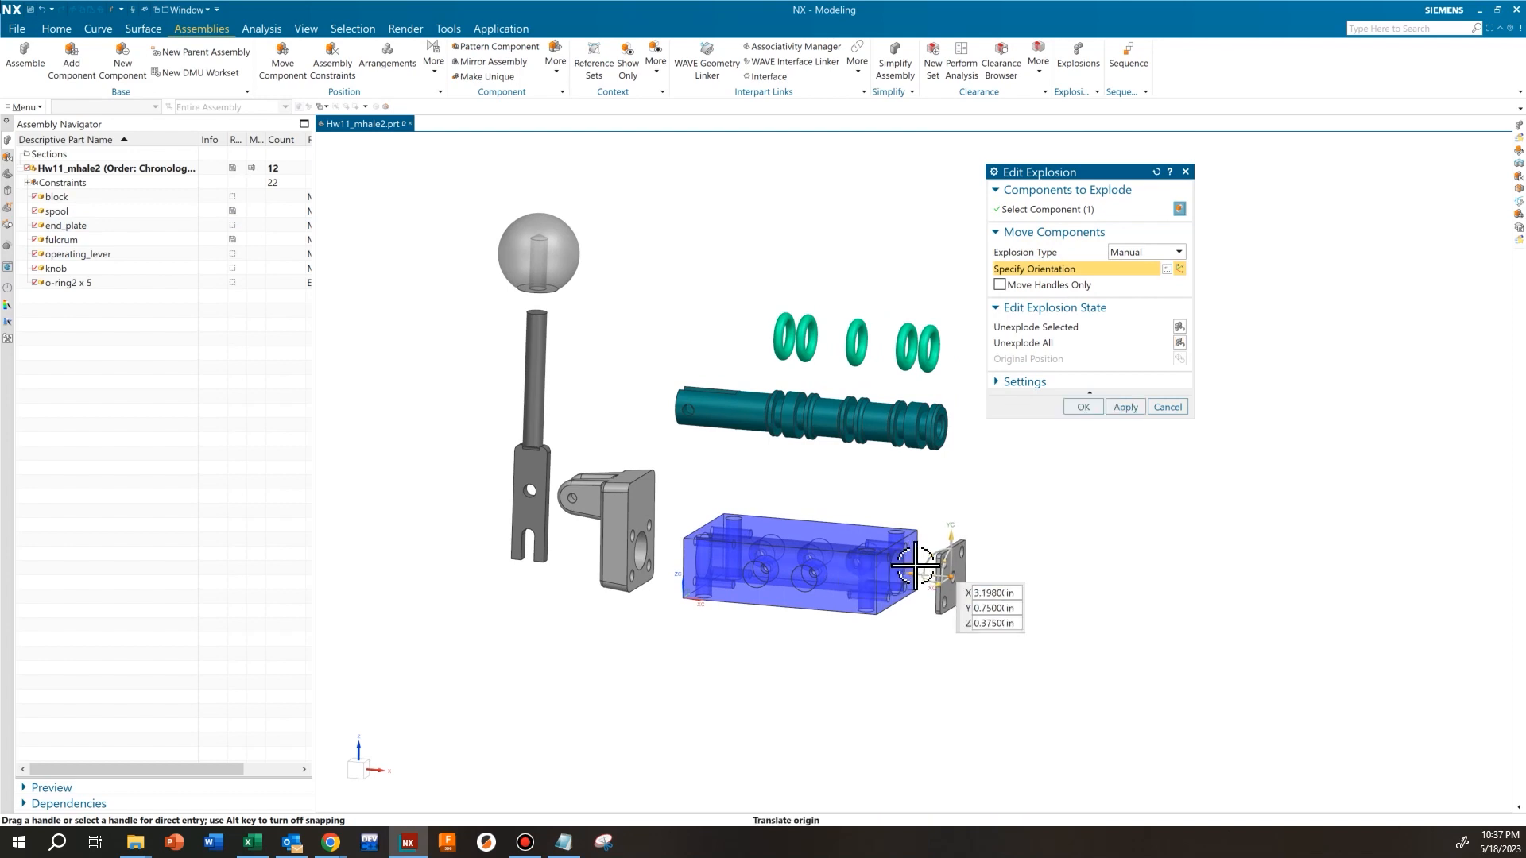
click(1083, 407)
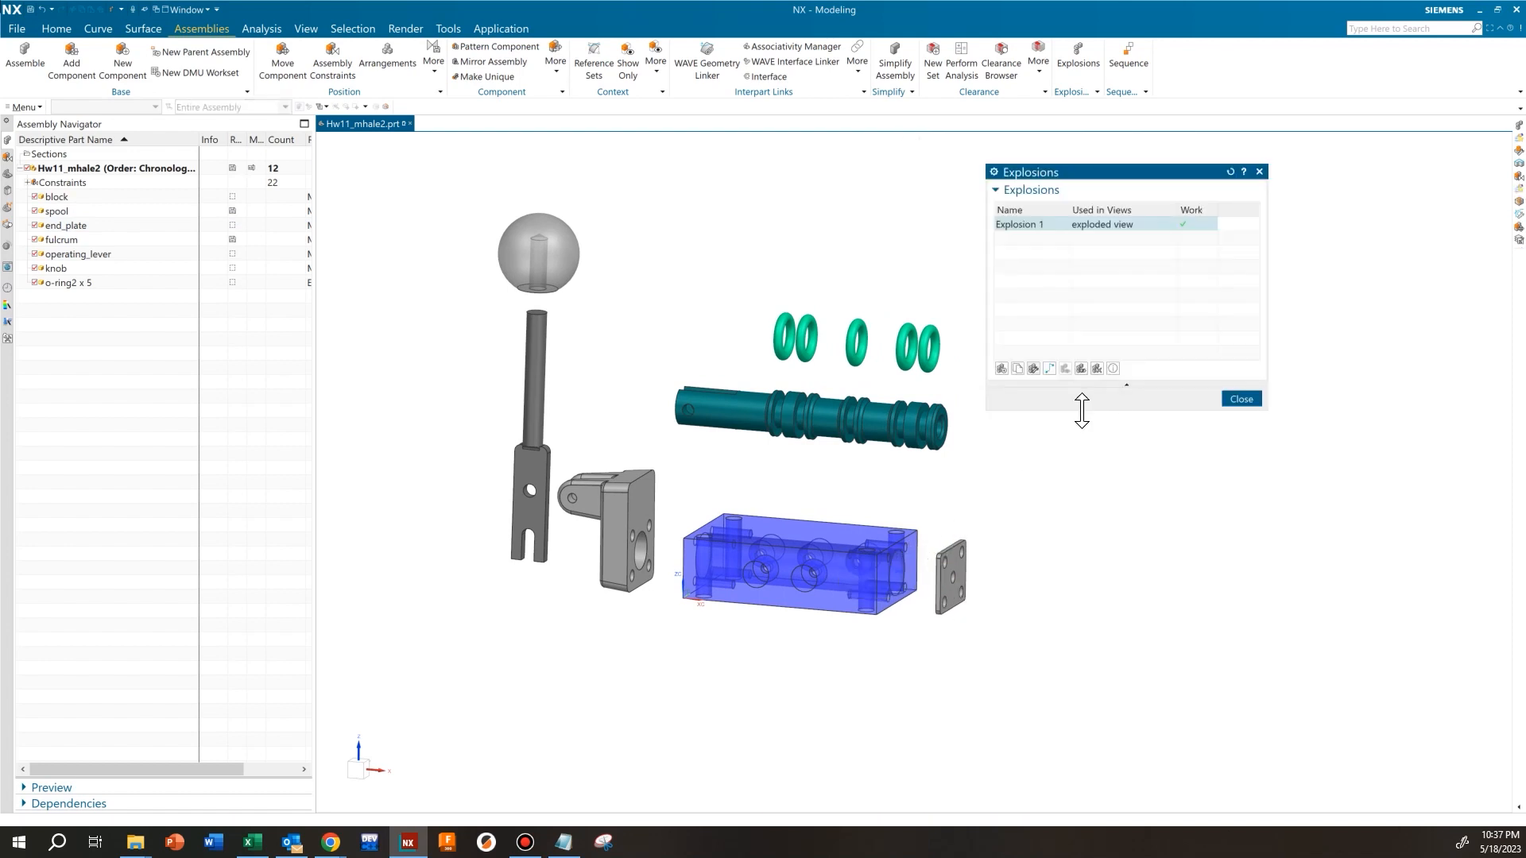
Hide Explosion 1 in the visible view and show it again
click(1050, 370)
click(1080, 370)
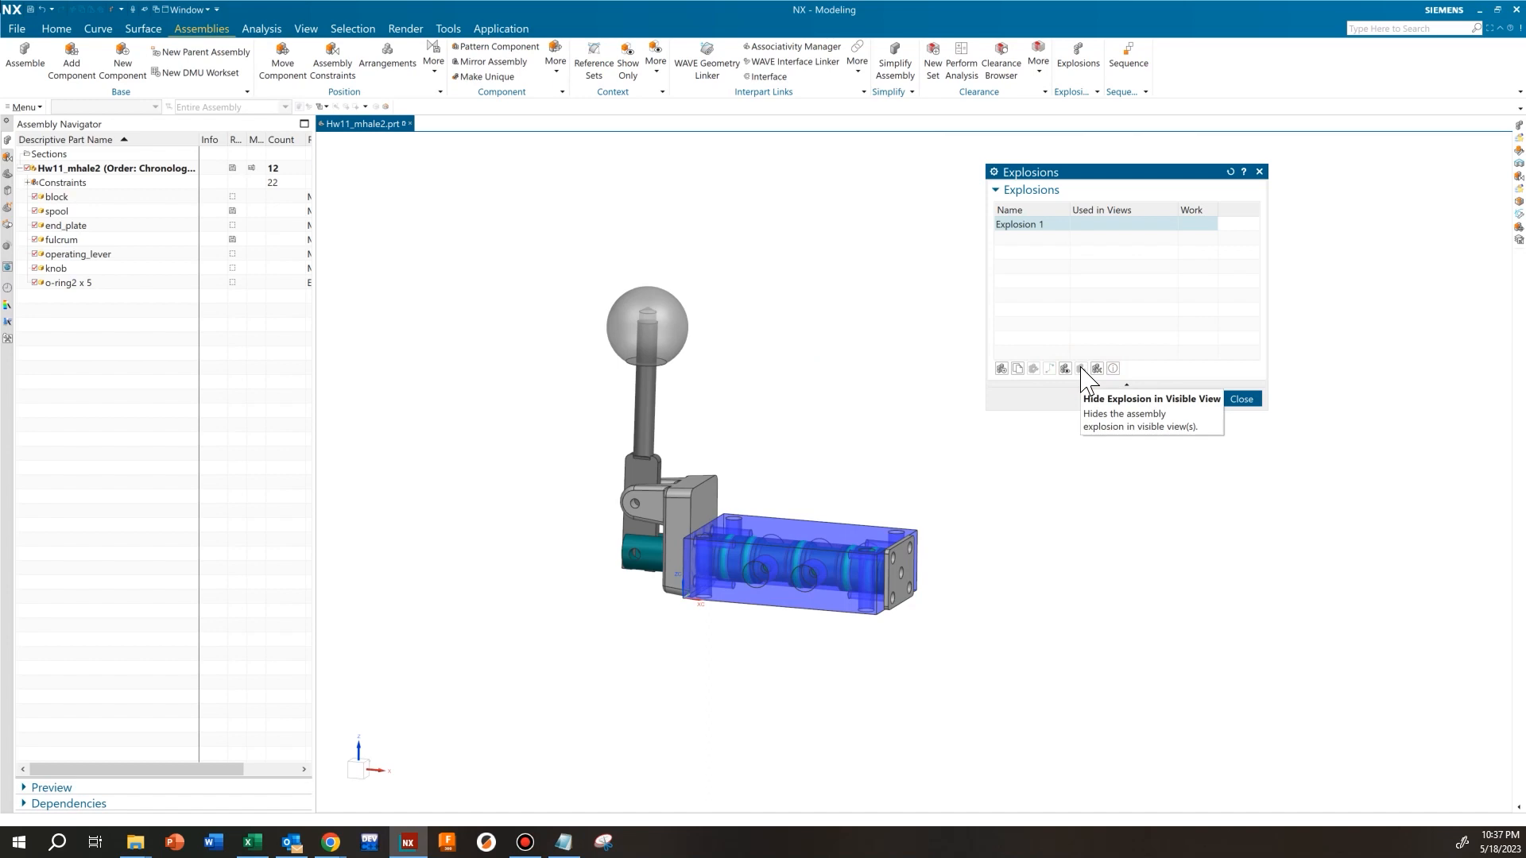
click(1083, 370)
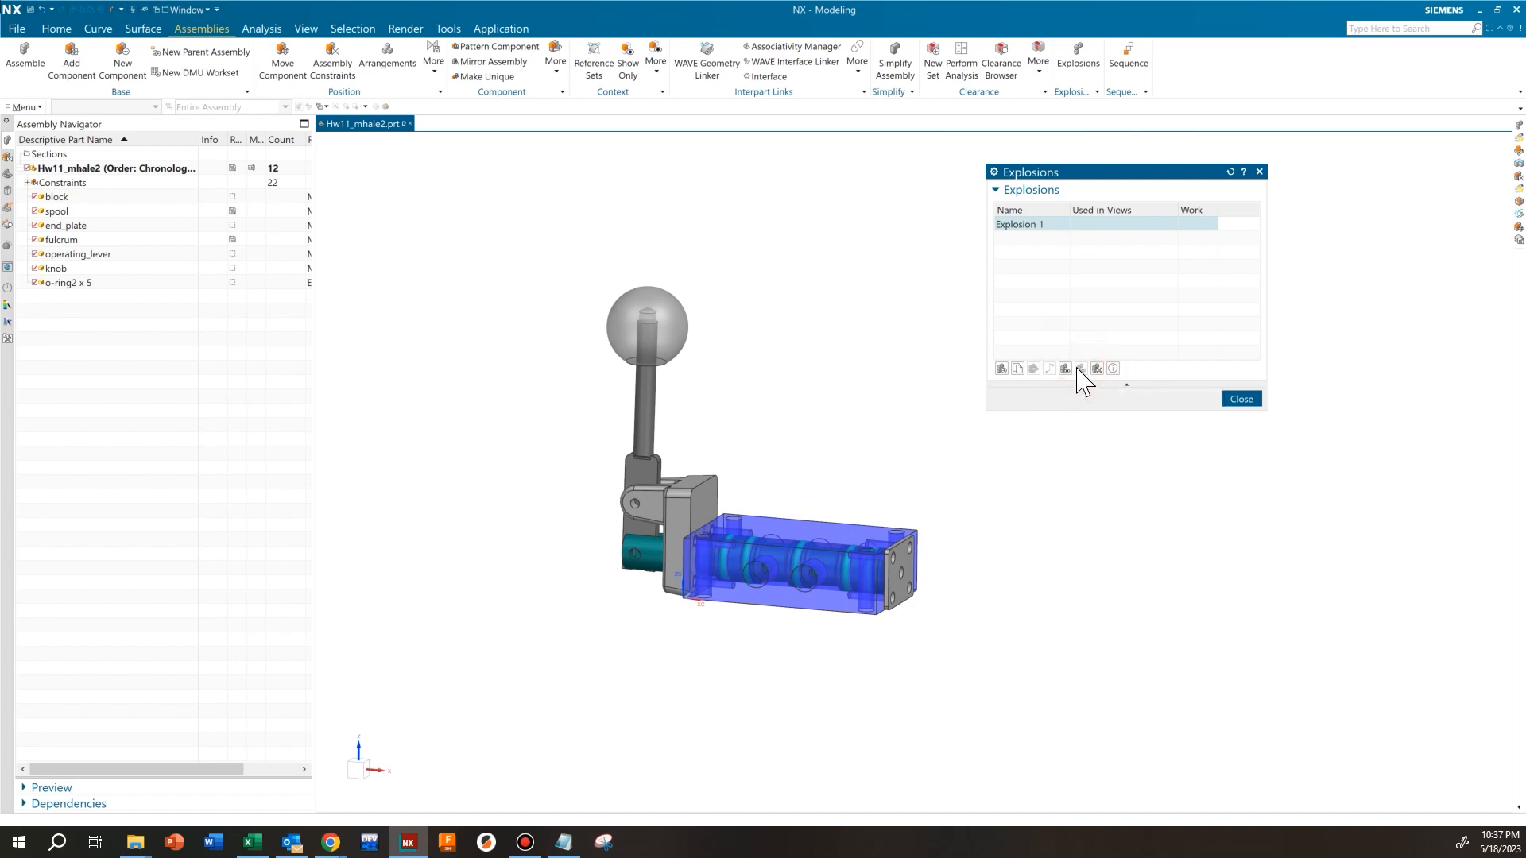
click(1066, 369)
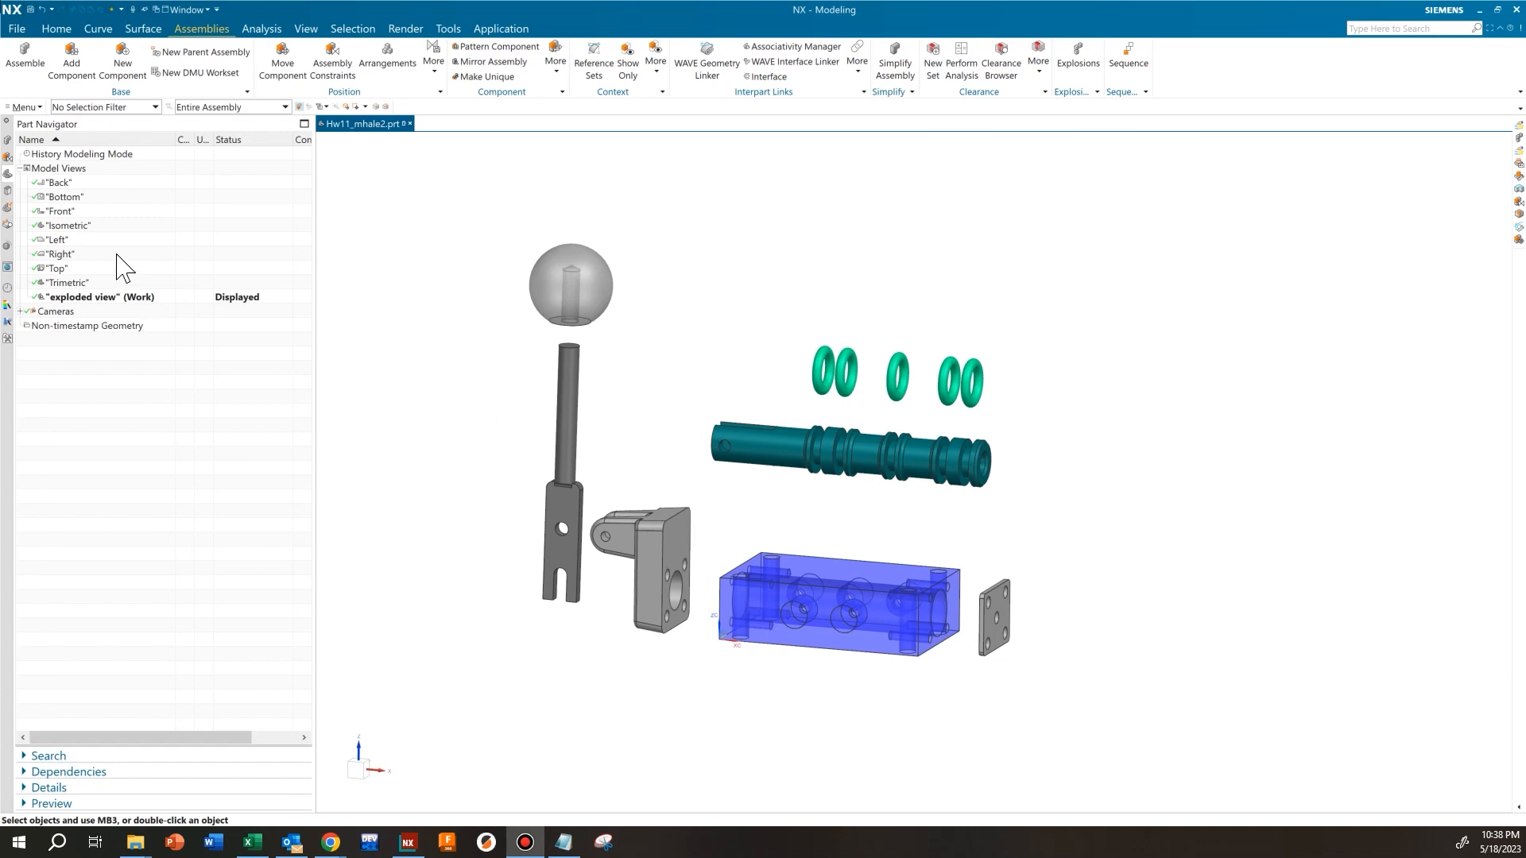
Display the Right model view and try to move the knob dynamically with Move Component, discarding the changes
double_click(60, 254)
middle_drag(906, 453, 954, 430)
scroll(794, 445, down, 3)
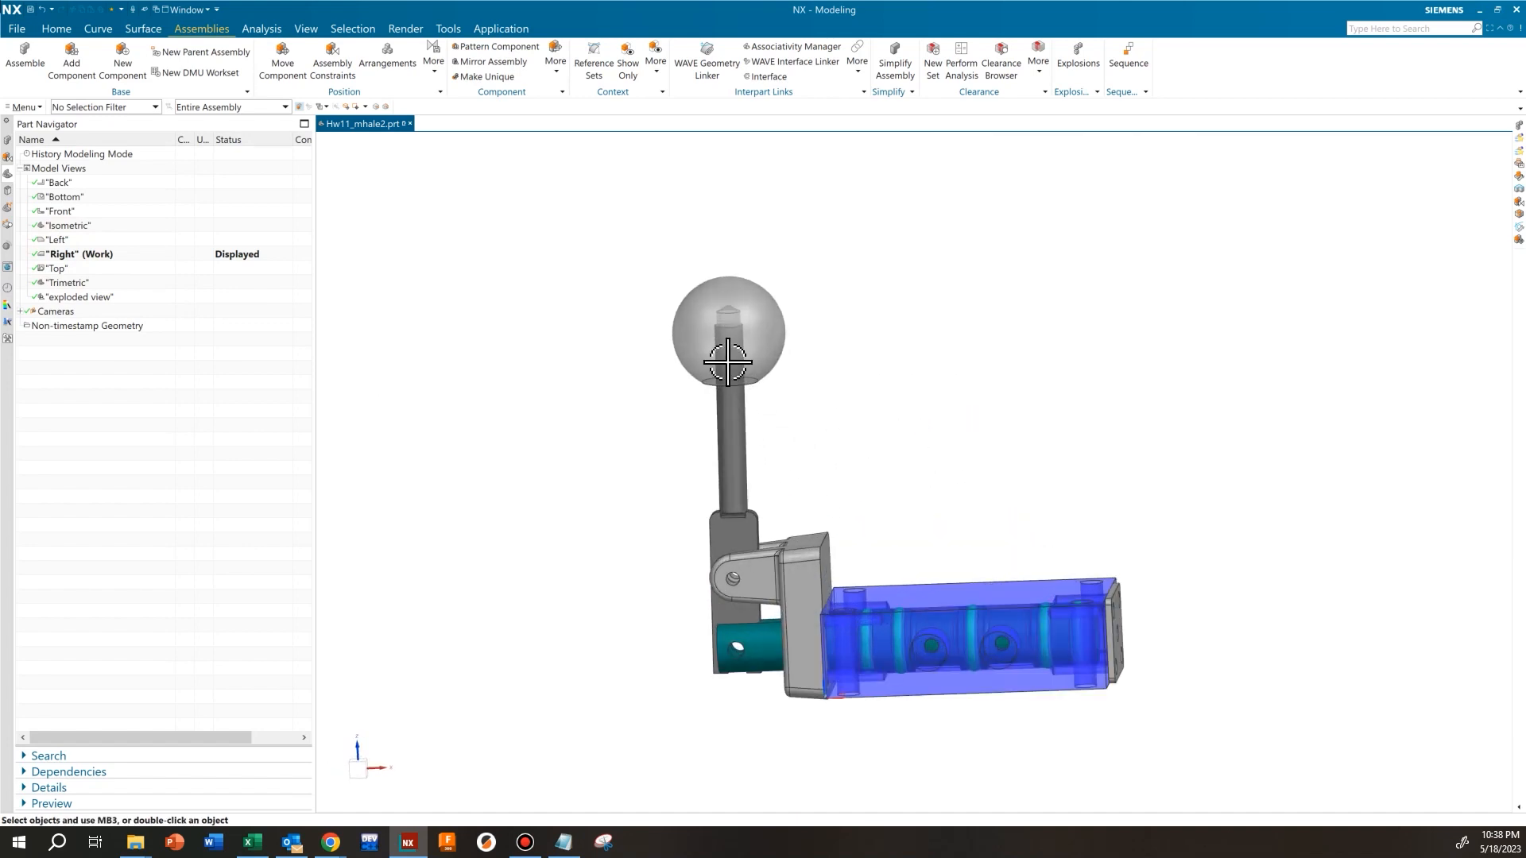
right_click(765, 316)
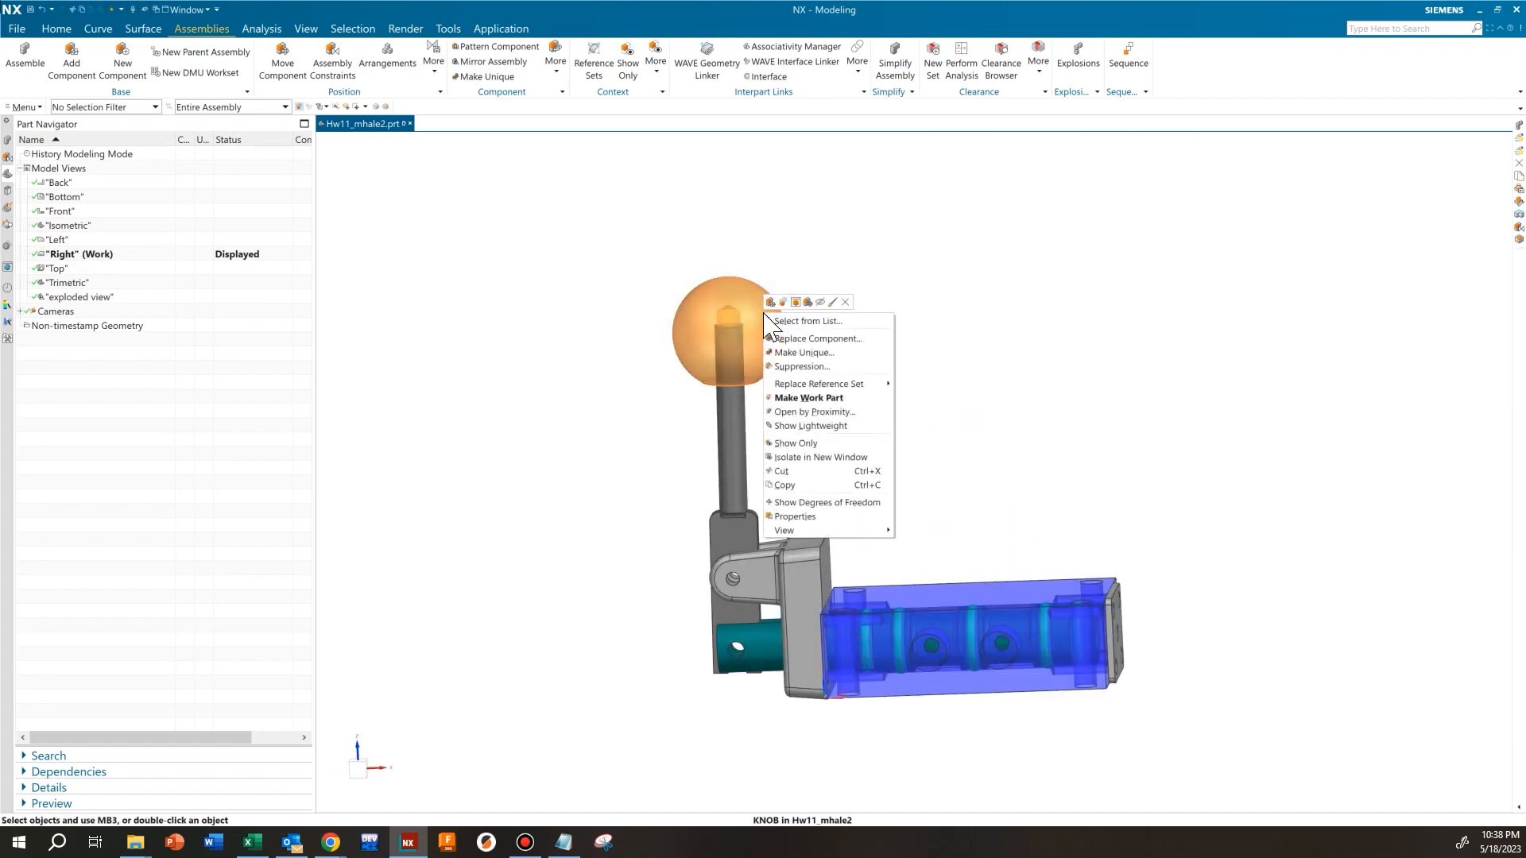
click(807, 302)
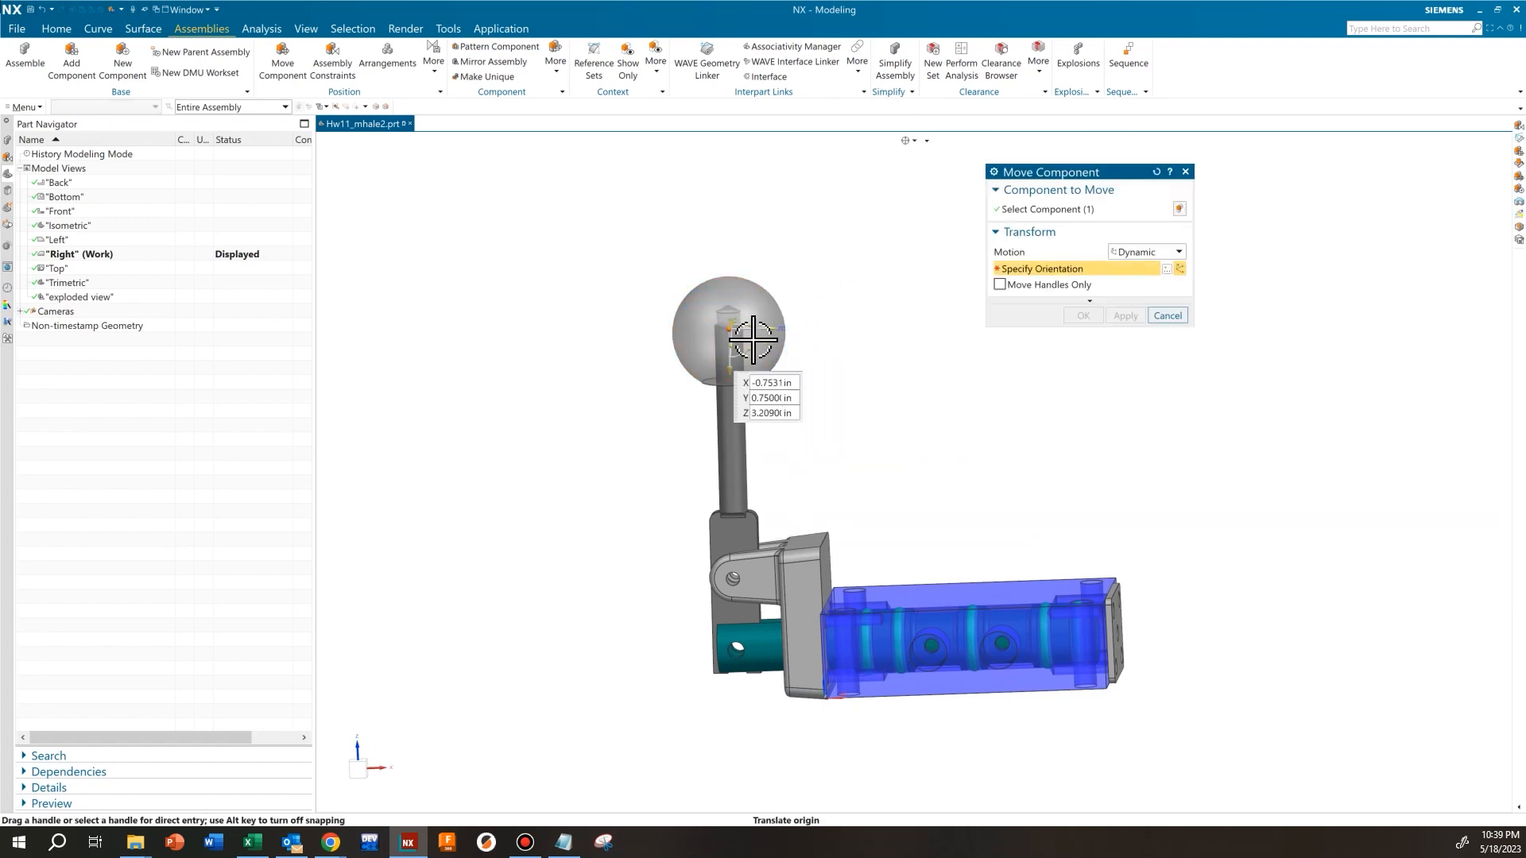
mouse_move(739, 341)
mouse_down()
mouse_move(750, 348)
mouse_move(748, 328)
mouse_move(768, 349)
mouse_up()
click(1168, 316)
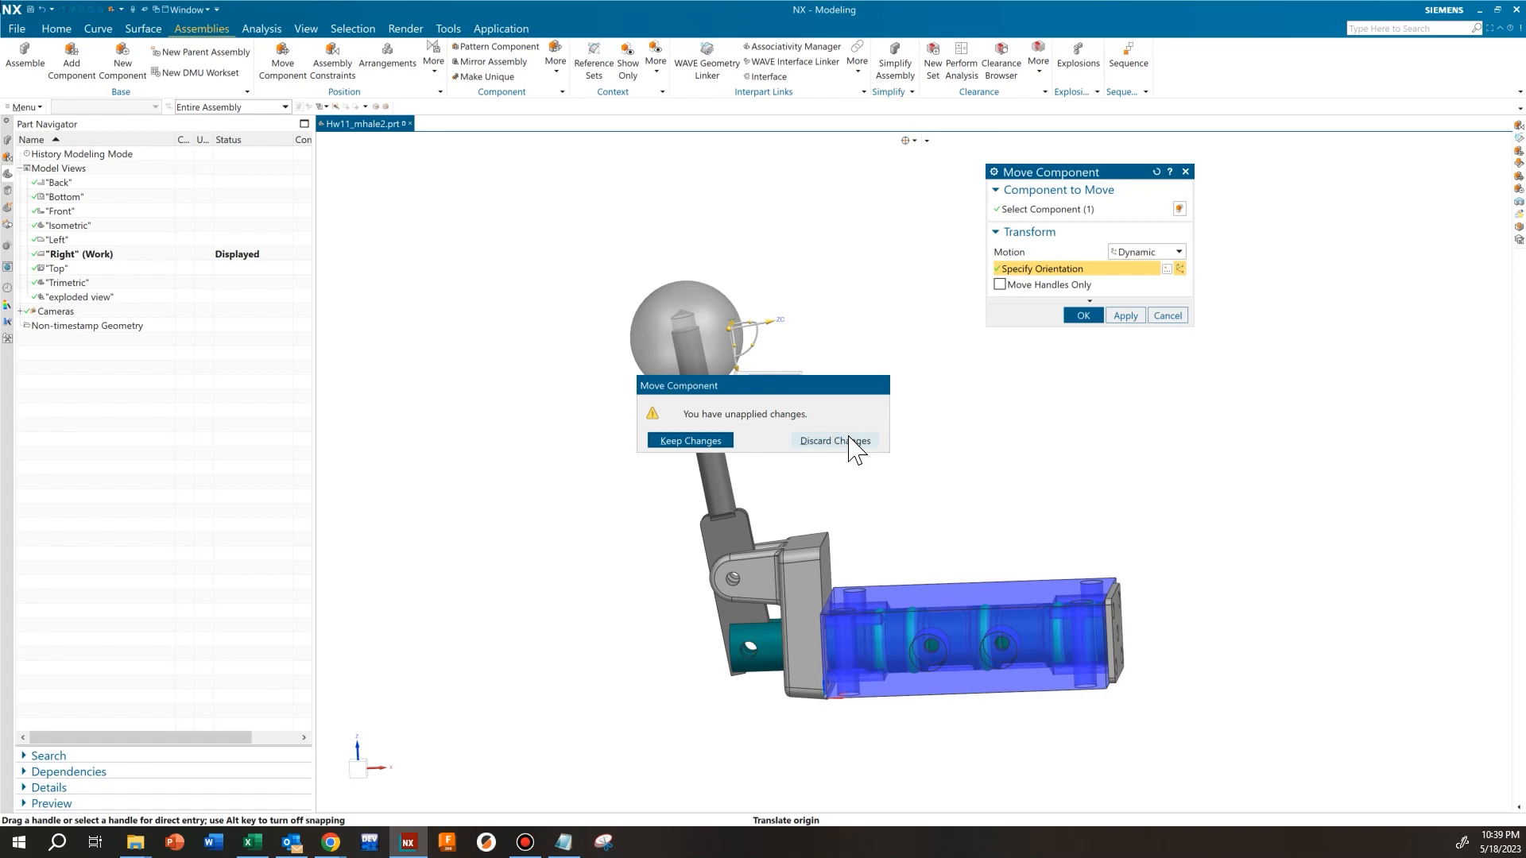
click(835, 441)
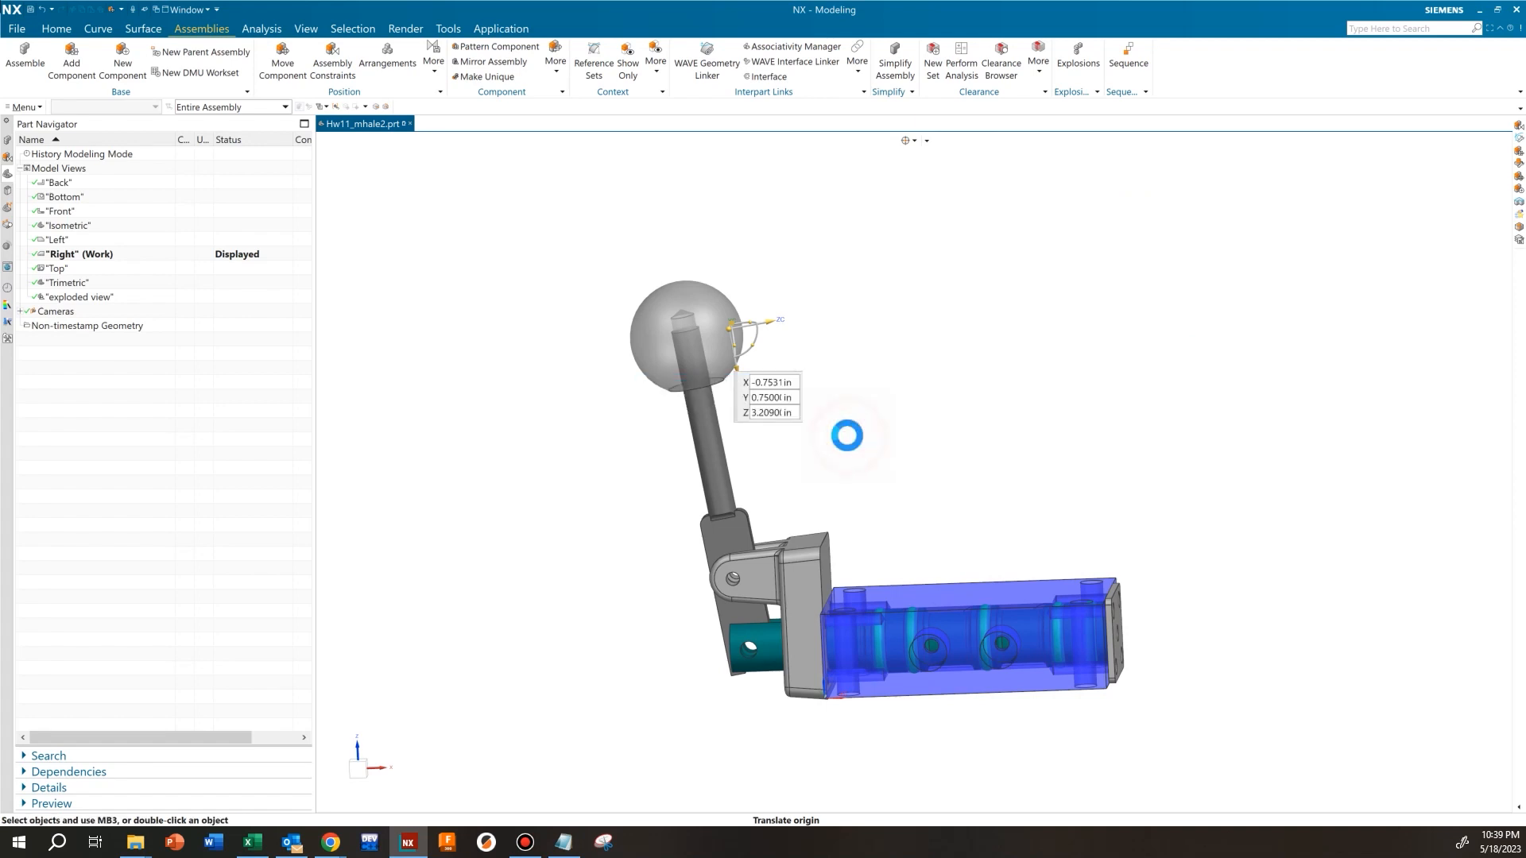
Display the "exploded view" model view to look over the exploded components
double_click(79, 299)
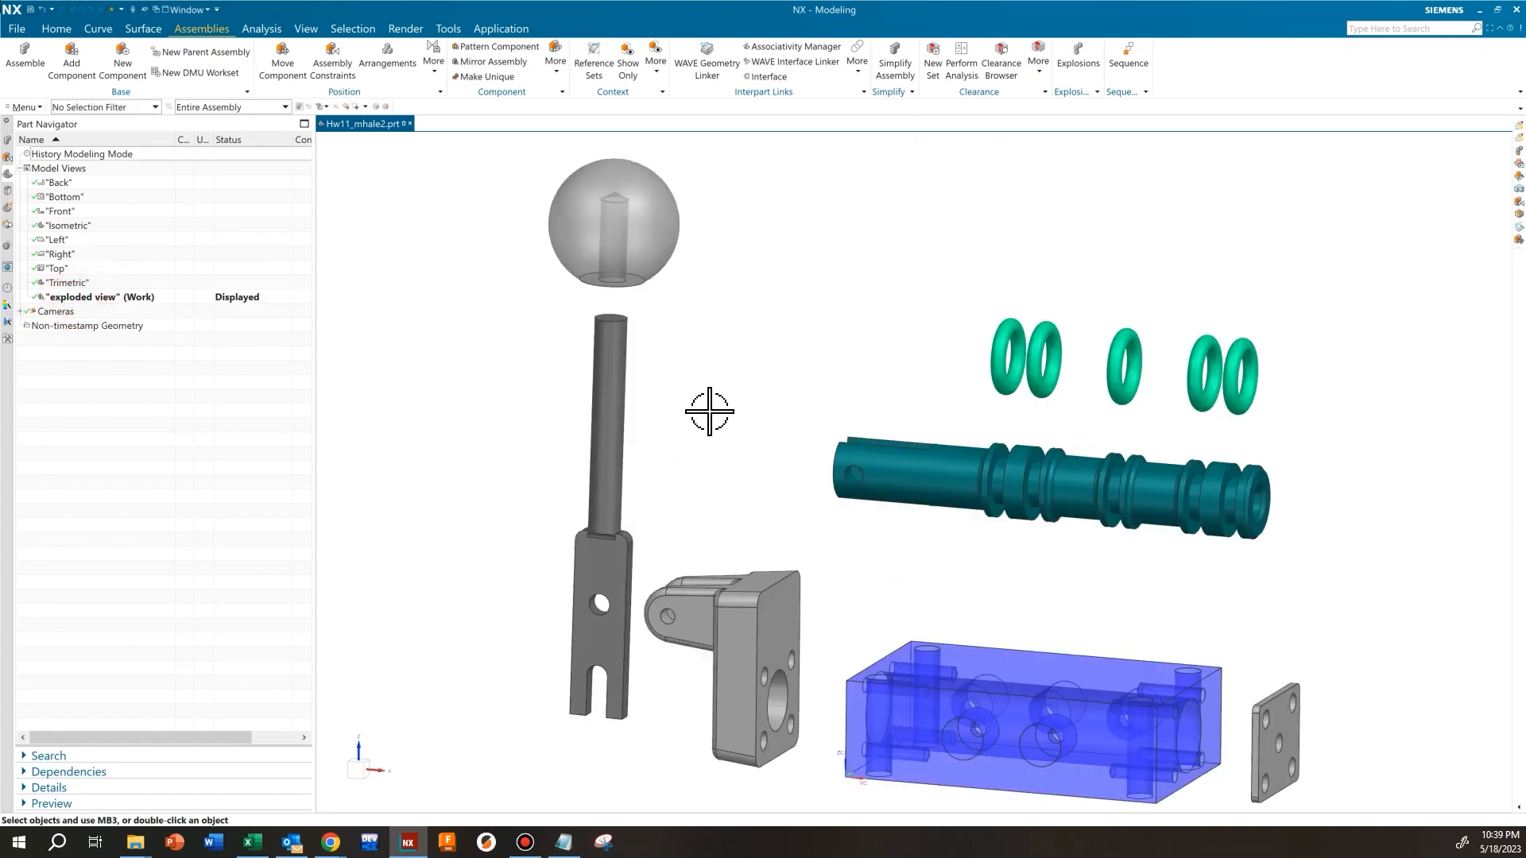
scroll(735, 420, down, 1)
shift+middle_drag(918, 528, 831, 527)
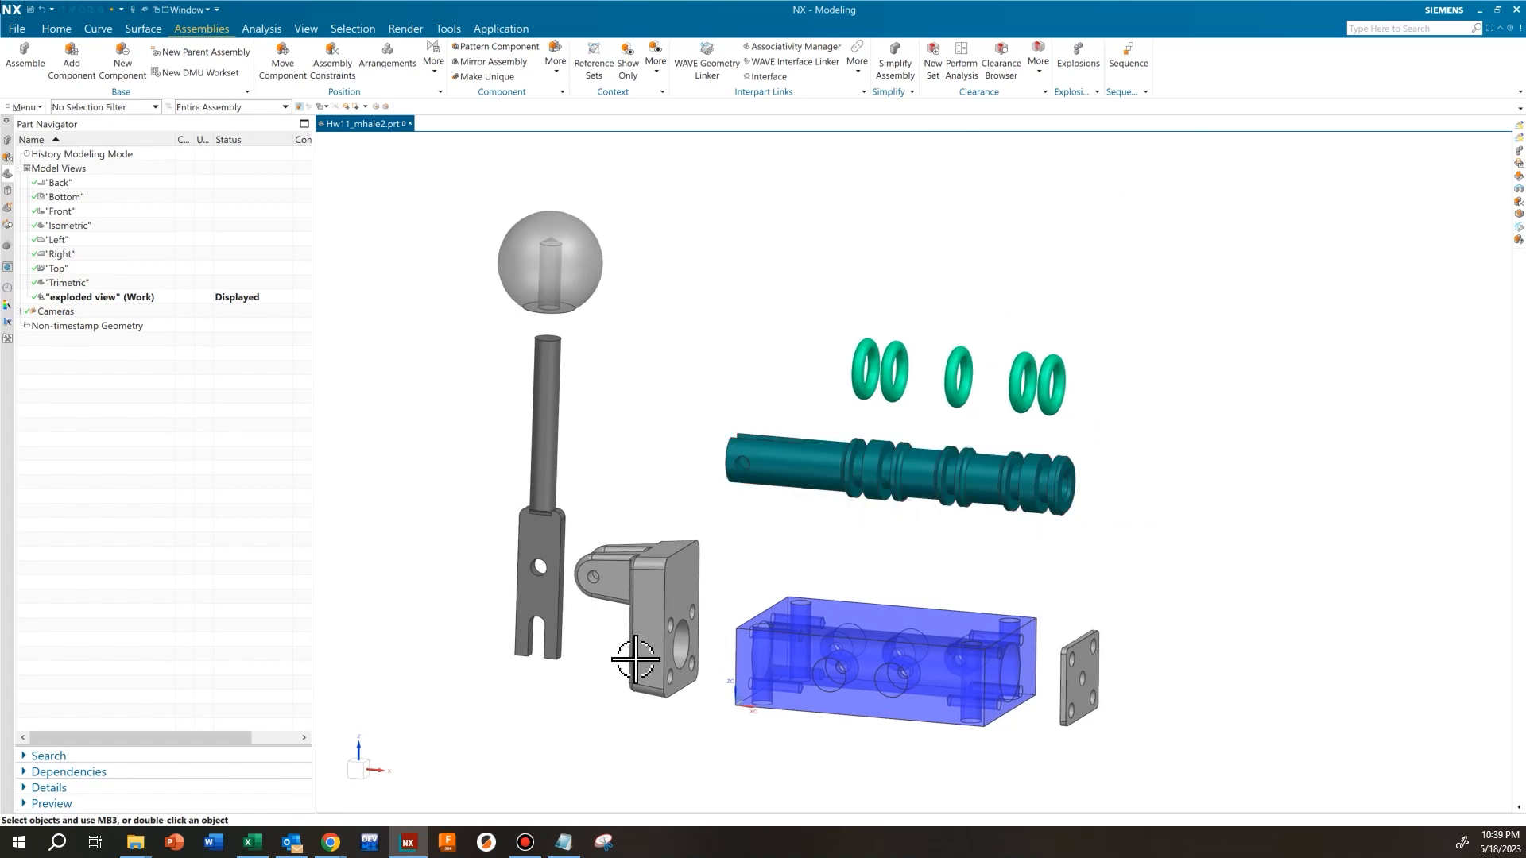
Display the Top model view and show Explosion 1 in it
double_click(57, 269)
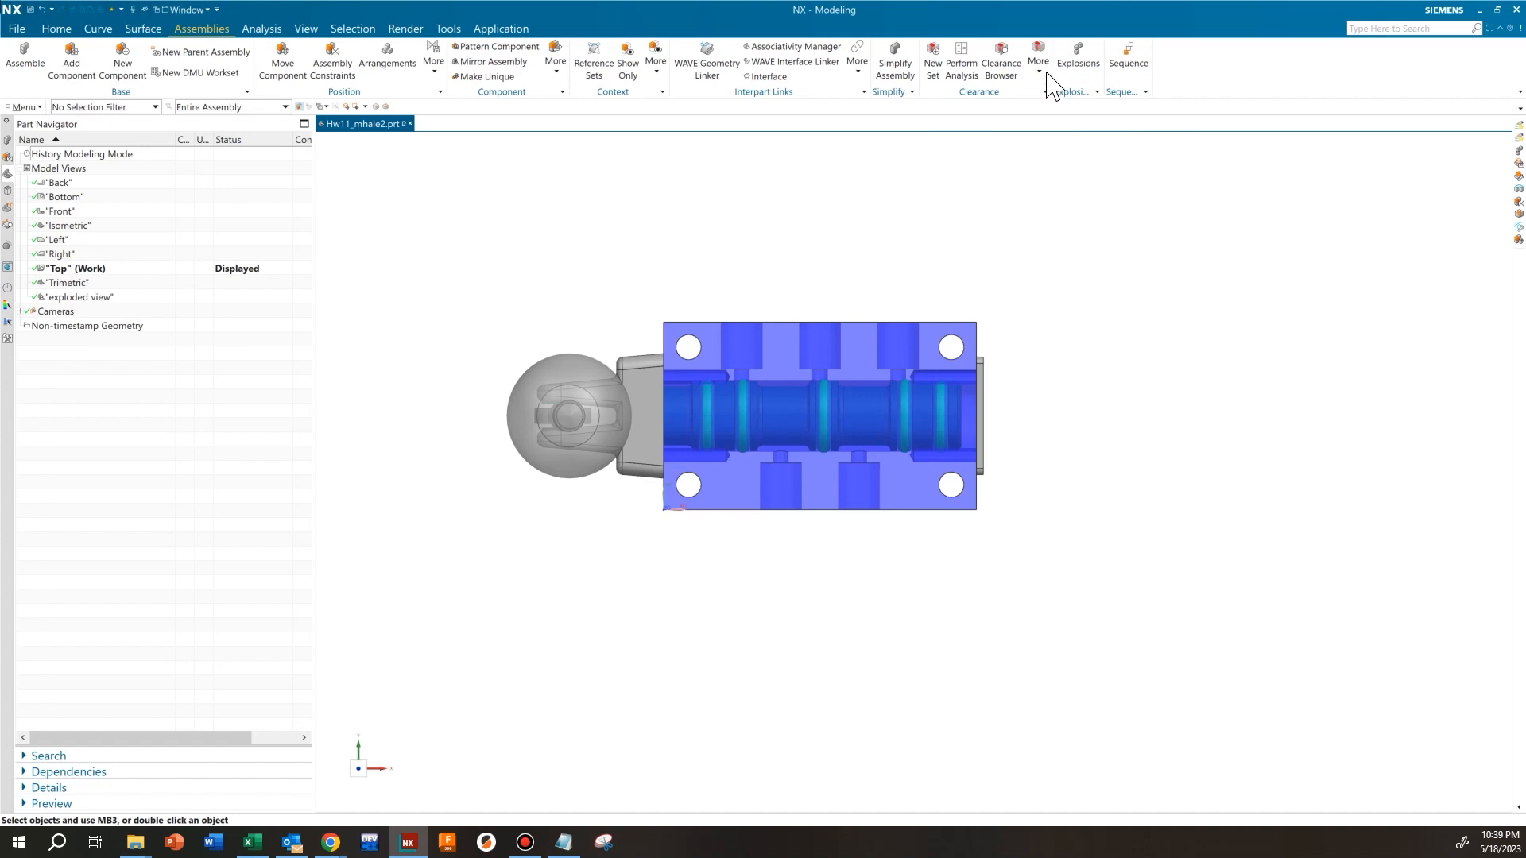
click(1077, 67)
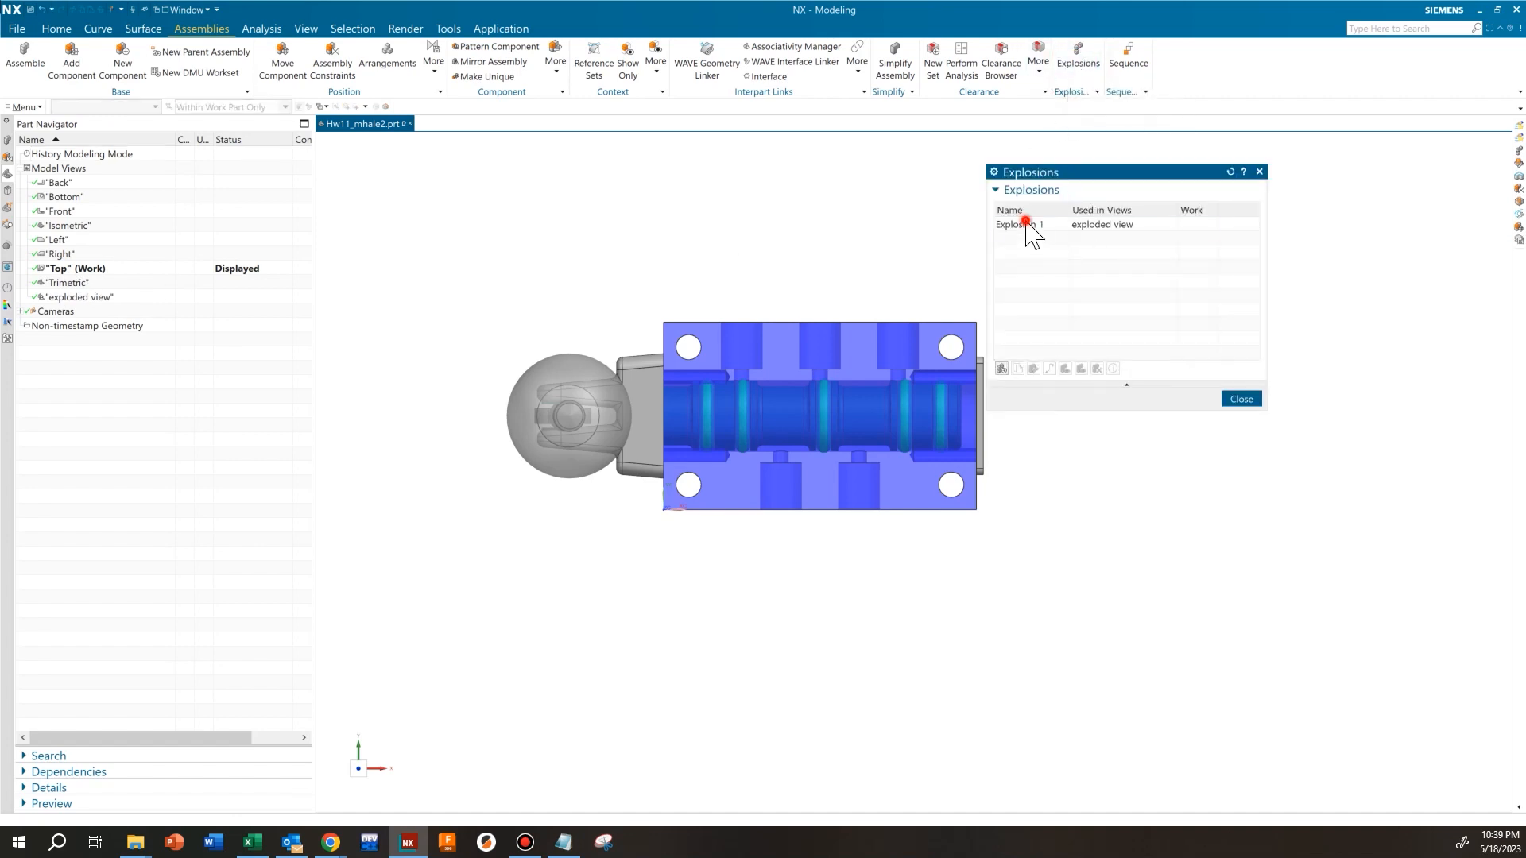
click(1026, 224)
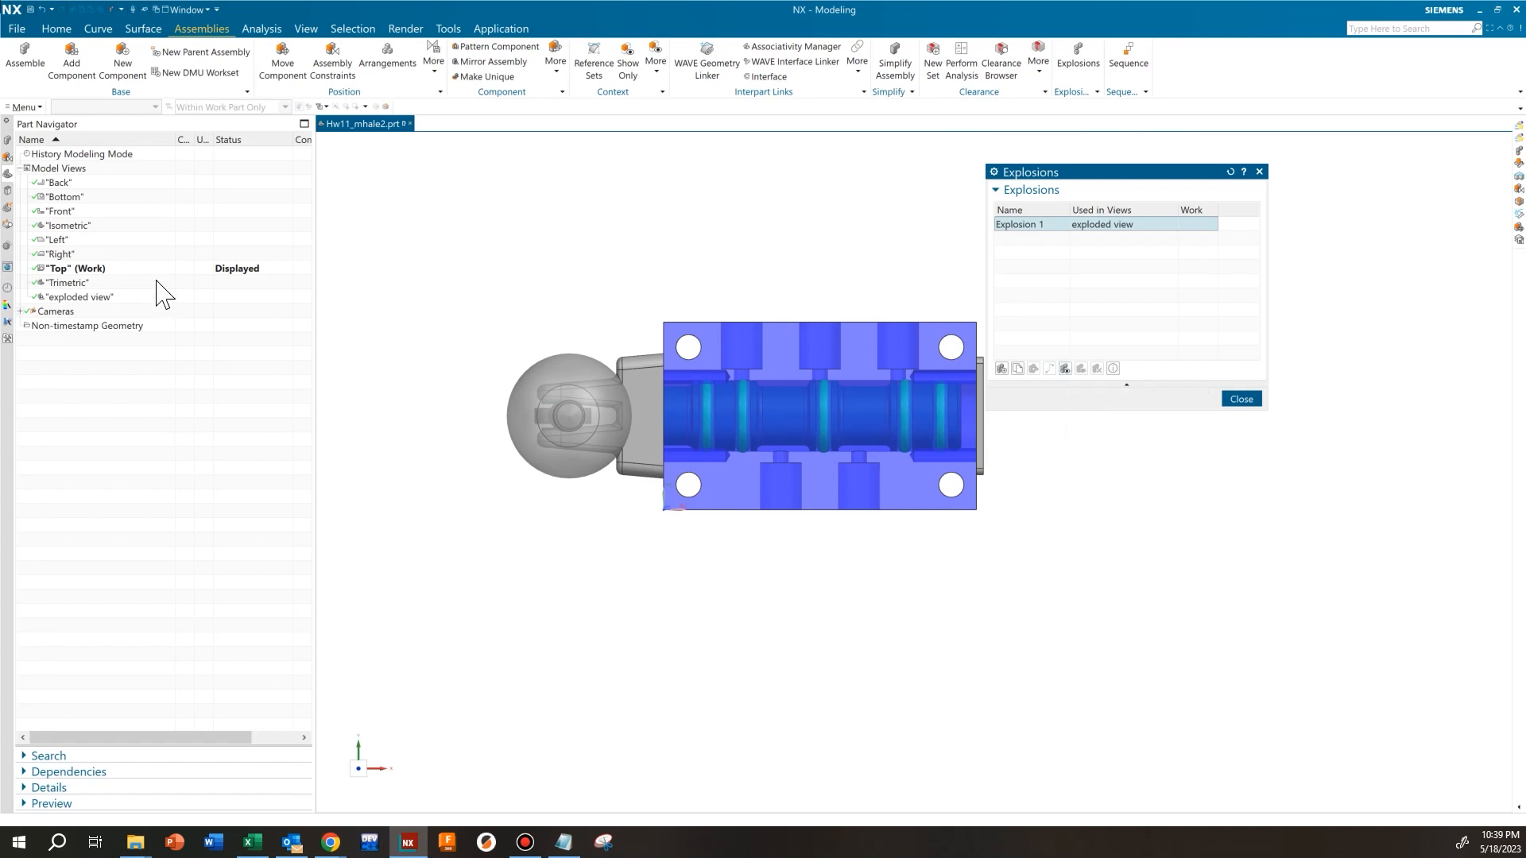
click(1066, 368)
shift+middle_drag(896, 369, 834, 341)
middle_drag(1139, 405, 747, 322)
Display the Left model view to inspect the assembly from several angles and return to the Top view
double_click(59, 239)
middle_drag(920, 477, 775, 494)
double_click(91, 269)
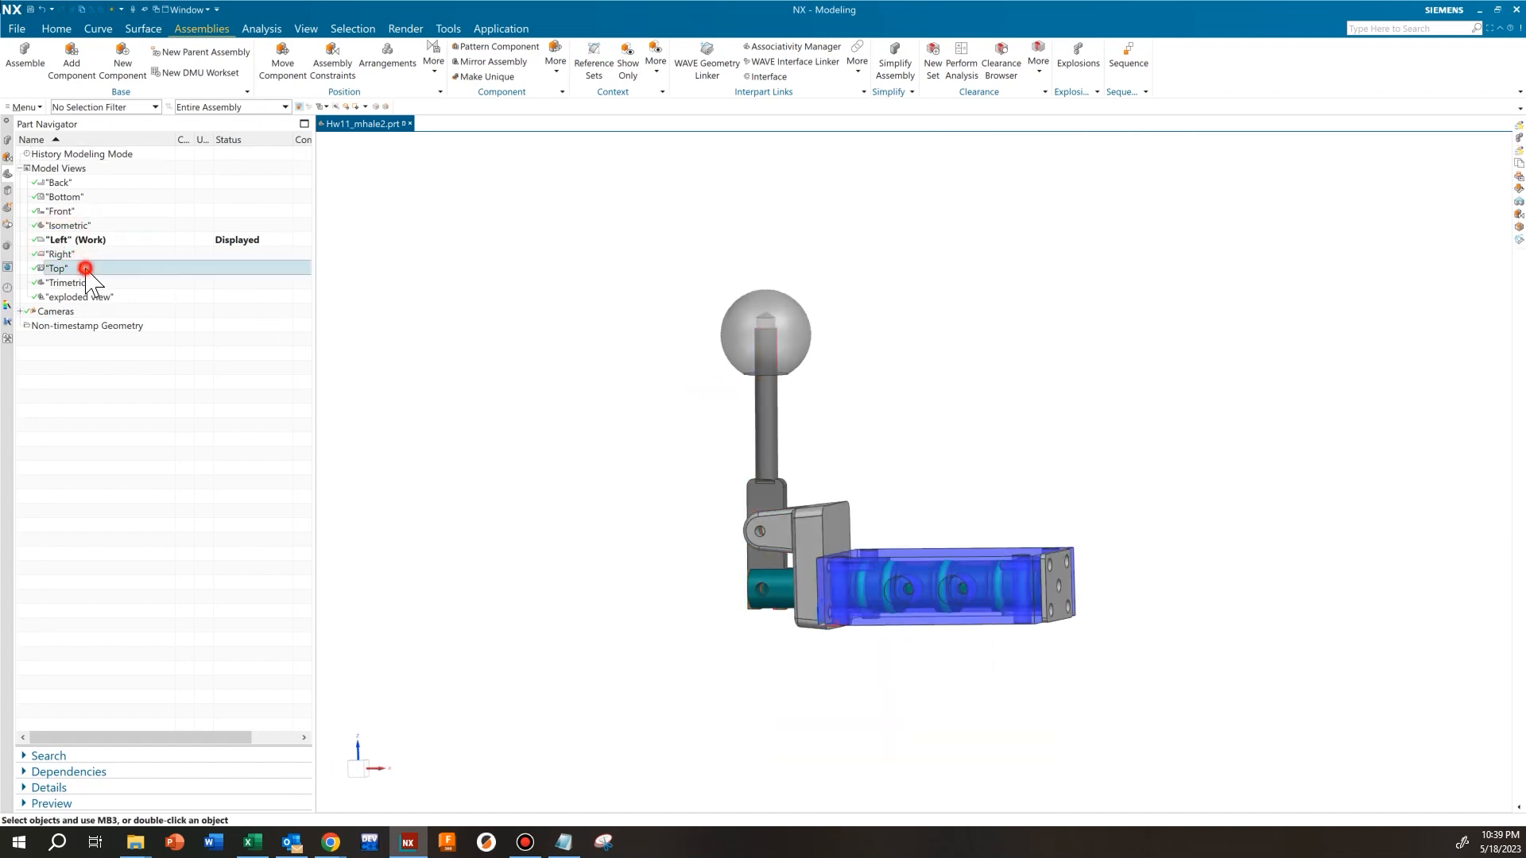
middle_drag(596, 422, 753, 395)
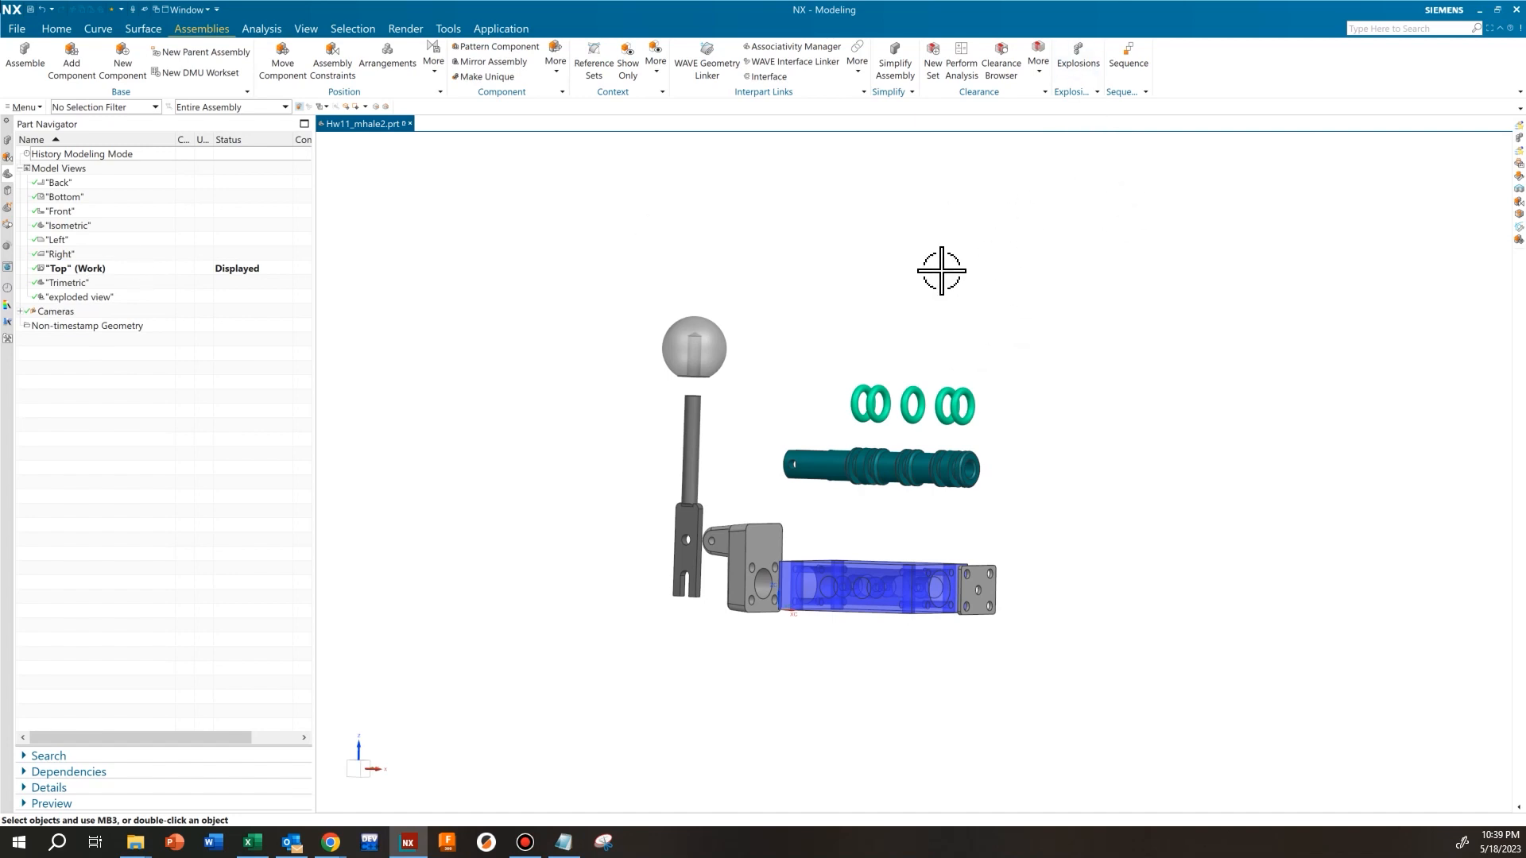
Hide Explosion 1 in the Top model view and close the explosion manager
click(1078, 56)
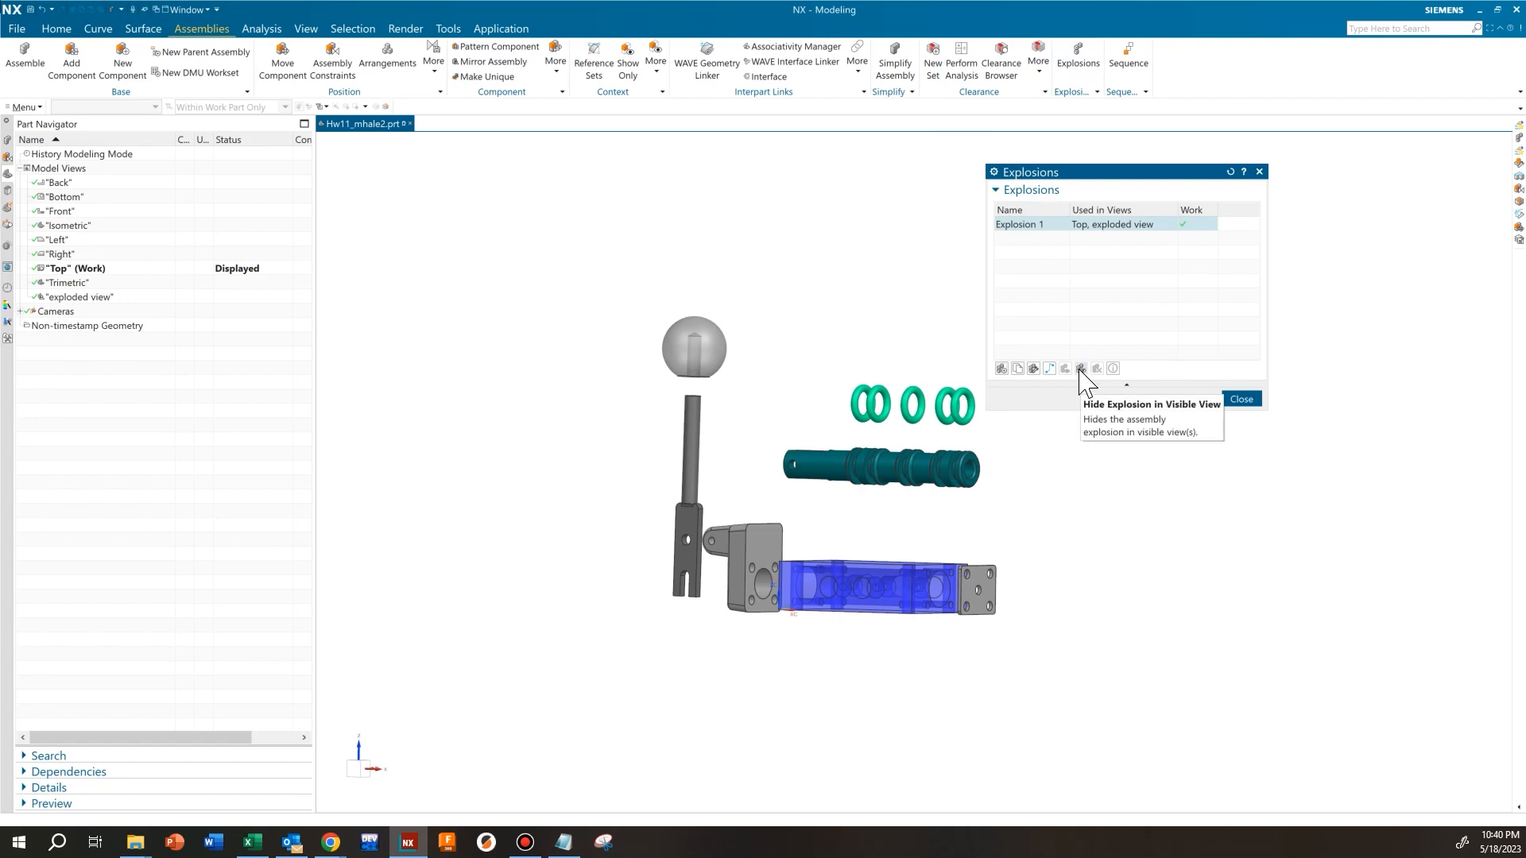
click(1079, 370)
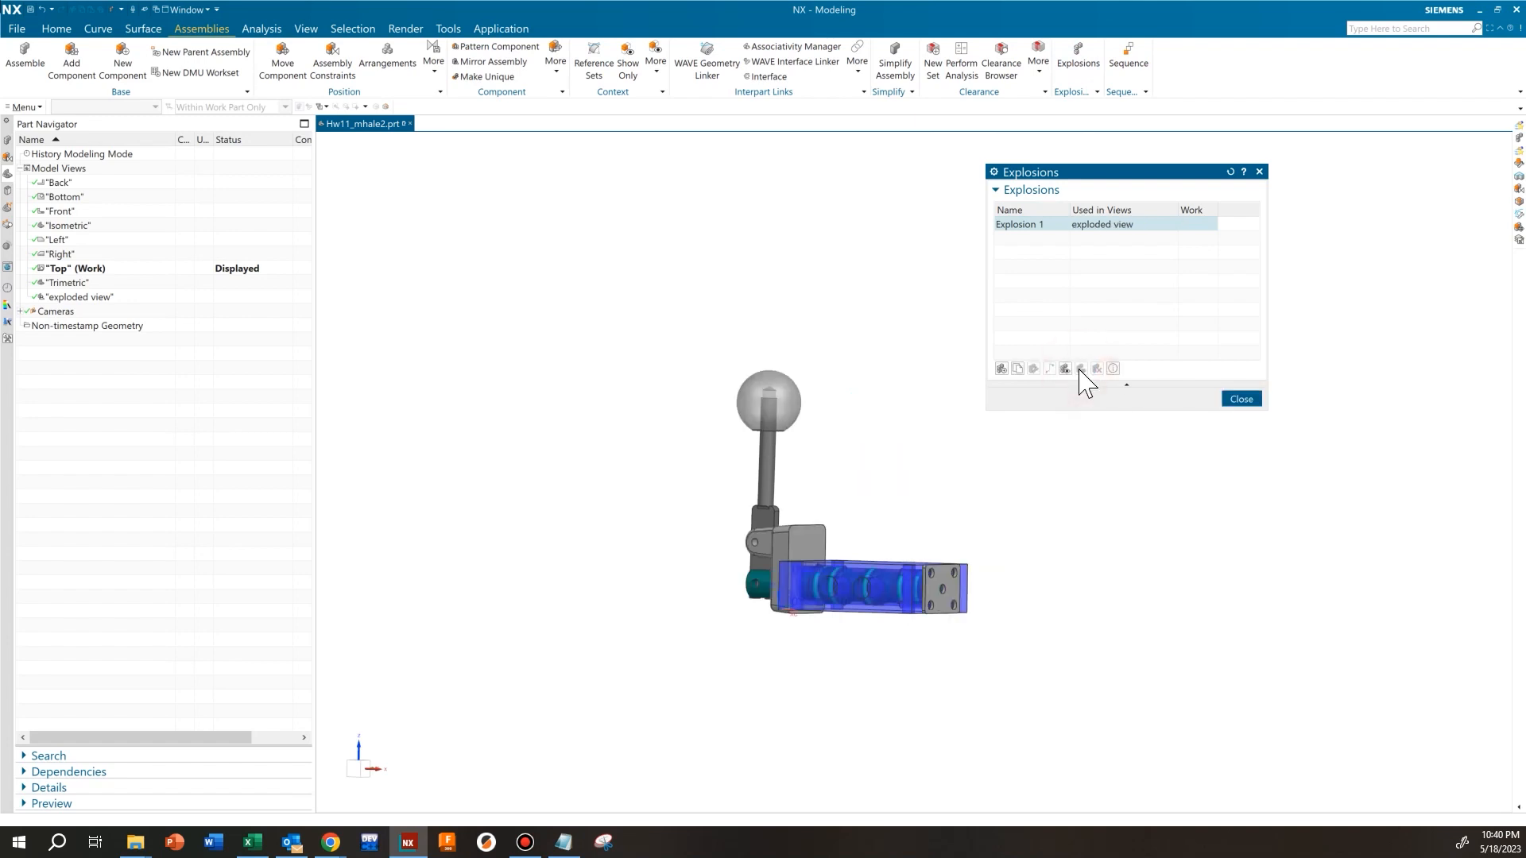
click(1244, 399)
middle_drag(630, 456, 626, 437)
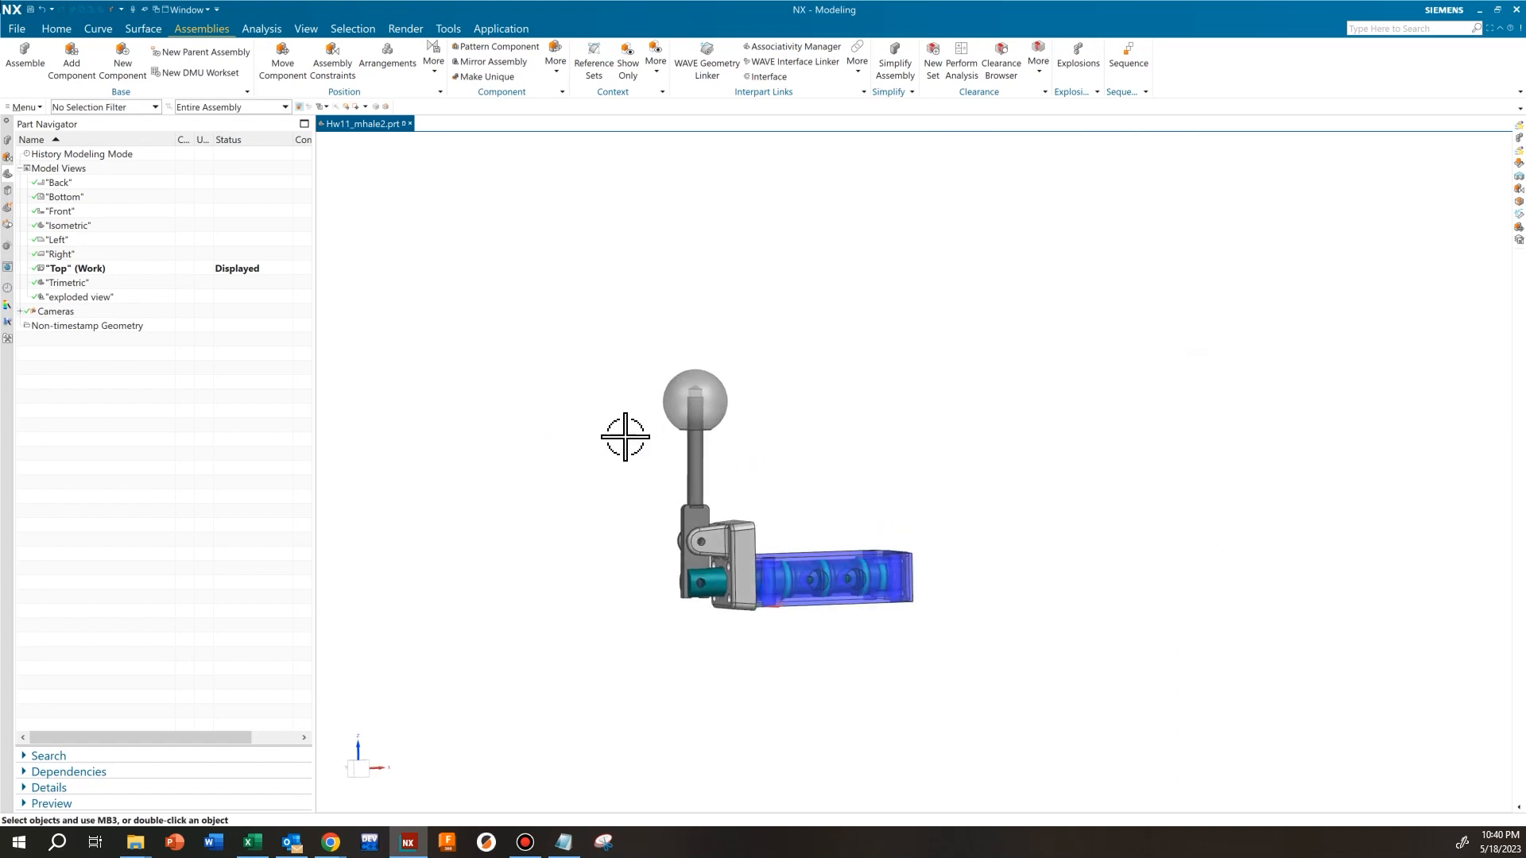
Make the custom "exploded view" model view the work view again
double_click(87, 299)
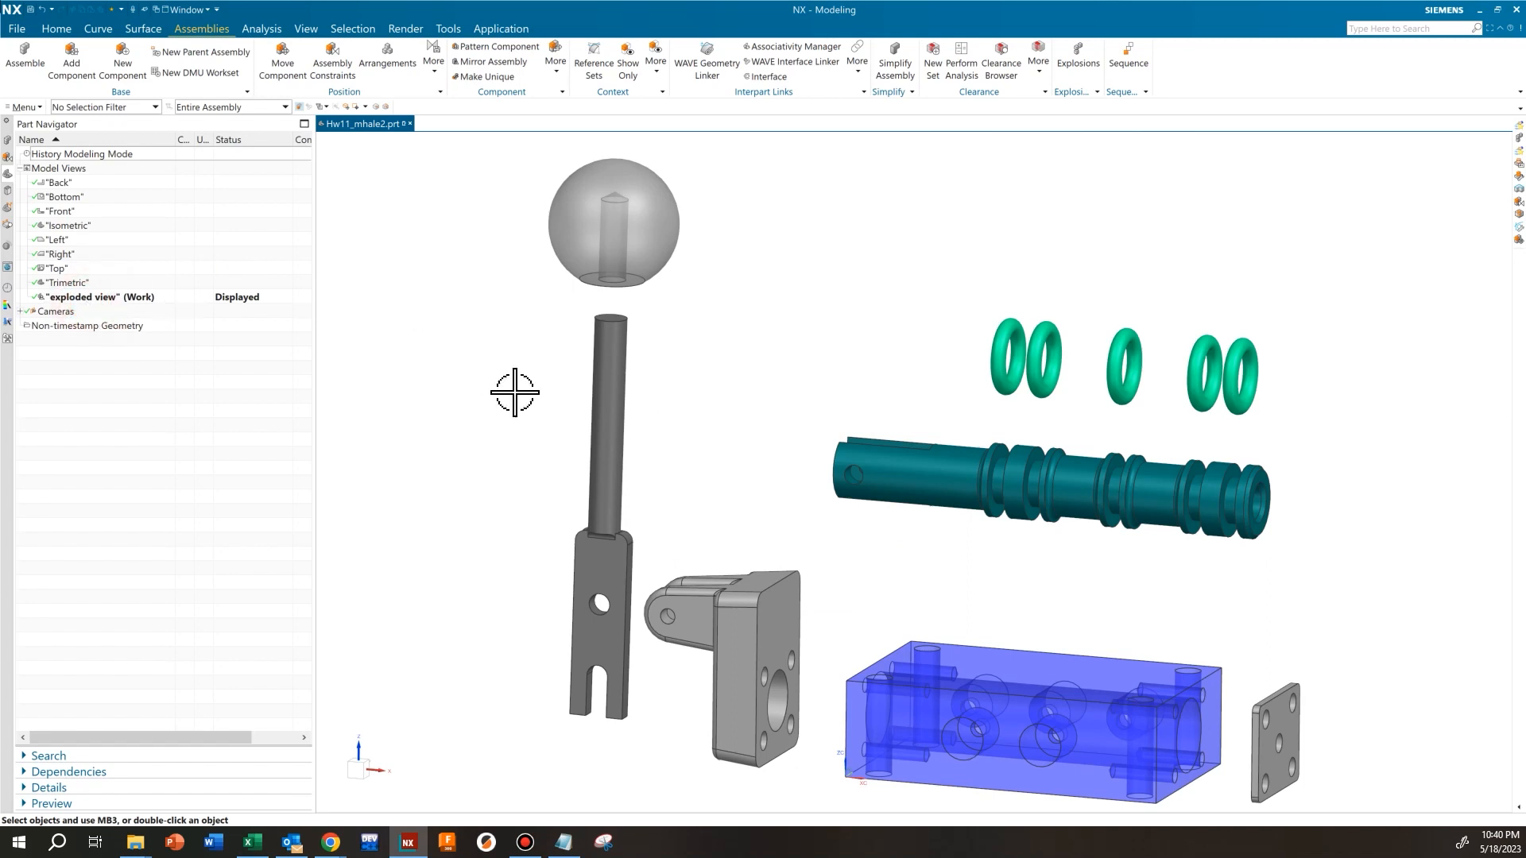
scroll(680, 434, down, 2)
scroll(892, 509, up, 1)
shift+middle_drag(883, 507, 772, 496)
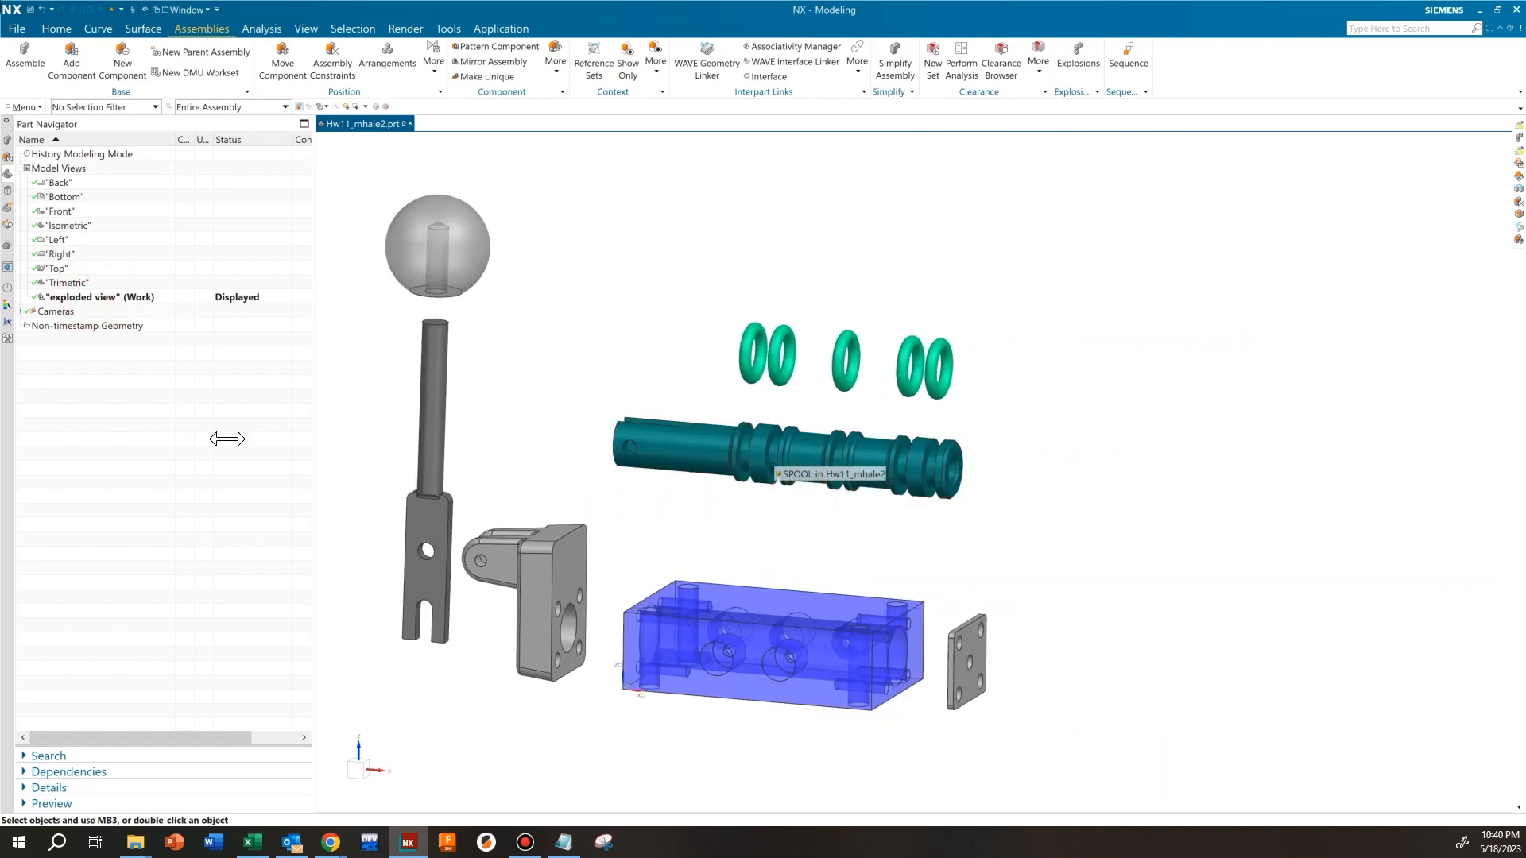
Switch to Chrome to check the parts and trace lines in Valve Assembly Explosion View.pdf, and return to NX
key(alt+Tab)
scroll(936, 506, down, 1)
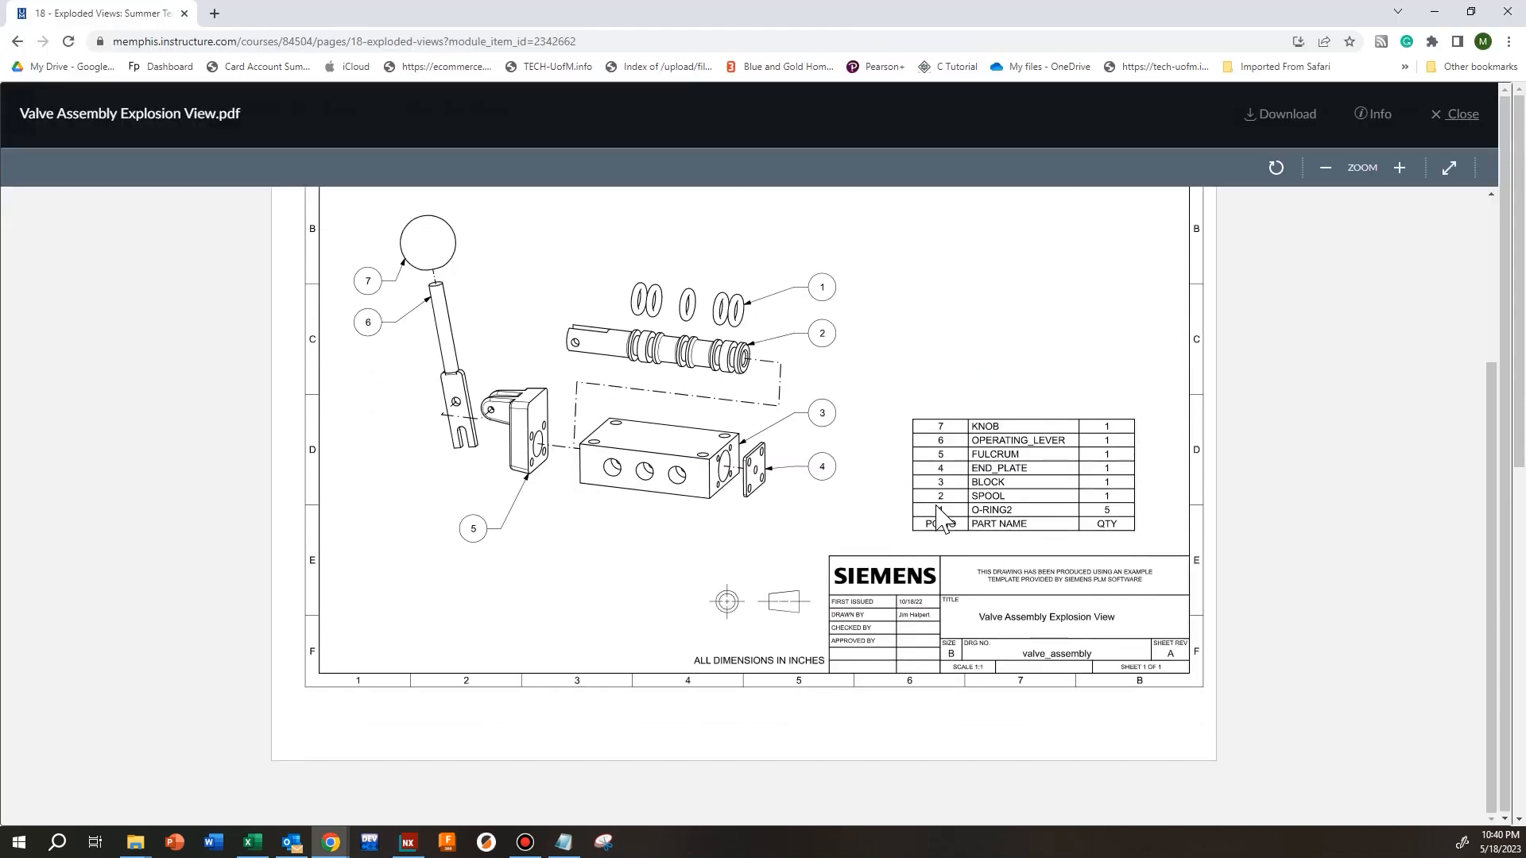
scroll(937, 506, up, 1)
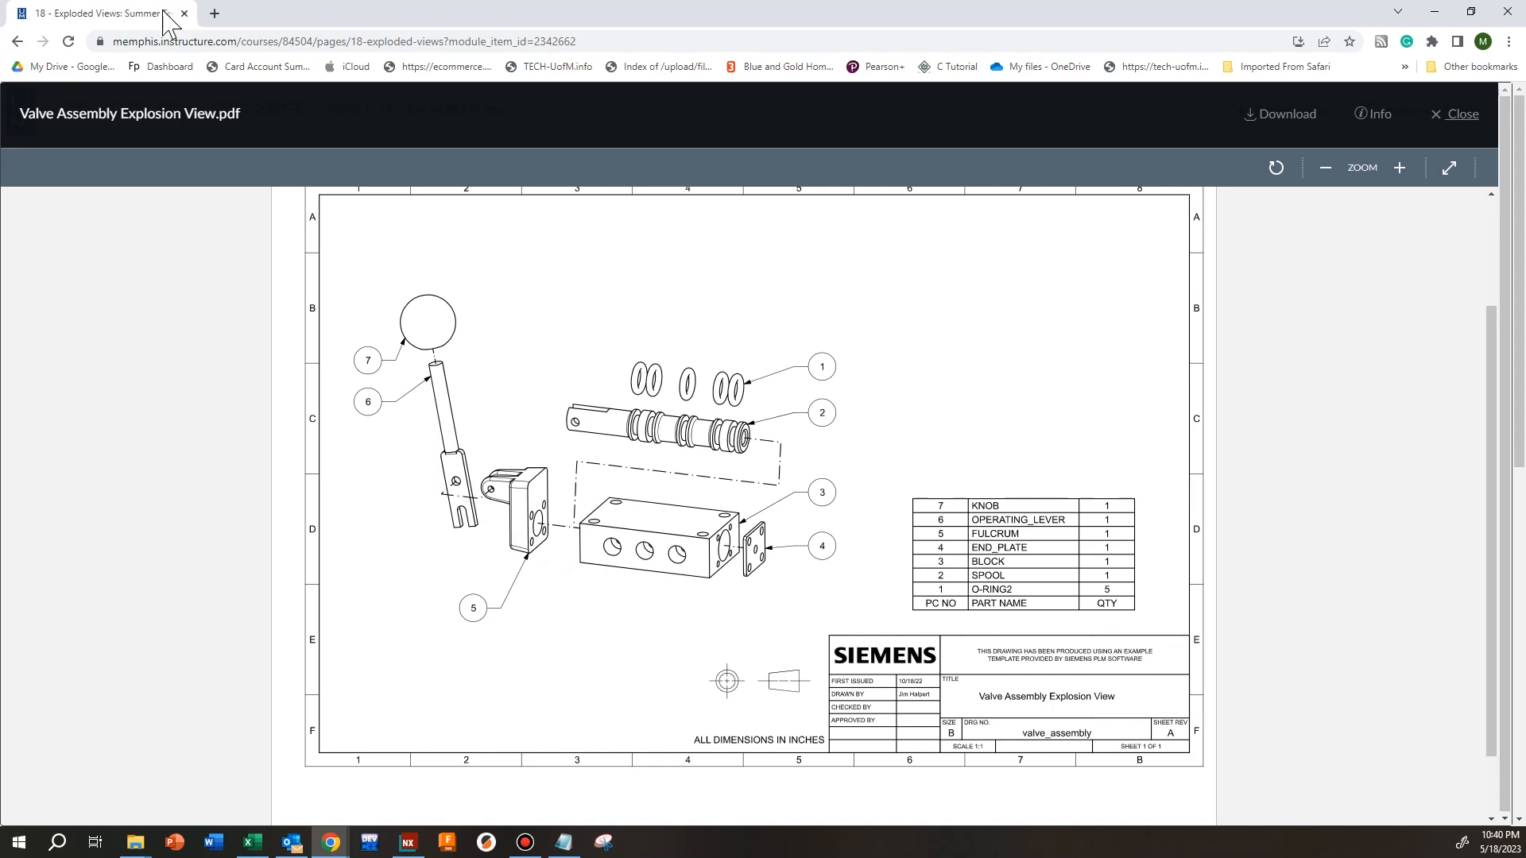
key(alt+Tab)
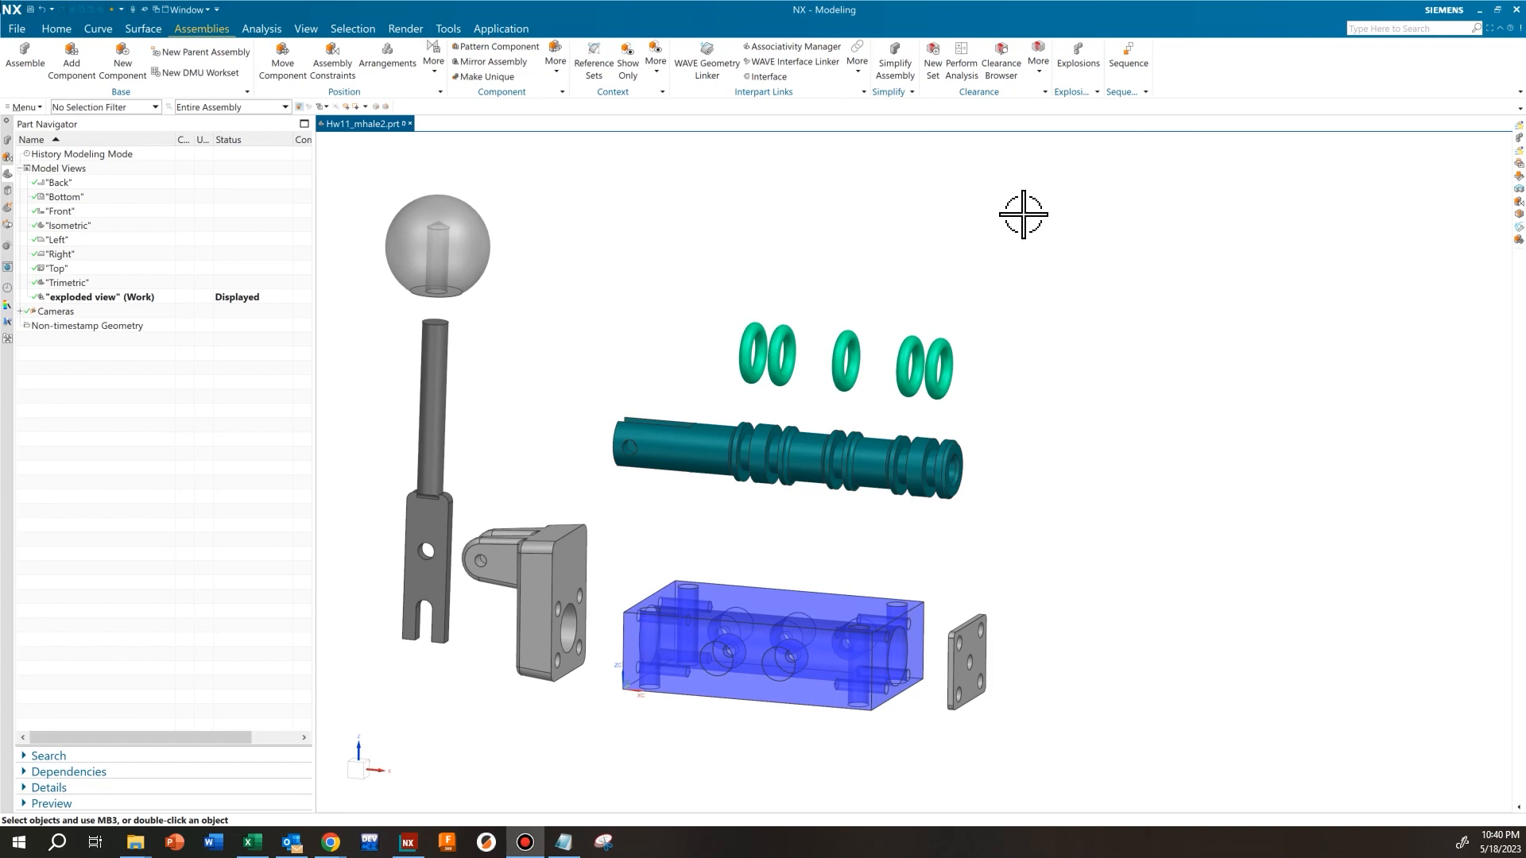
Add a traceline to Explosion 1 from the center of the block's bore edge to the center of the end plate's middle hole
shift+middle_drag(1031, 302, 1099, 302)
click(1086, 62)
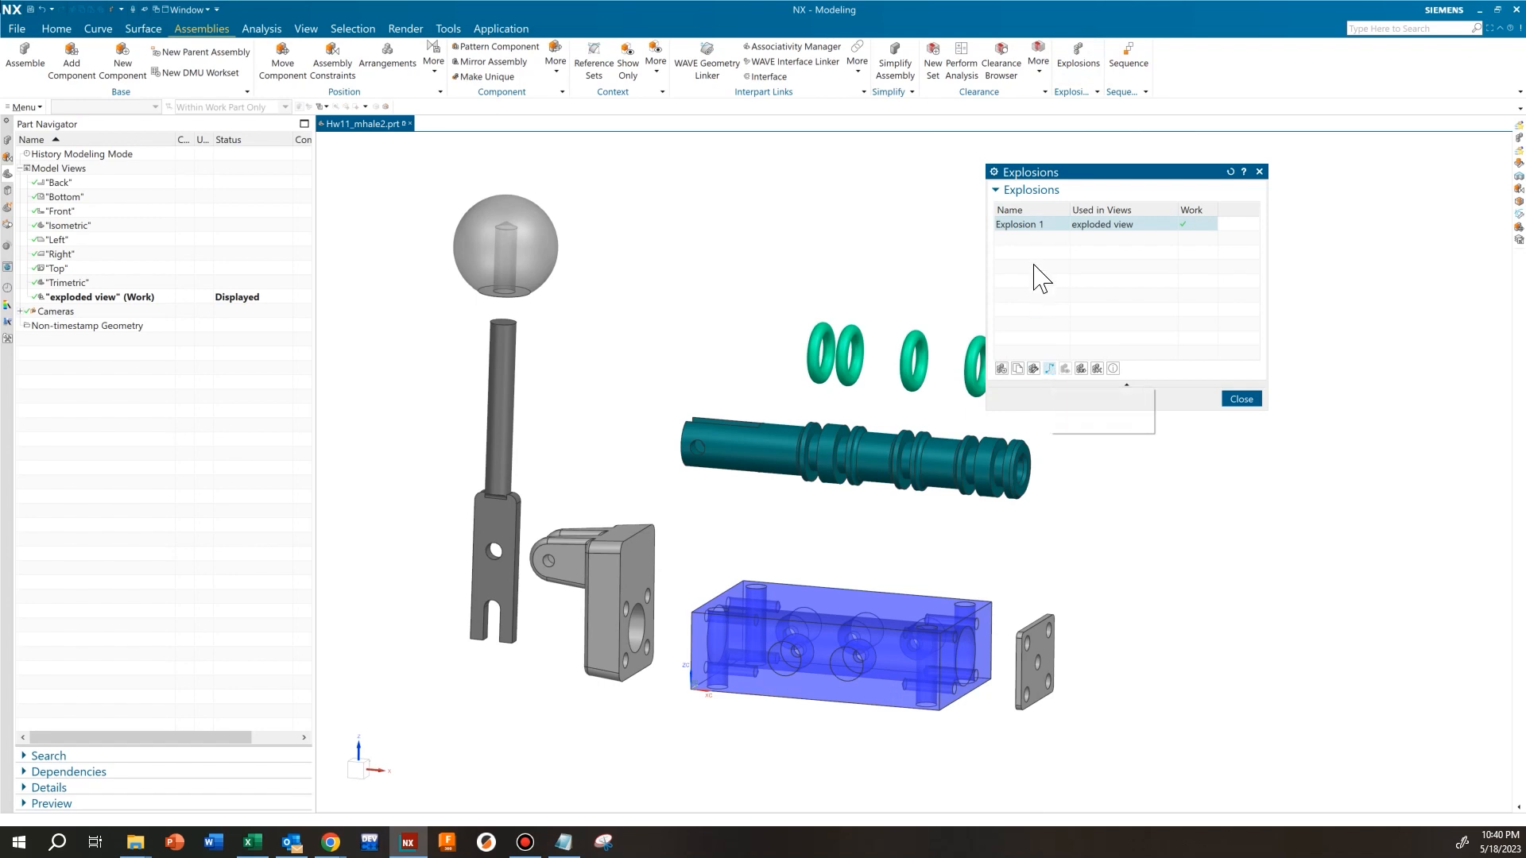
click(1050, 369)
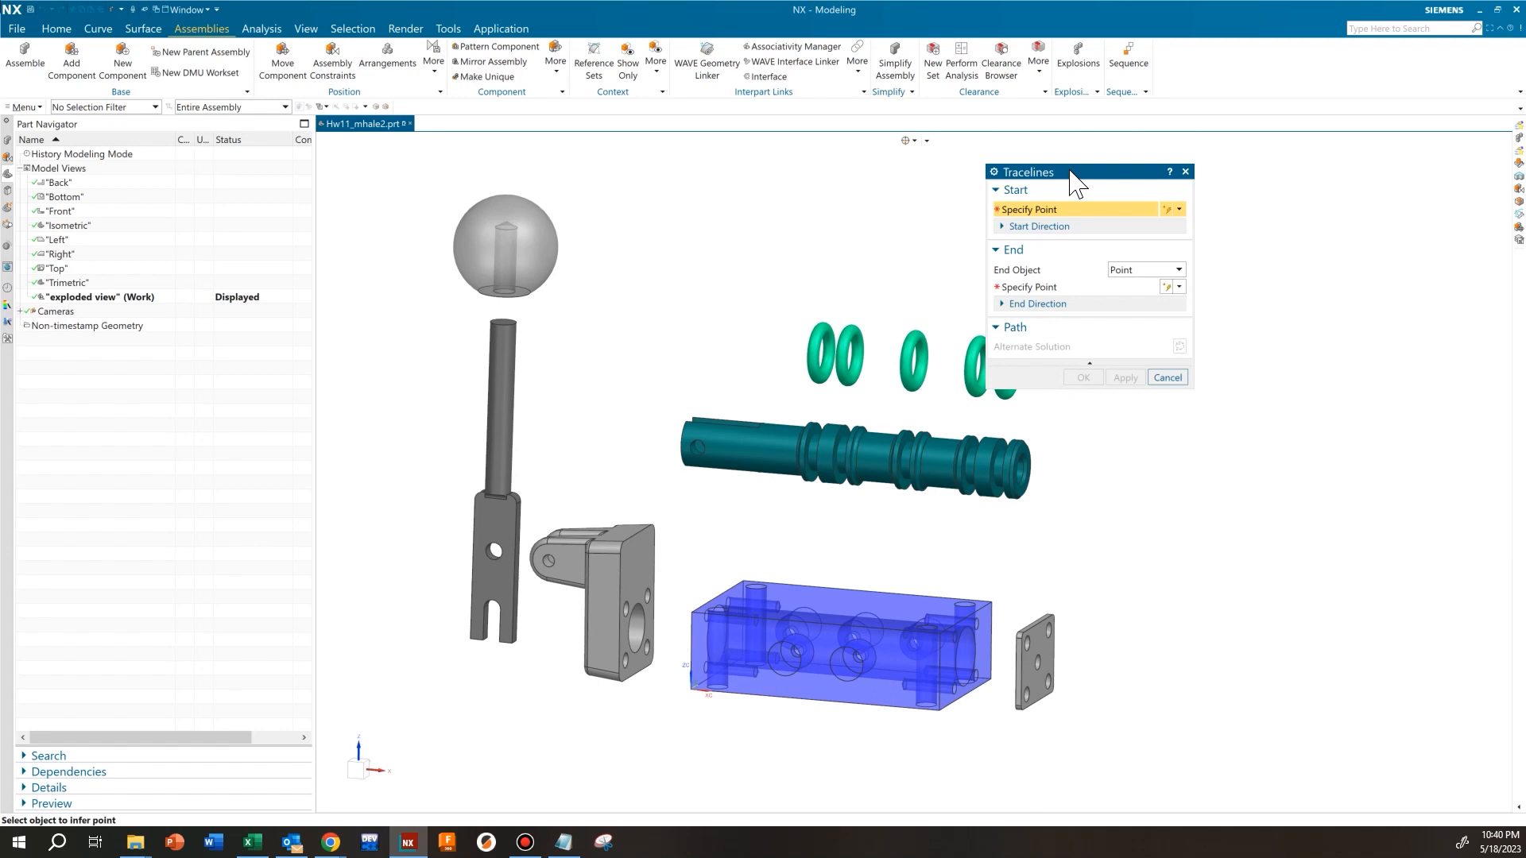
drag(1071, 179, 1228, 172)
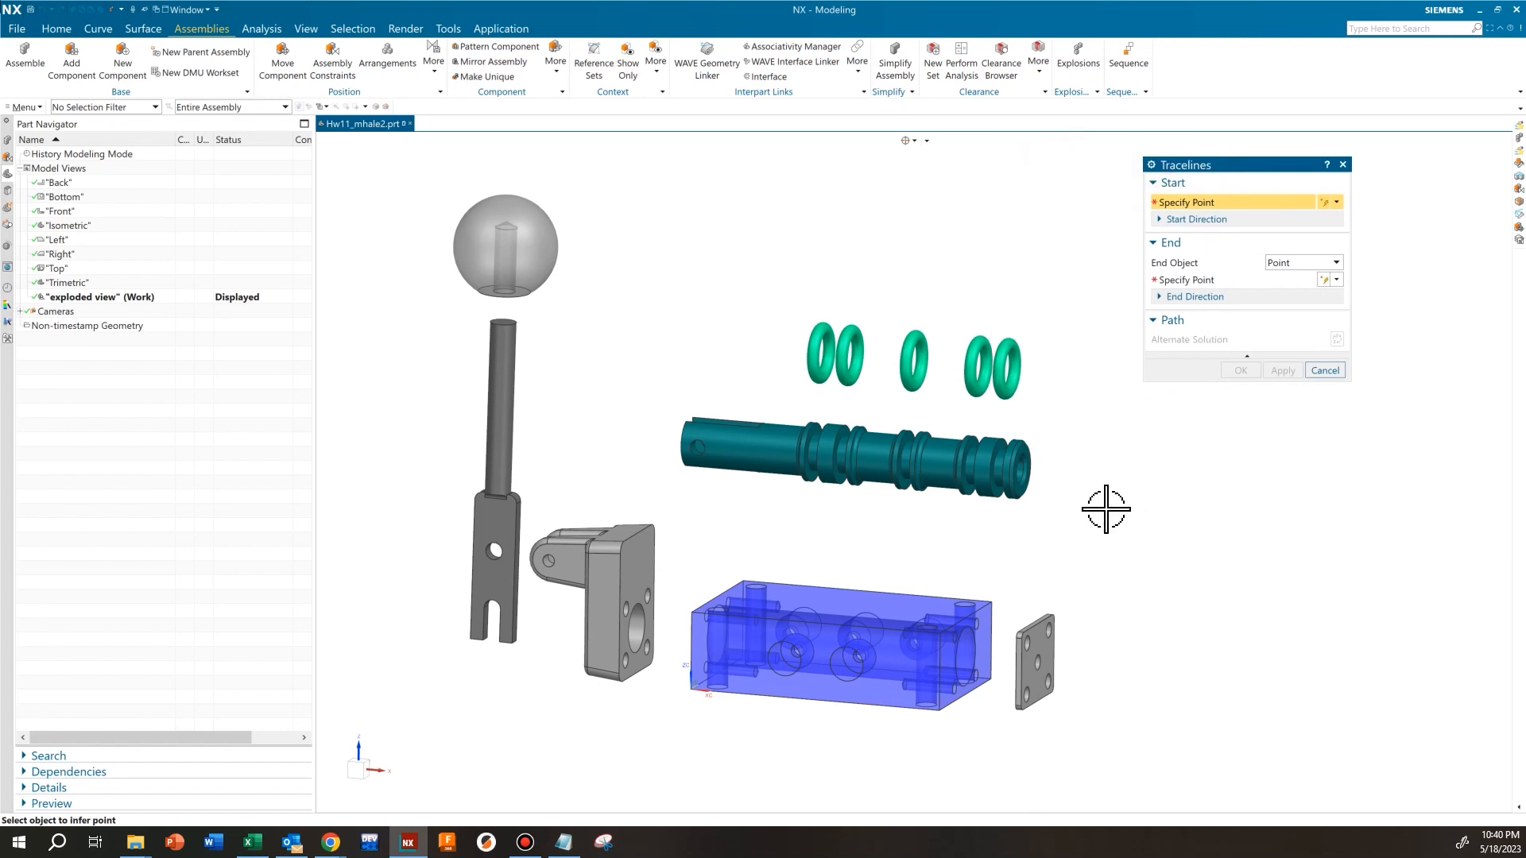
shift+middle_drag(1070, 620, 928, 512)
scroll(845, 526, up, 6)
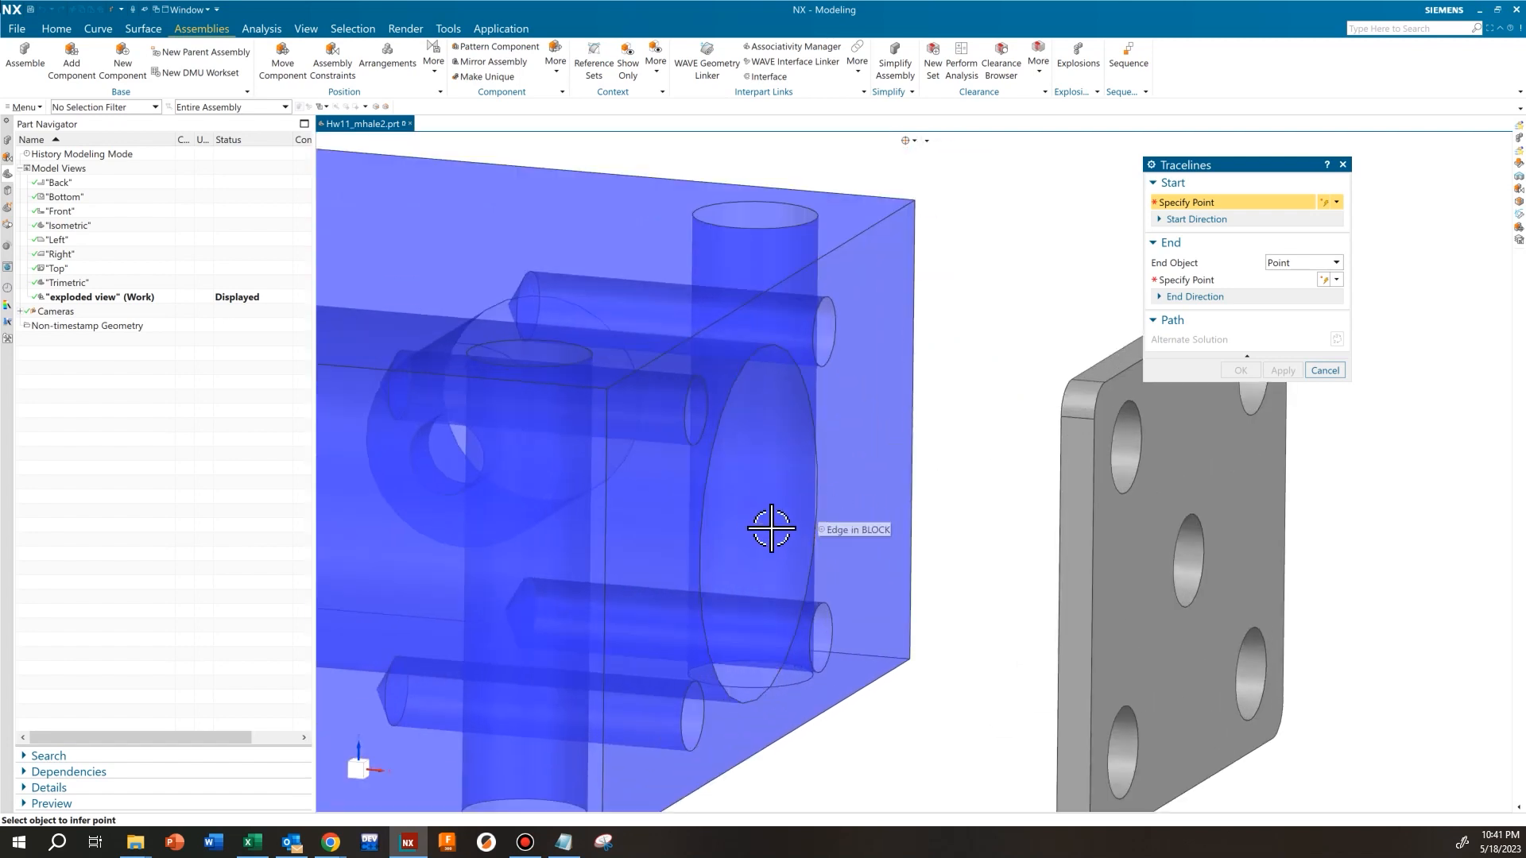
click(817, 494)
middle_drag(864, 485, 935, 490)
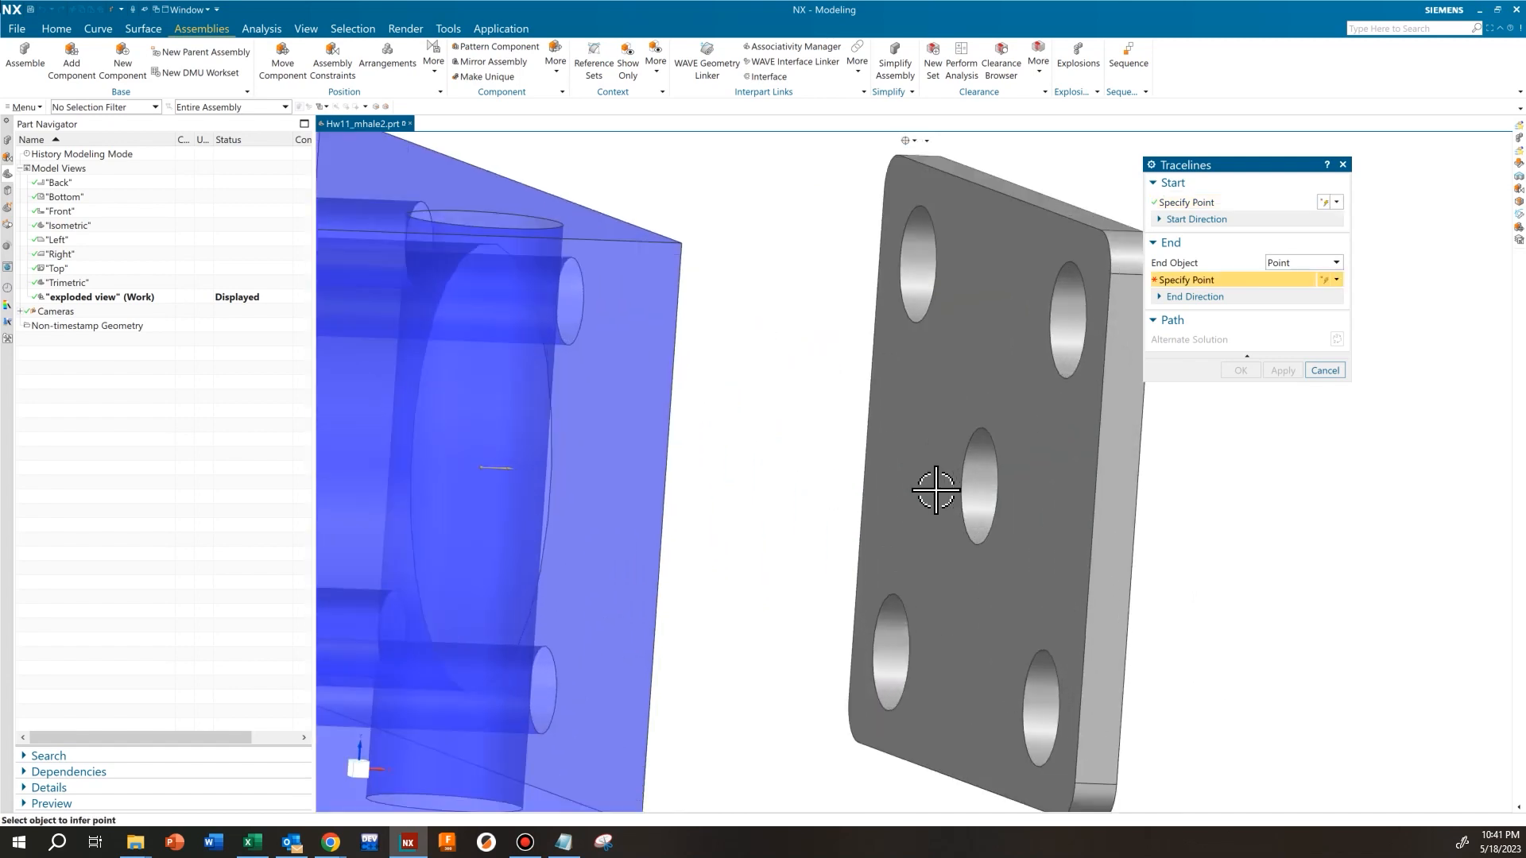
click(993, 488)
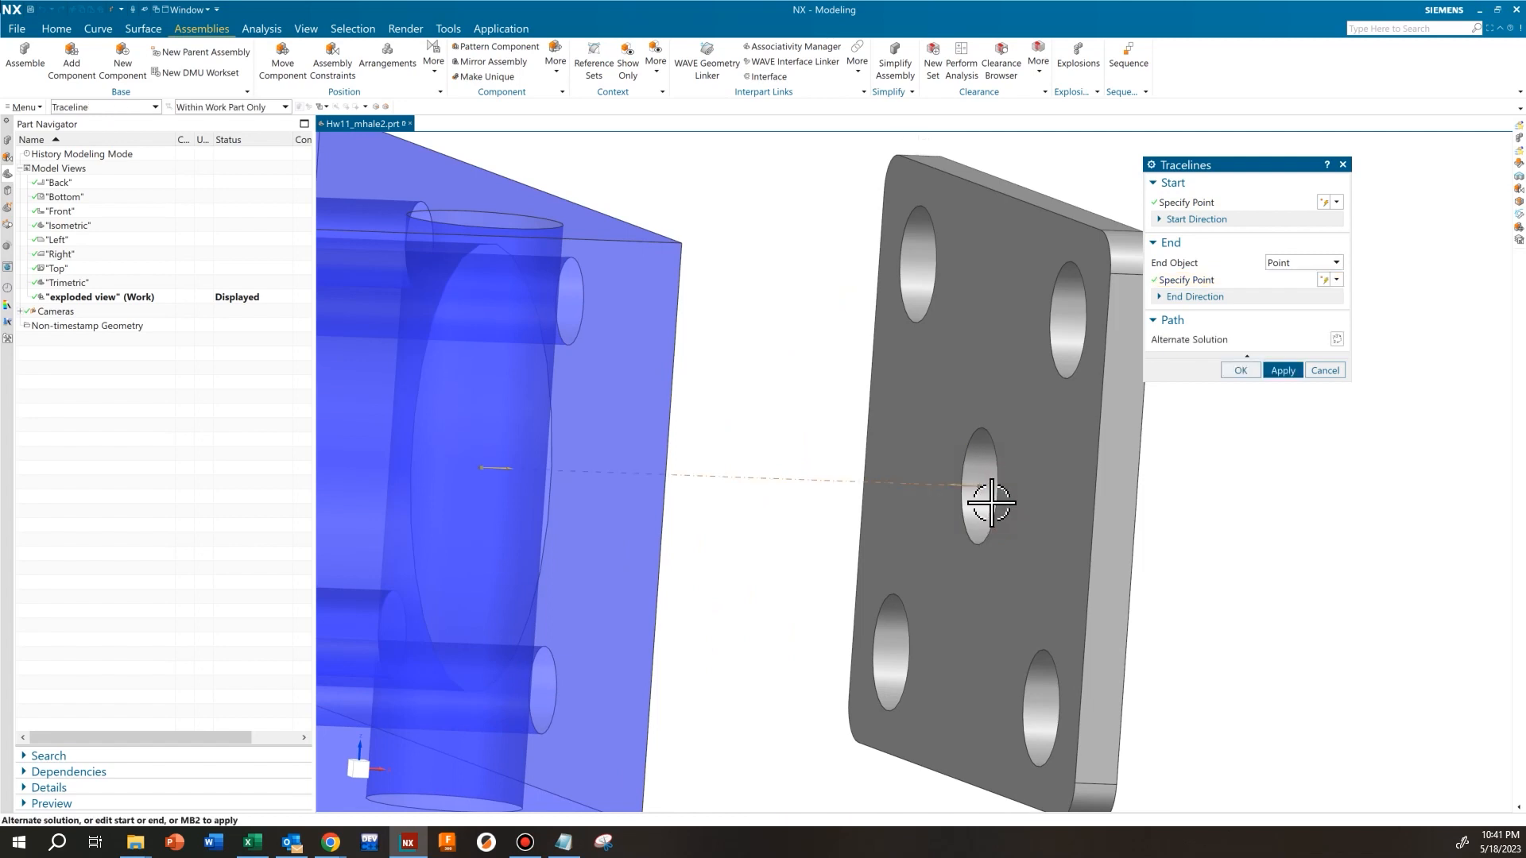
scroll(893, 566, down, 3)
middle_drag(893, 566, 846, 585)
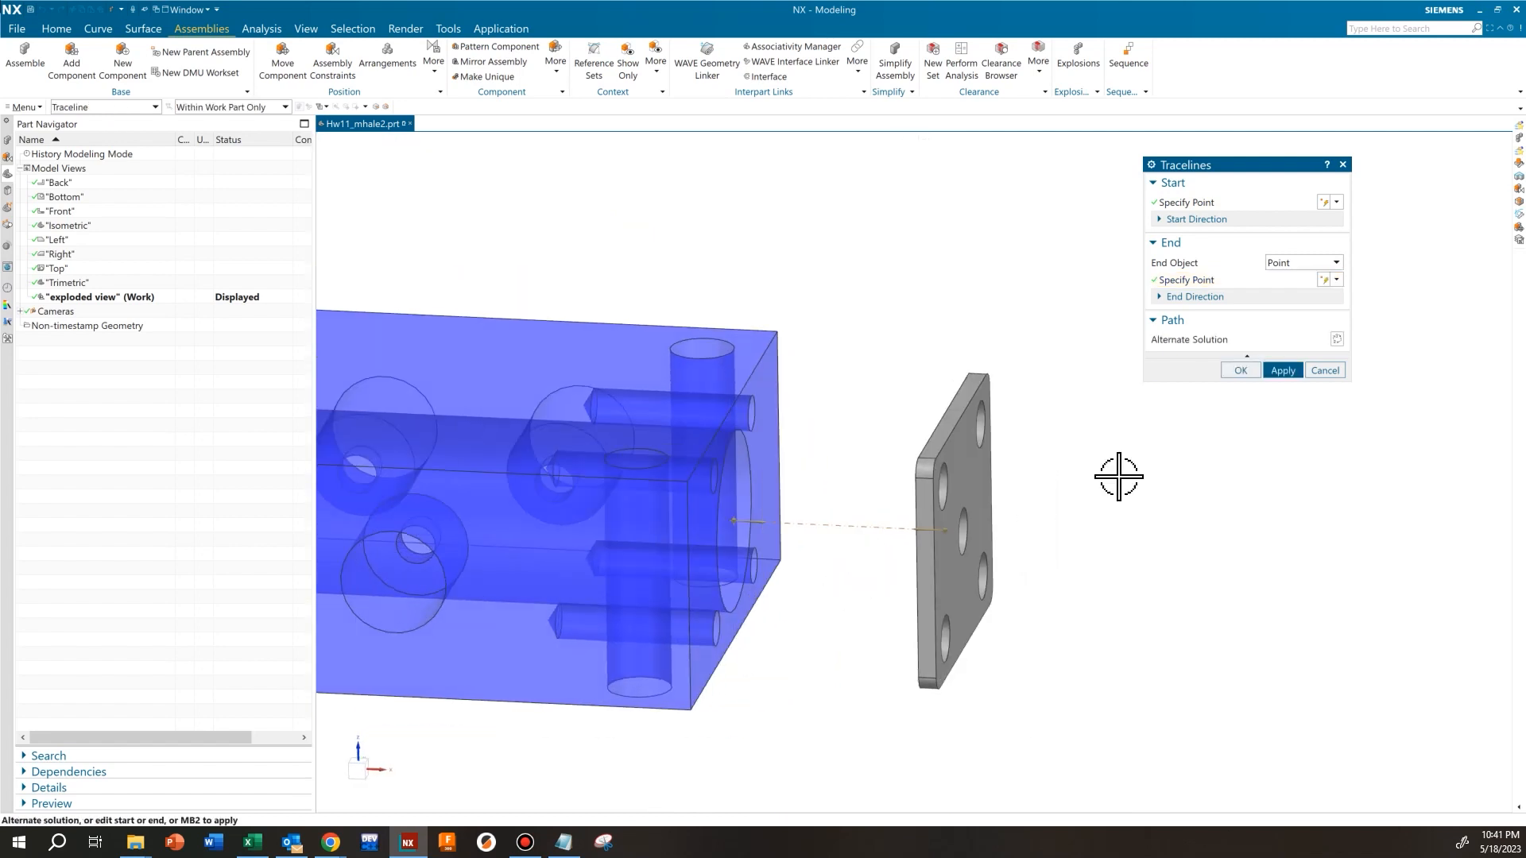
click(1282, 370)
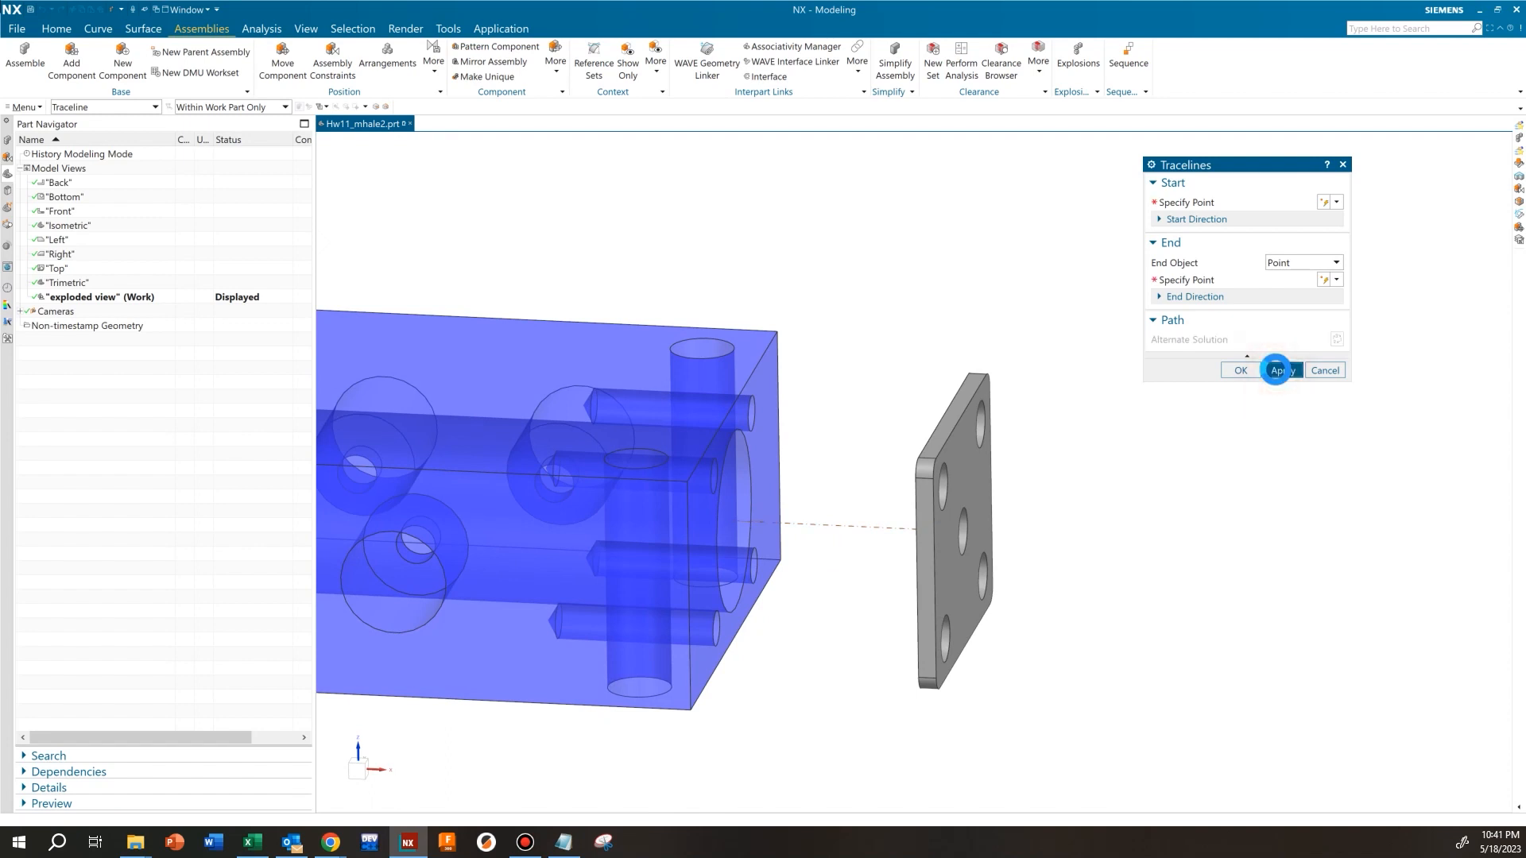
Add a traceline from the center of the fulcrum's large bore edge to the center of the block's facing bore edge
scroll(811, 504, down, 5)
scroll(538, 504, up, 5)
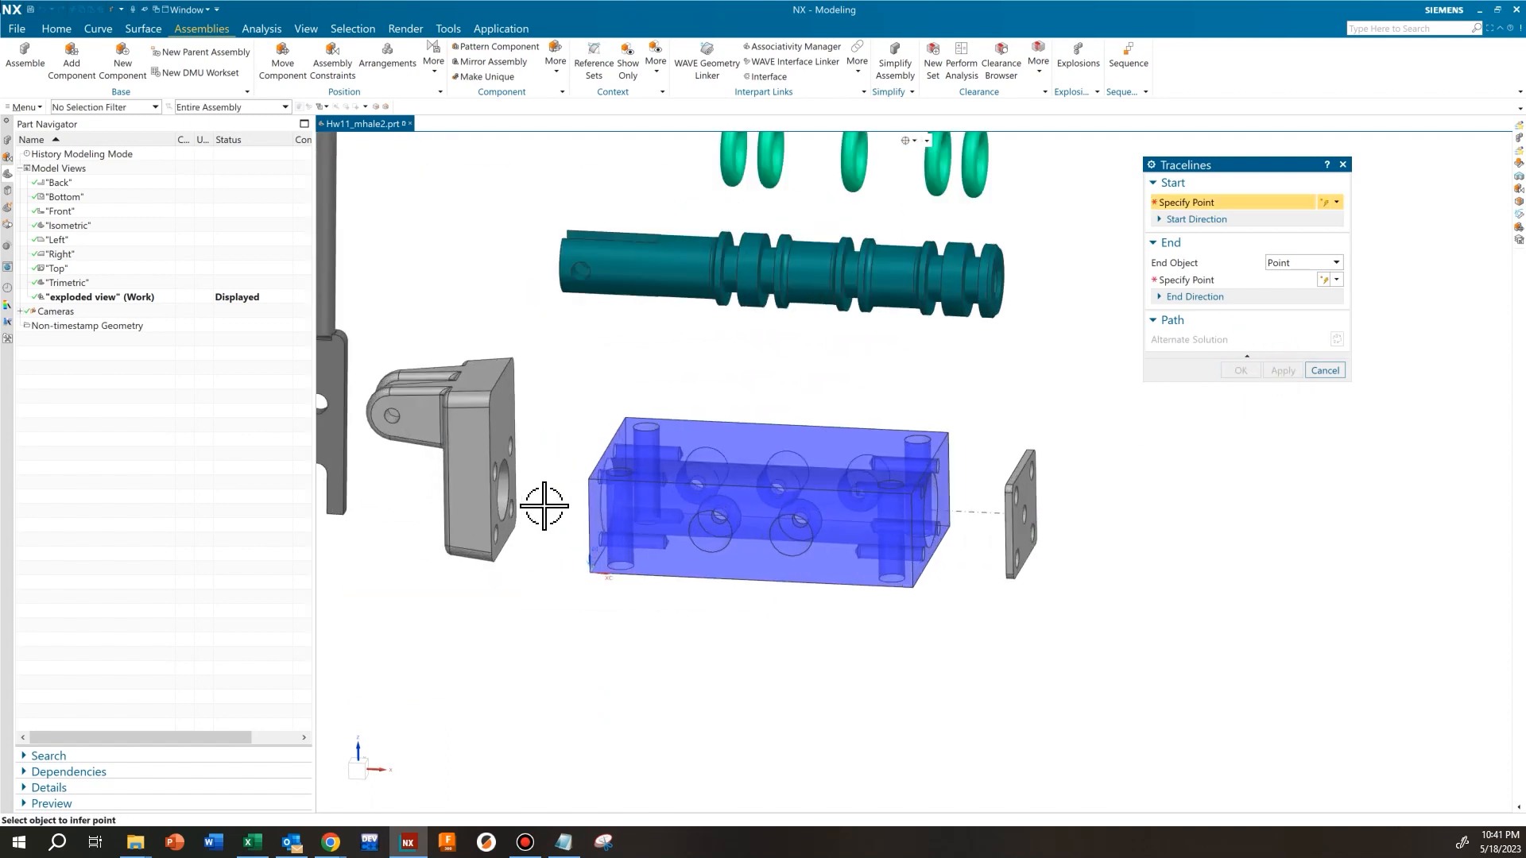
middle_drag(630, 528, 589, 501)
scroll(590, 500, up, 5)
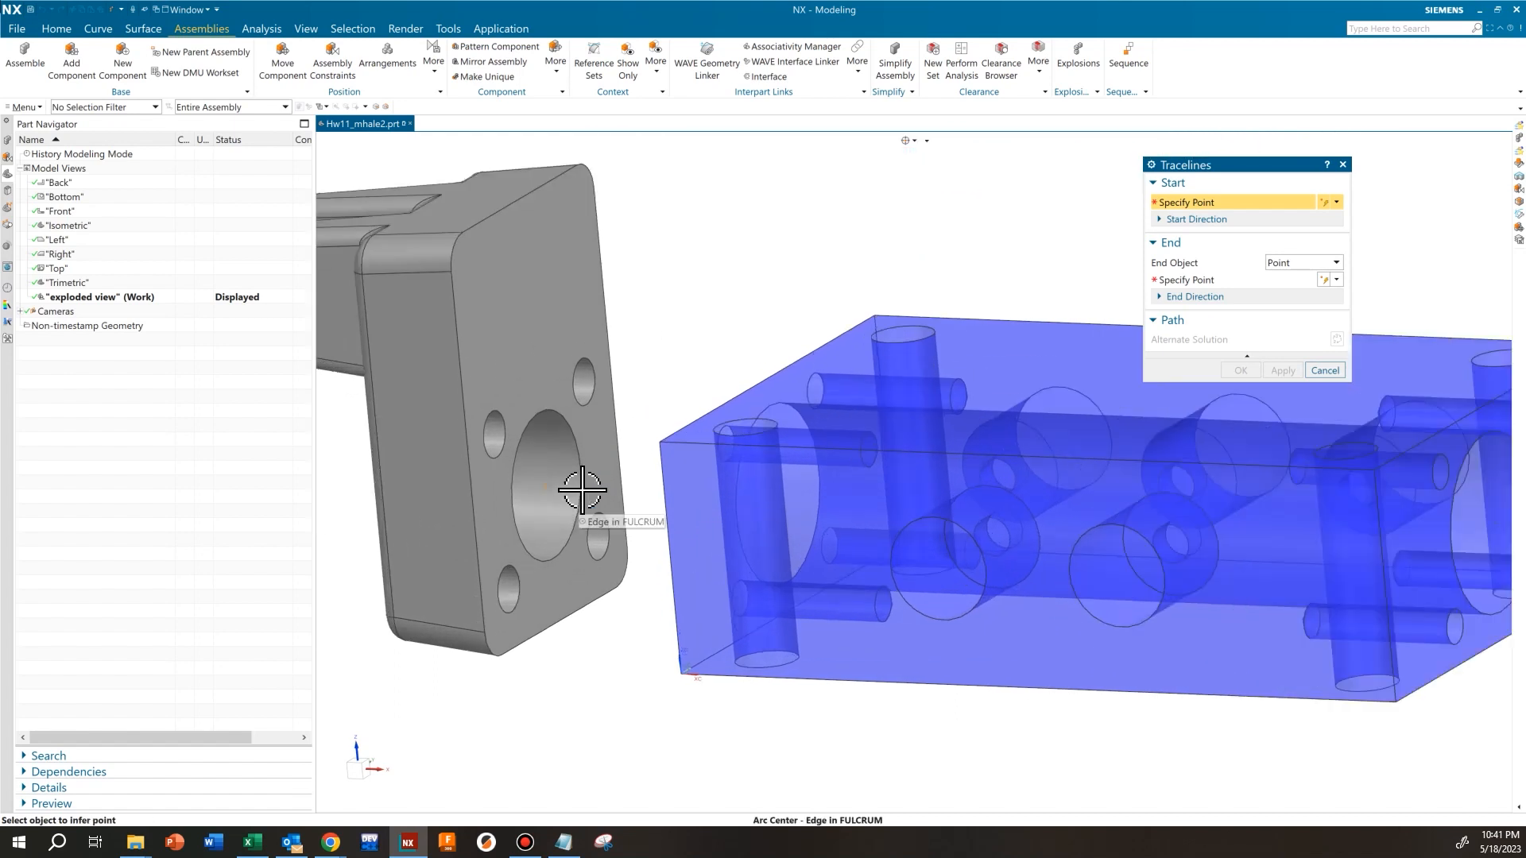
click(584, 475)
scroll(598, 549, down, 3)
middle_drag(657, 532, 909, 498)
click(887, 500)
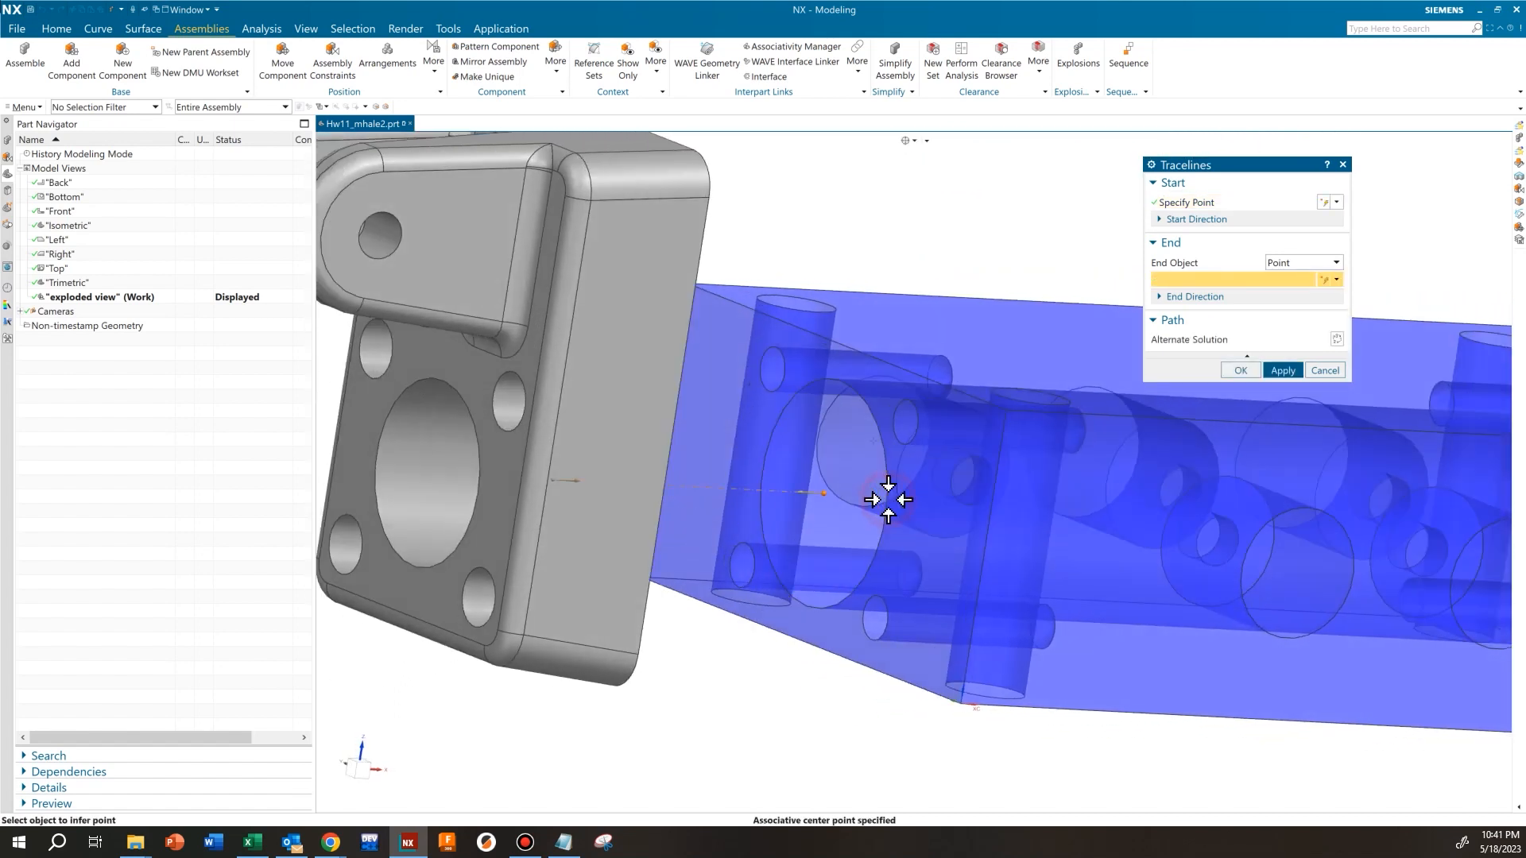
scroll(886, 501, down, 4)
middle_drag(818, 511, 765, 524)
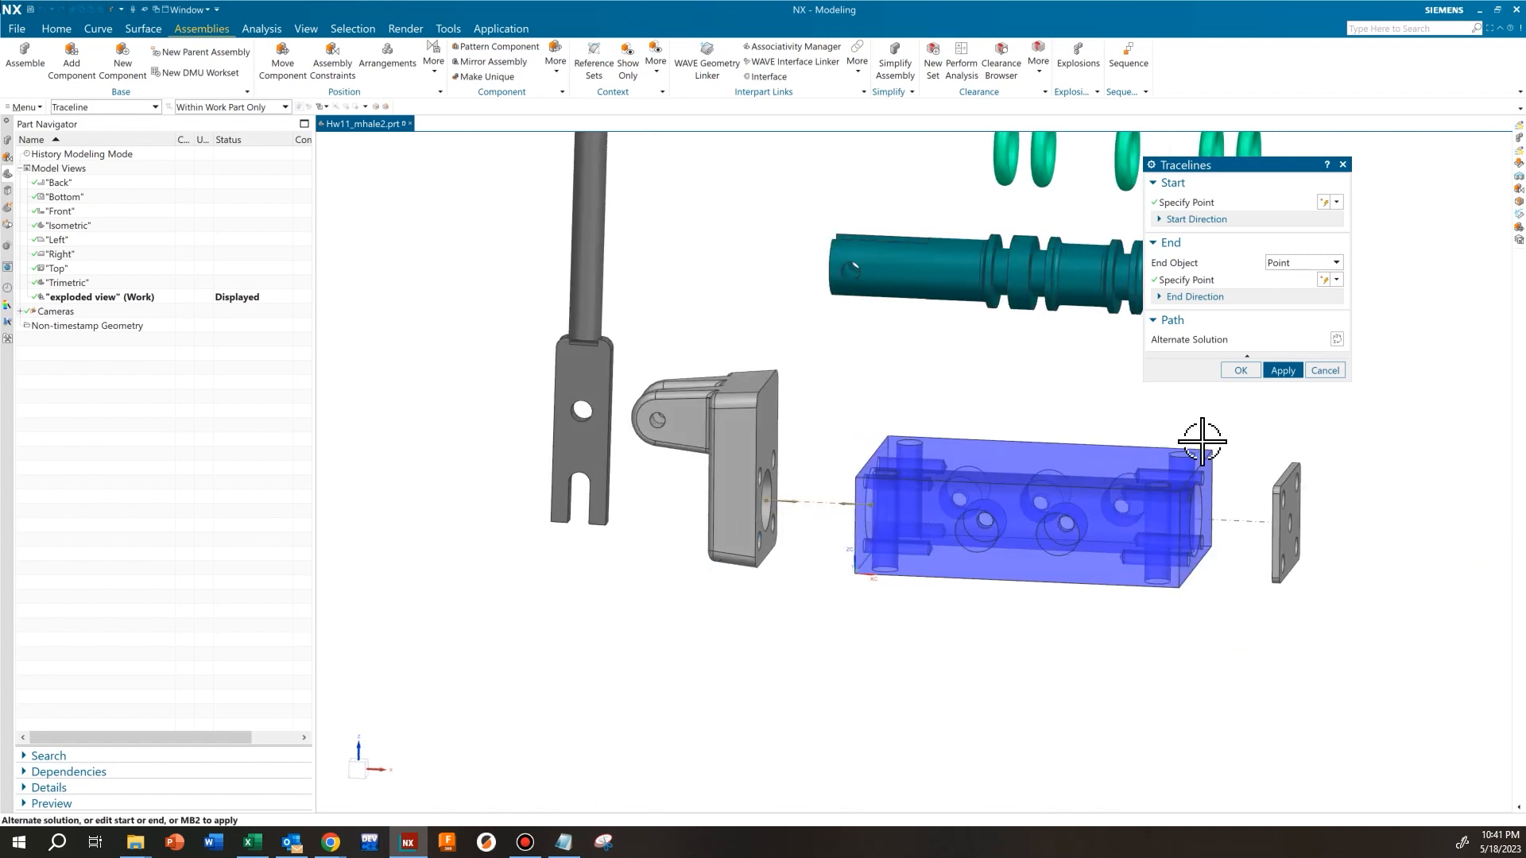
click(1282, 370)
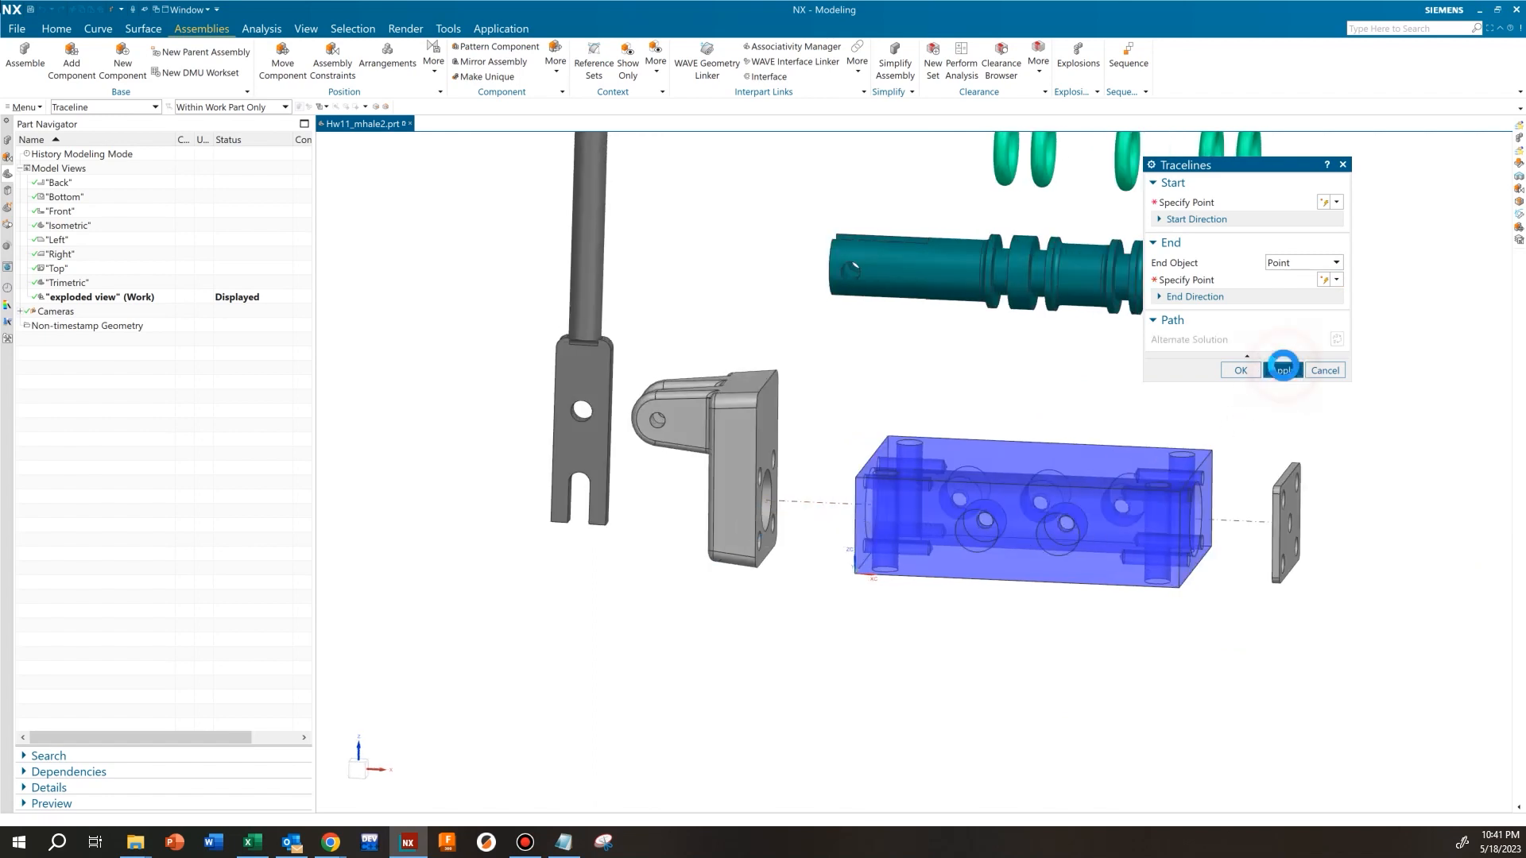
Add a traceline from the fulcrum's clevis hole center to the operating lever's hole center, offsetting its connecting segment farther outward from the holes
scroll(641, 439, up, 5)
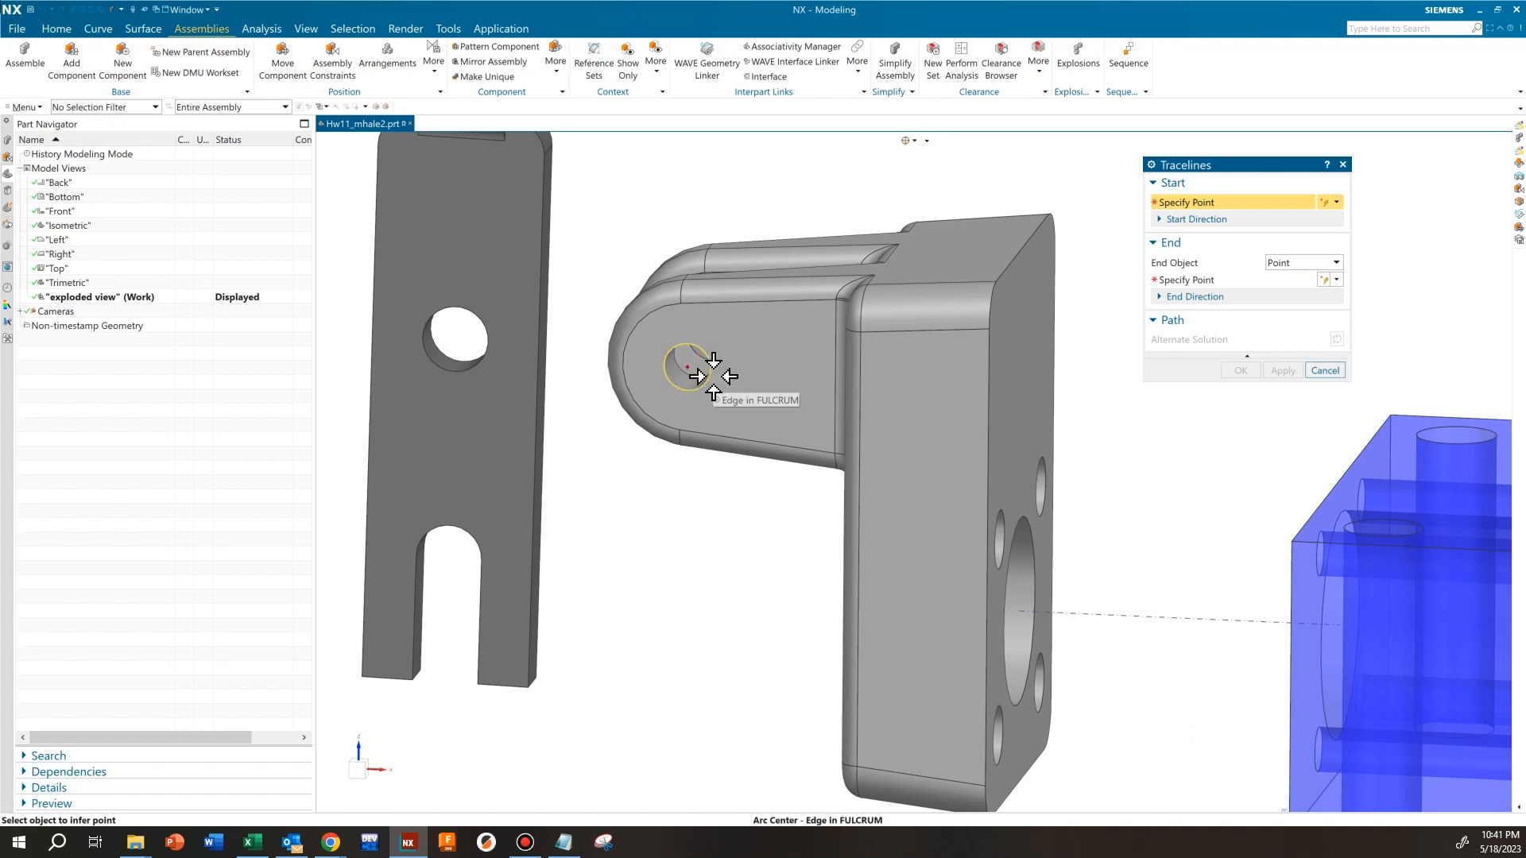
click(713, 376)
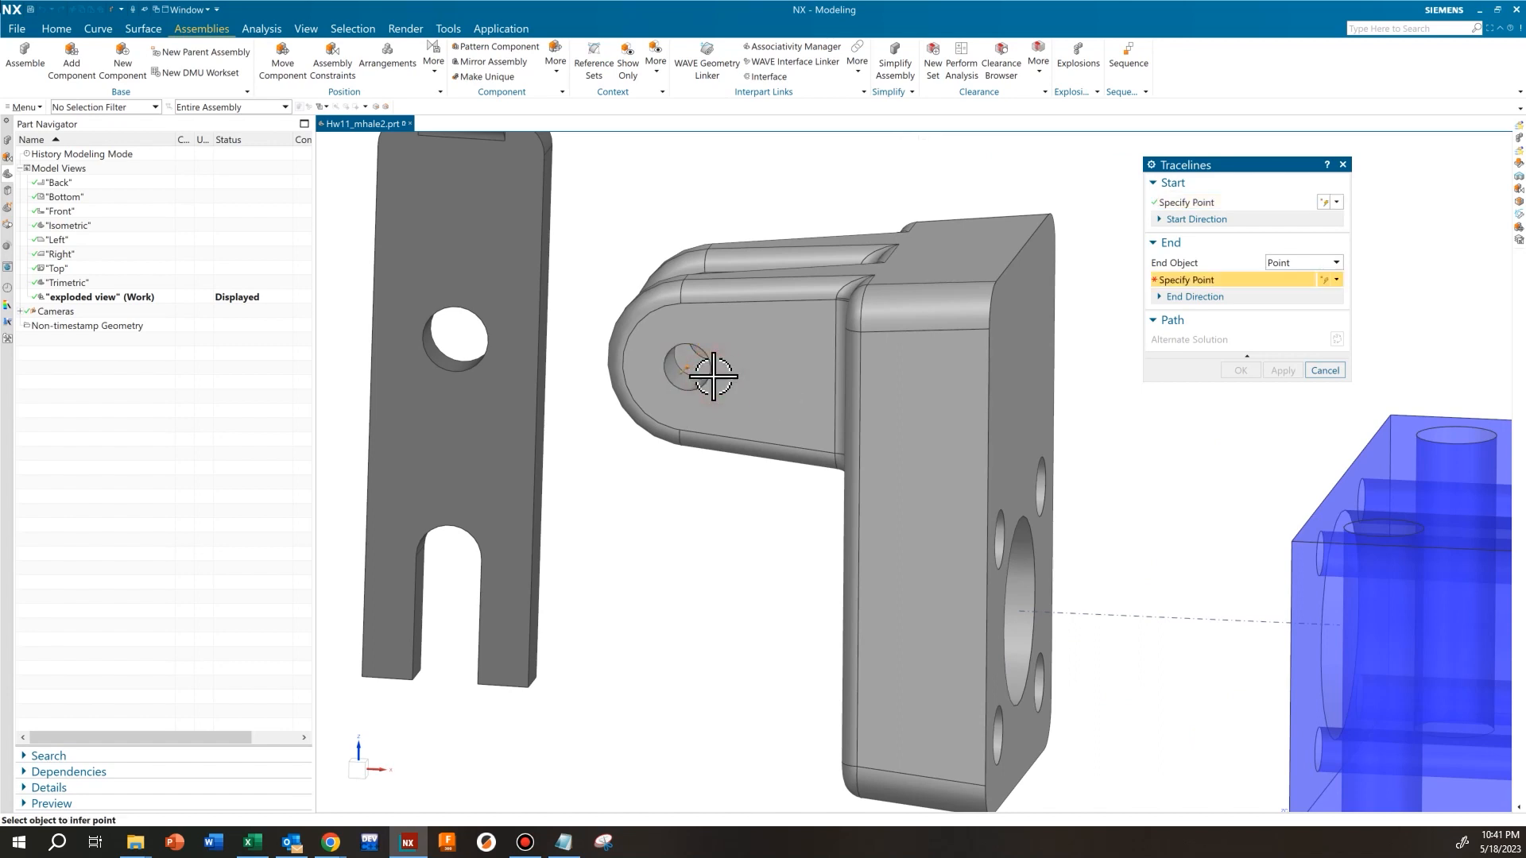
click(493, 350)
mouse_move(562, 503)
middle_down()
mouse_move(538, 487)
mouse_move(511, 511)
mouse_move(521, 478)
mouse_move(552, 484)
mouse_move(555, 525)
middle_up()
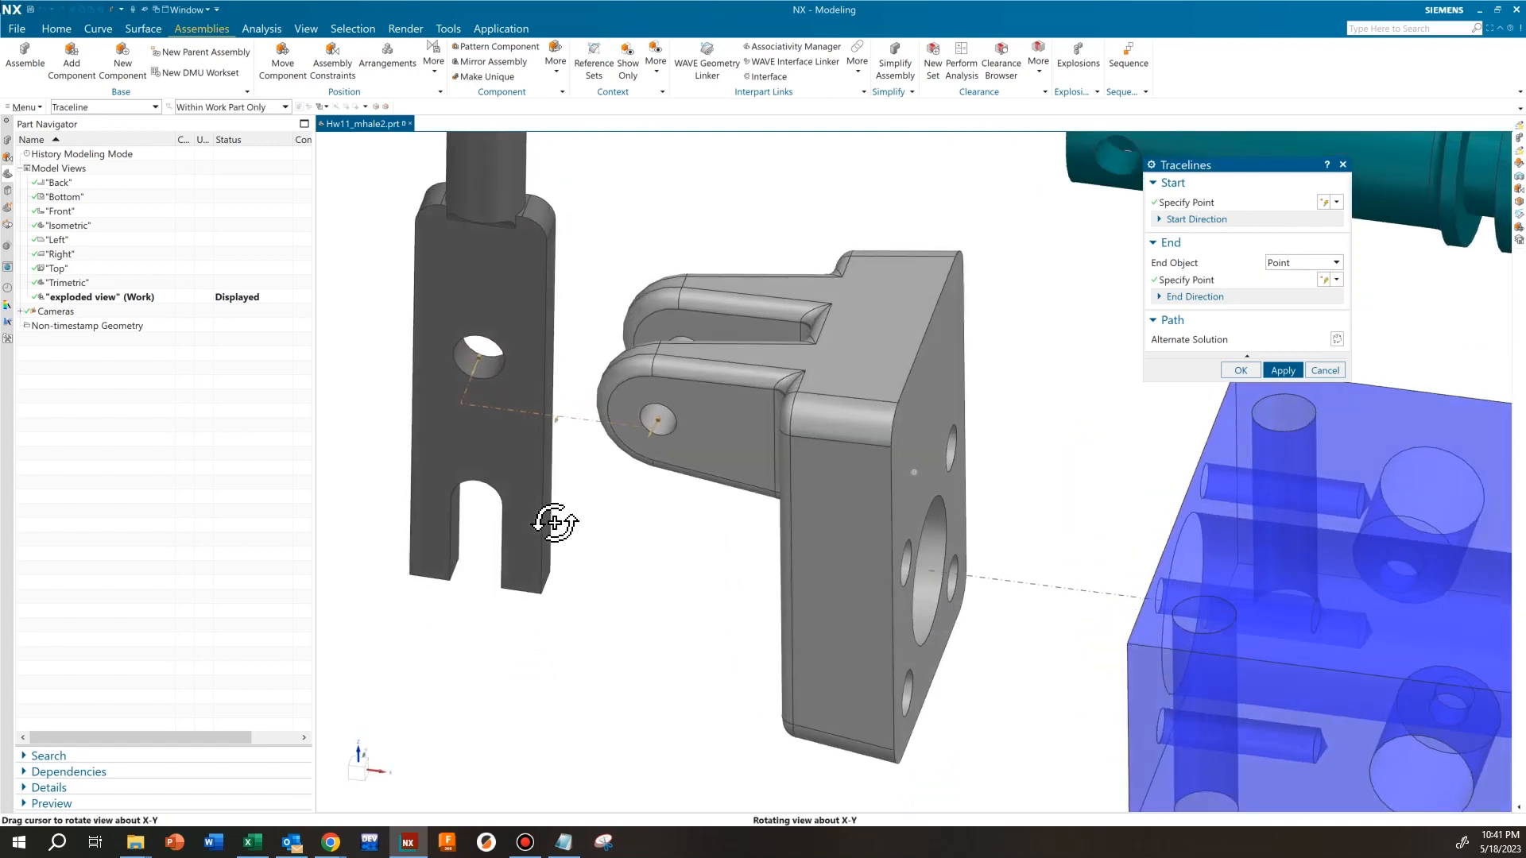
drag(556, 425, 542, 455)
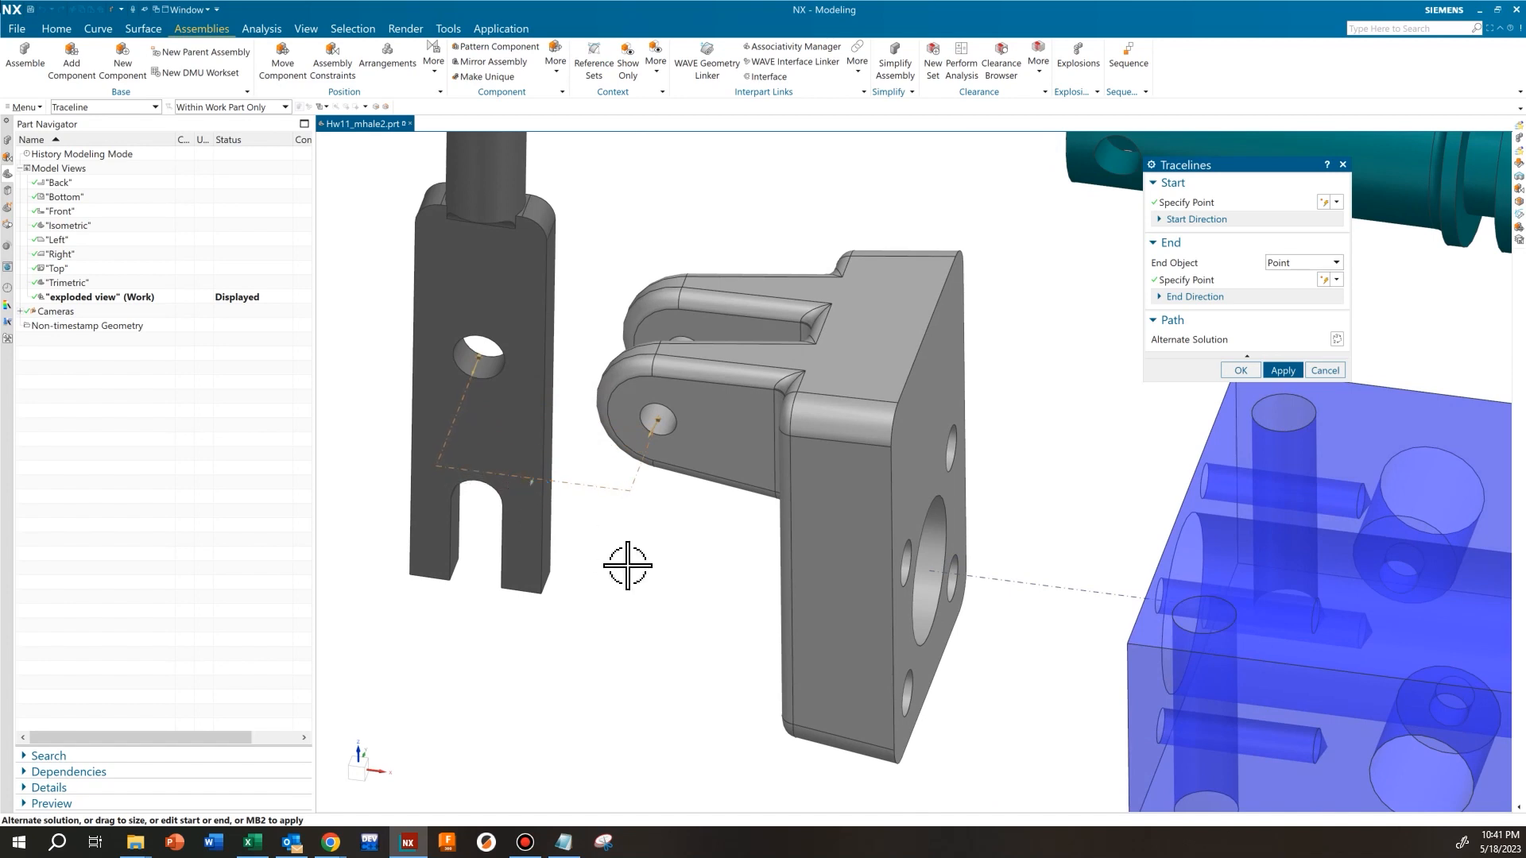
scroll(627, 566, down, 5)
middle_drag(674, 607, 650, 533)
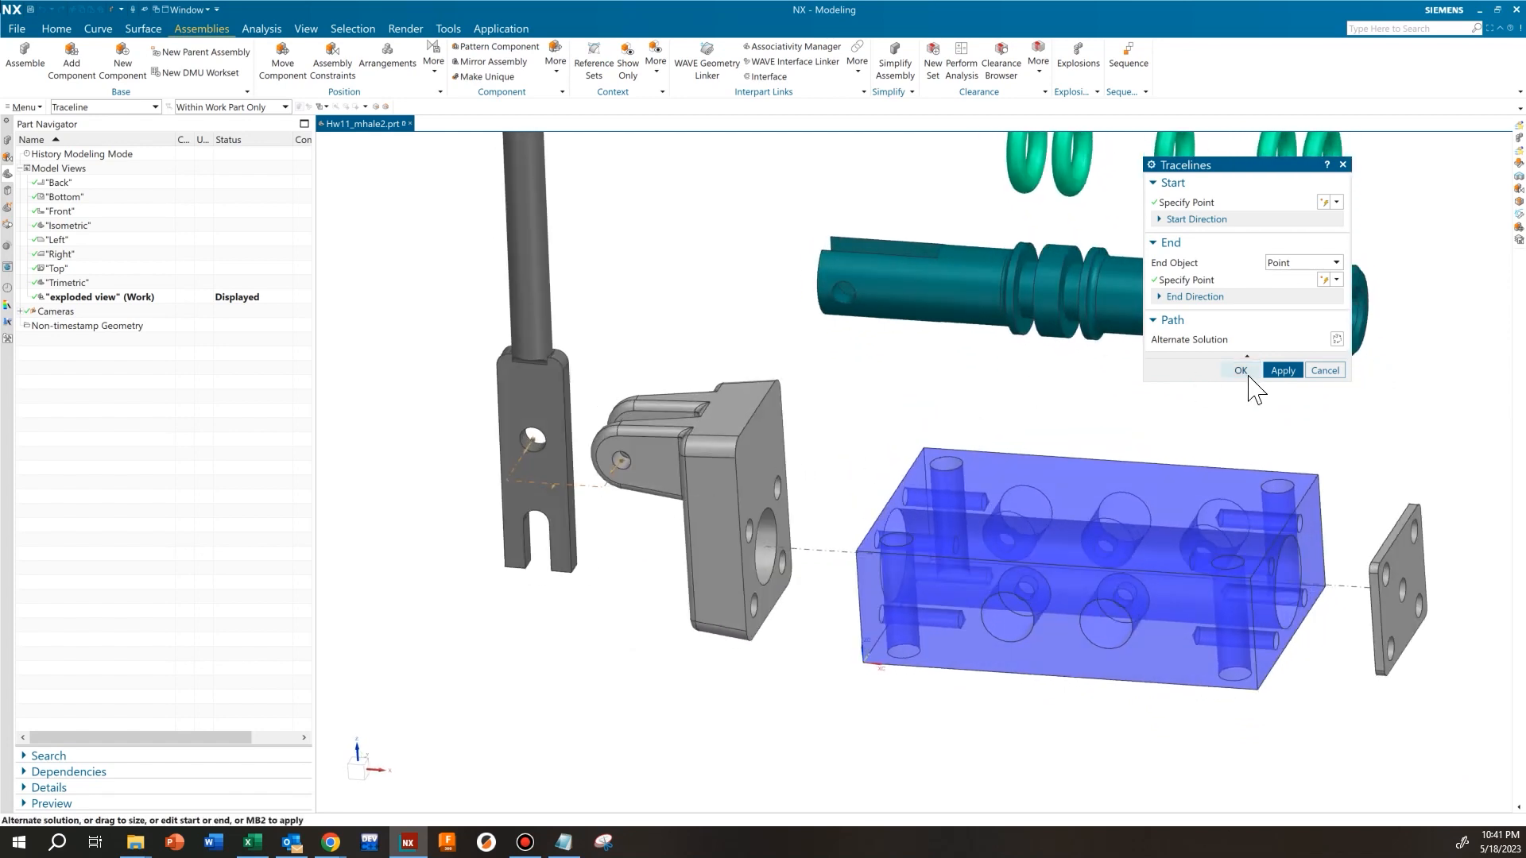
click(1284, 371)
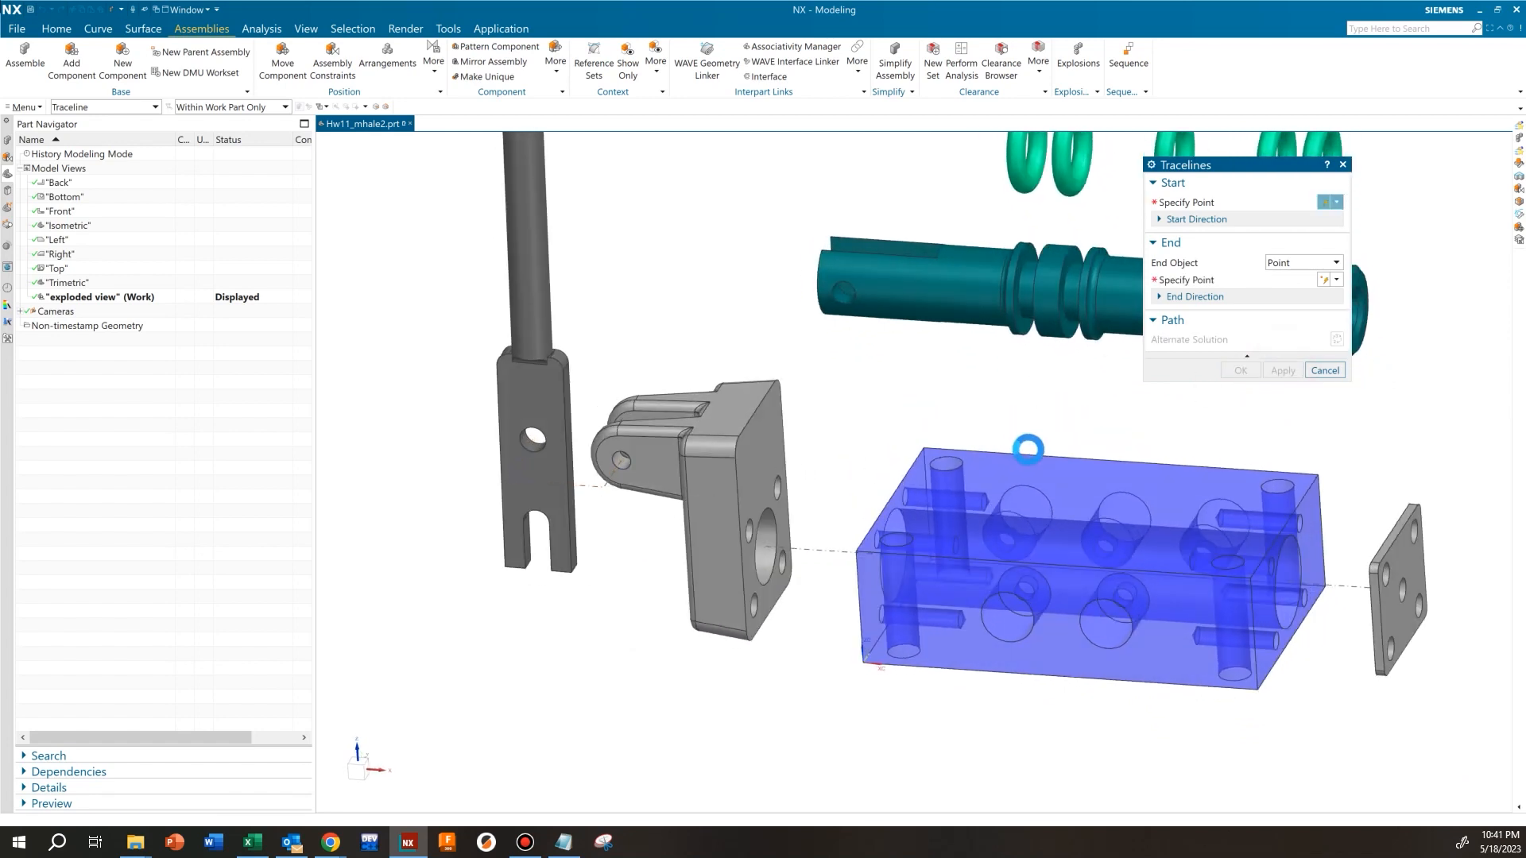
Define a traceline from the center of the spool's grooved end edge to the center of the block's bore edge facing the fulcrum
middle_drag(1076, 447, 725, 426)
scroll(922, 334, up, 6)
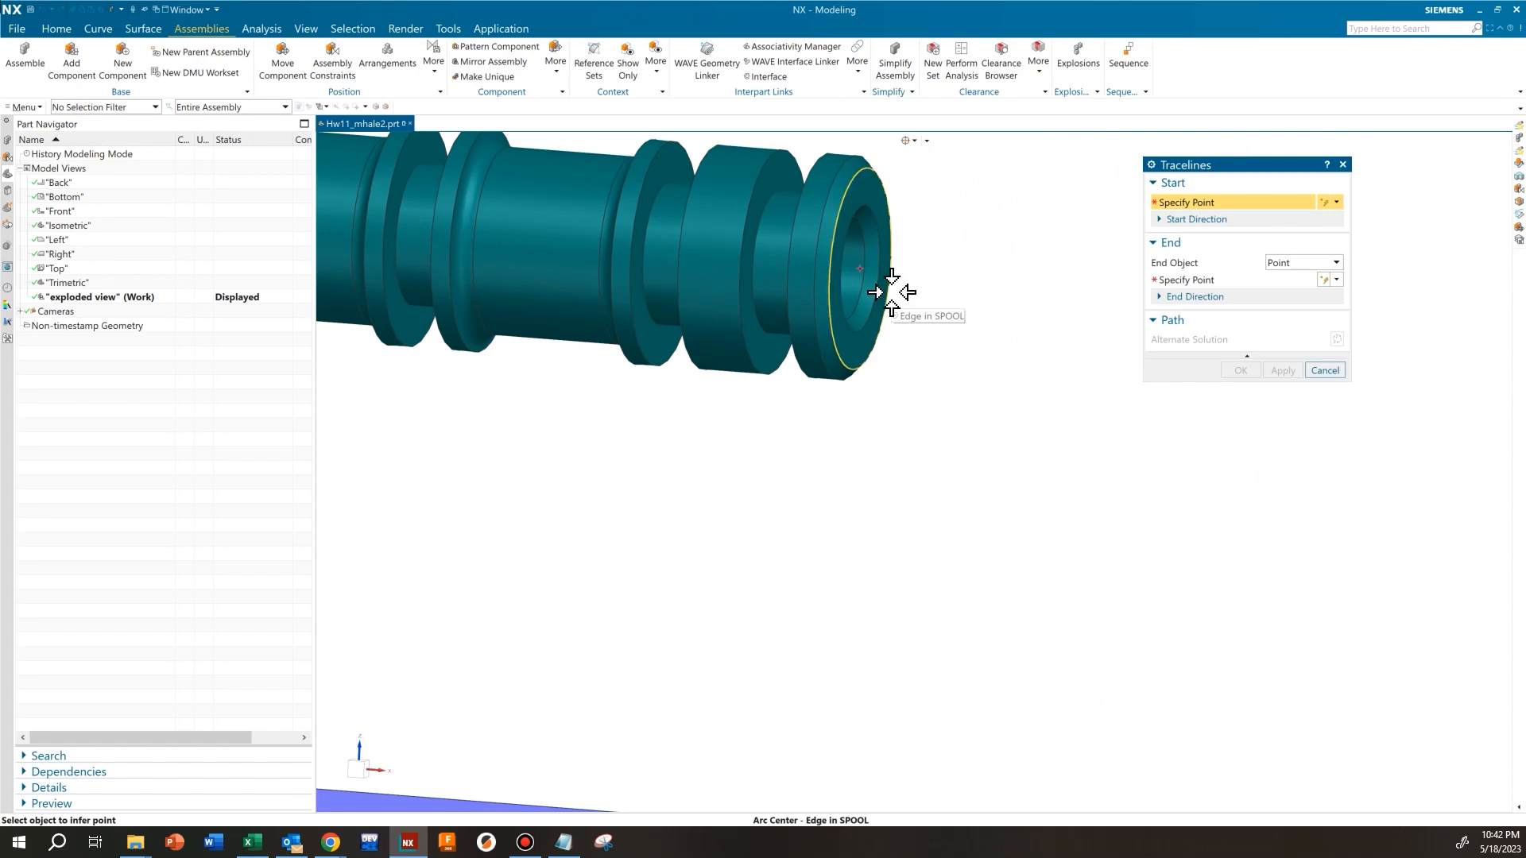
click(891, 291)
scroll(712, 517, down, 5)
scroll(698, 436, up, 3)
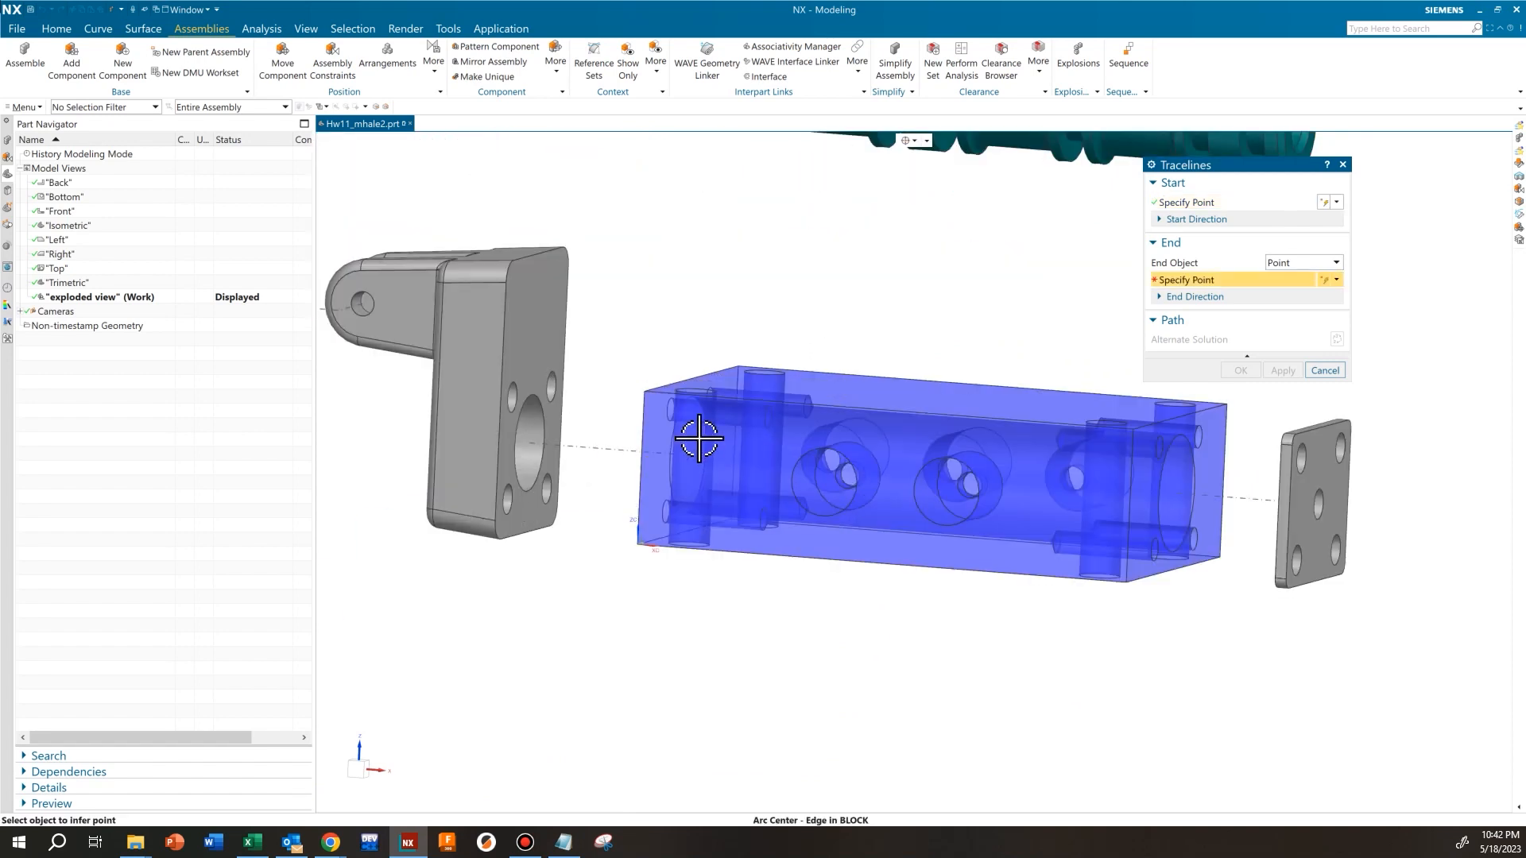
scroll(746, 429, up, 2)
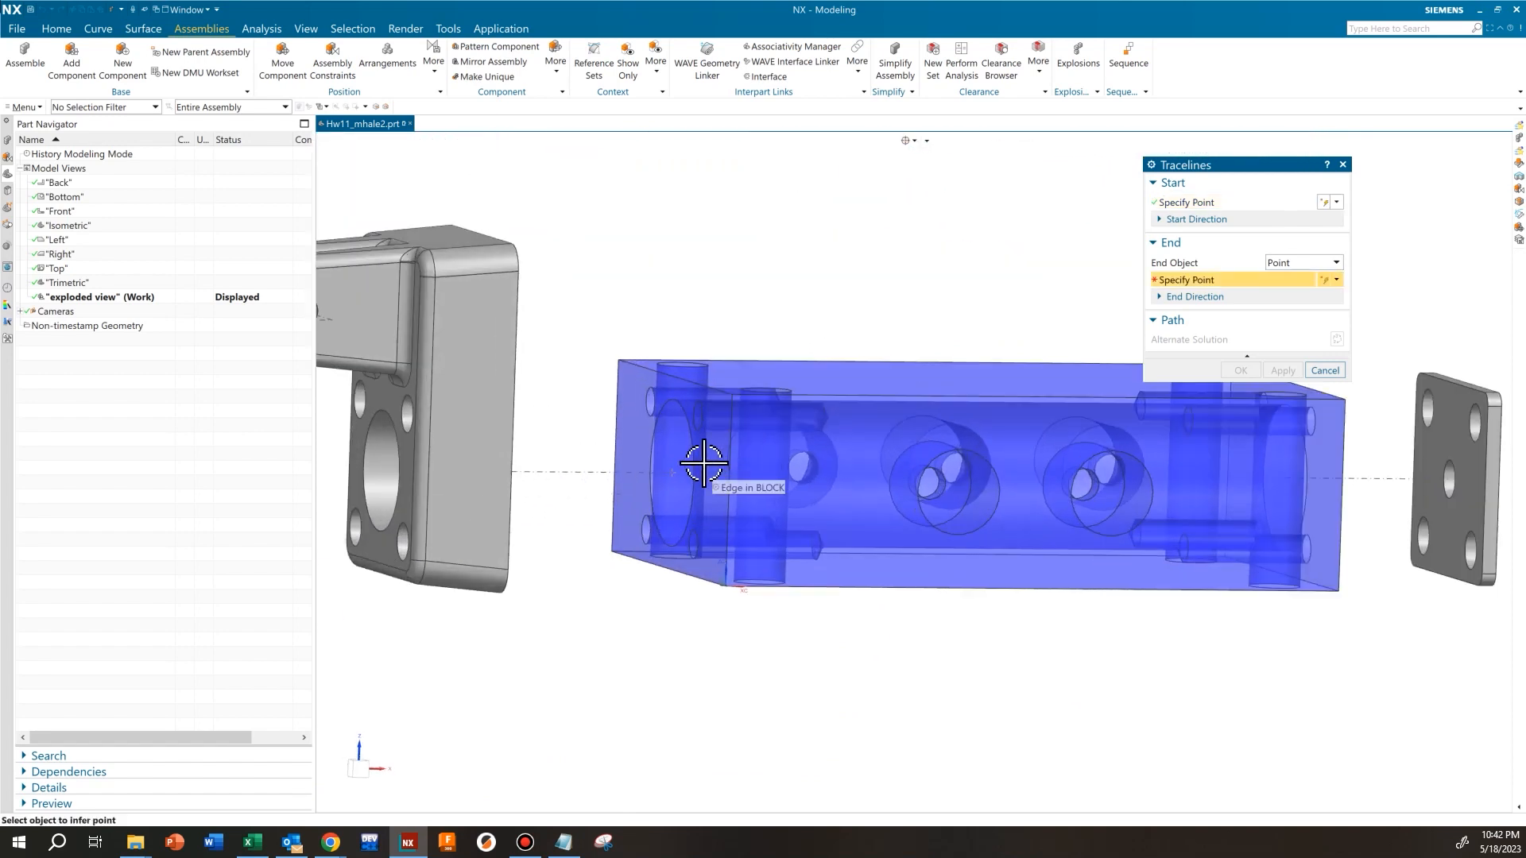
click(697, 462)
scroll(879, 511, down, 5)
middle_drag(991, 569, 847, 538)
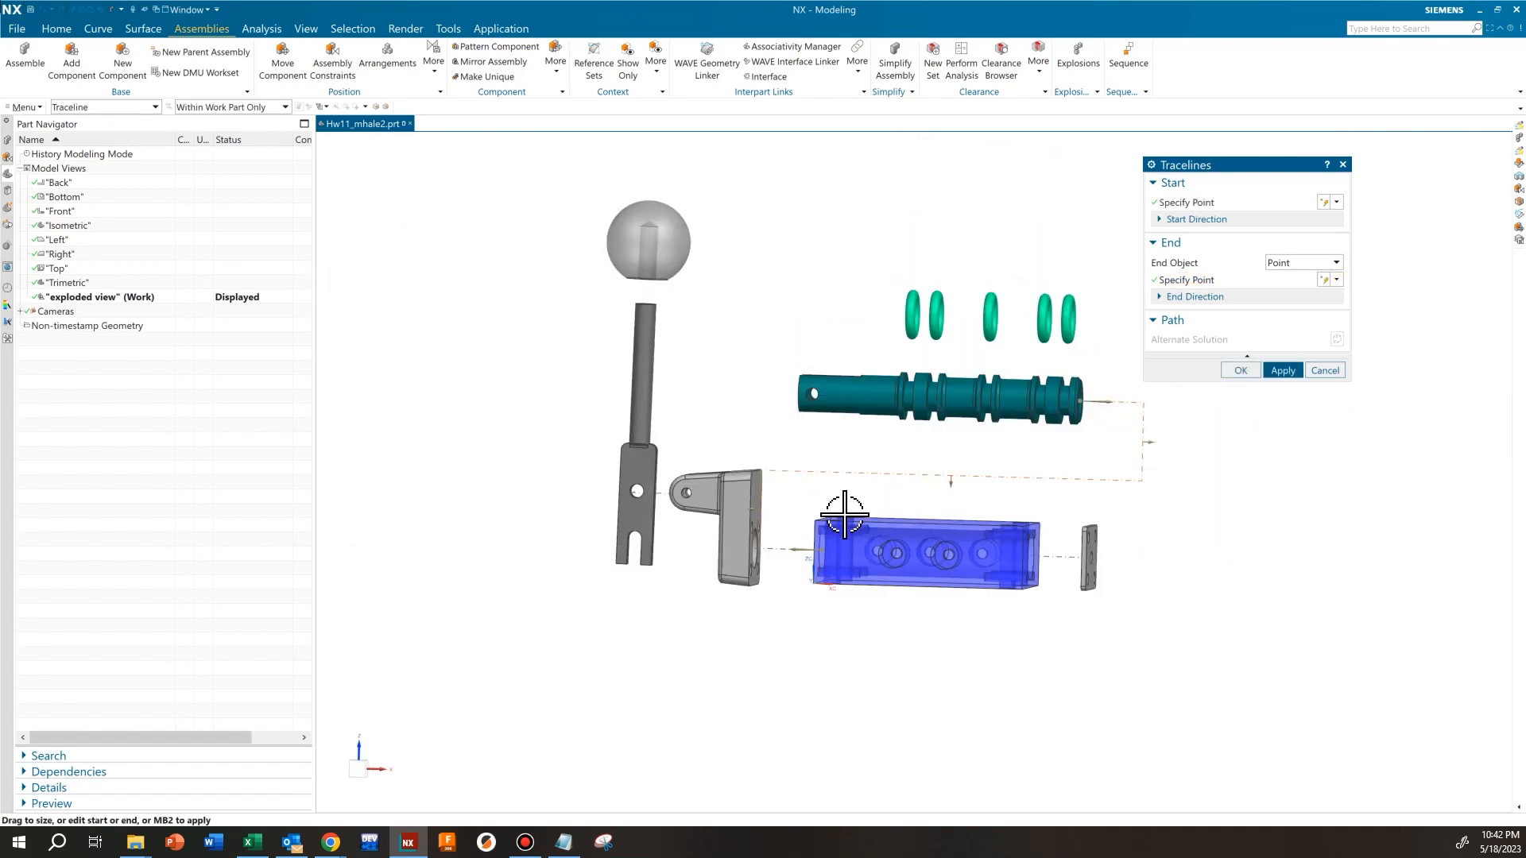
Shift the spool traceline's vertical segments to run between fulcrum and block and just beyond the spool's end, and apply the traceline
scroll(844, 518, up, 3)
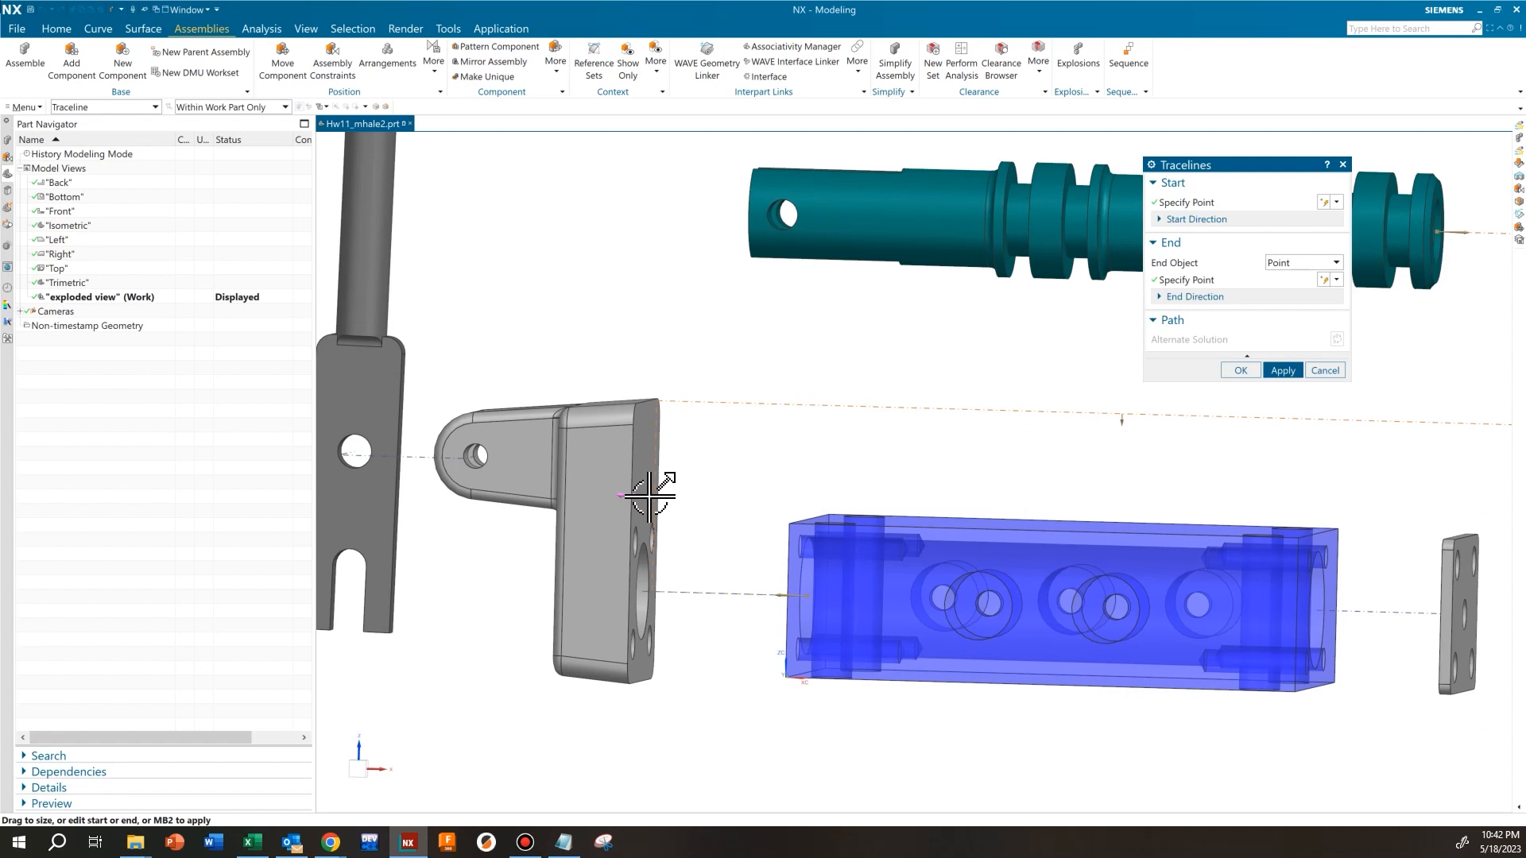
drag(648, 498, 680, 501)
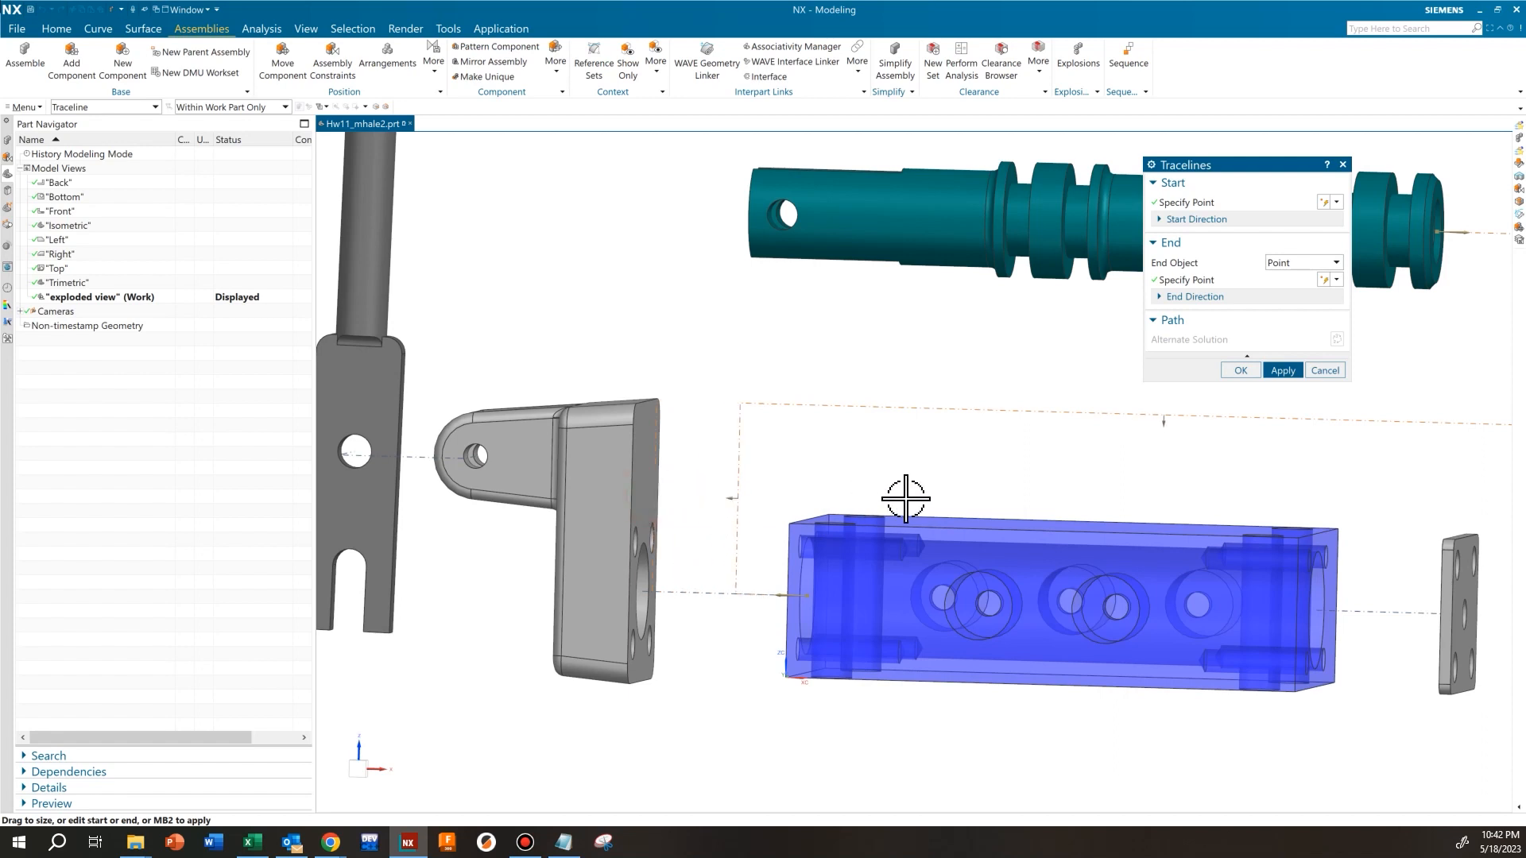
scroll(898, 493, down, 3)
middle_drag(896, 488, 975, 495)
scroll(953, 499, up, 3)
drag(1138, 384, 1088, 381)
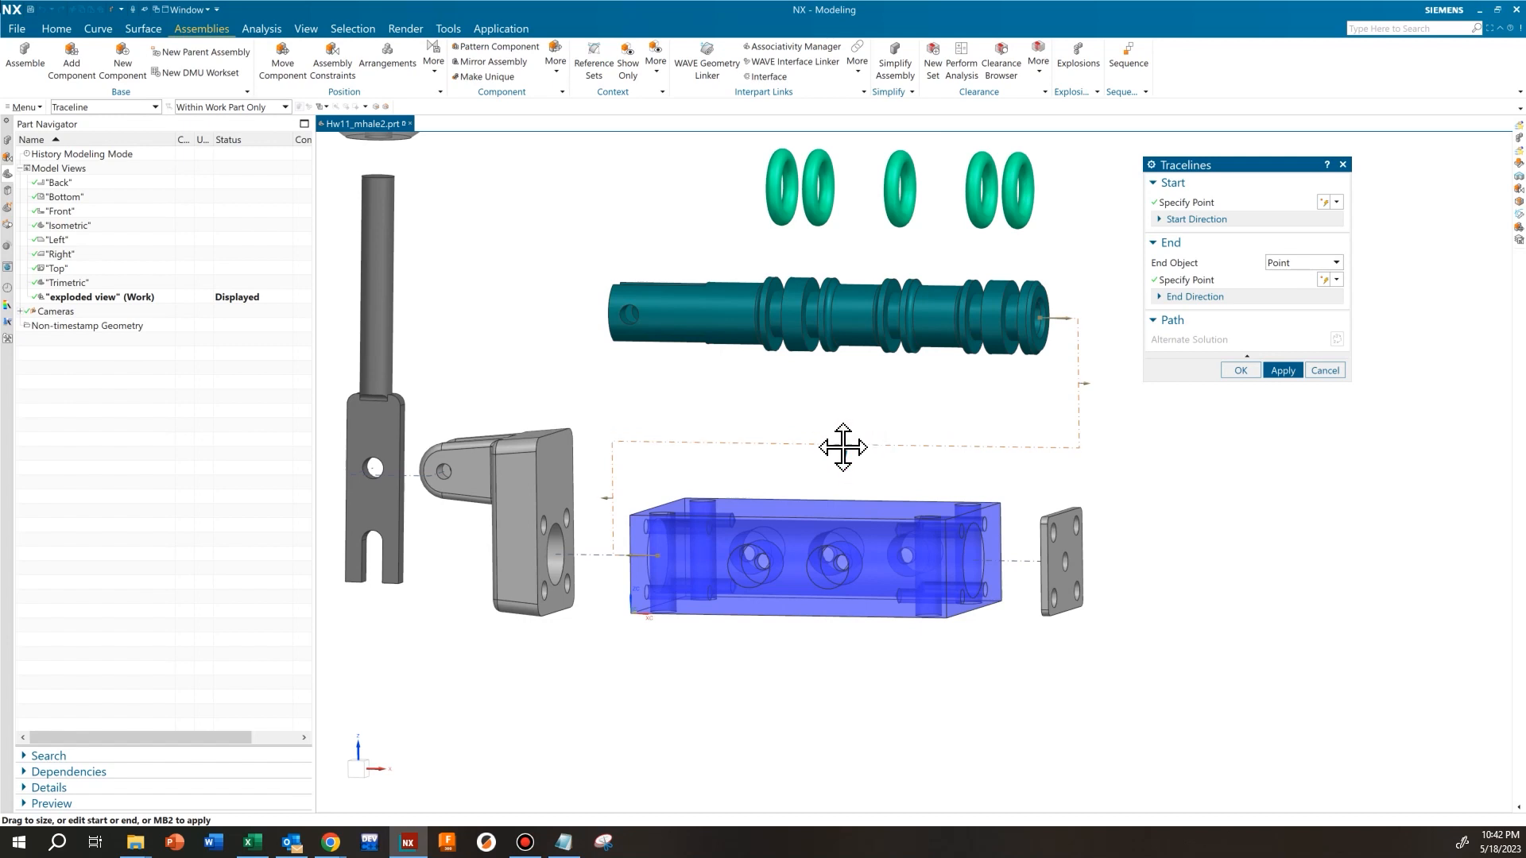
scroll(843, 446, down, 3)
click(1296, 370)
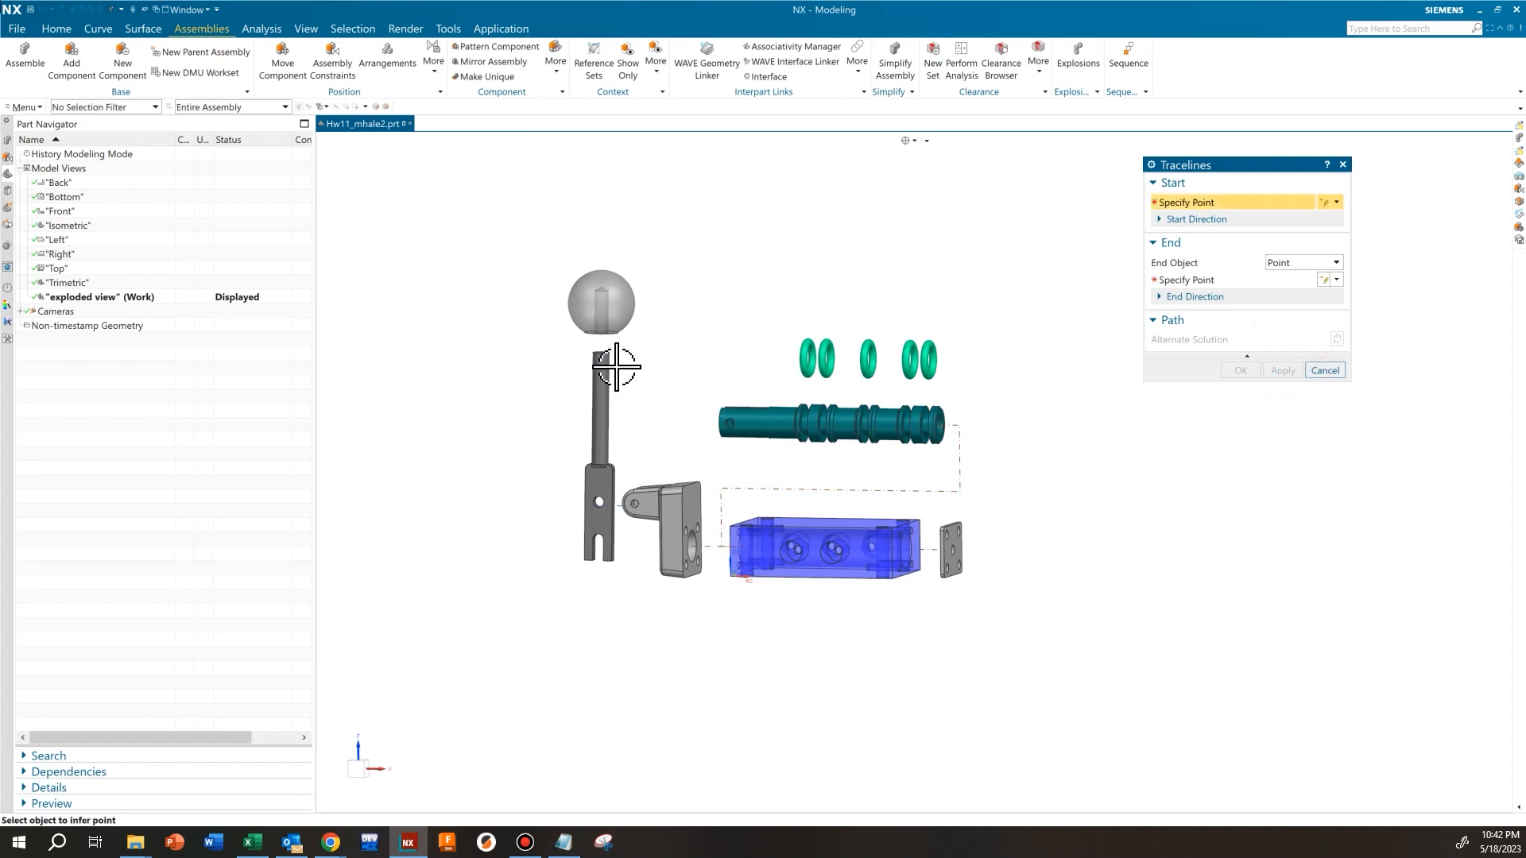
Define a traceline from the center of the knob's hole edge to the center of the operating lever rod's top edge
shift+middle_drag(619, 367, 690, 458)
scroll(647, 450, up, 5)
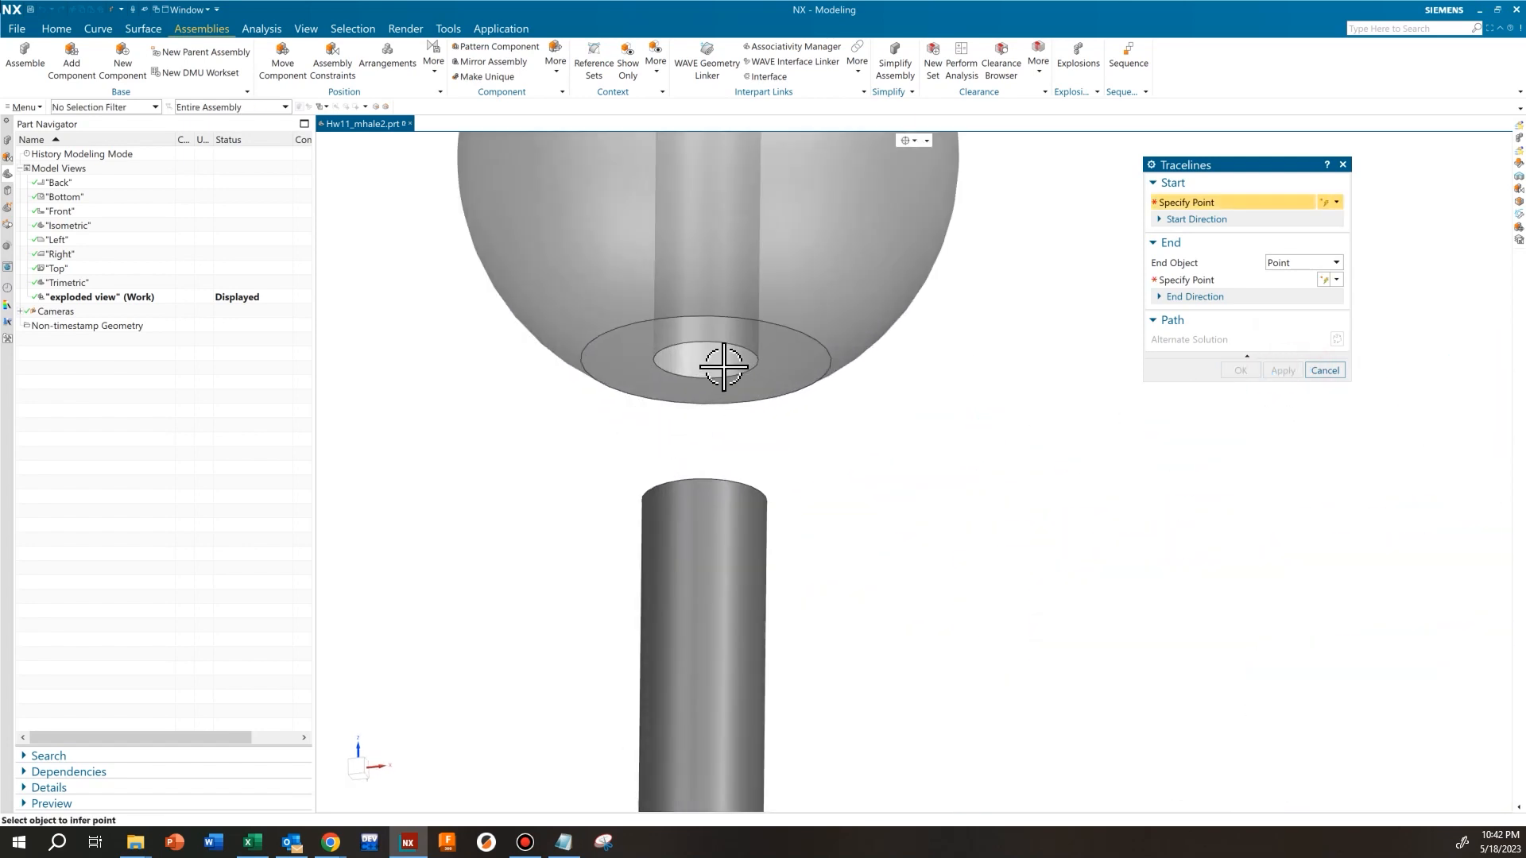
click(733, 347)
middle_drag(770, 436, 821, 487)
click(723, 468)
scroll(681, 399, down, 1)
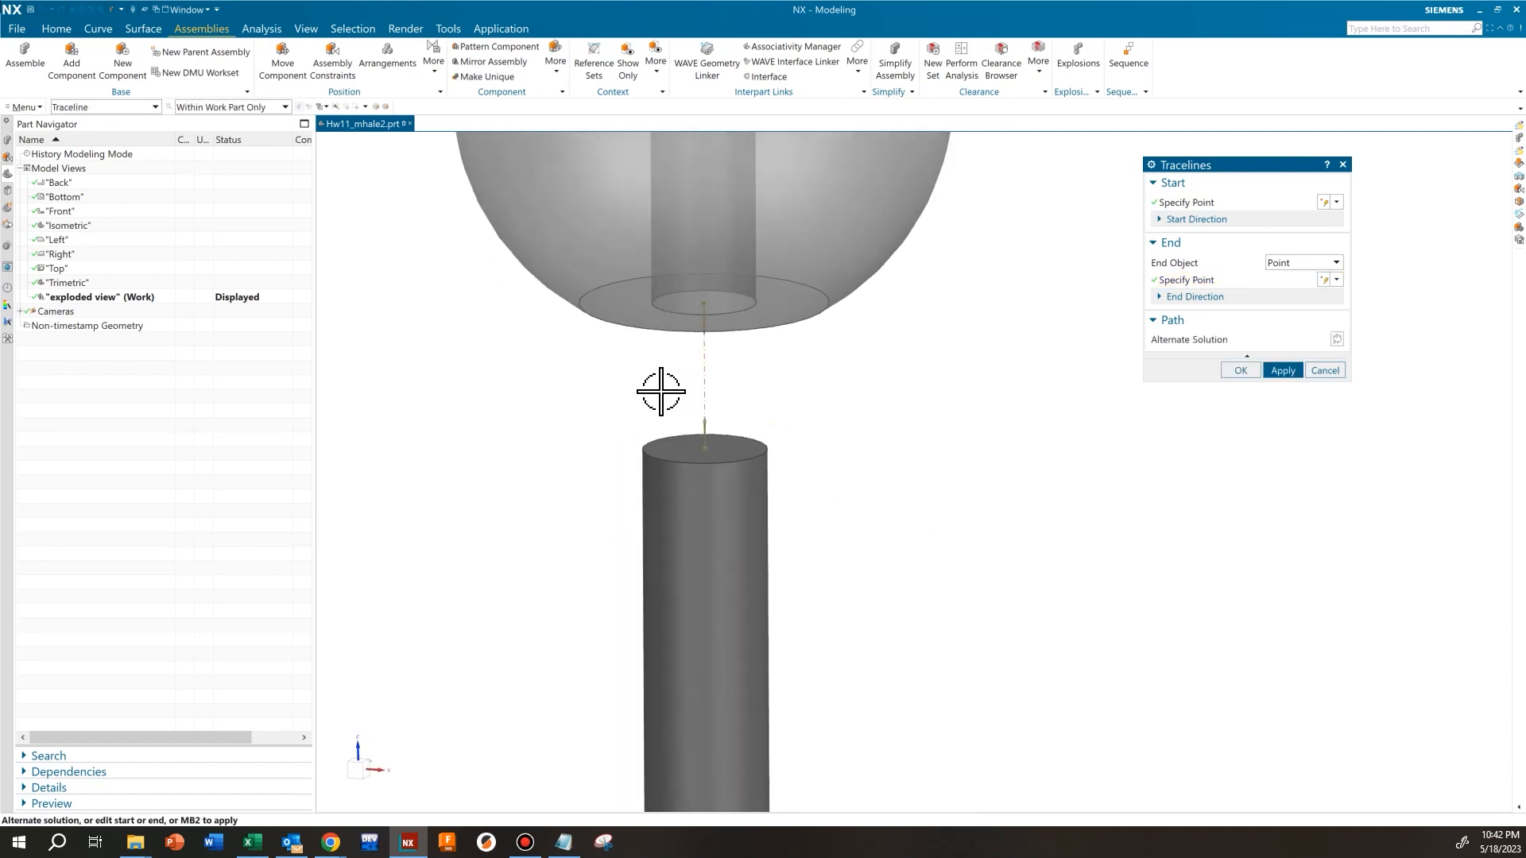
scroll(670, 380, up, 2)
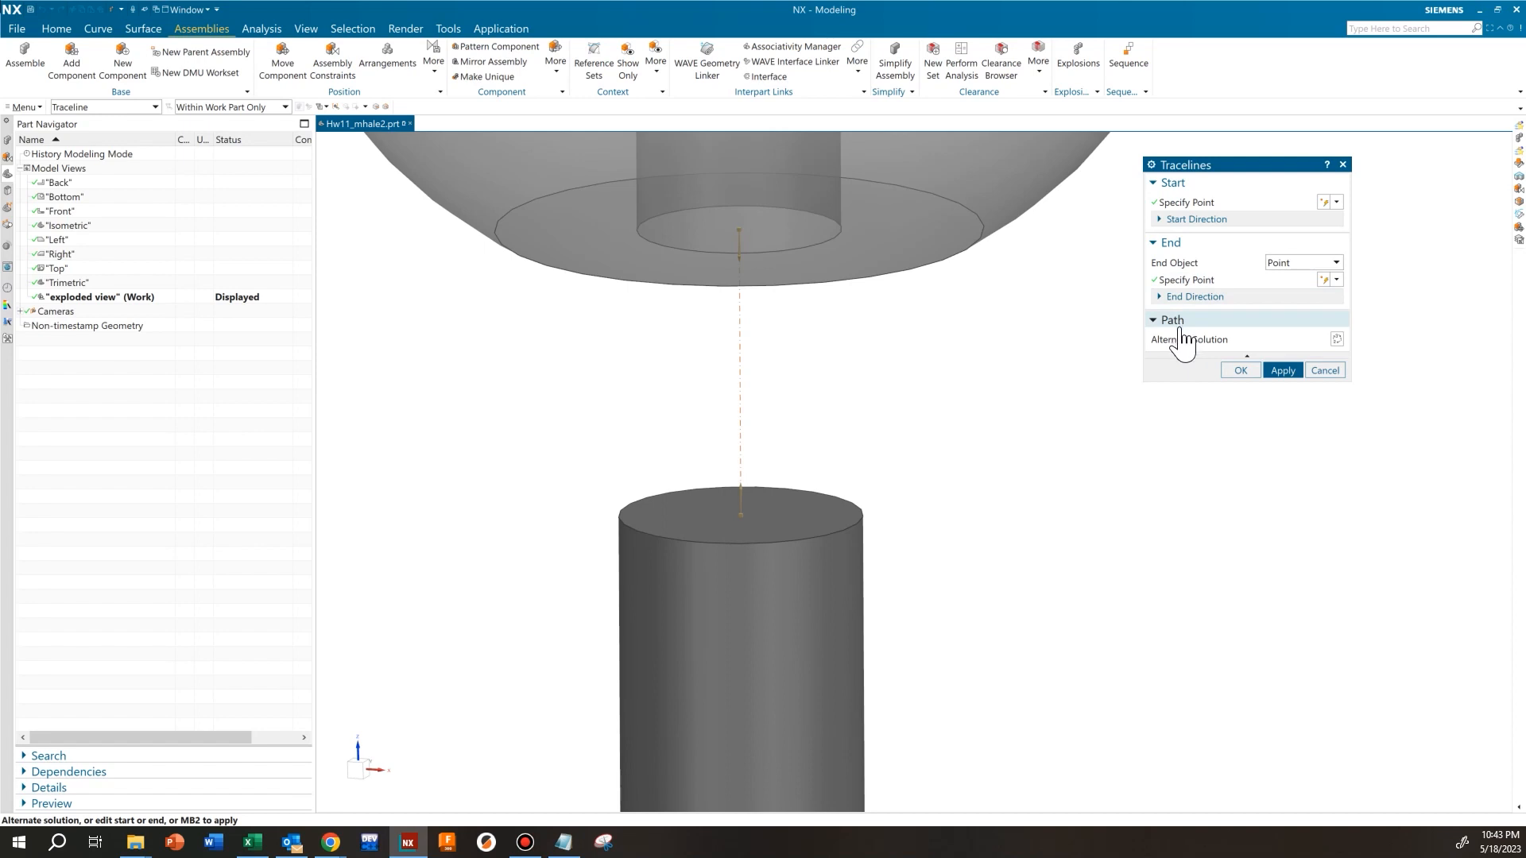
Try the alternate stepped path for the knob traceline, move its offset segment, and return to the straight path
click(1338, 339)
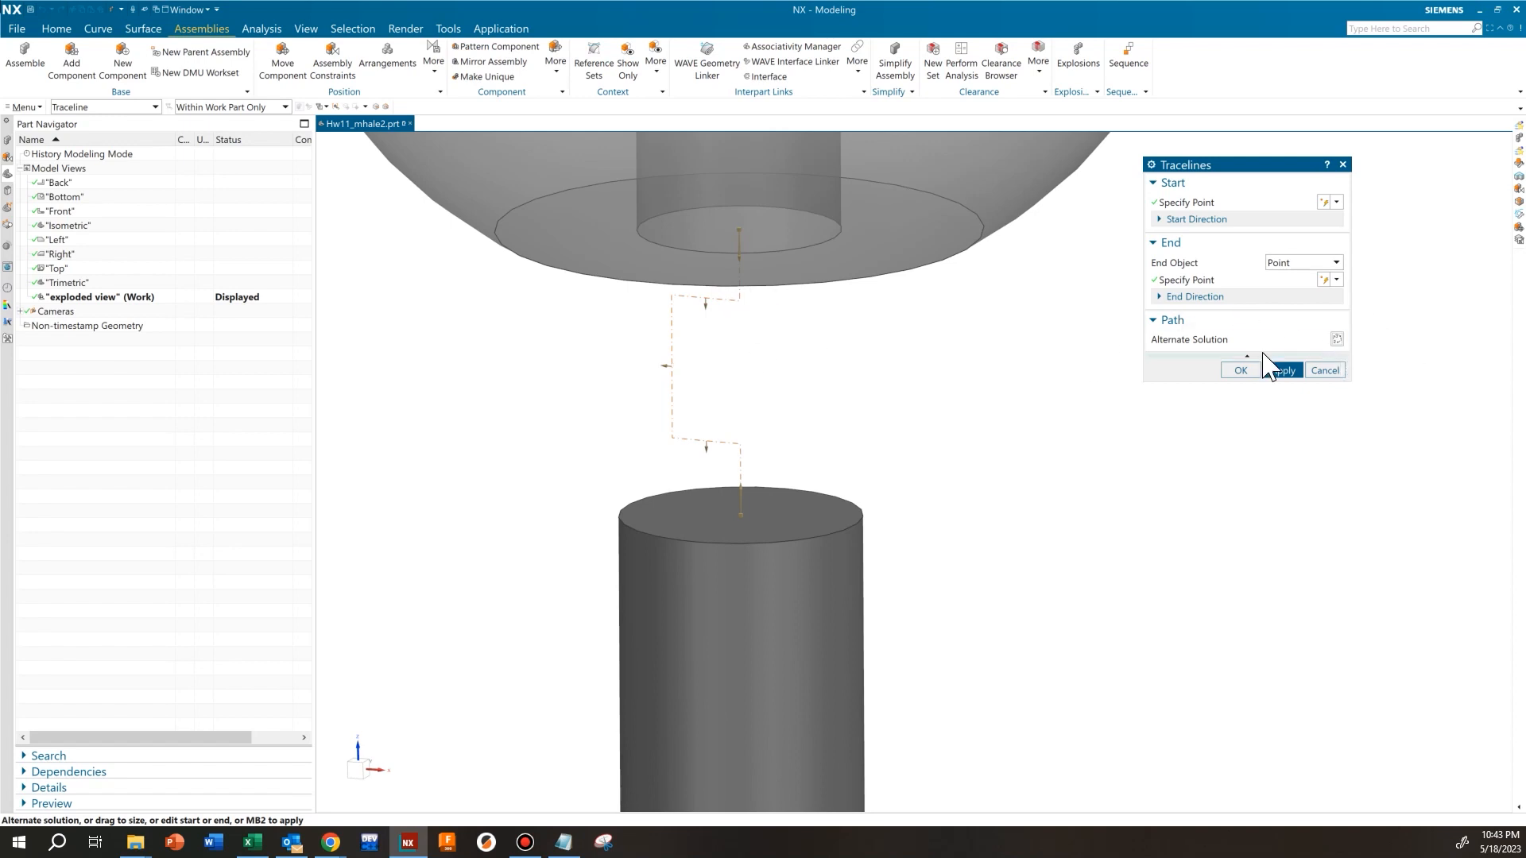
click(1336, 340)
click(1336, 341)
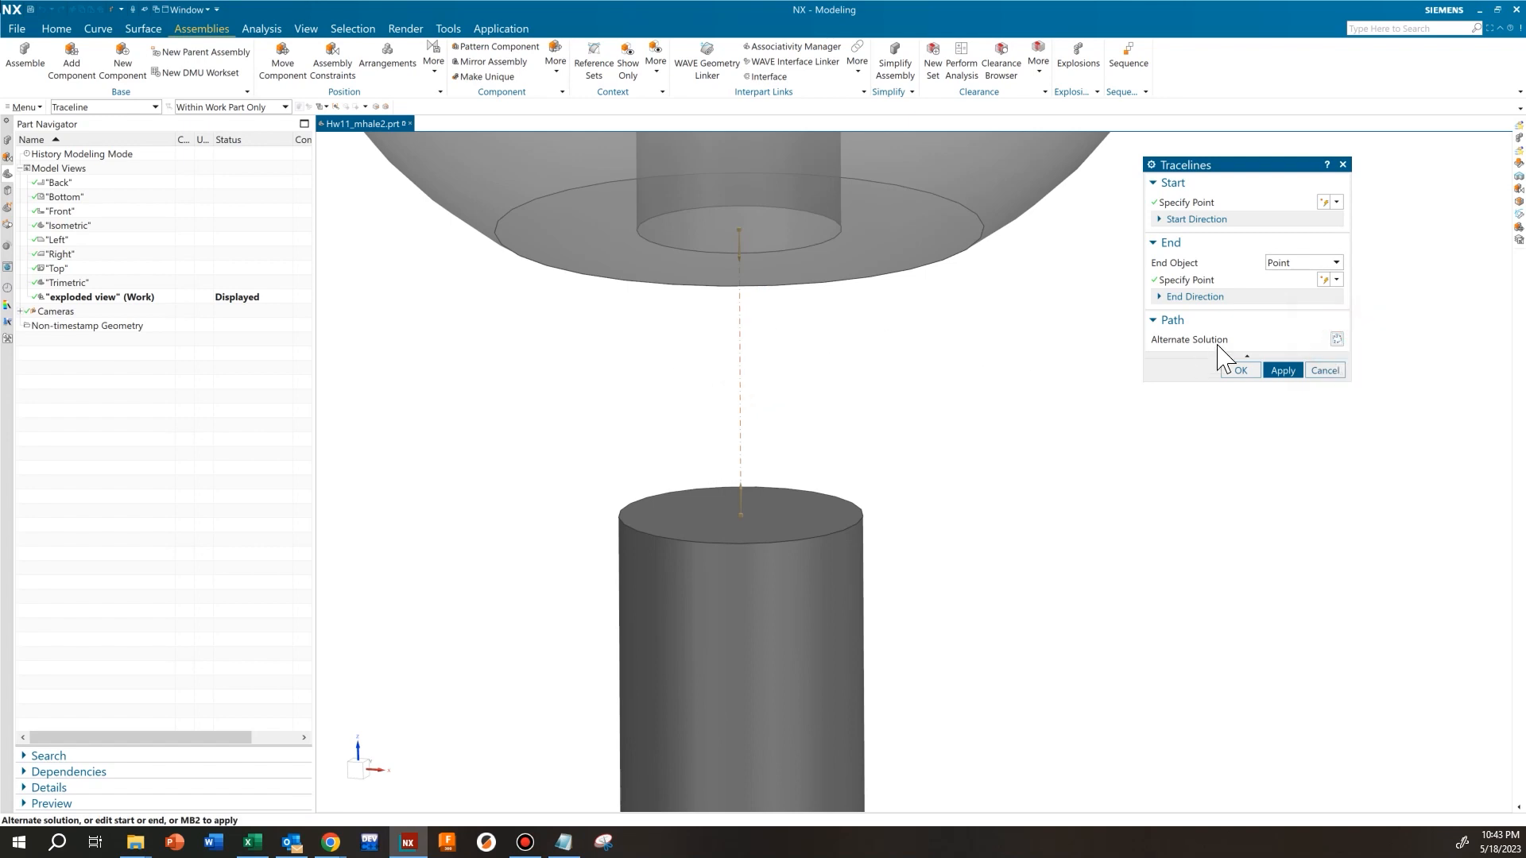
click(1336, 340)
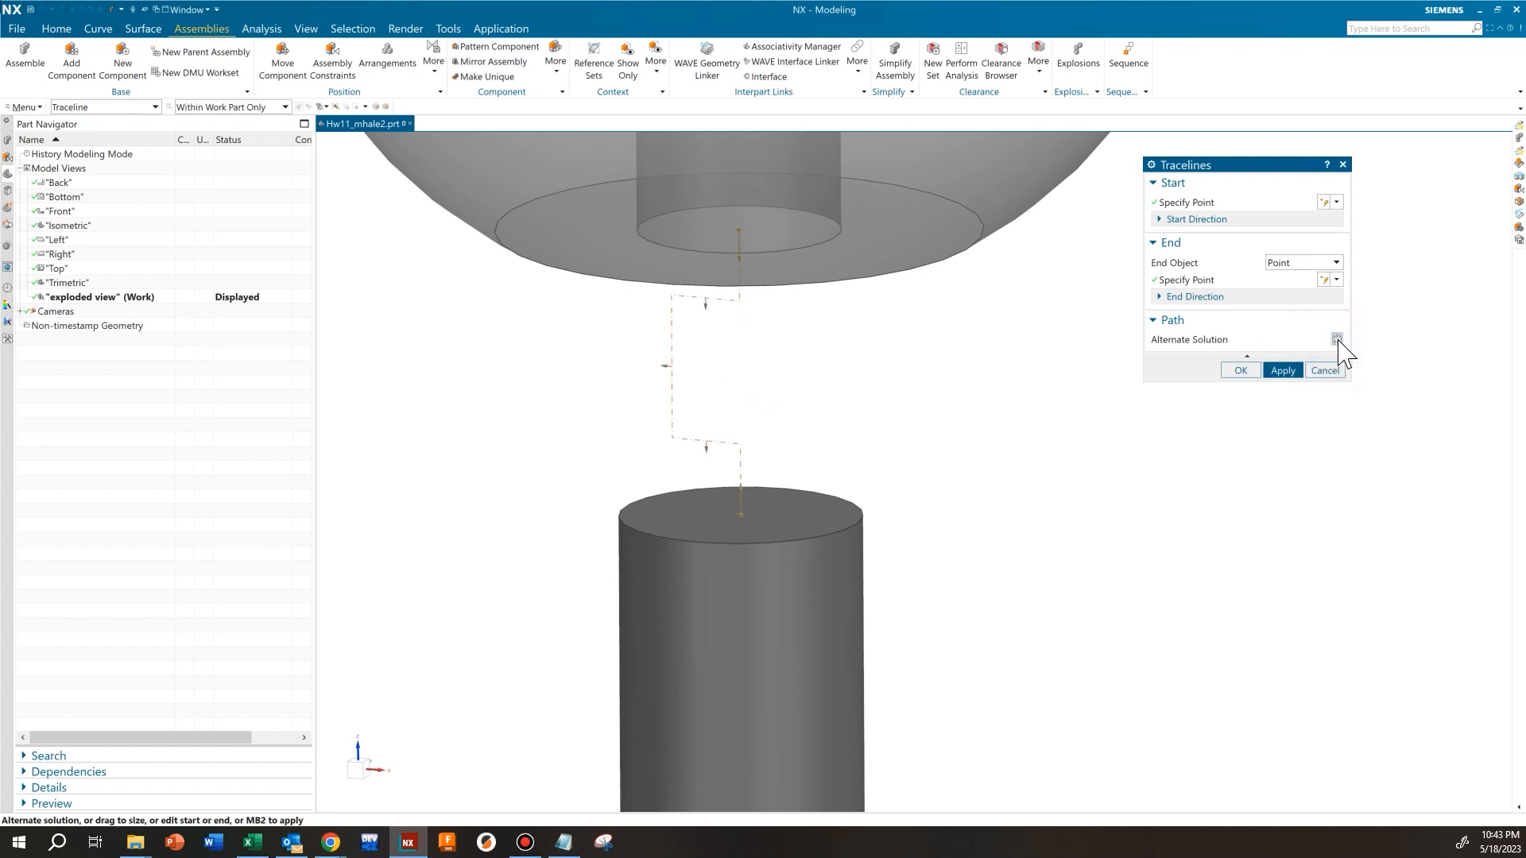
click(669, 368)
drag(638, 367, 673, 371)
click(1337, 340)
Accept the straight traceline between the knob and the operating lever and finish adding tracelines
scroll(874, 445, down, 5)
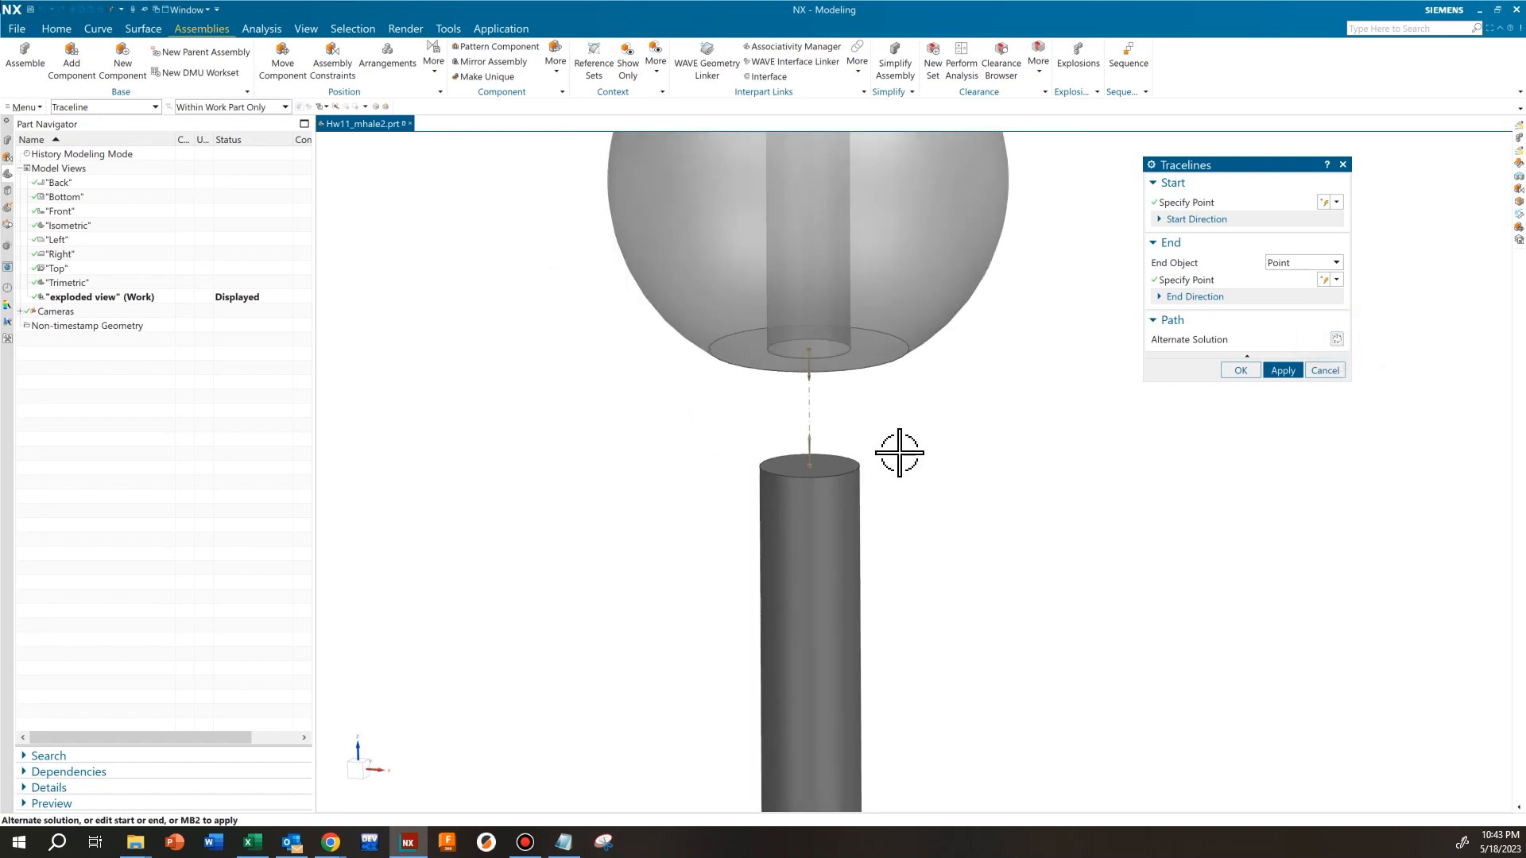
shift+middle_drag(1101, 595, 1086, 589)
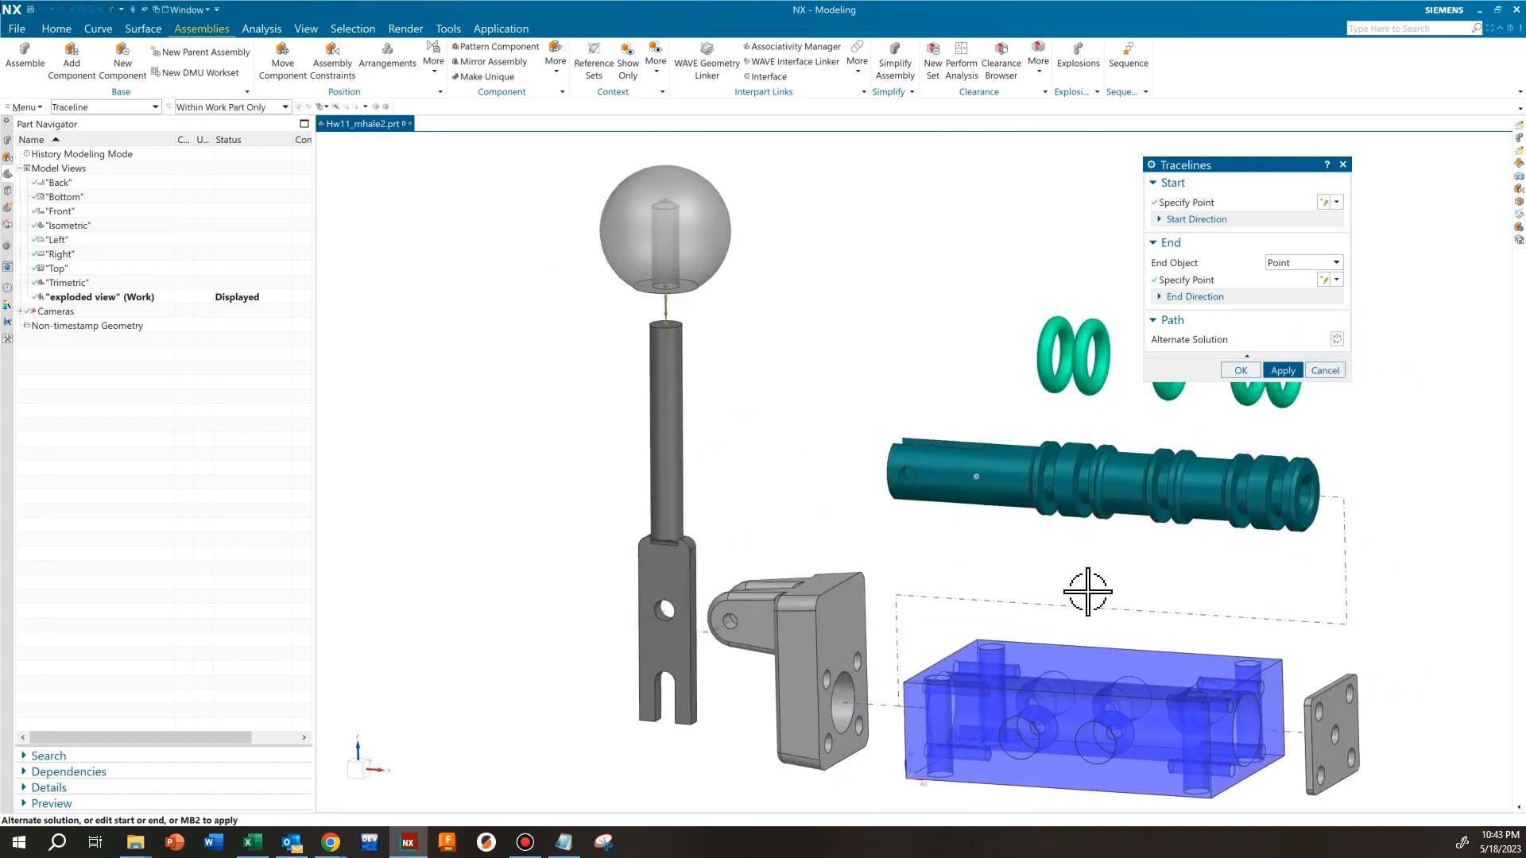
click(1240, 371)
Edit the spool-to-block traceline, moving its long middle segment slightly closer to the spool
scroll(1240, 520, up, 3)
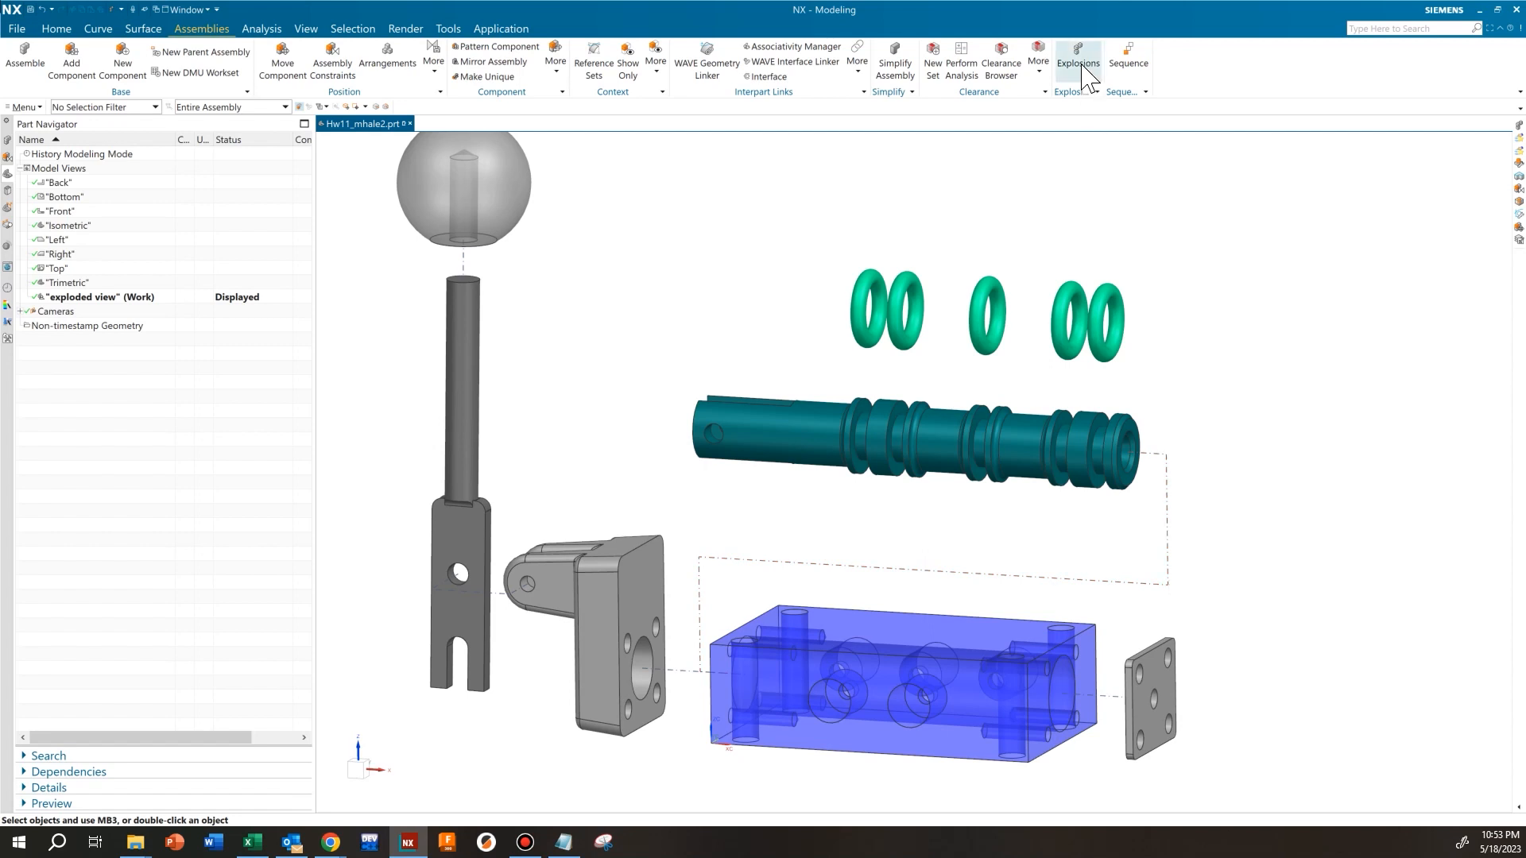
double_click(1171, 520)
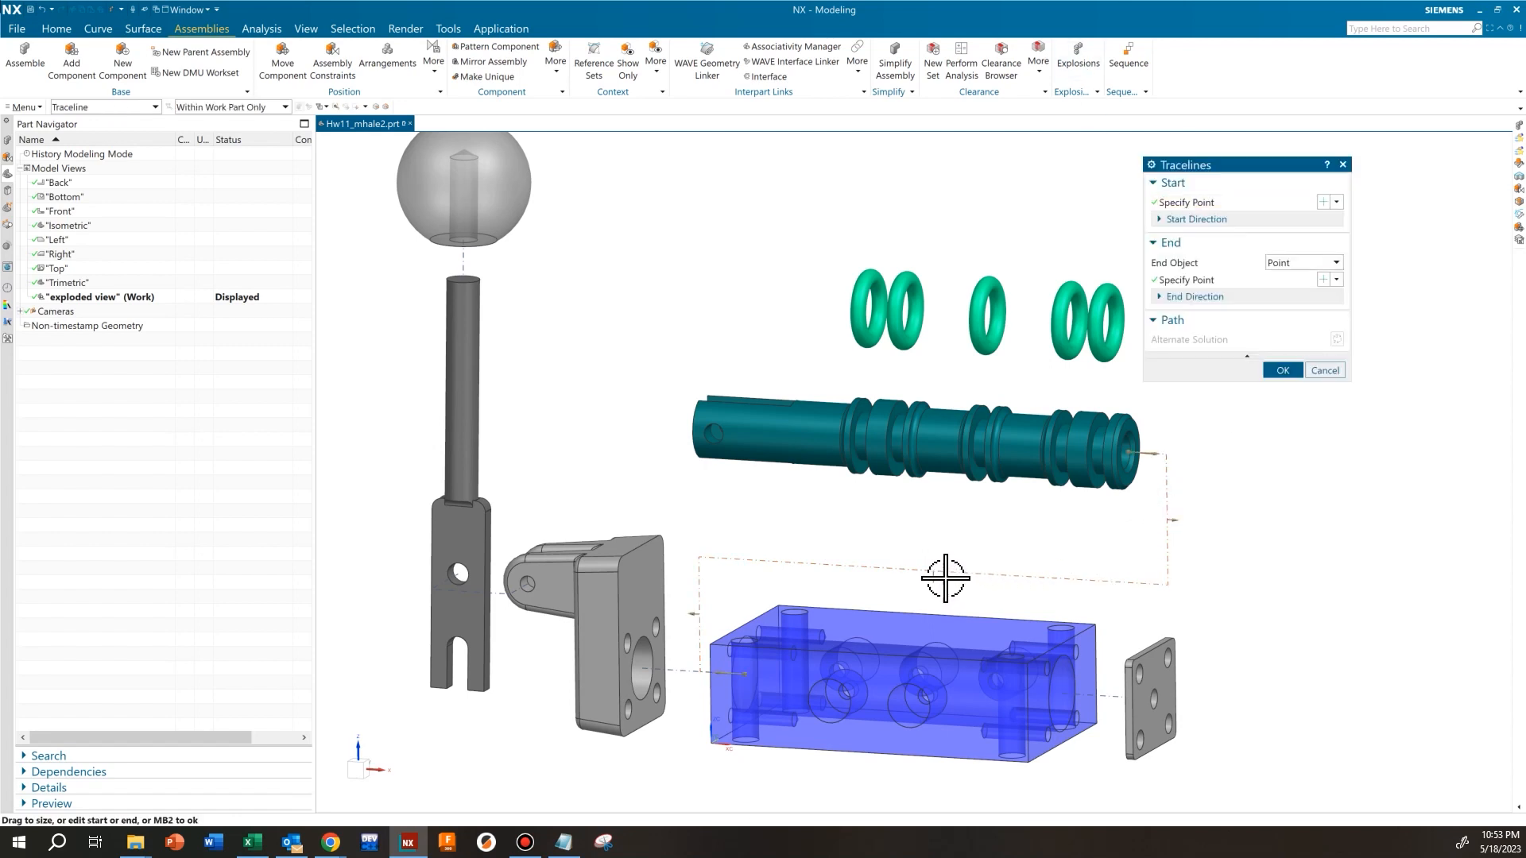
drag(937, 570, 938, 558)
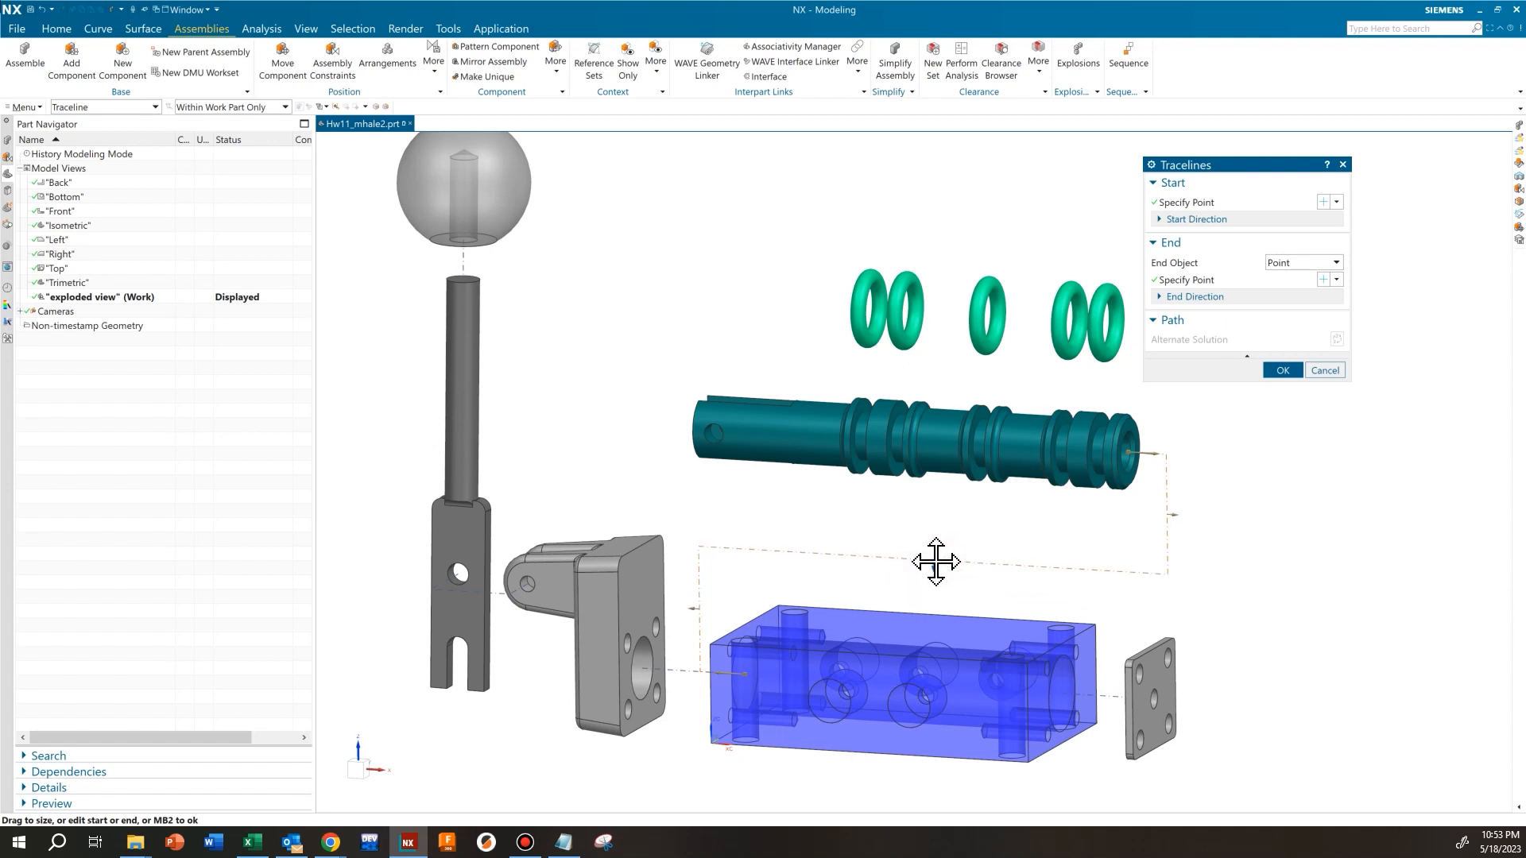
click(1281, 371)
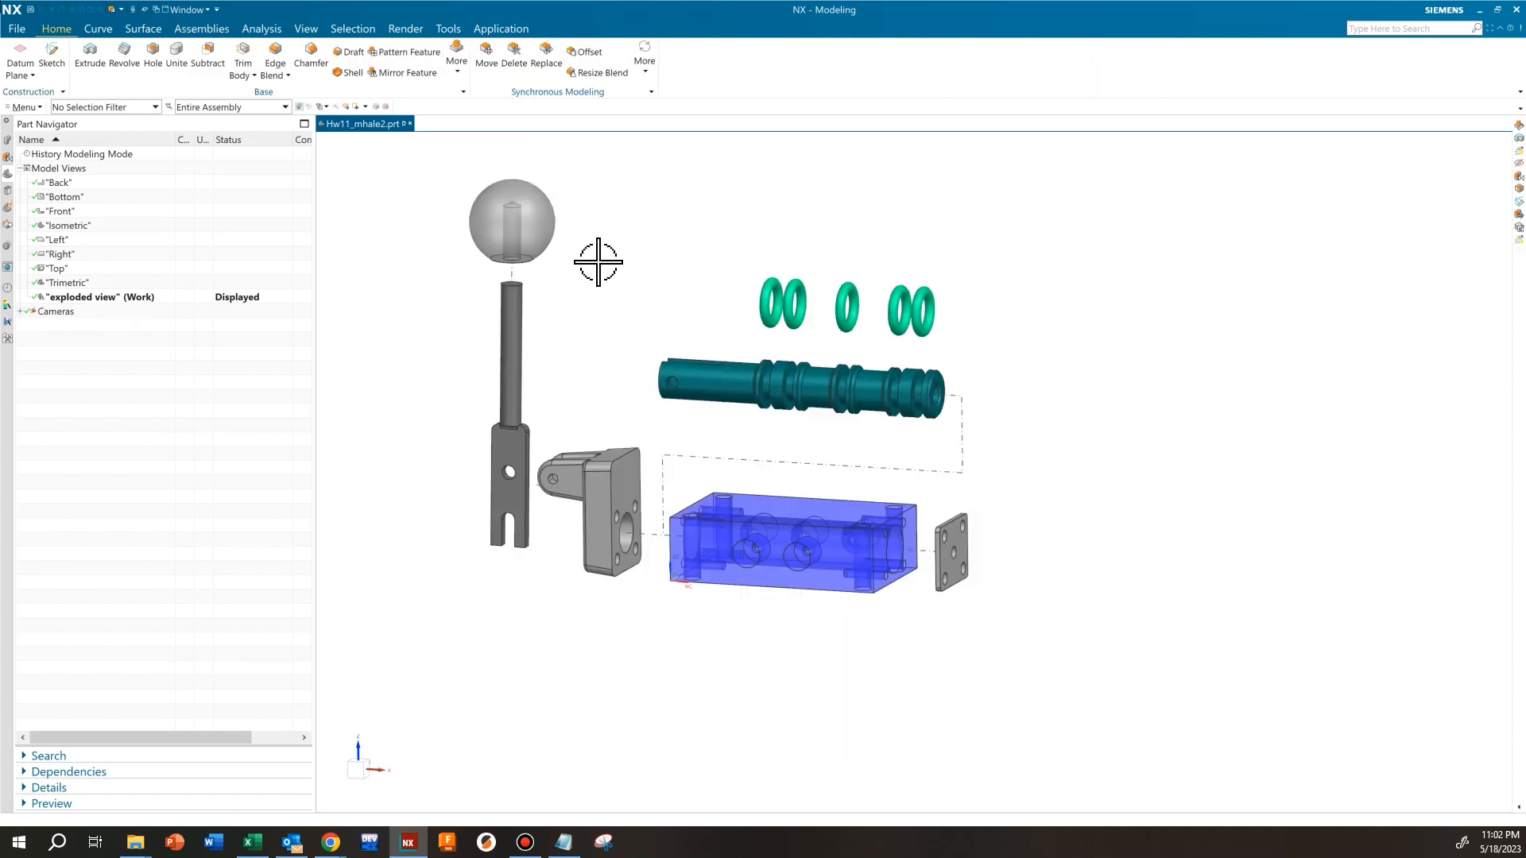
Switch to the Drafting application and create a sheet from the B-size template, leaving the title block cells empty
click(502, 30)
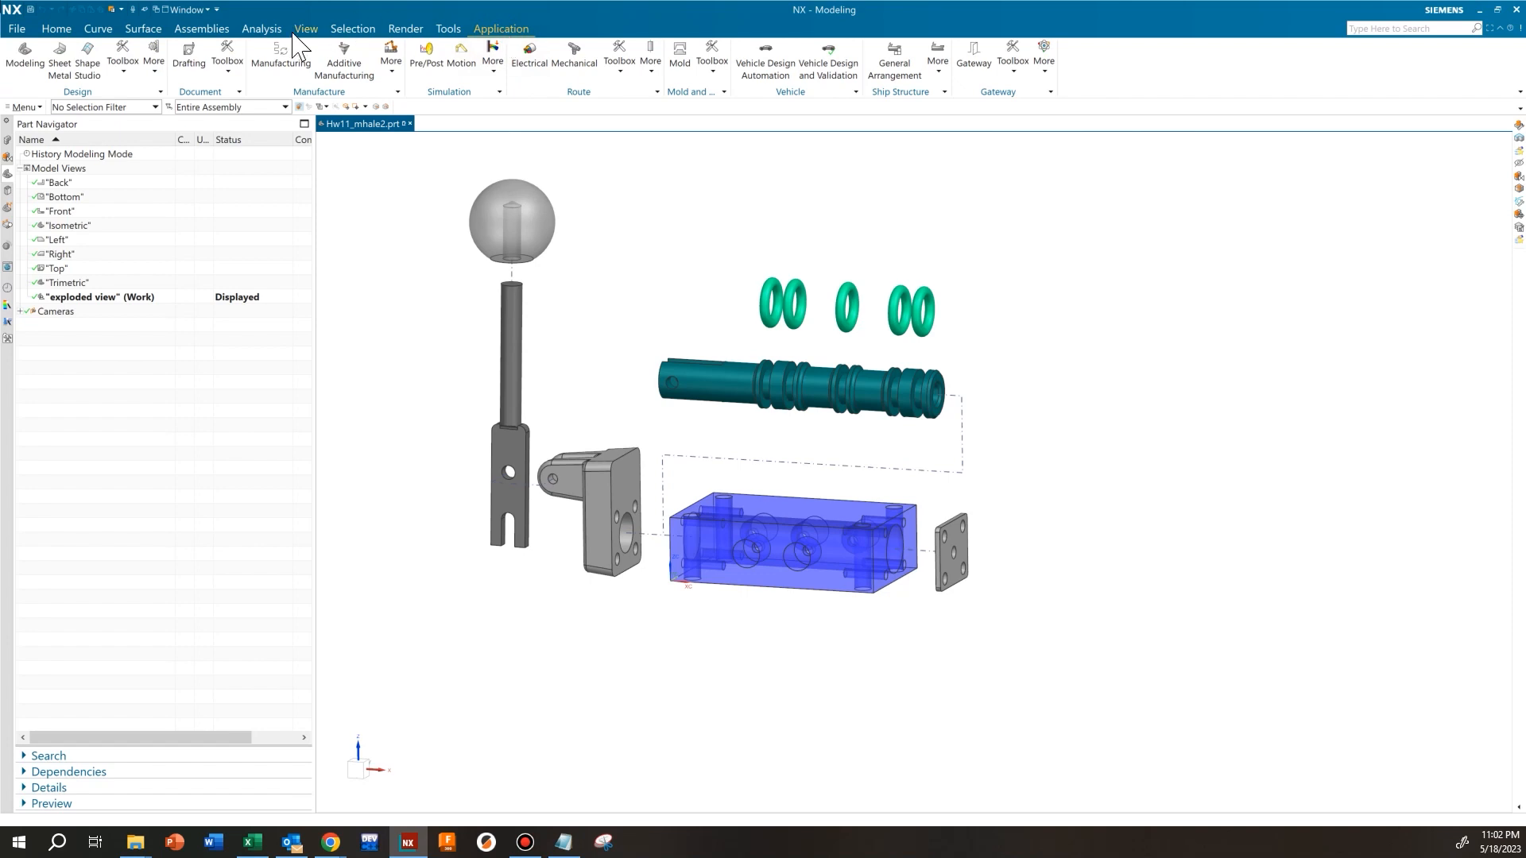
click(190, 54)
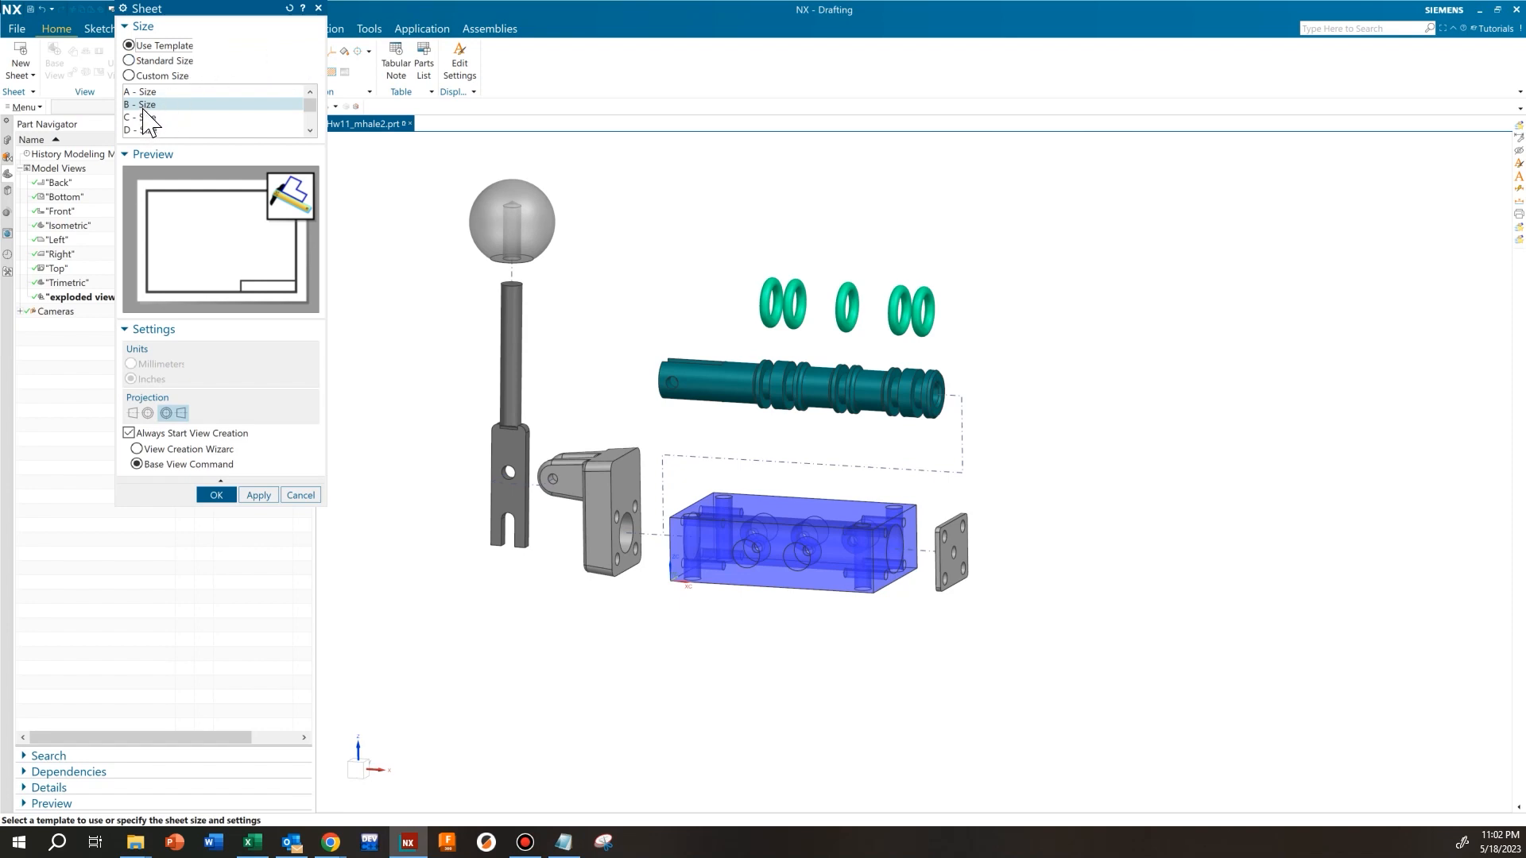
click(228, 496)
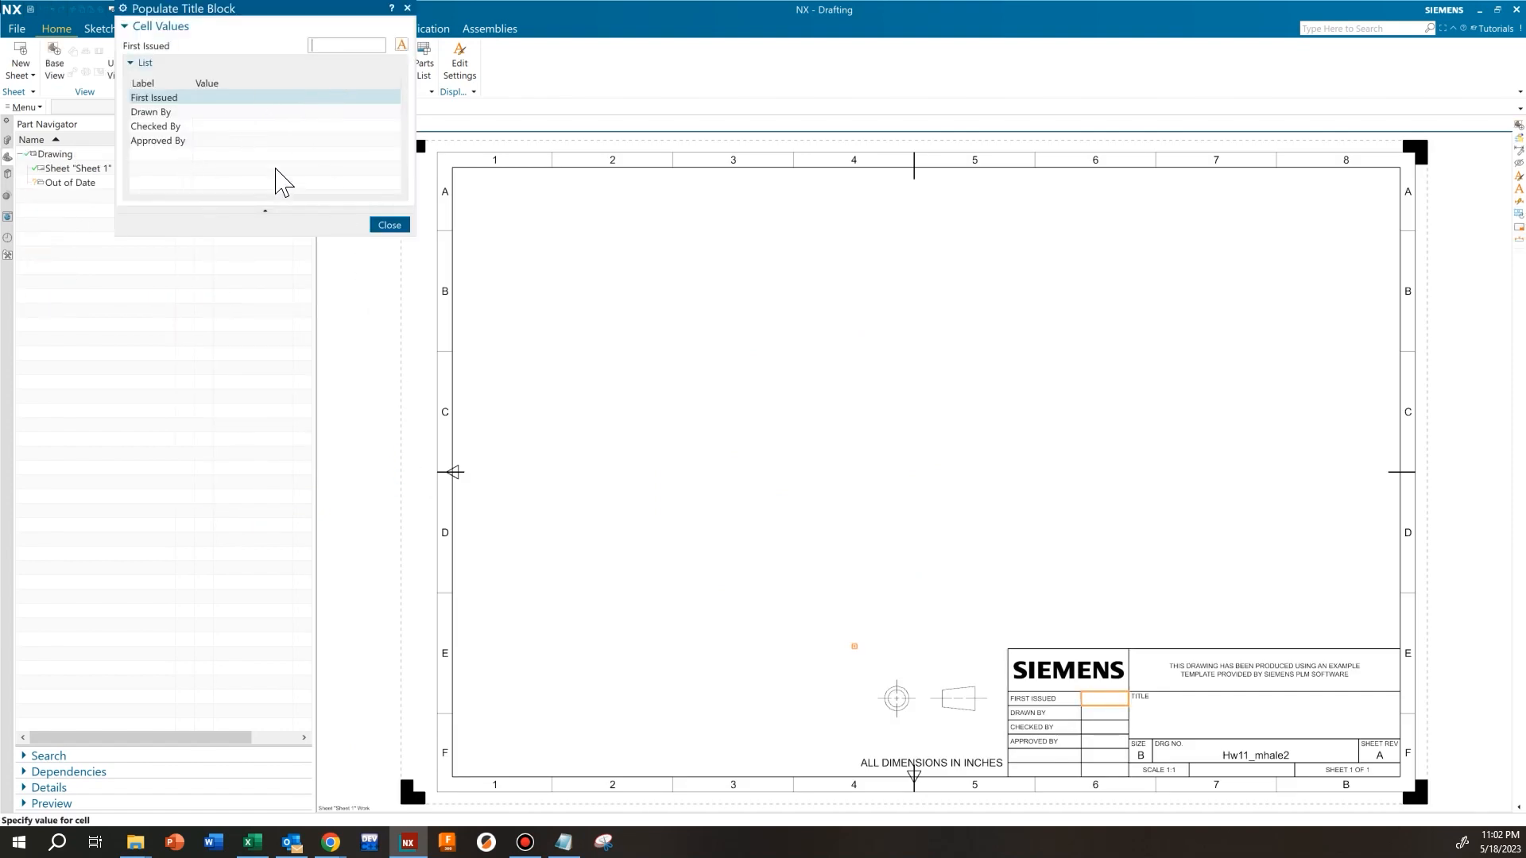
click(387, 226)
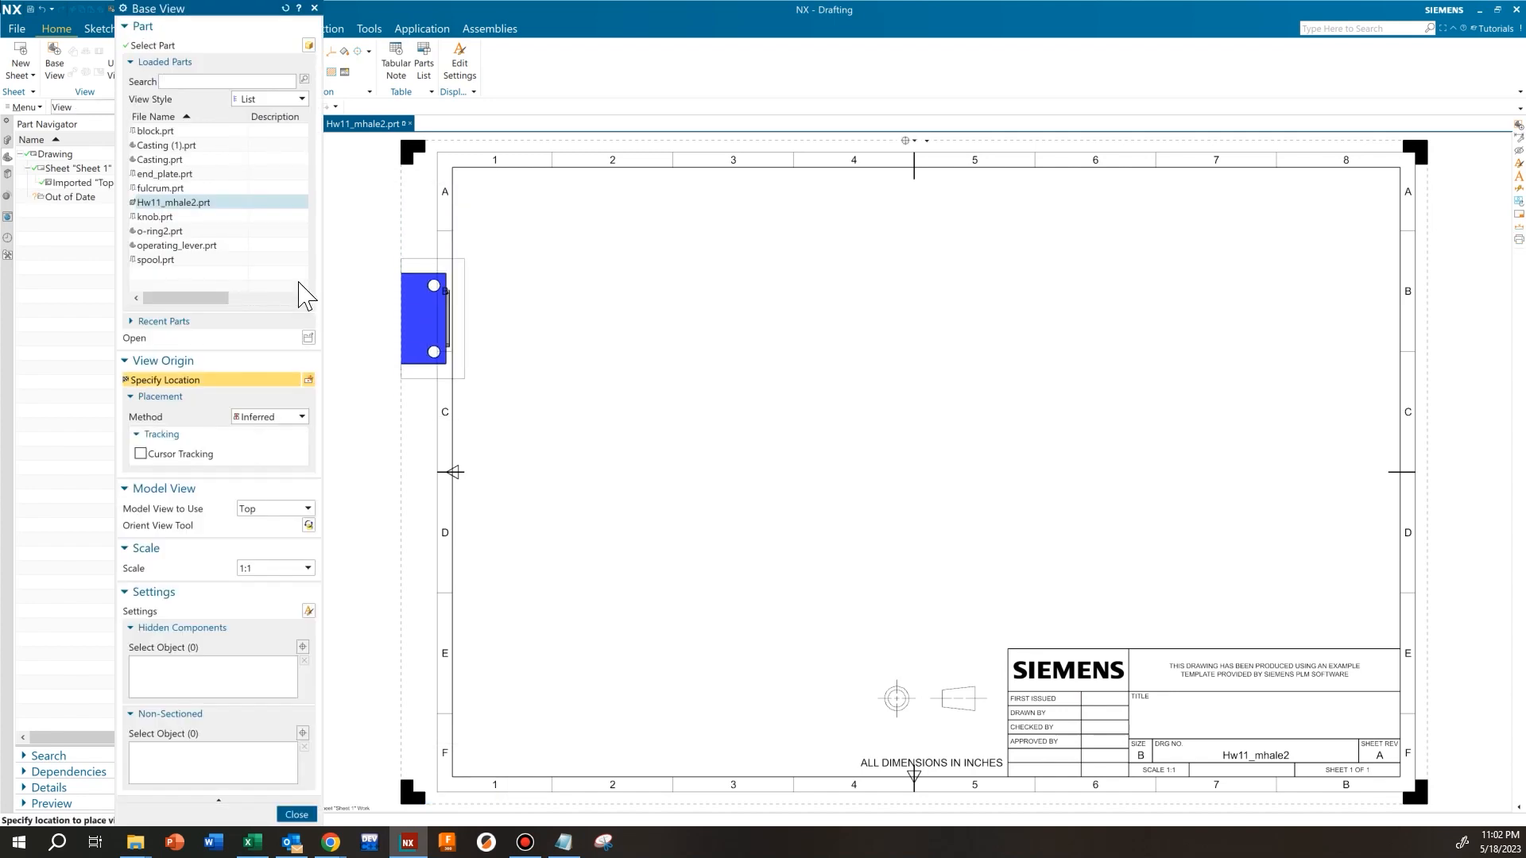
Place a base view of the assembly using the exploded view model view, left of the sheet's center above the title block
click(167, 62)
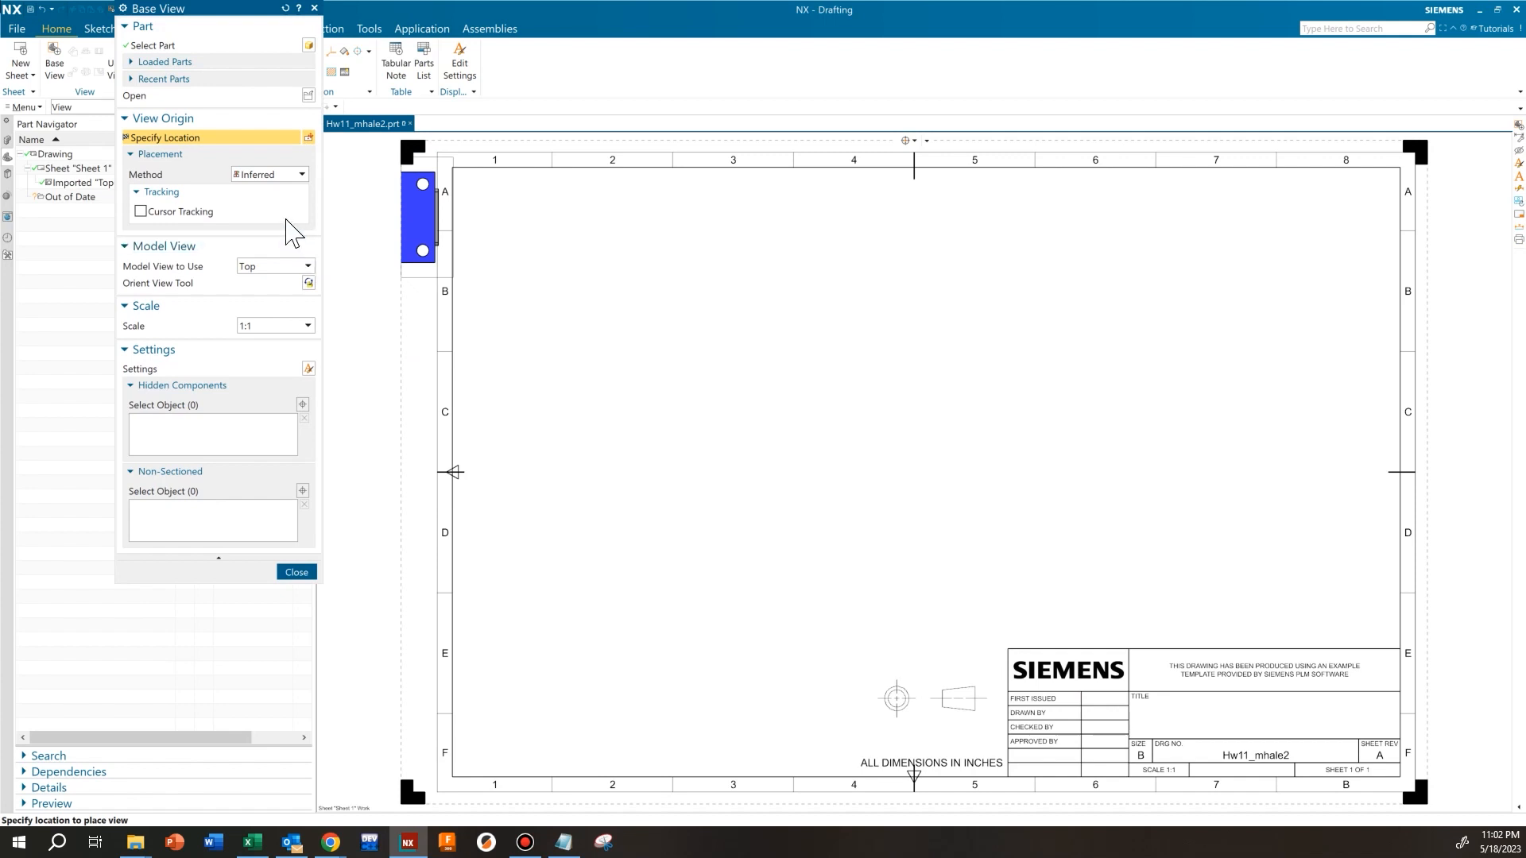
click(141, 26)
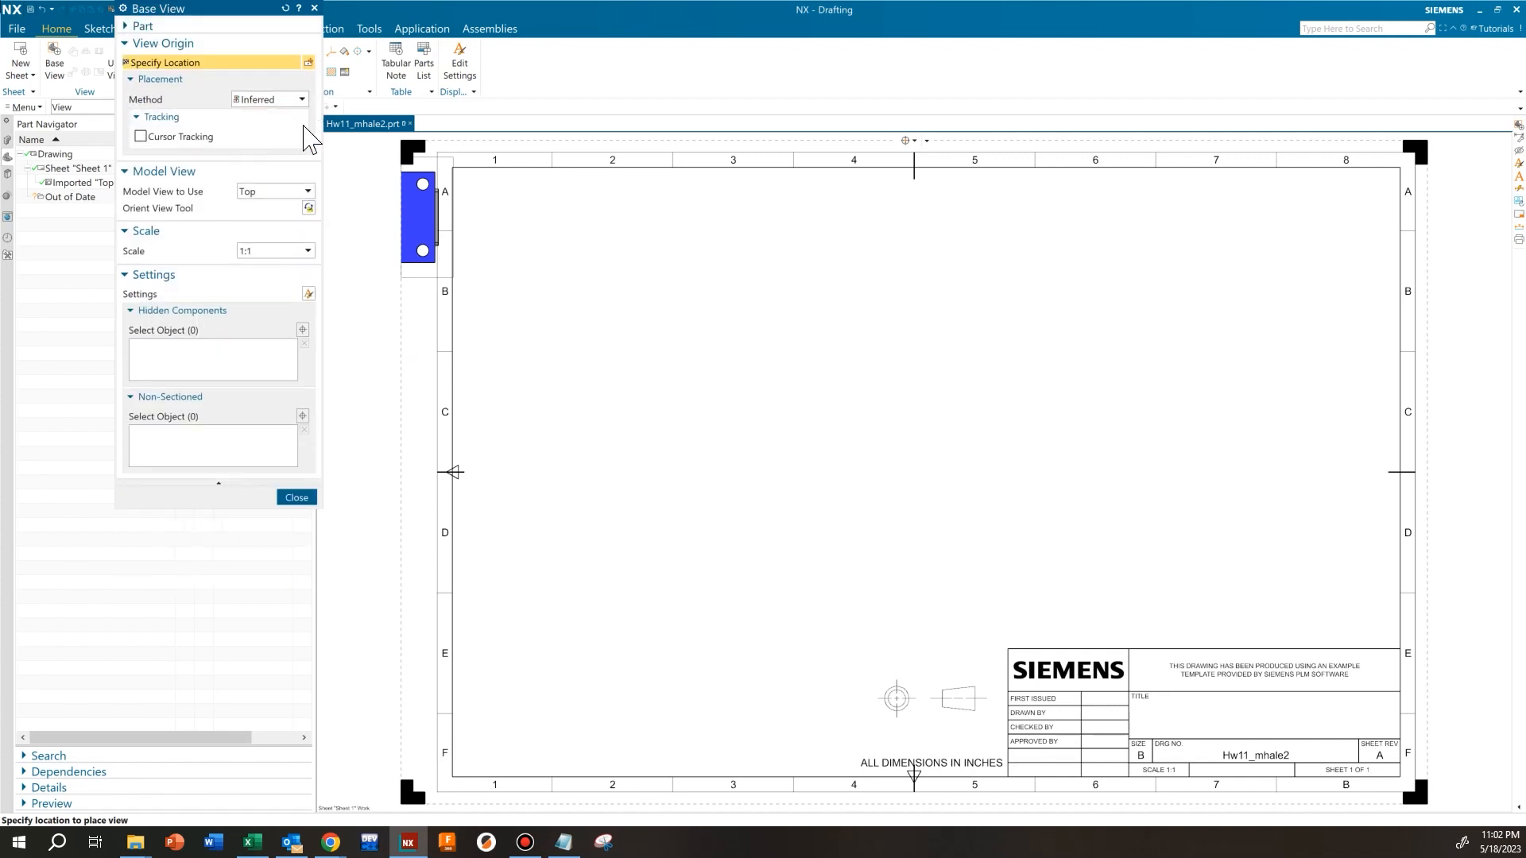
drag(221, 16, 296, 239)
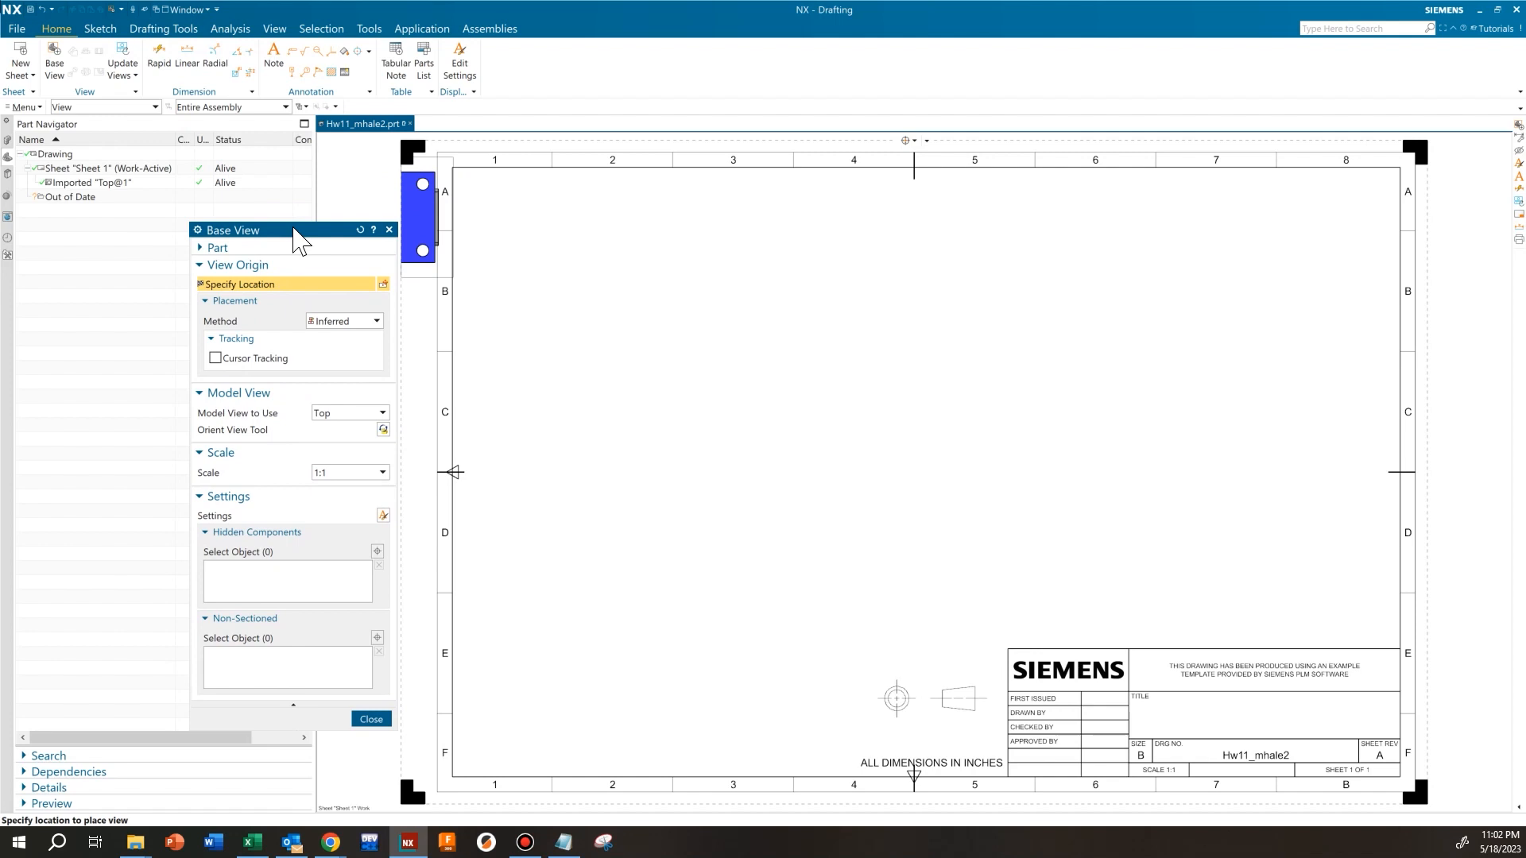
click(231, 338)
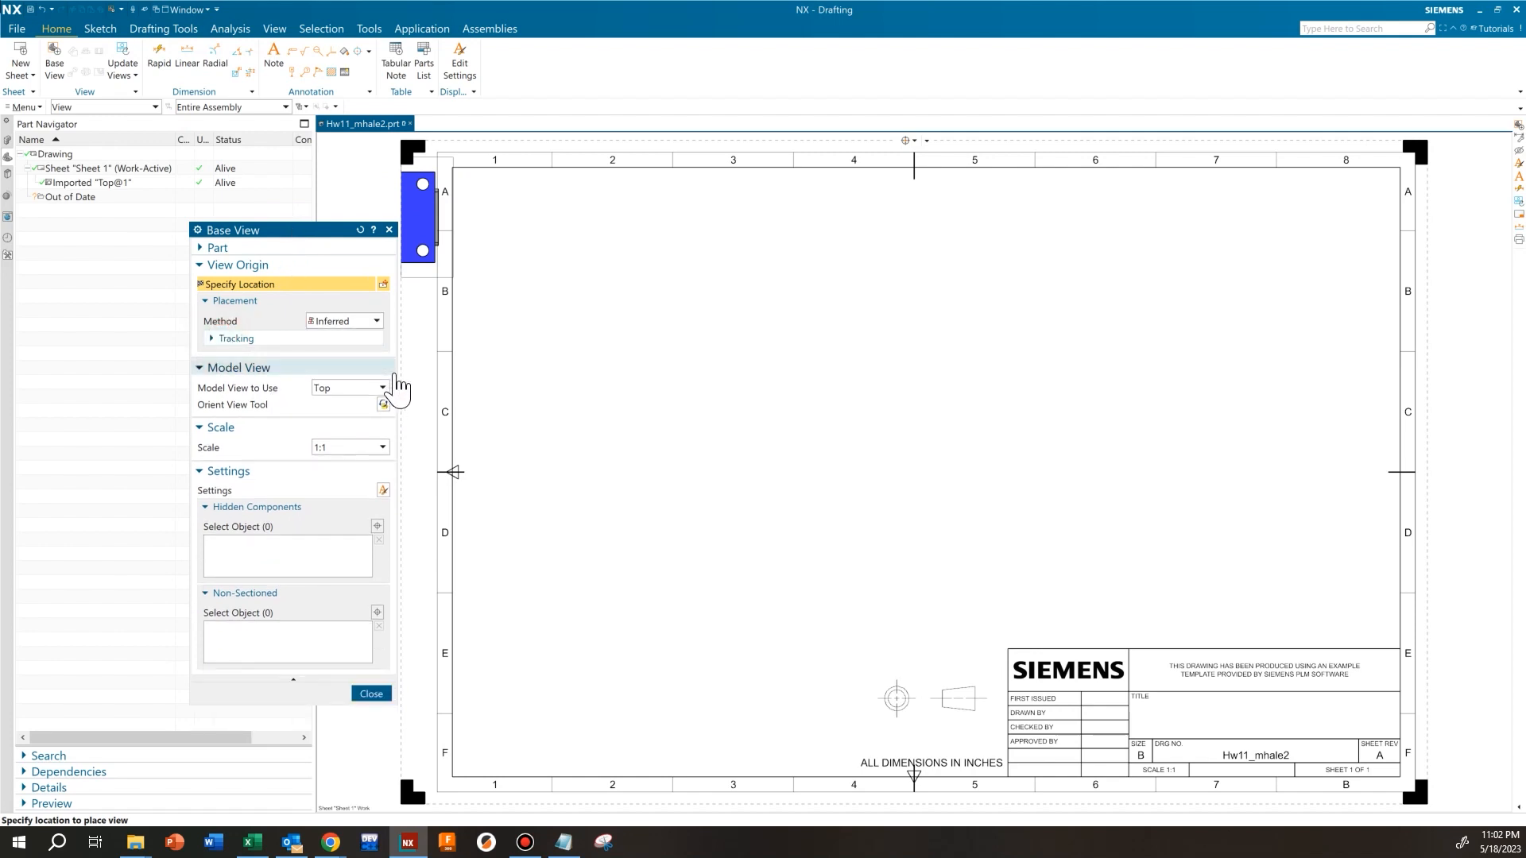
click(383, 388)
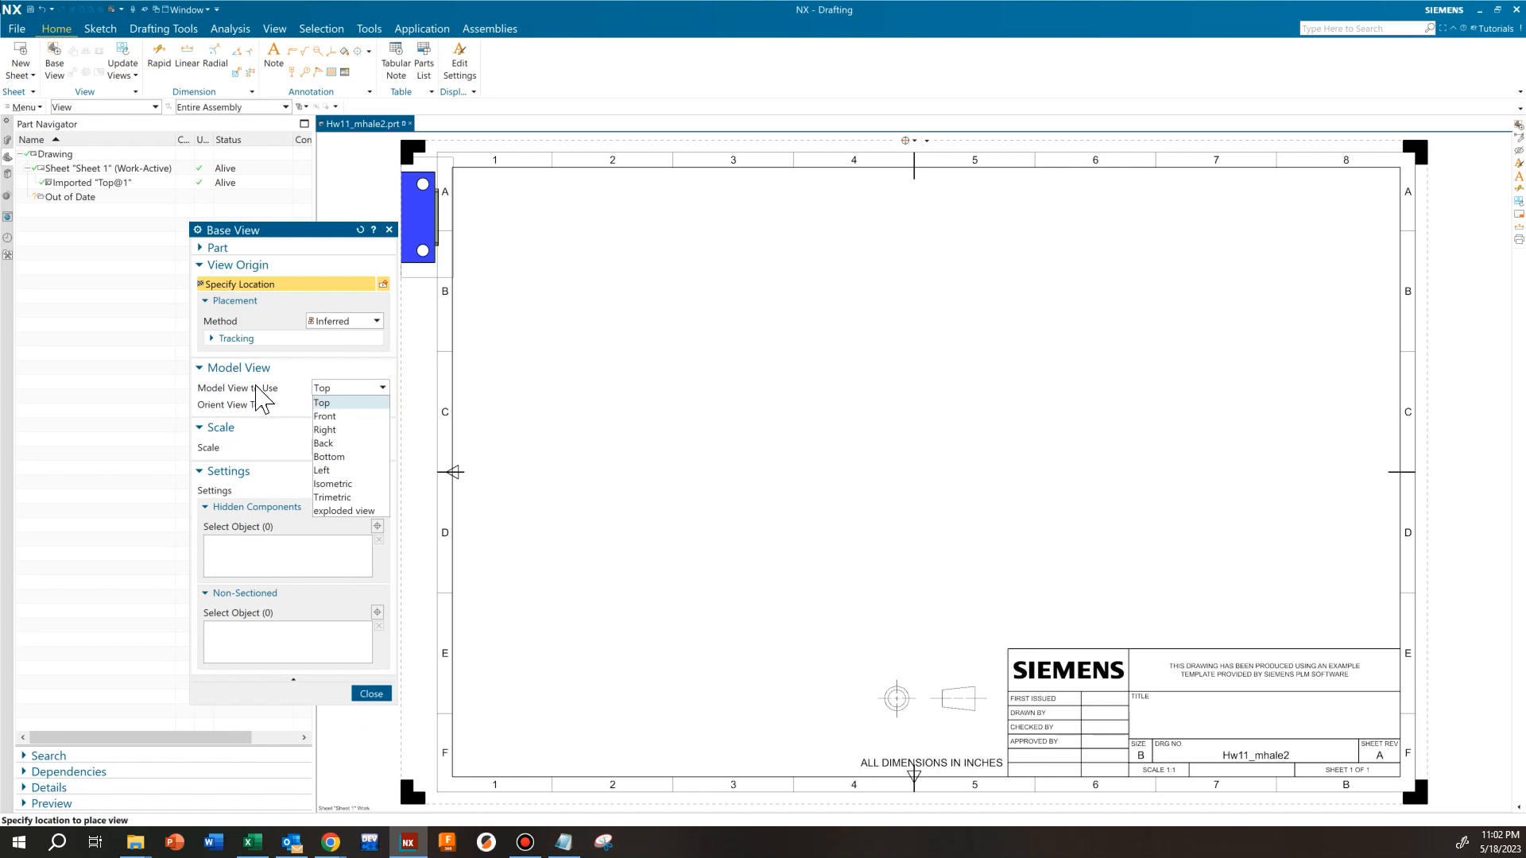
click(345, 511)
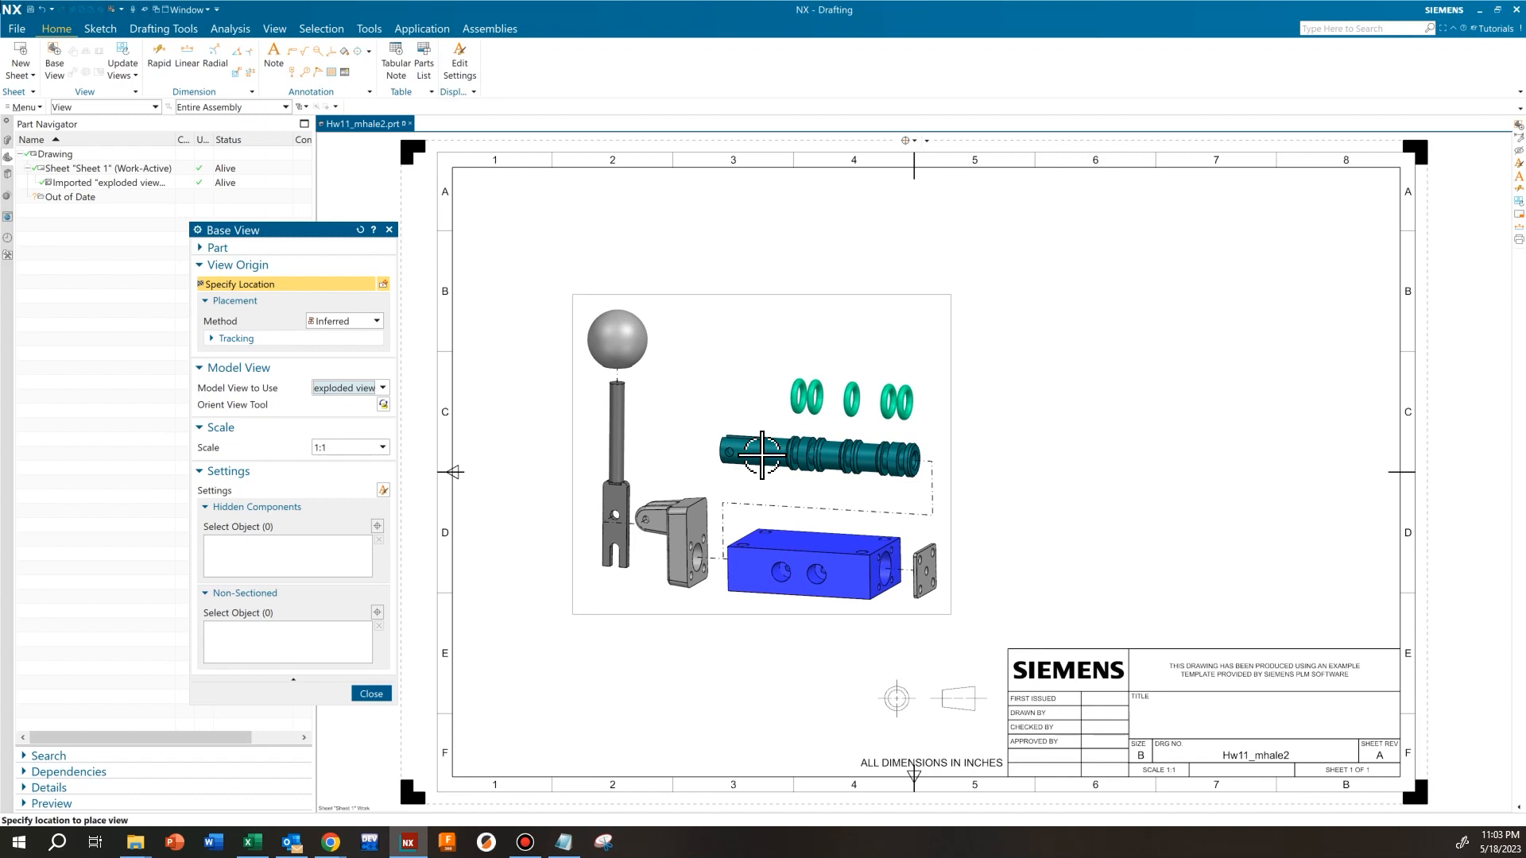
click(760, 454)
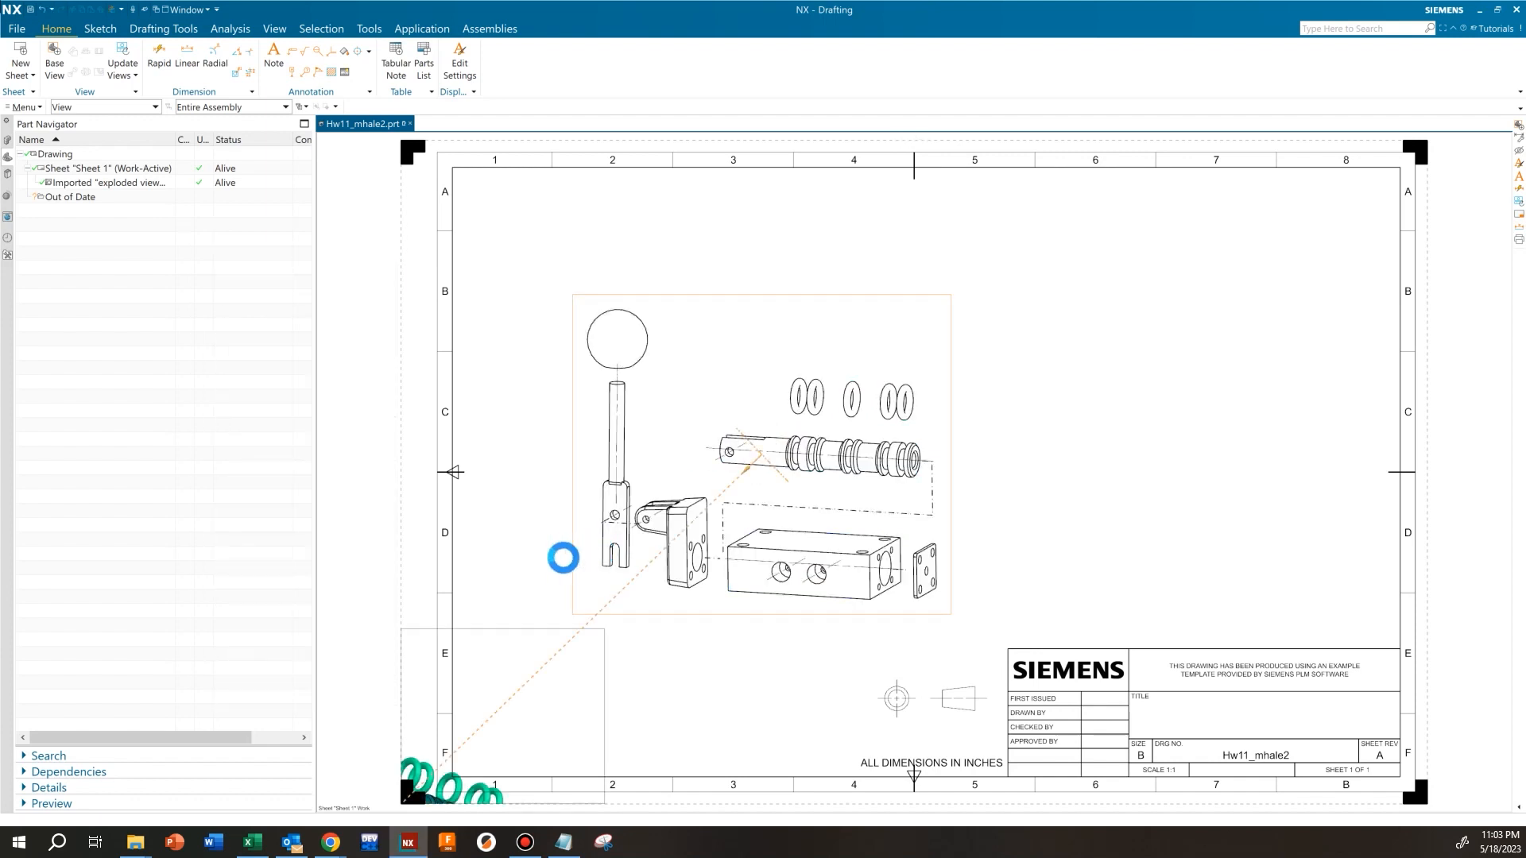
click(371, 527)
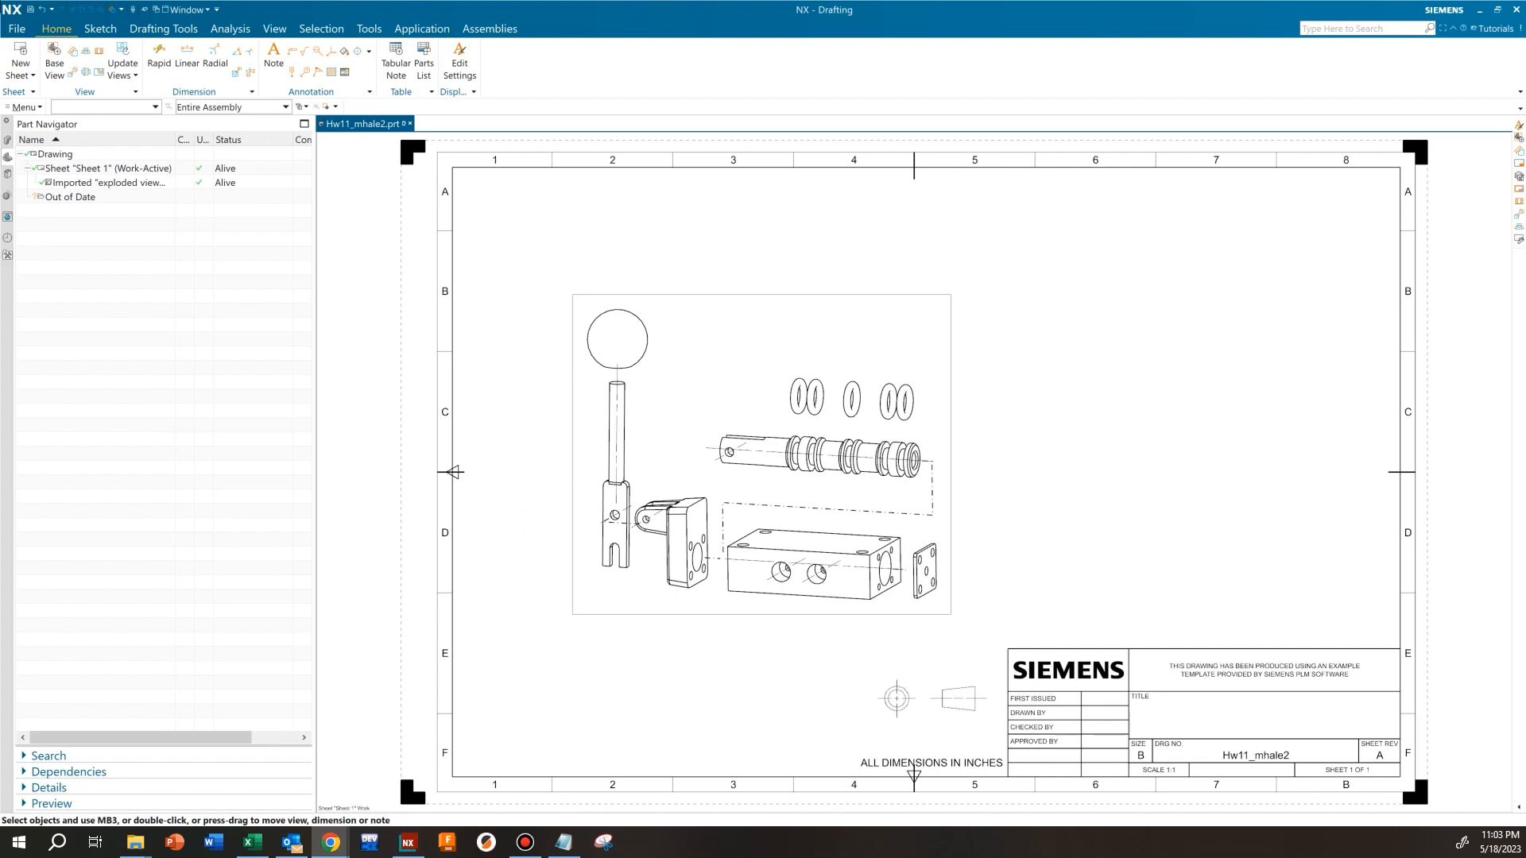
Delete the automatic 3D centerlines from the operating lever, fulcrum, block and spool, keeping the tracelines
scroll(617, 487, up, 4)
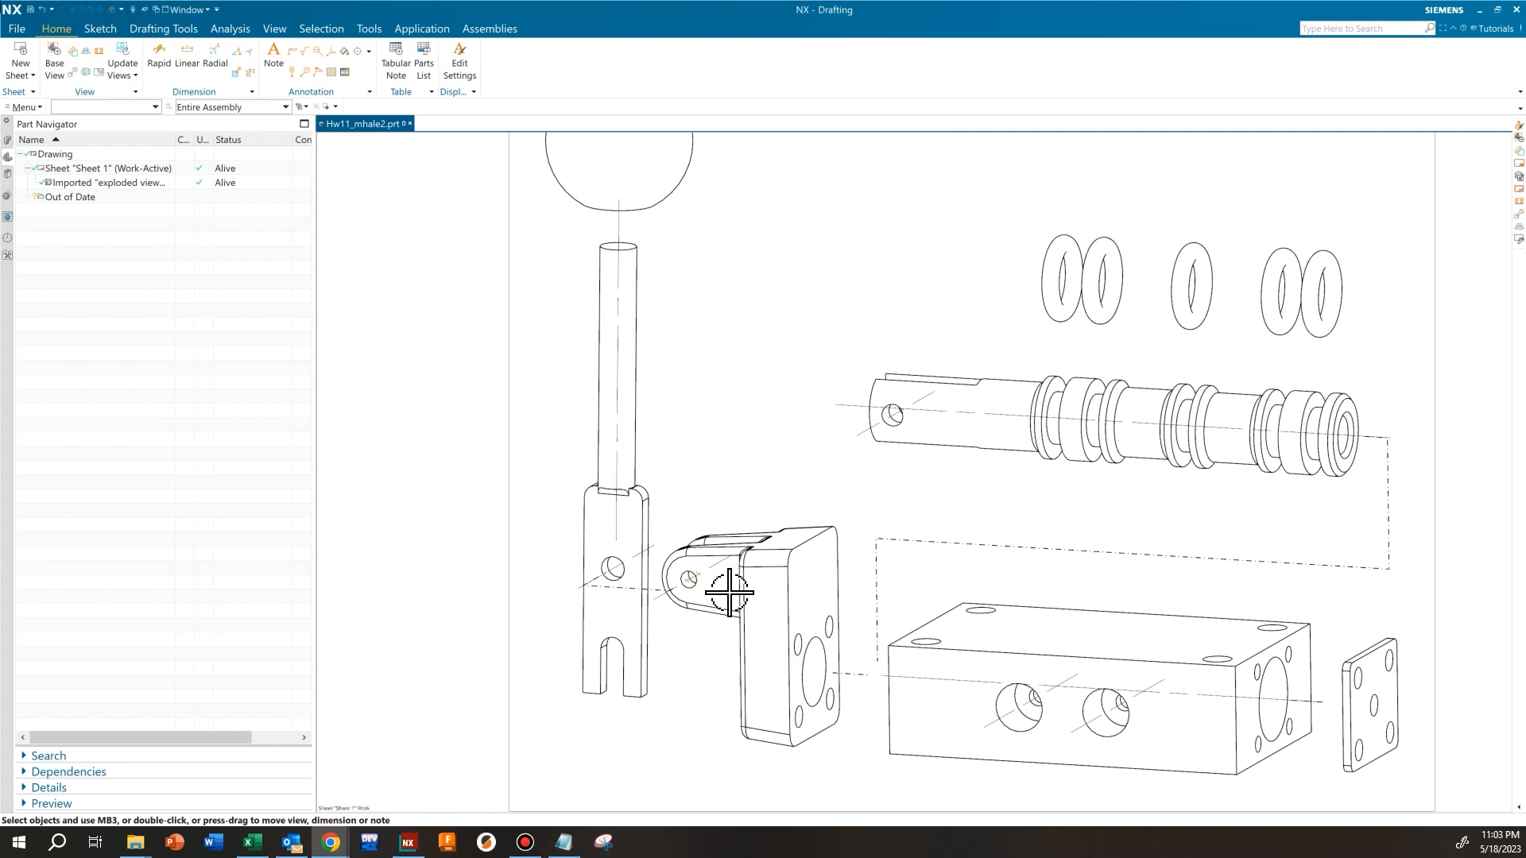
scroll(898, 592, down, 1)
mouse_move(899, 592)
middle_down()
mouse_move(741, 571)
mouse_move(744, 529)
middle_up()
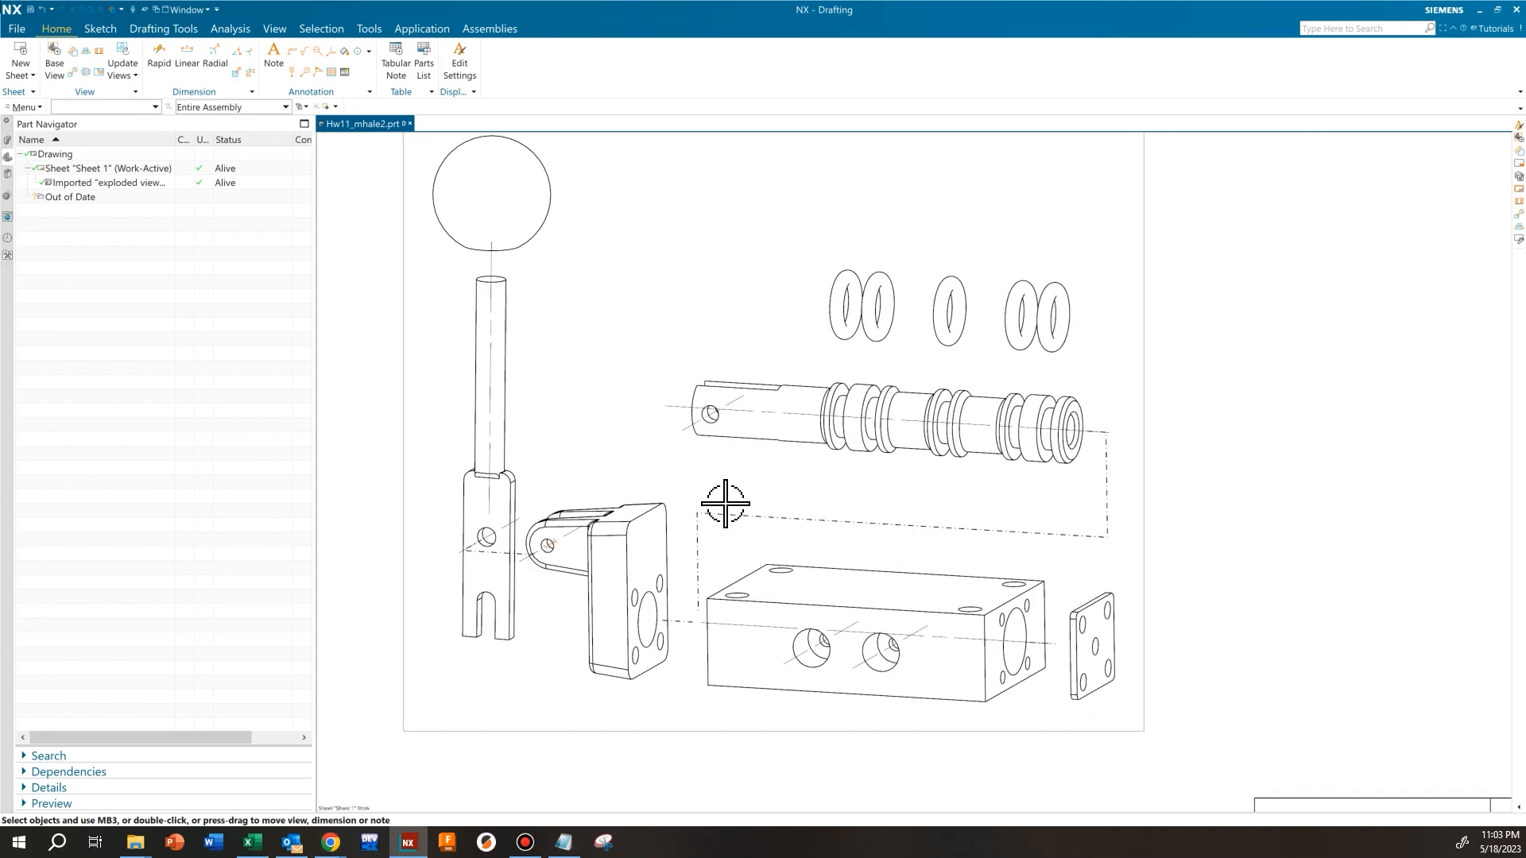
click(488, 326)
click(517, 311)
click(502, 528)
click(518, 515)
click(548, 545)
click(563, 537)
click(813, 646)
key(Delete)
click(884, 649)
key(Delete)
click(937, 628)
key(Delete)
click(732, 409)
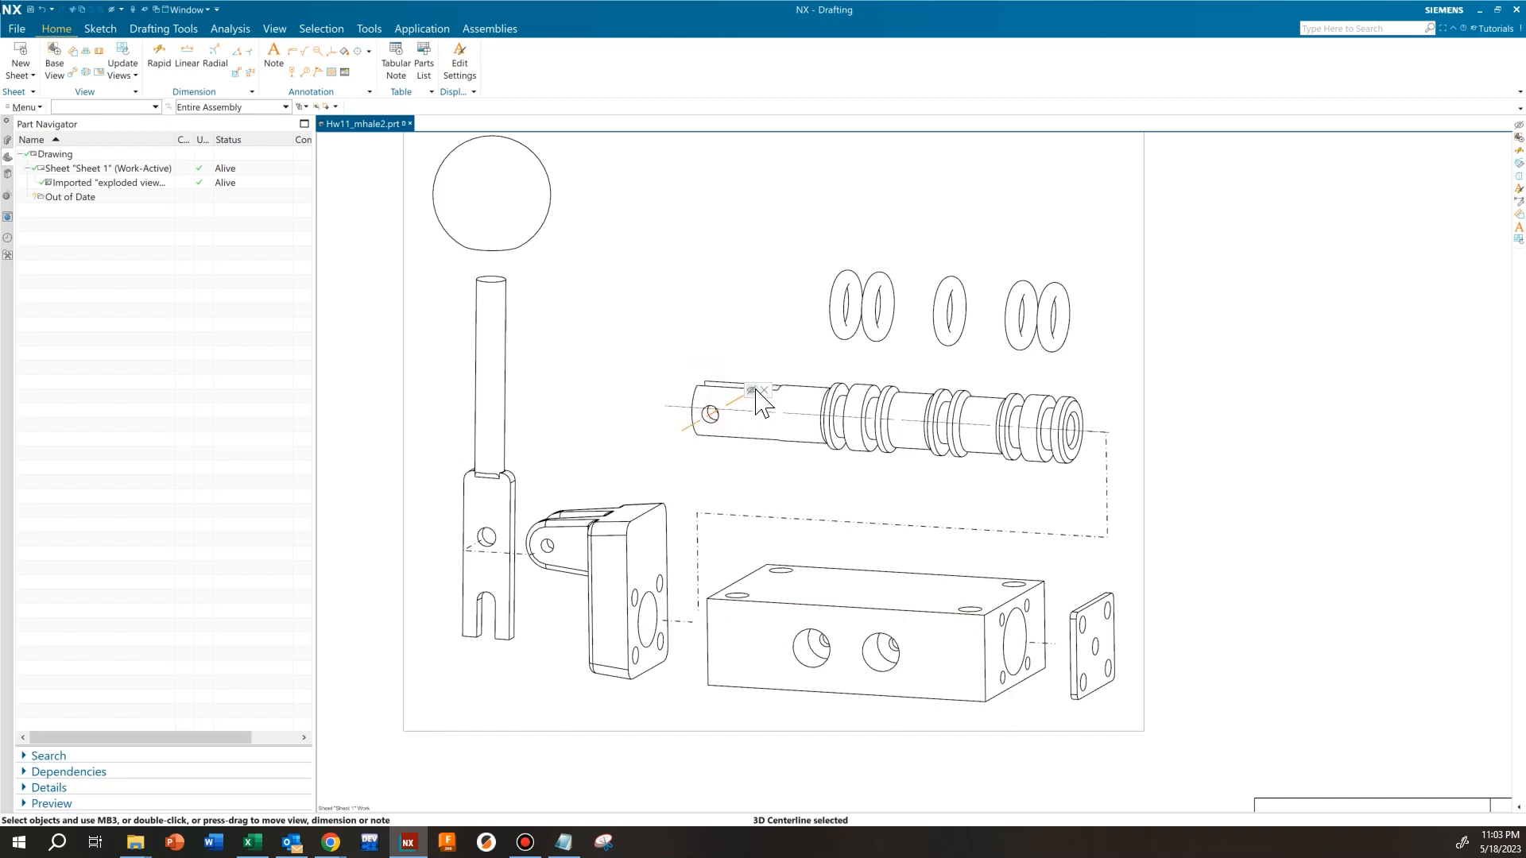
key(Delete)
Examine the ends of the tracelines at the block, end plate, spool, fulcrum and operating lever
scroll(518, 428, down, 2)
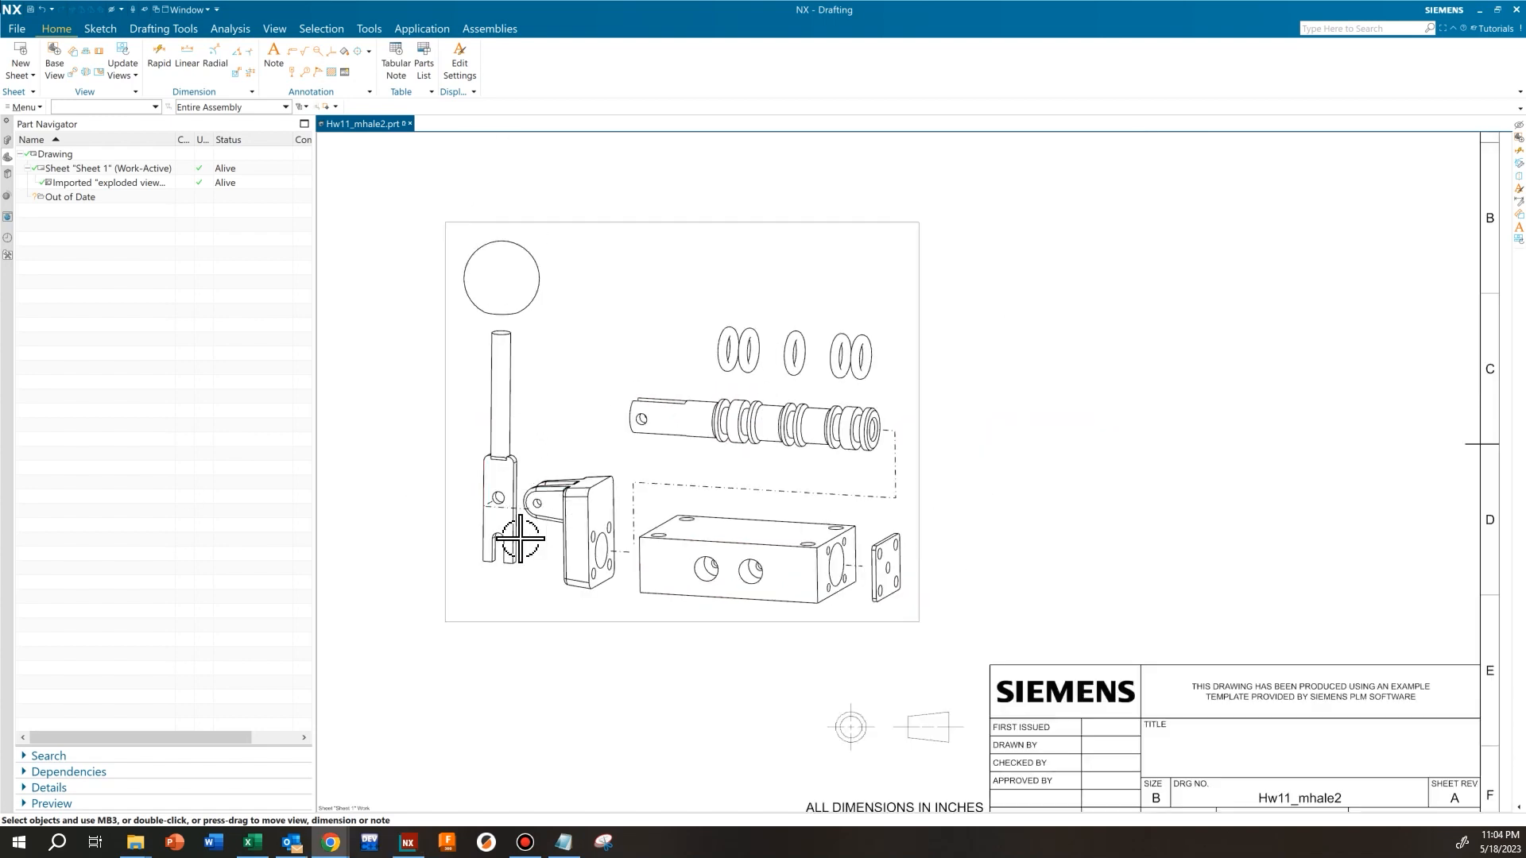
scroll(994, 545, up, 2)
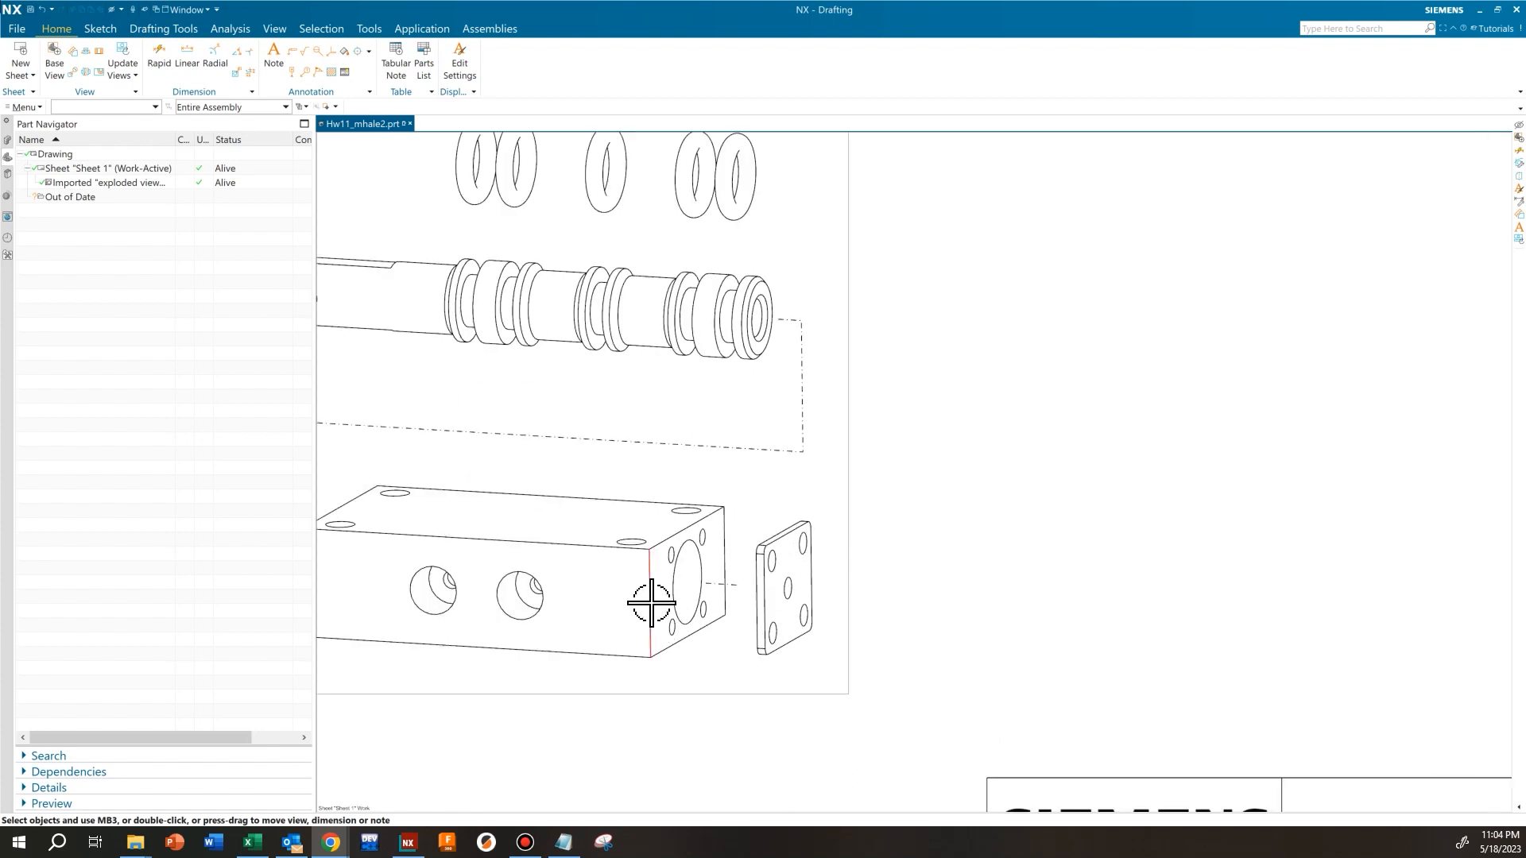
scroll(705, 600, up, 1)
scroll(715, 599, up, 1)
scroll(795, 560, up, 1)
scroll(776, 535, up, 1)
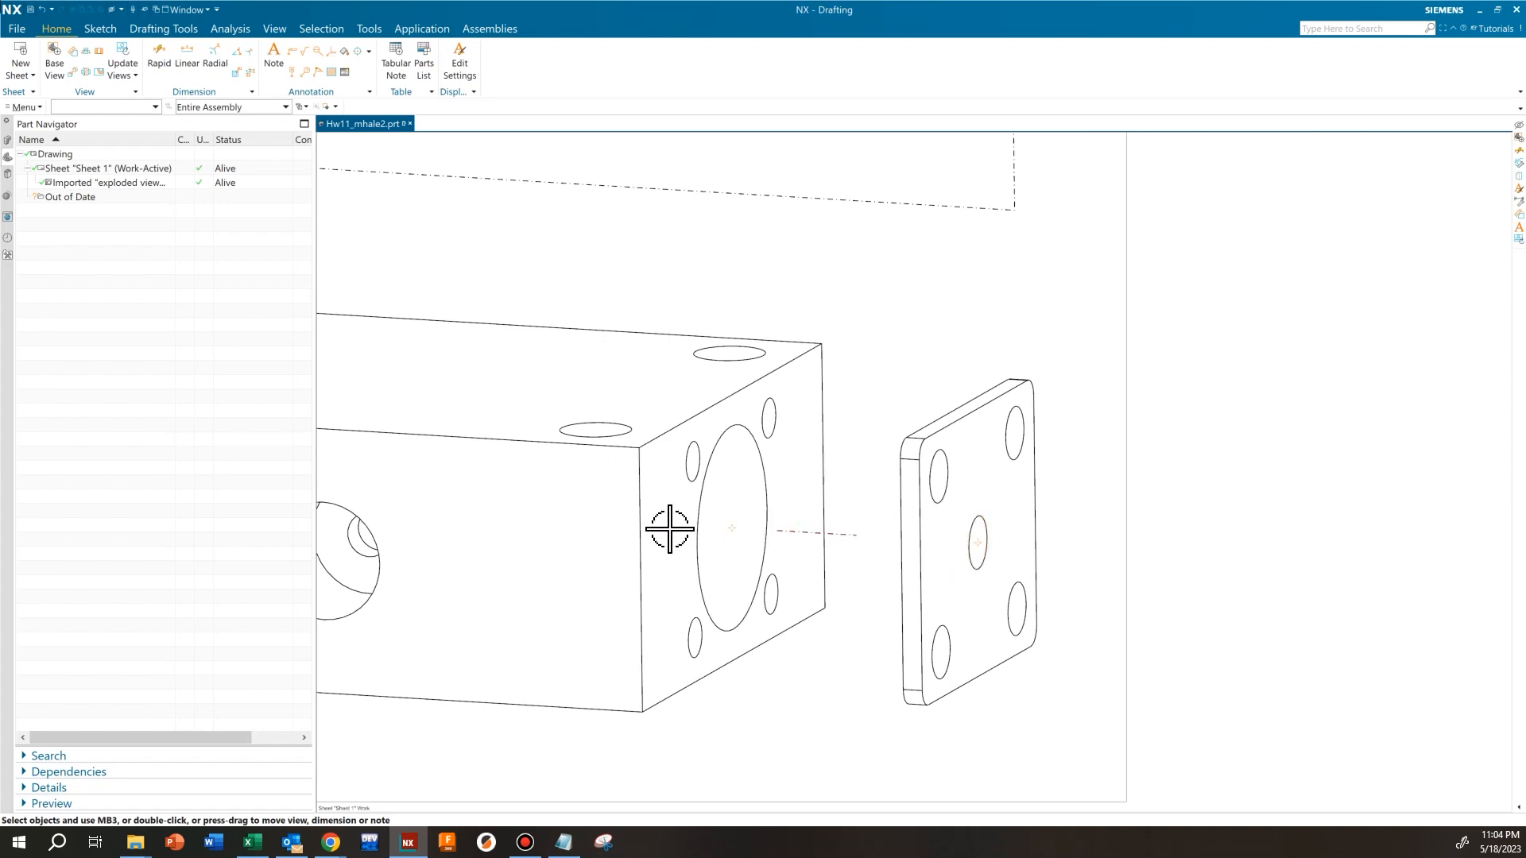
scroll(922, 572, down, 1)
scroll(843, 549, down, 1)
scroll(848, 474, down, 1)
shift+middle_drag(875, 249, 891, 419)
scroll(922, 366, up, 1)
scroll(828, 453, down, 3)
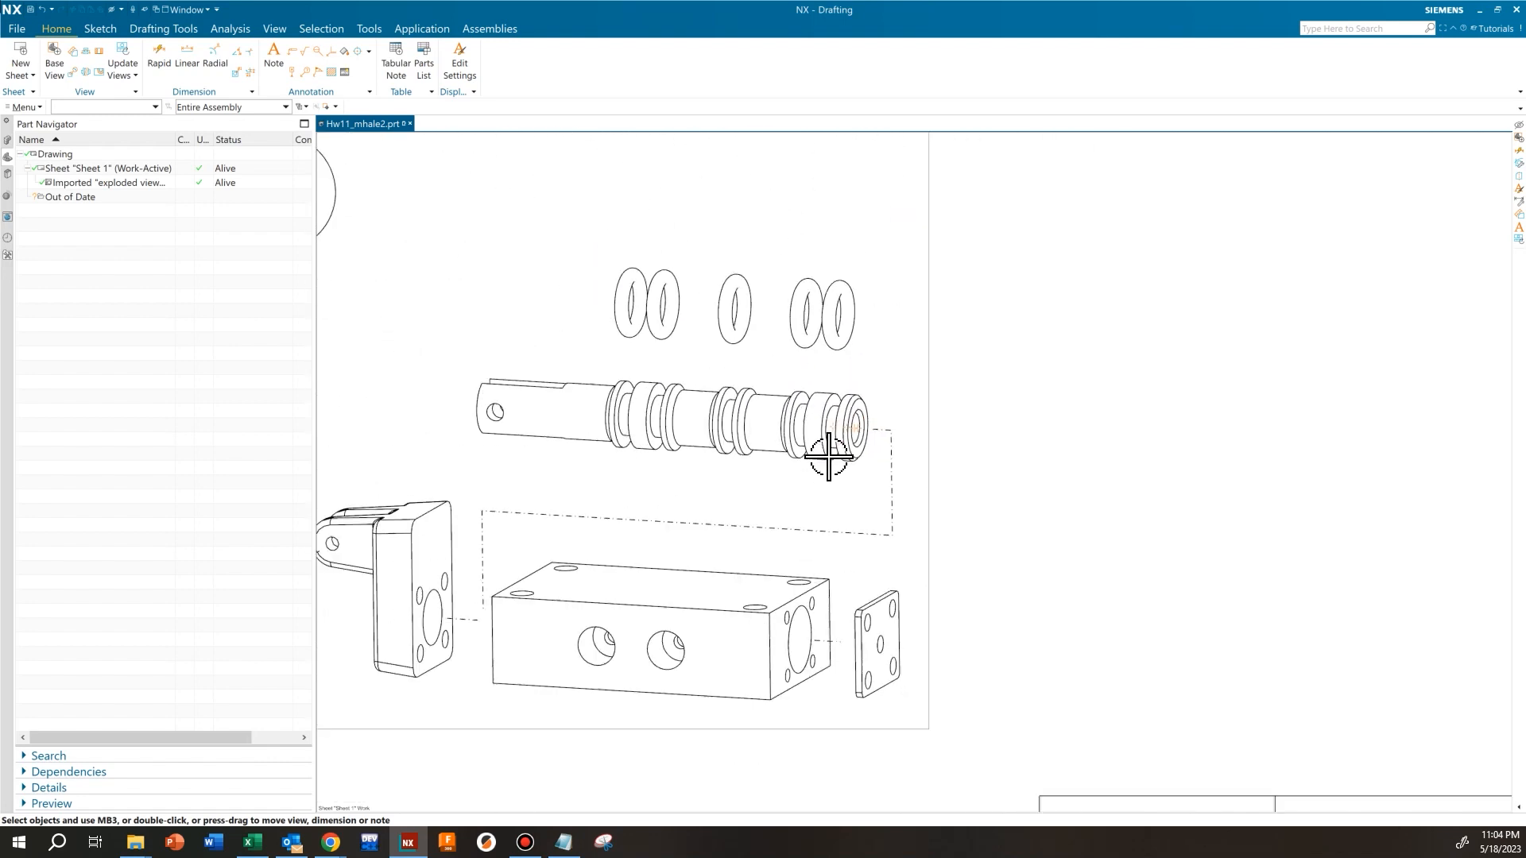
shift+middle_drag(569, 488, 851, 442)
scroll(698, 511, down, 1)
scroll(580, 528, up, 3)
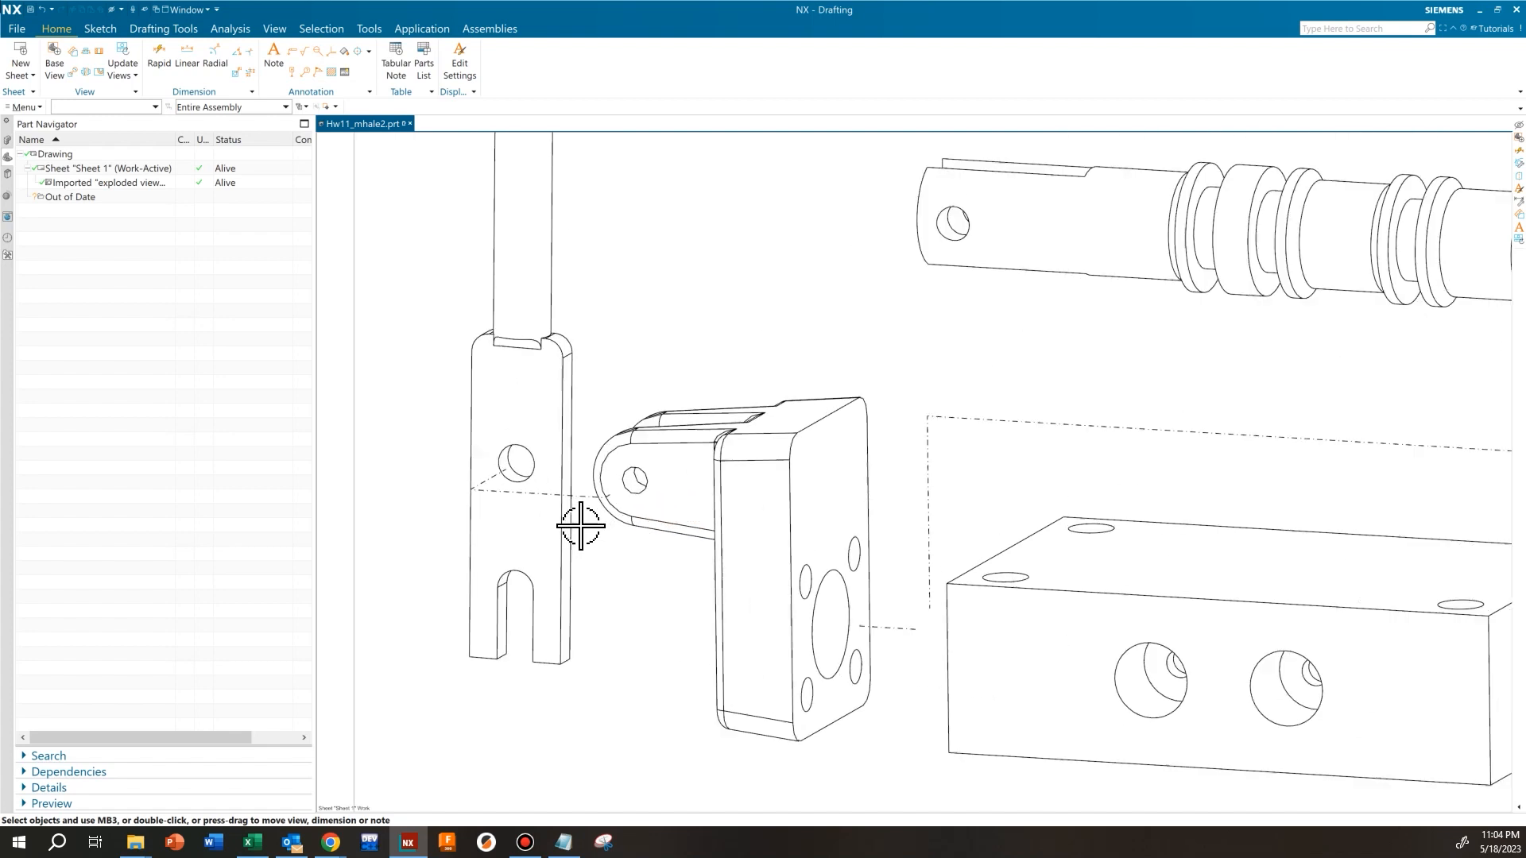
scroll(913, 633, down, 2)
scroll(1083, 607, down, 2)
mouse_move(1084, 607)
shift+middle_down()
mouse_move(998, 623)
mouse_move(903, 525)
shift+middle_up()
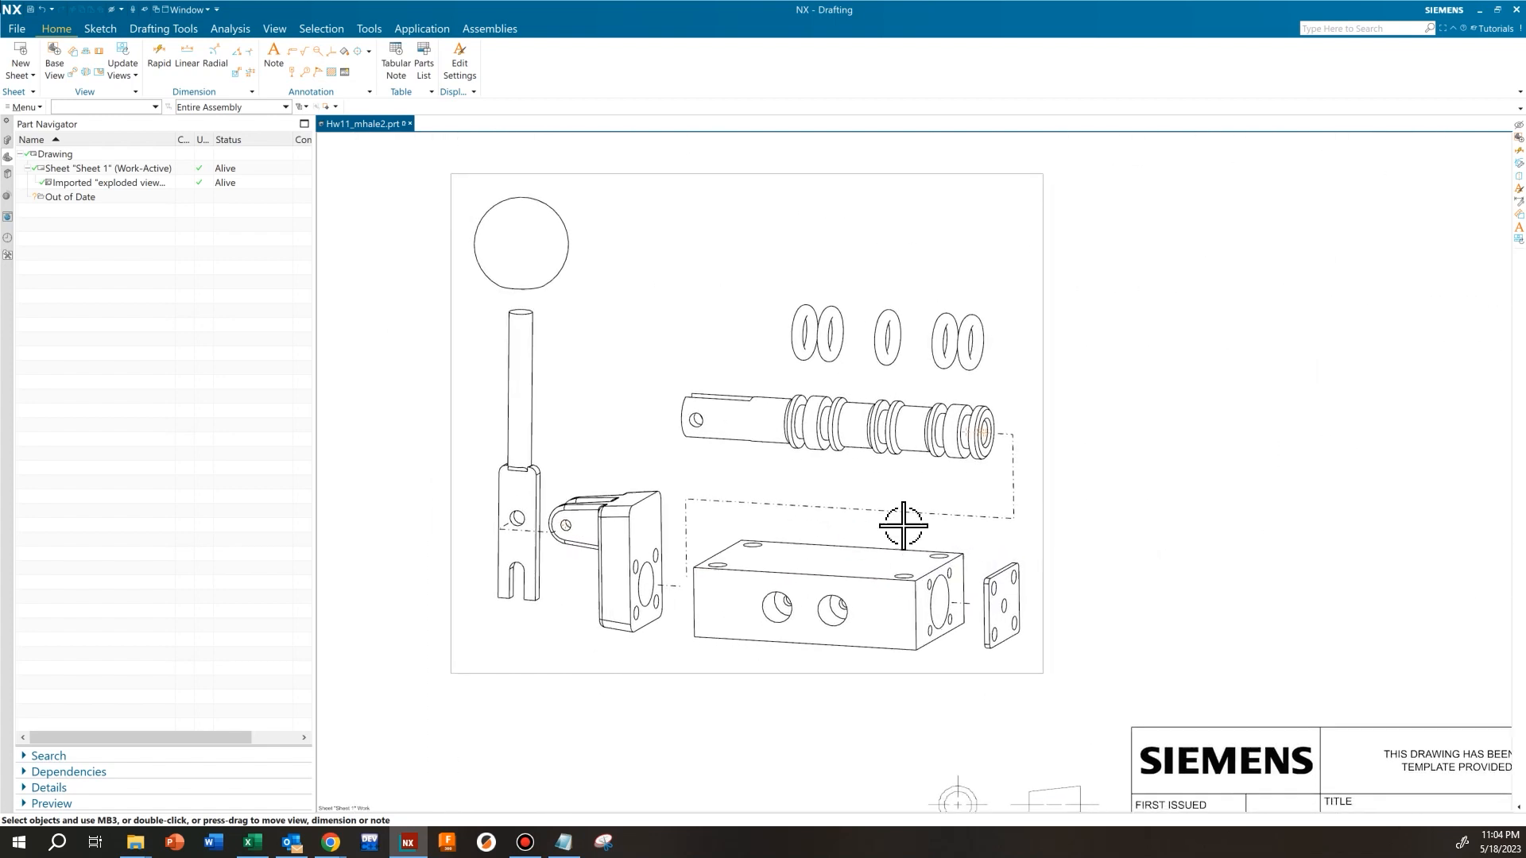
Turn off gap creation for tracelines in the exploded view's settings and check the lines across the parts
click(1045, 430)
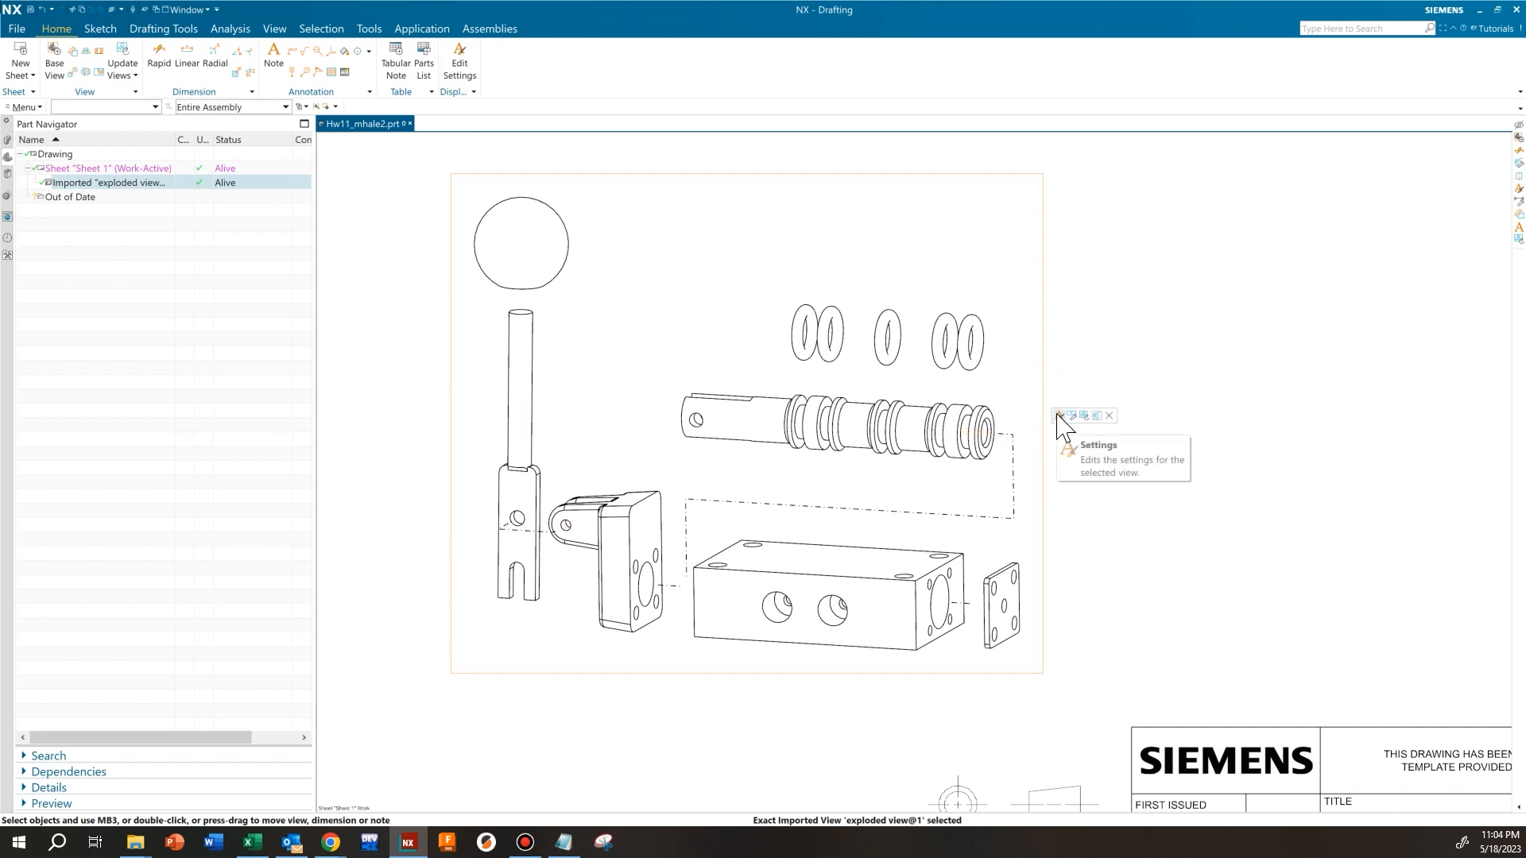
click(1059, 415)
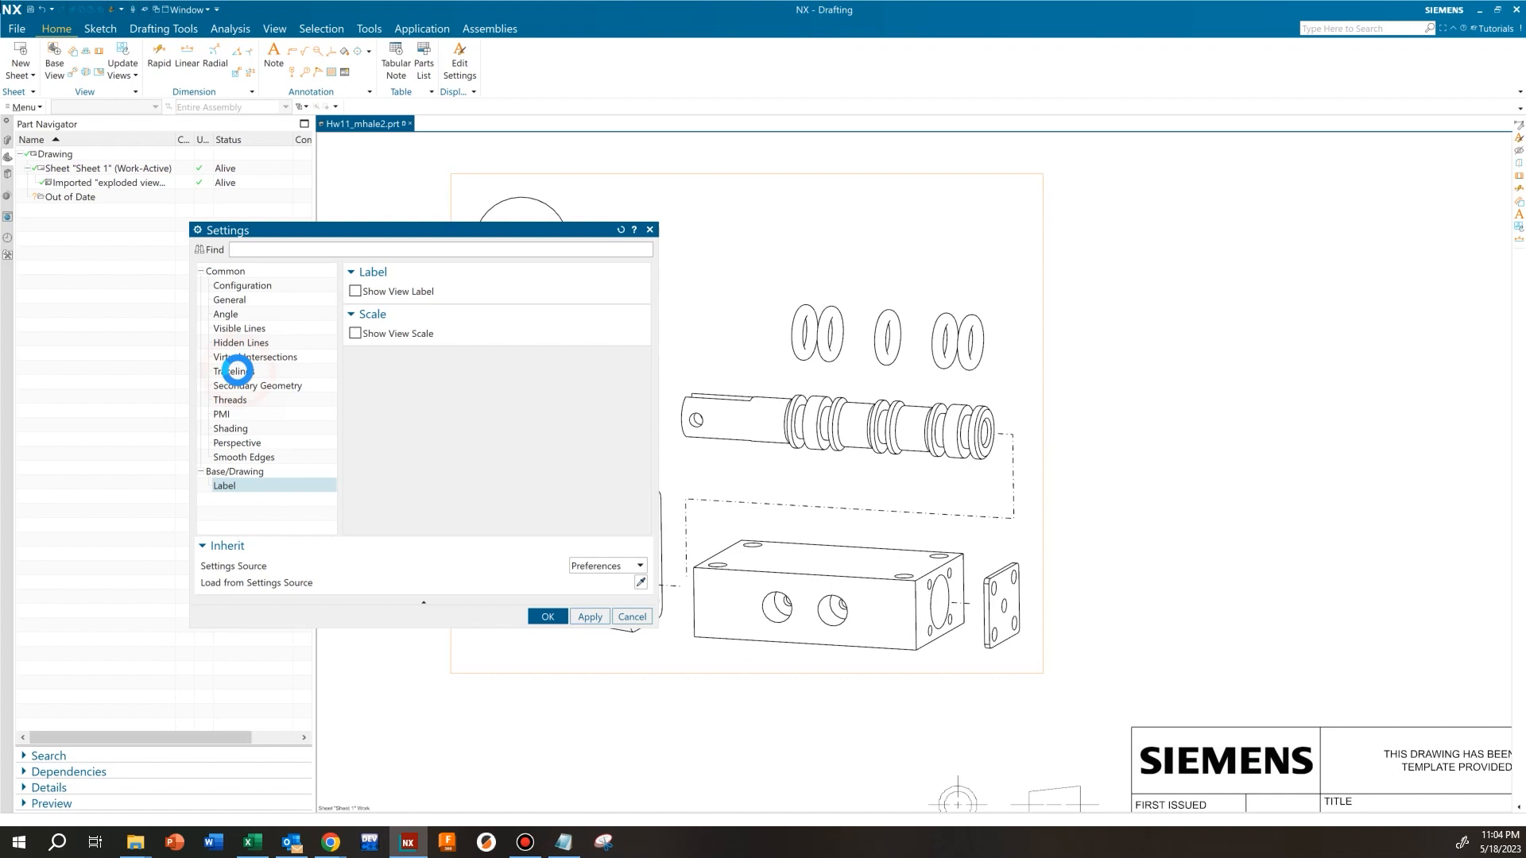
click(238, 371)
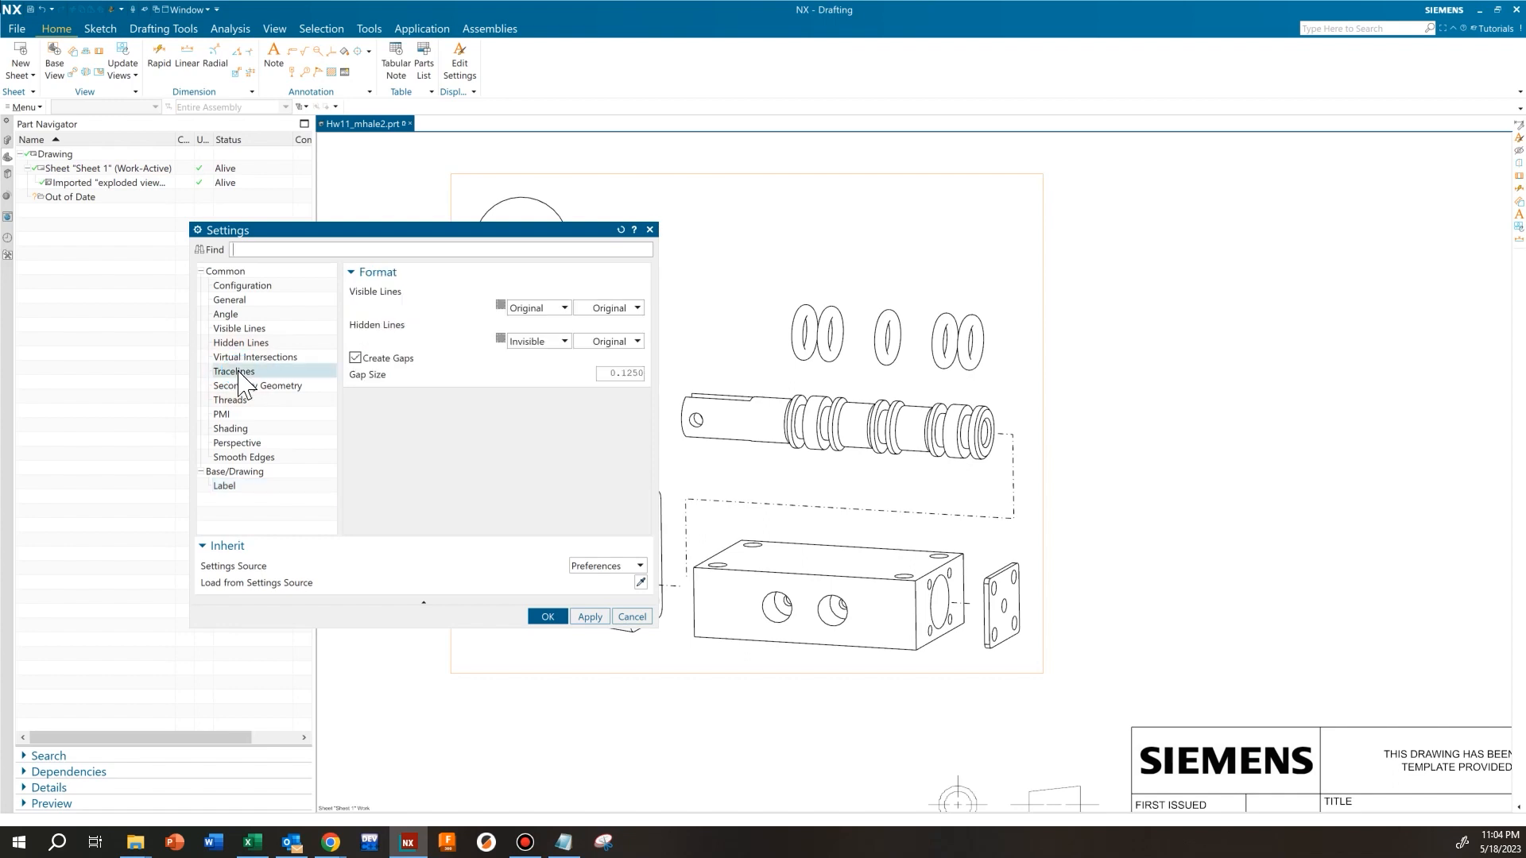
click(355, 358)
click(588, 617)
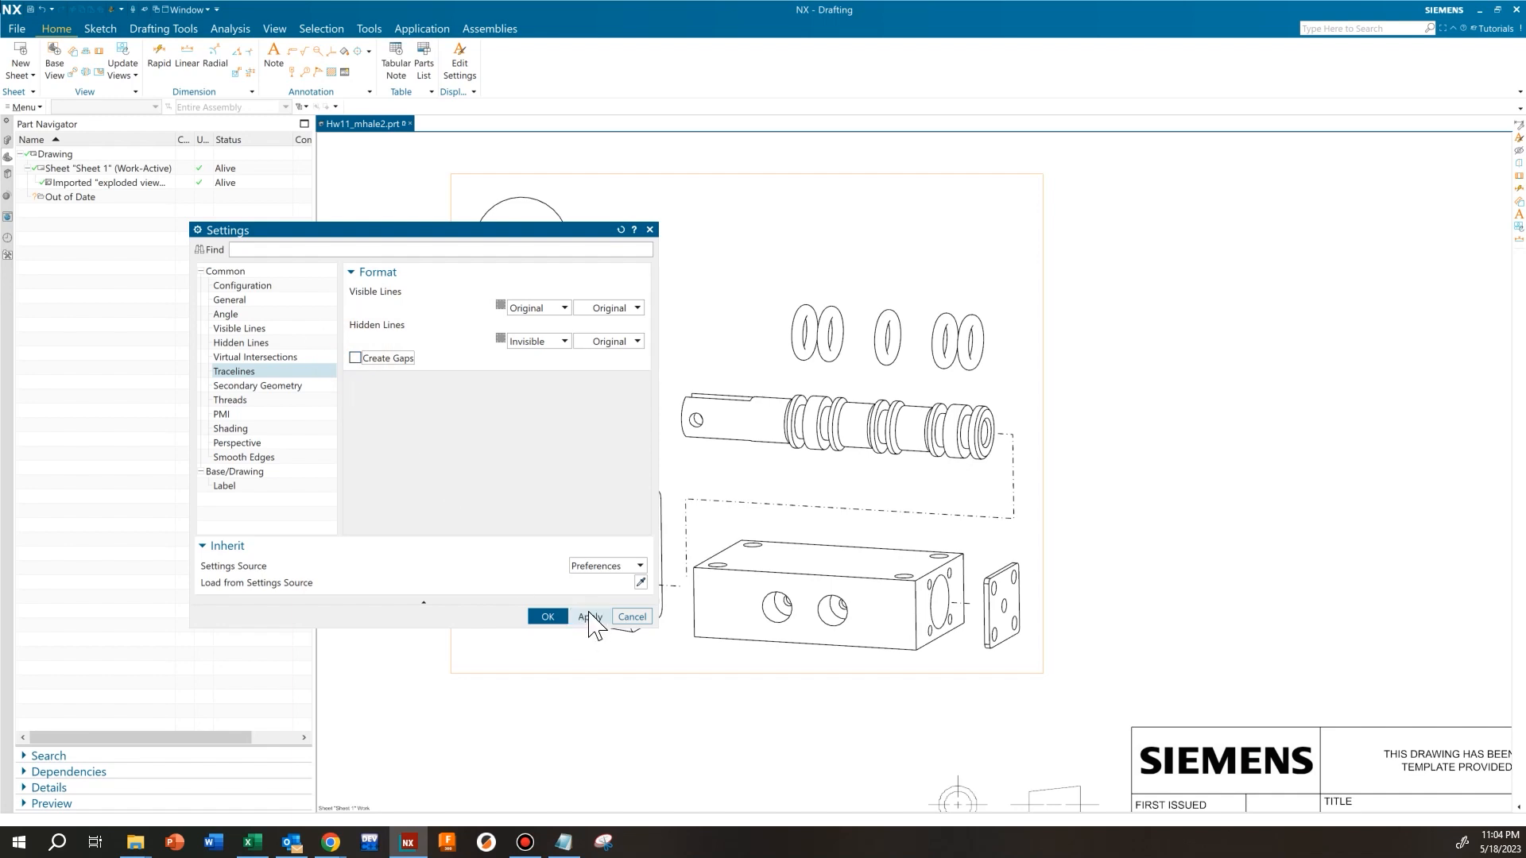
scroll(991, 608, up, 2)
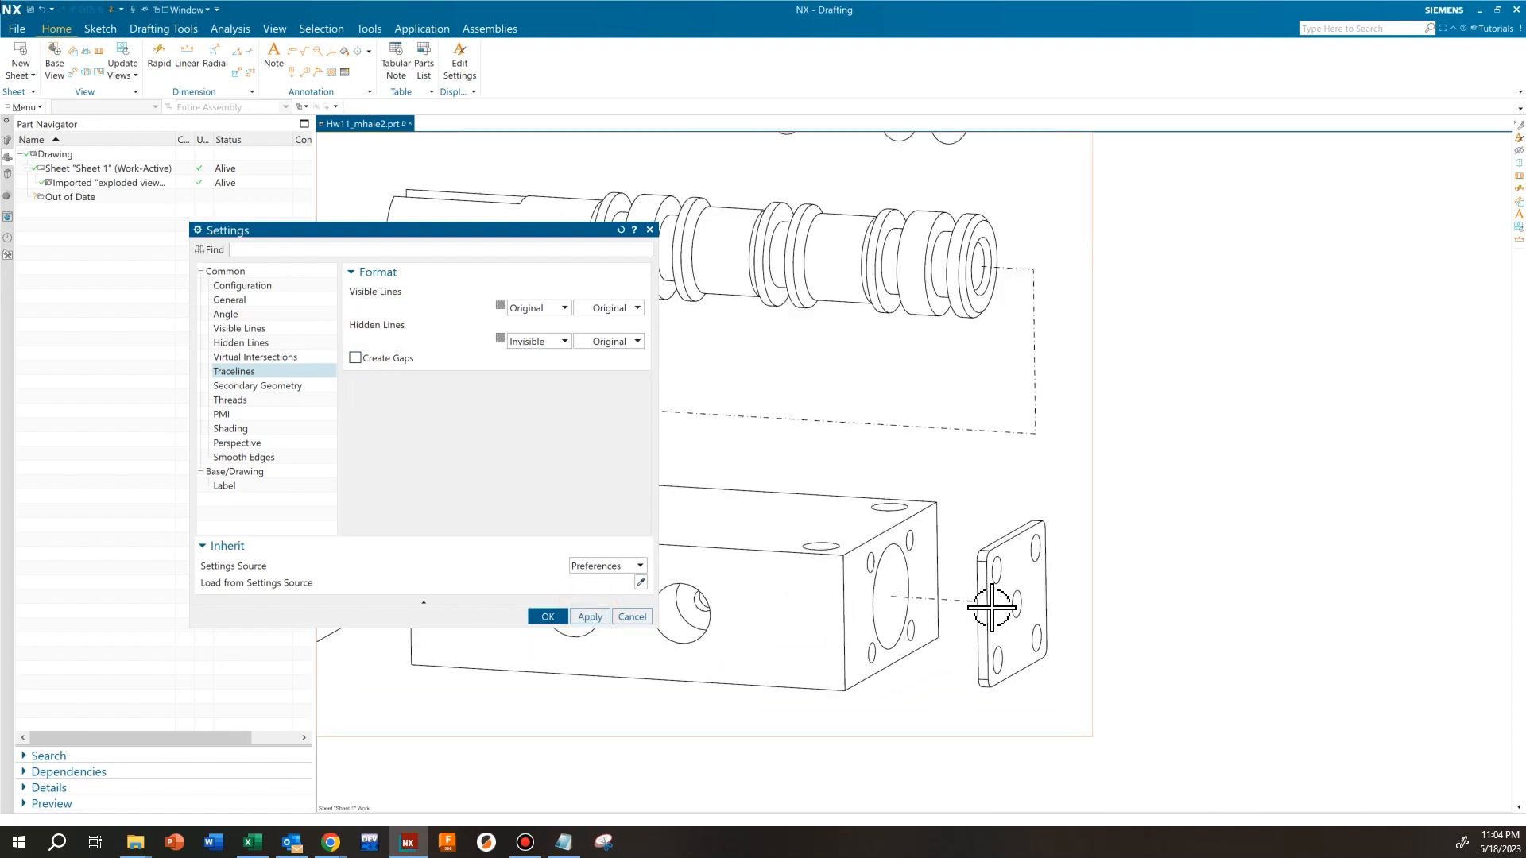
scroll(913, 599, up, 2)
scroll(875, 599, up, 3)
middle_drag(826, 569, 1091, 560)
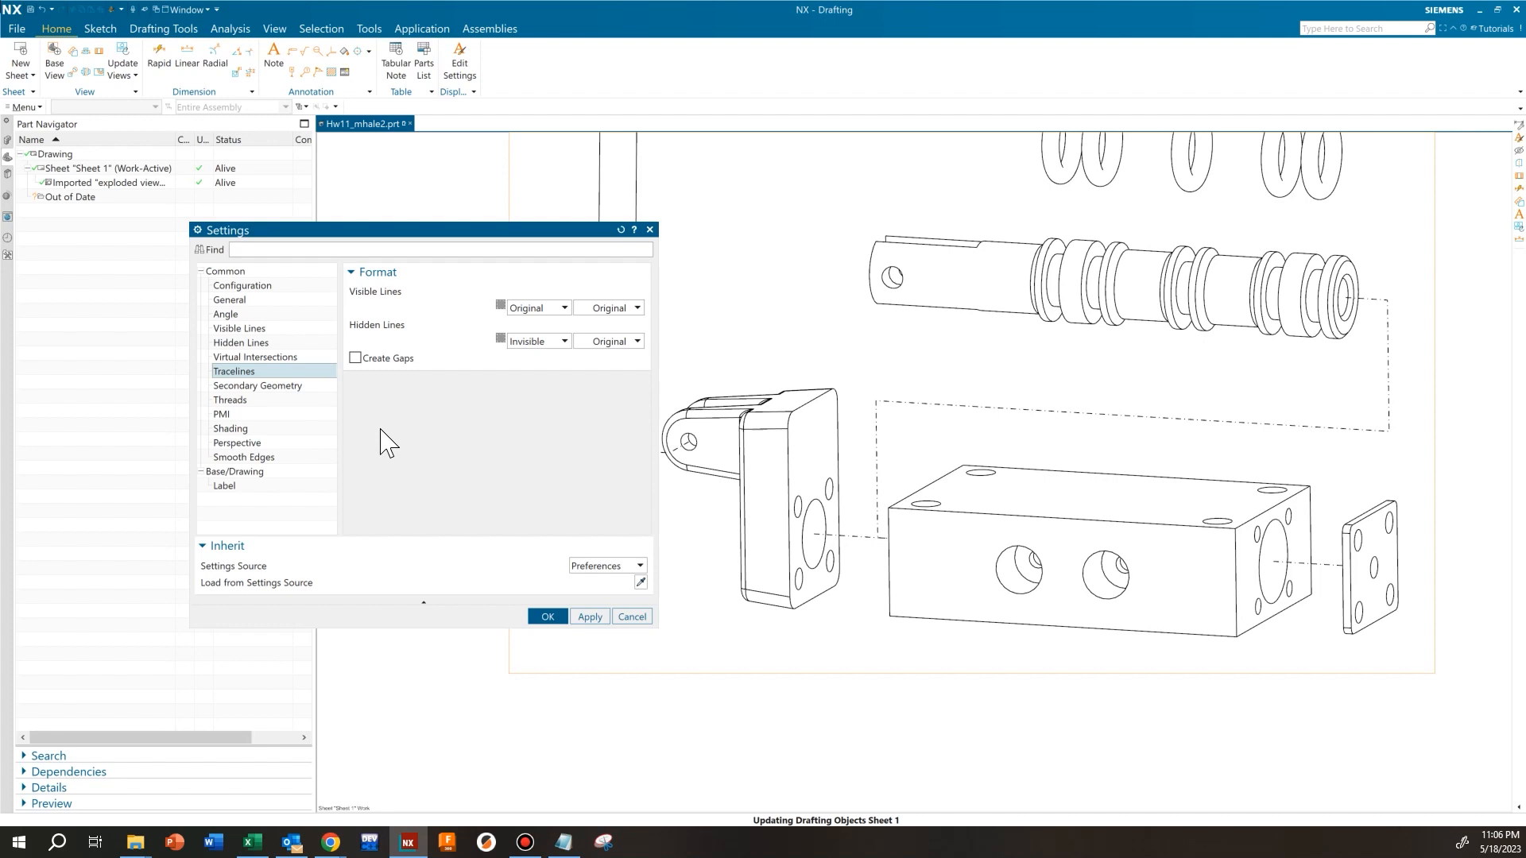
mouse_move(816, 385)
middle_down()
mouse_move(913, 442)
mouse_move(947, 443)
mouse_move(913, 439)
middle_up()
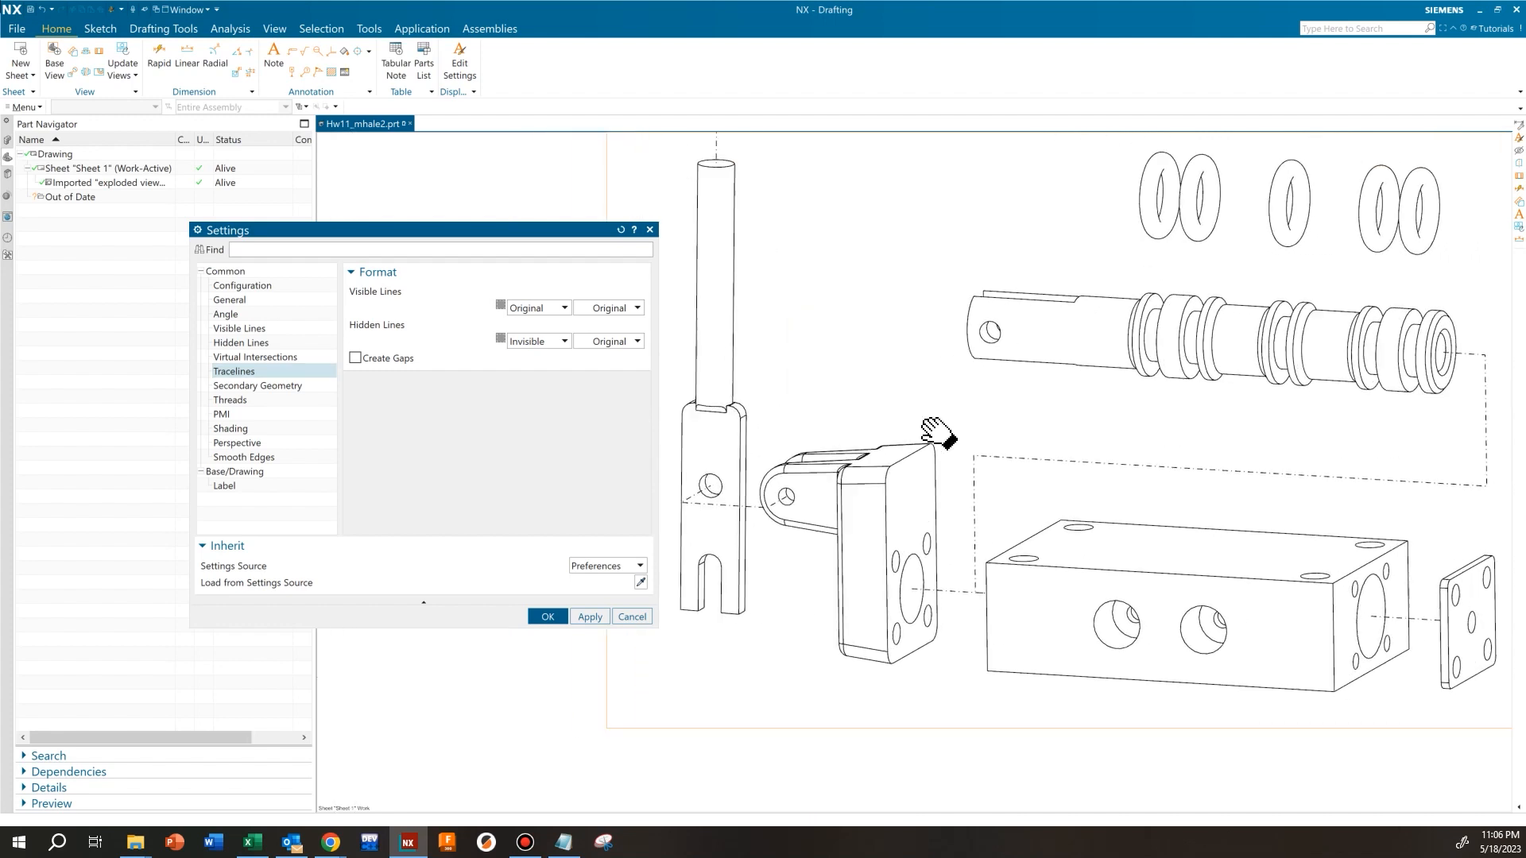
scroll(911, 542, up, 2)
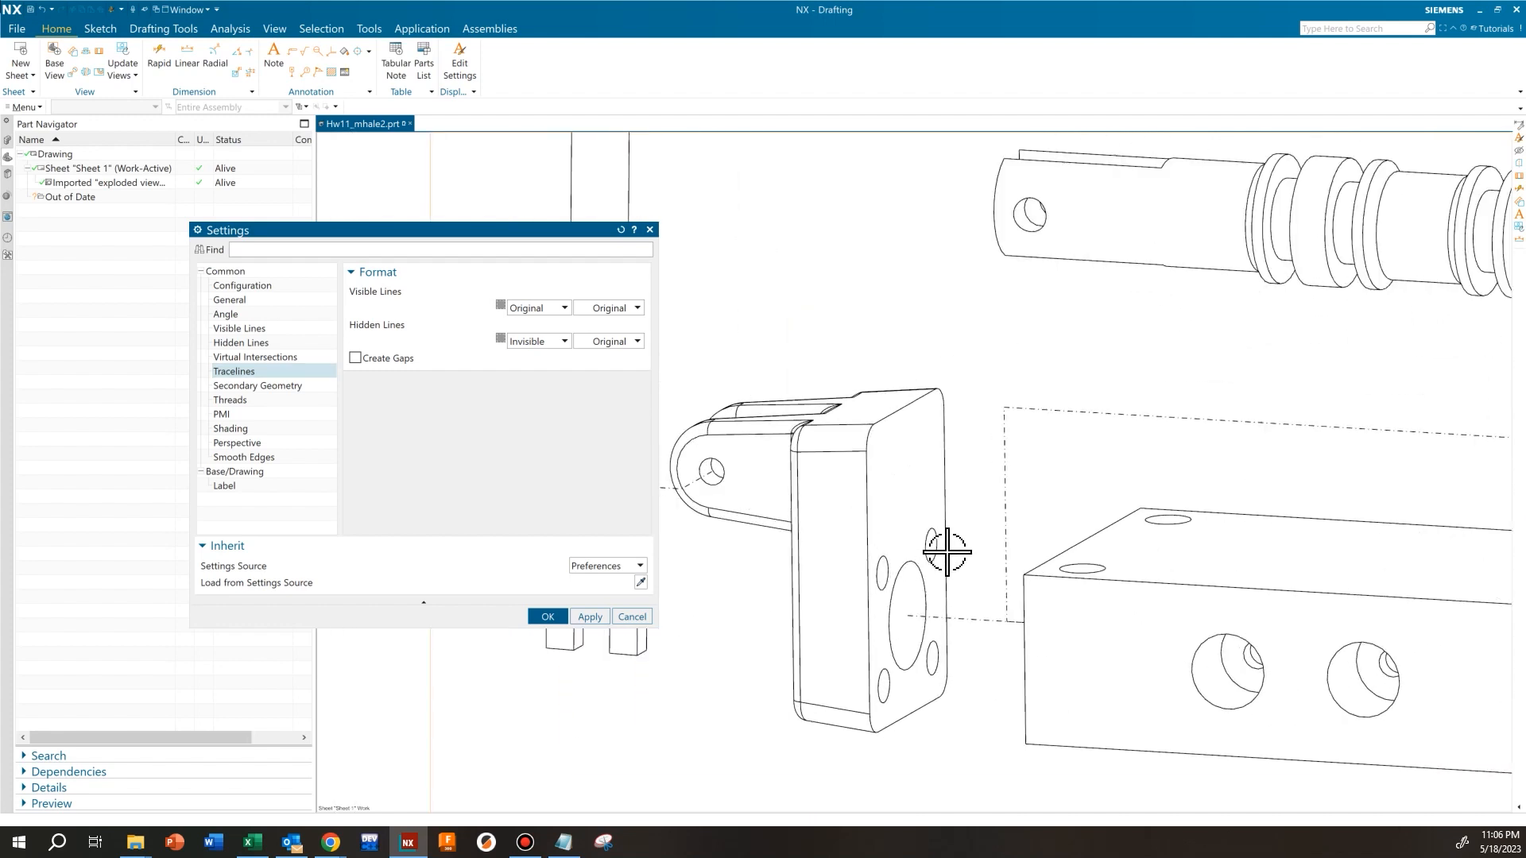
Try showing end gaps on the view's smooth edges and check the effect on the fulcrum's rounded edges
click(241, 458)
scroll(879, 433, up, 2)
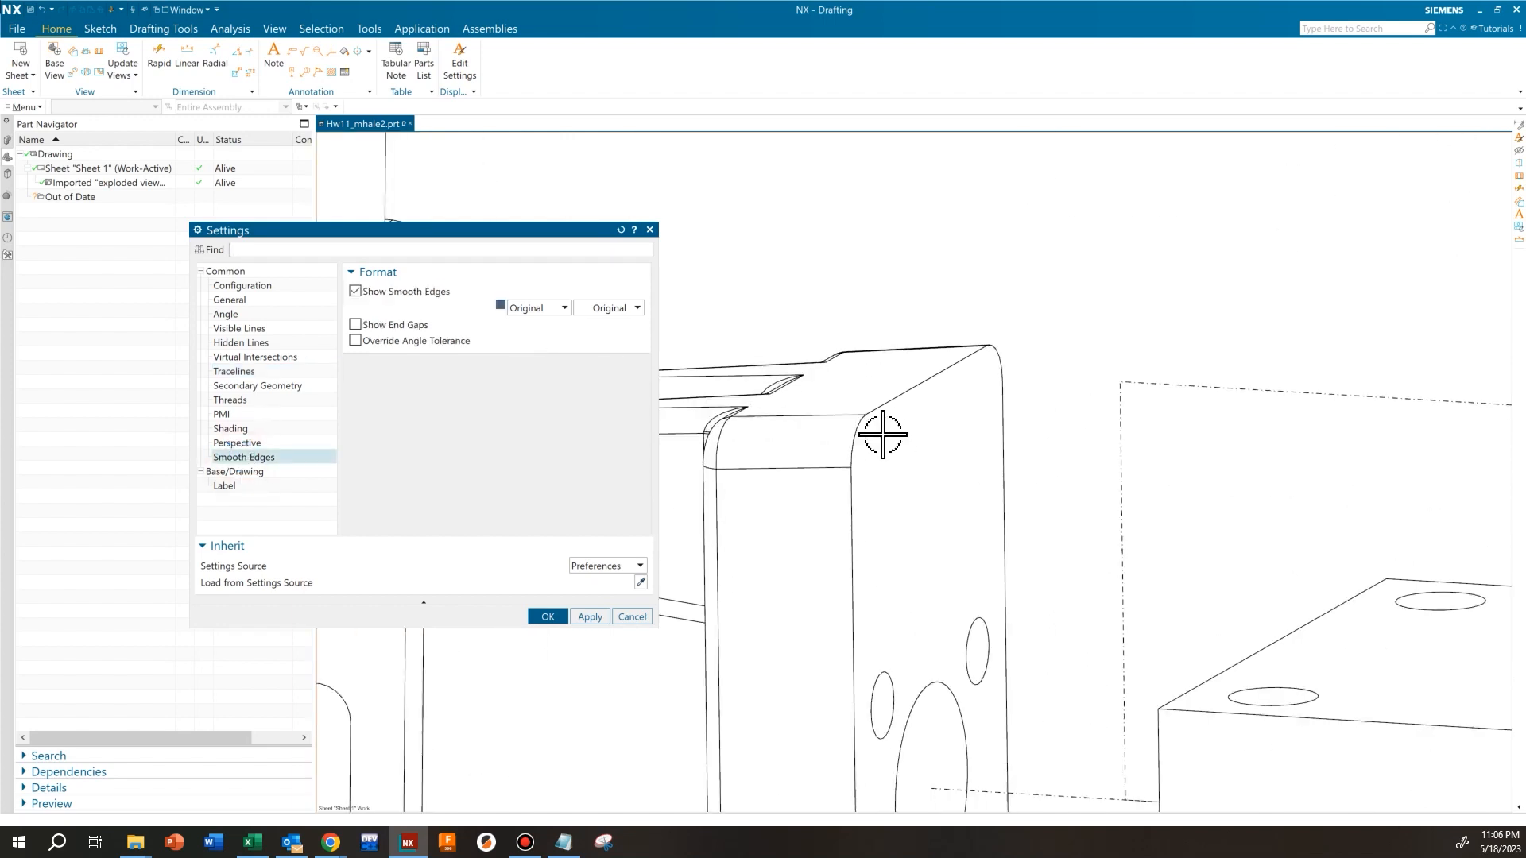
scroll(942, 431, up, 2)
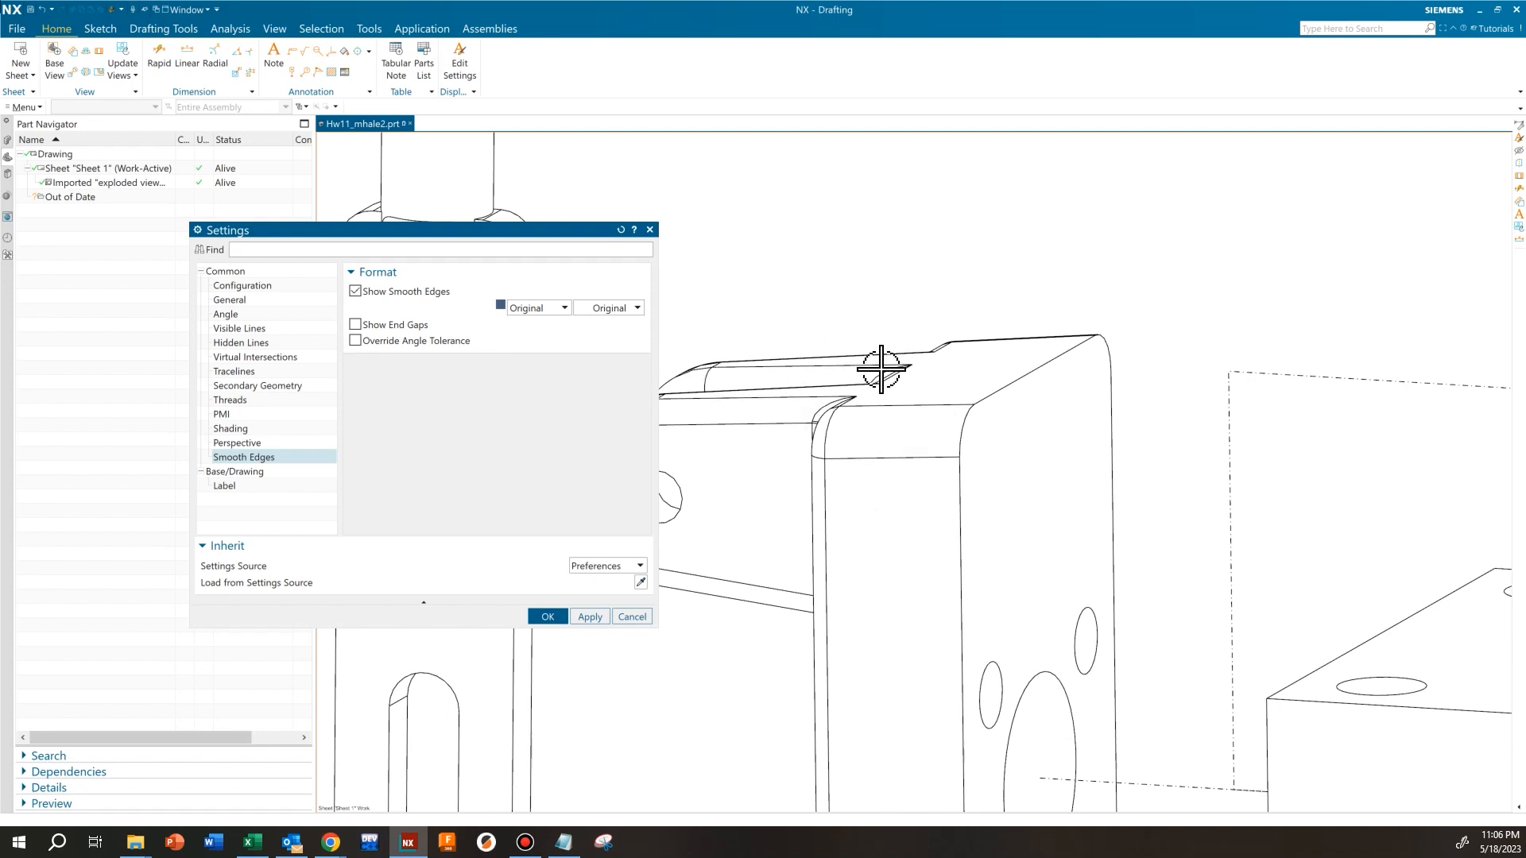
scroll(883, 442, down, 5)
scroll(882, 447, up, 5)
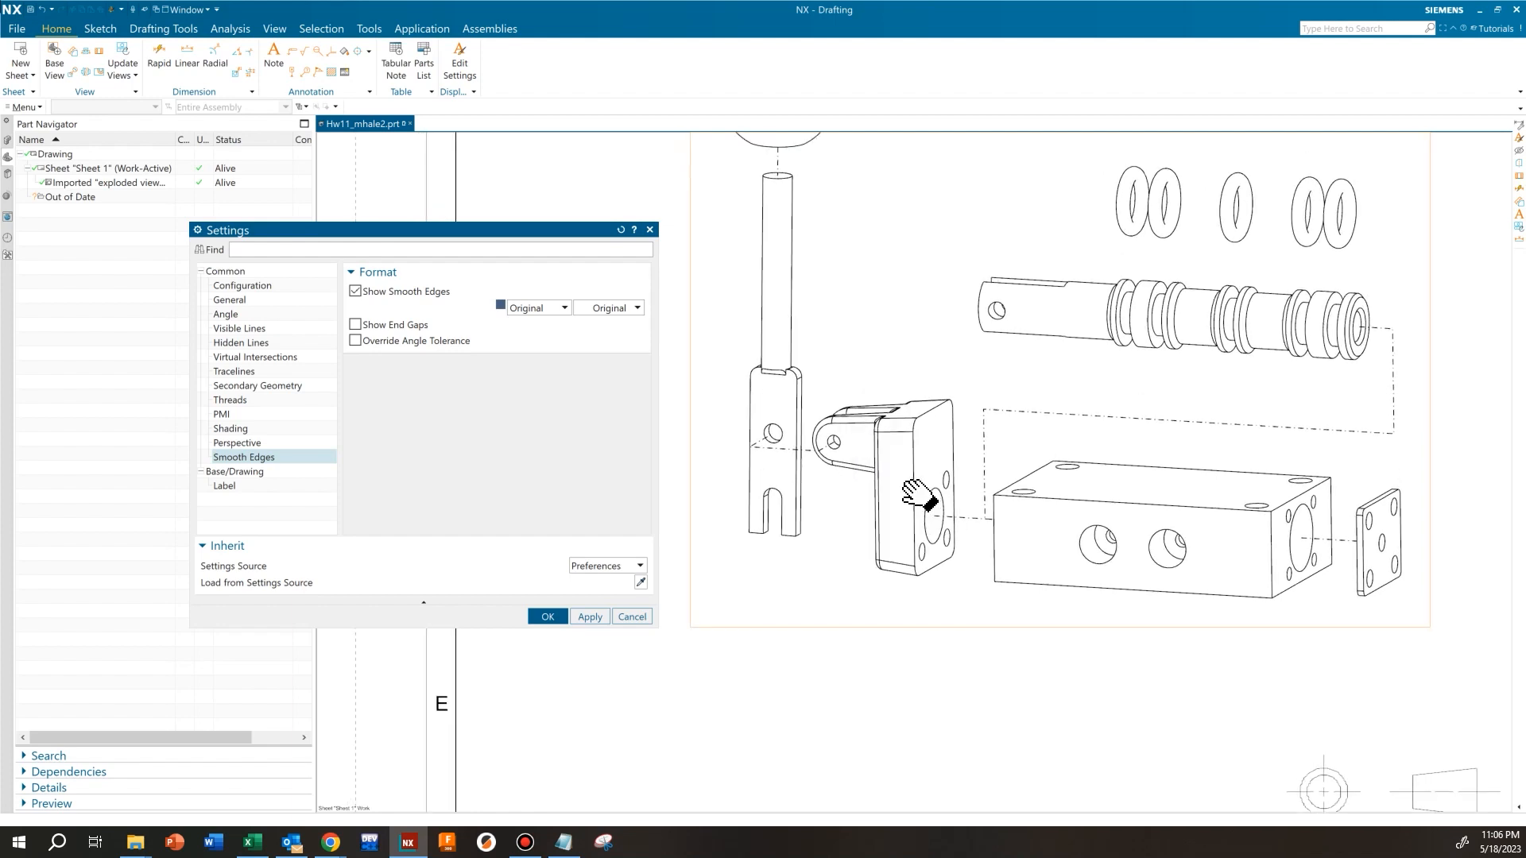
scroll(927, 422, up, 2)
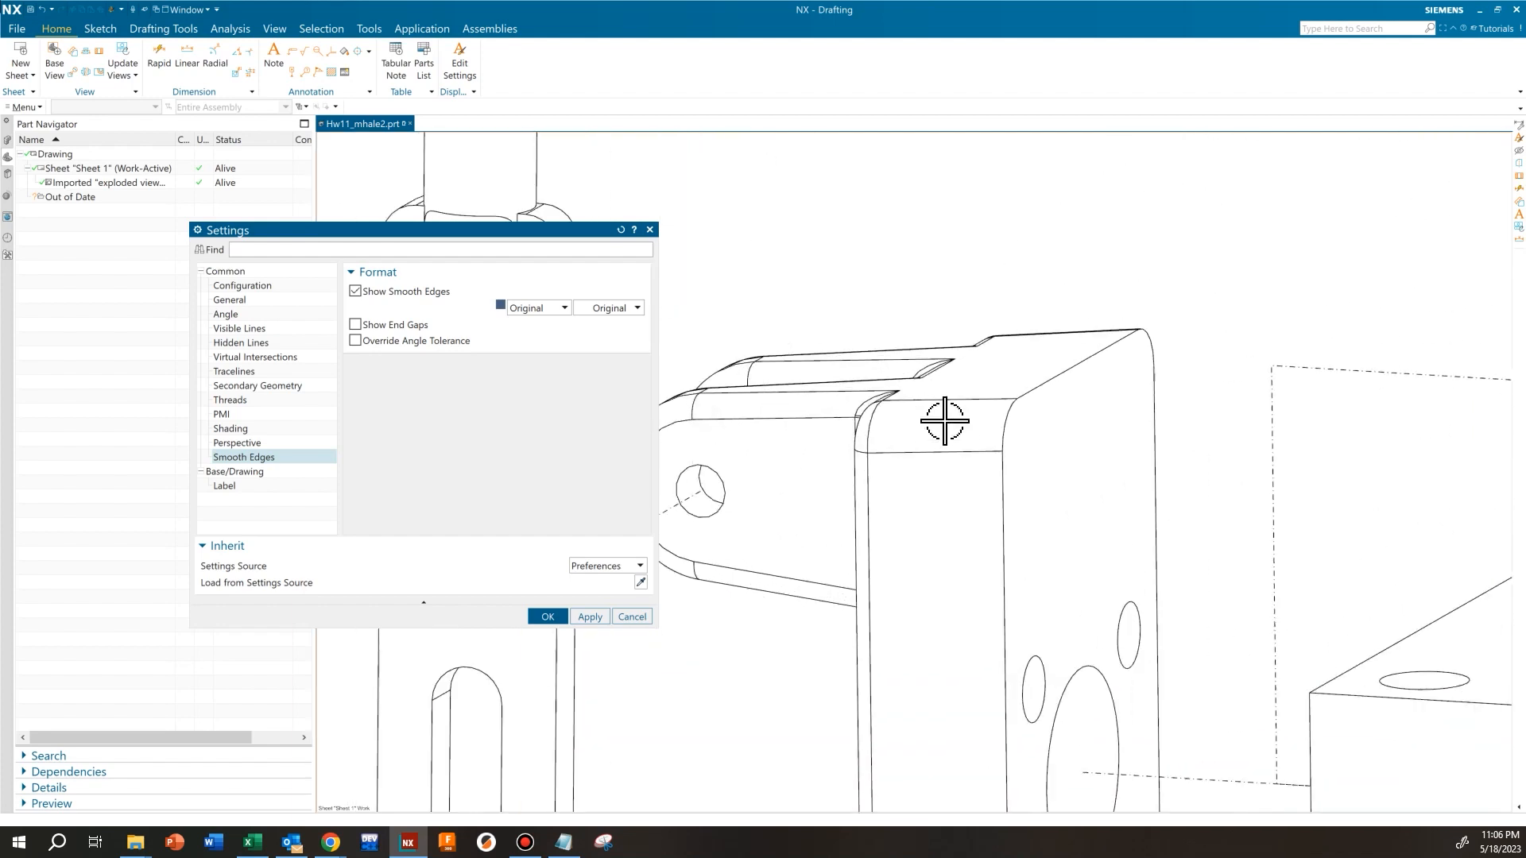
click(350, 327)
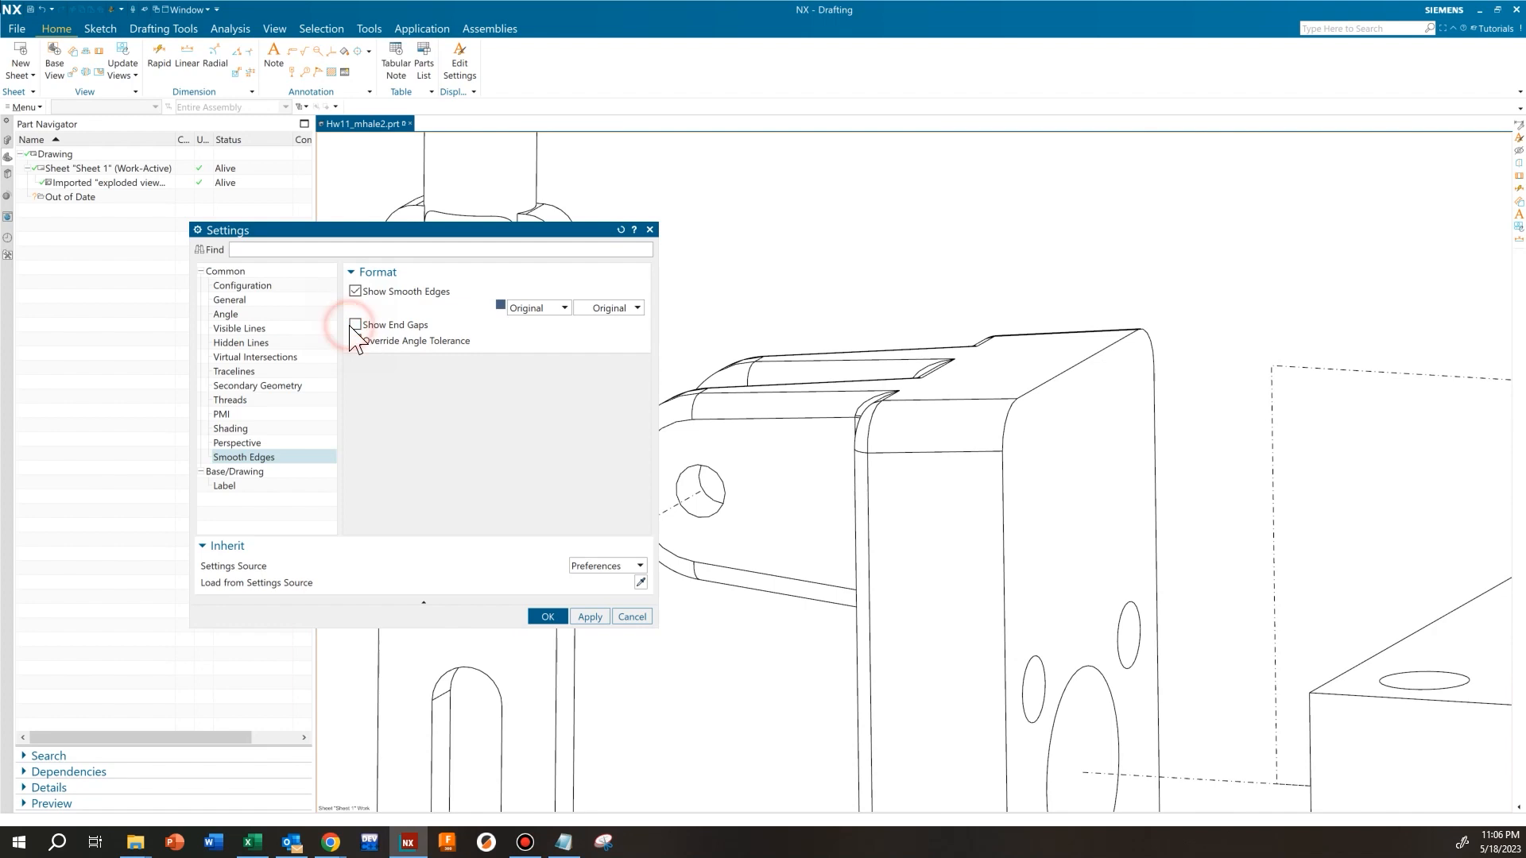
click(588, 616)
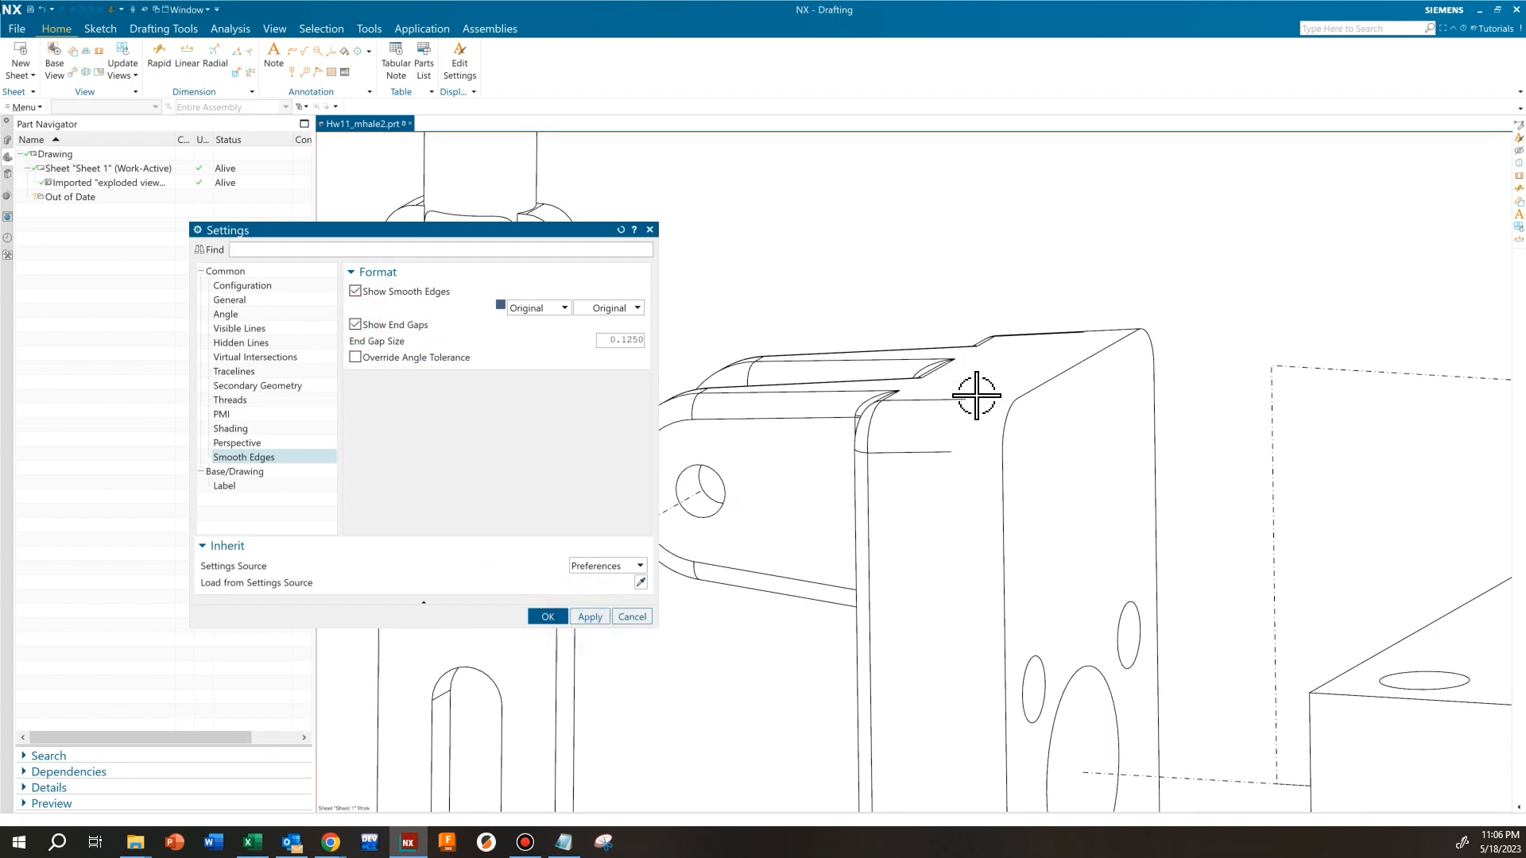
scroll(934, 419, down, 5)
middle_drag(943, 408, 904, 470)
scroll(878, 474, up, 3)
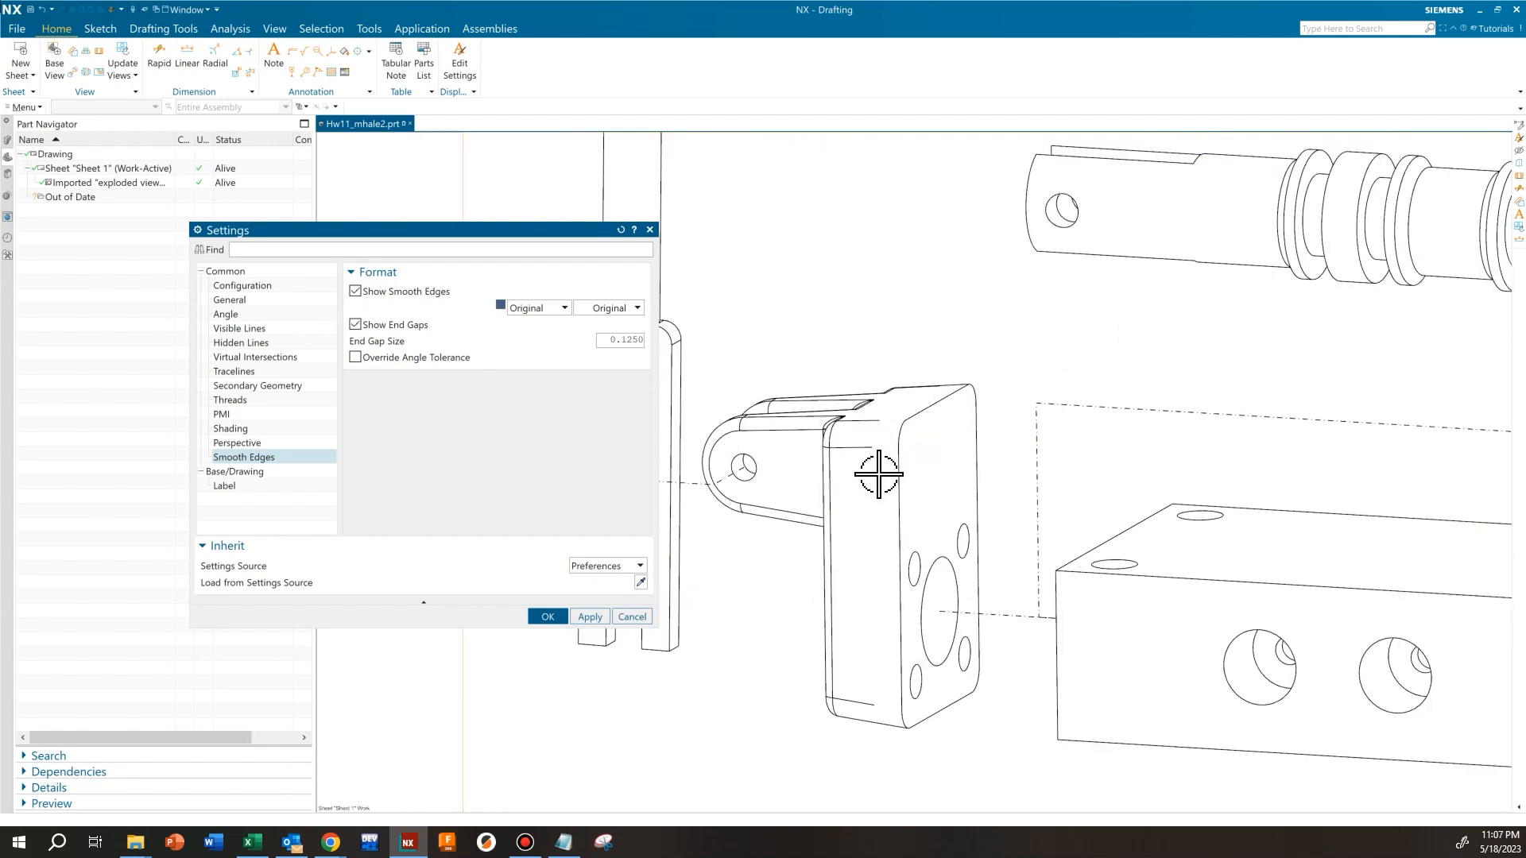
Turn the smooth edge end gaps back off and apply the setting to the view
click(402, 326)
click(401, 325)
click(402, 326)
click(590, 617)
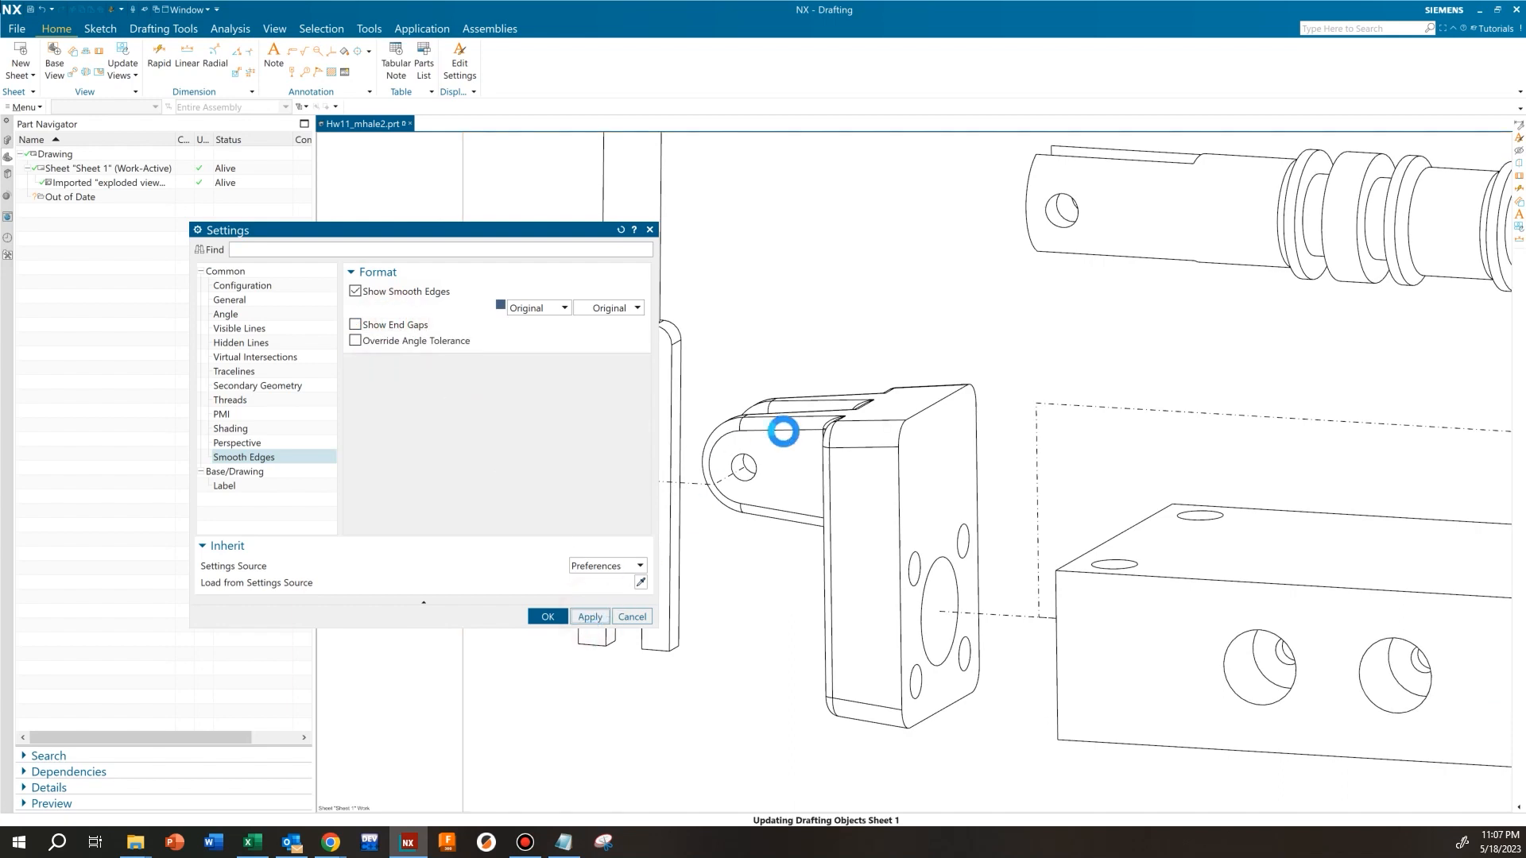
Set the width of the exploded view's smooth edges to 0.35 mm and apply it
scroll(746, 389, up, 5)
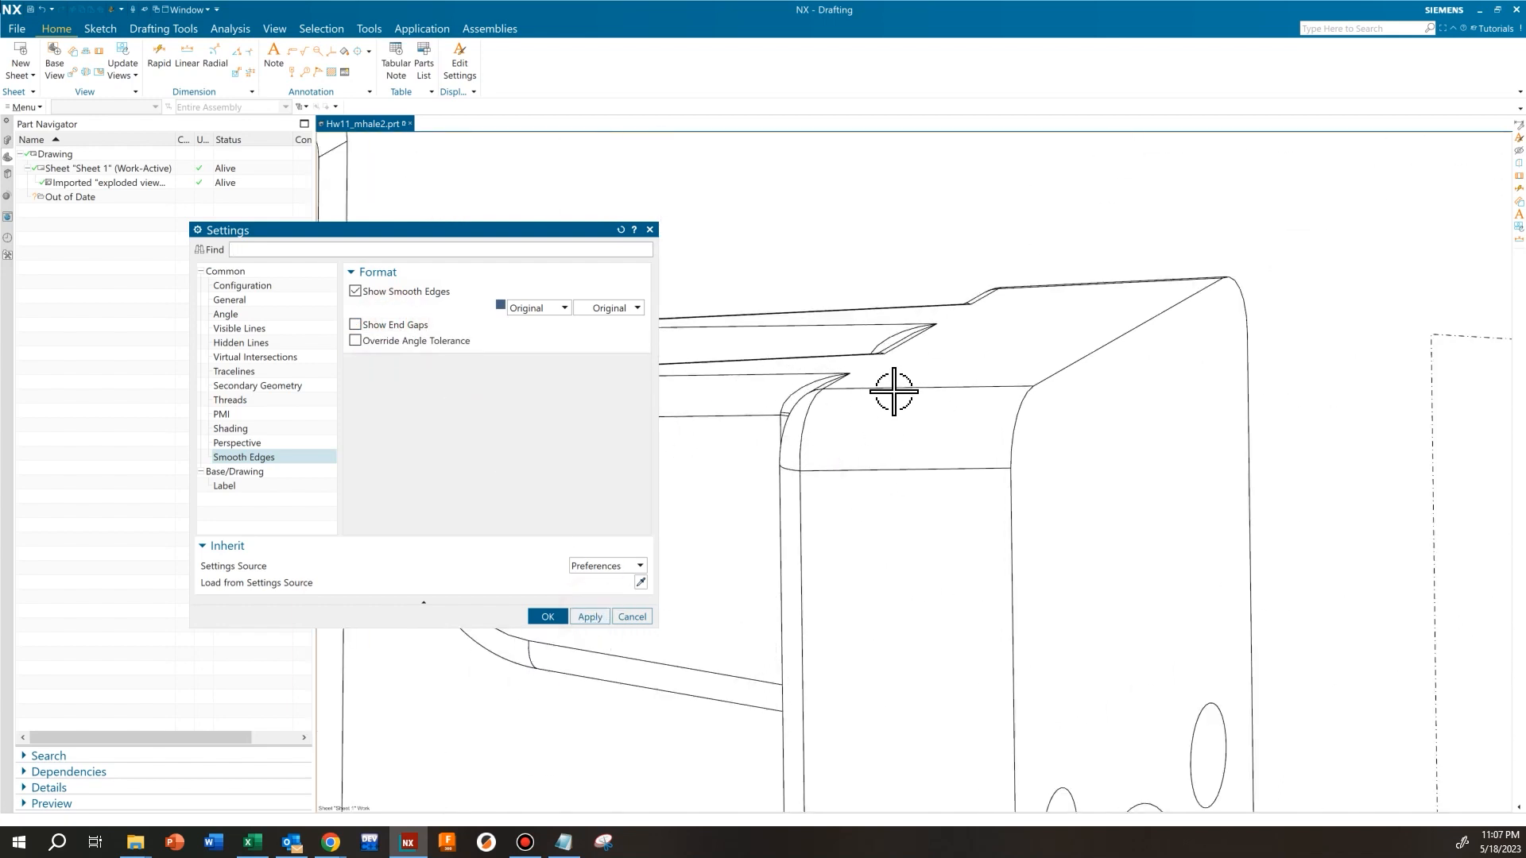
click(632, 309)
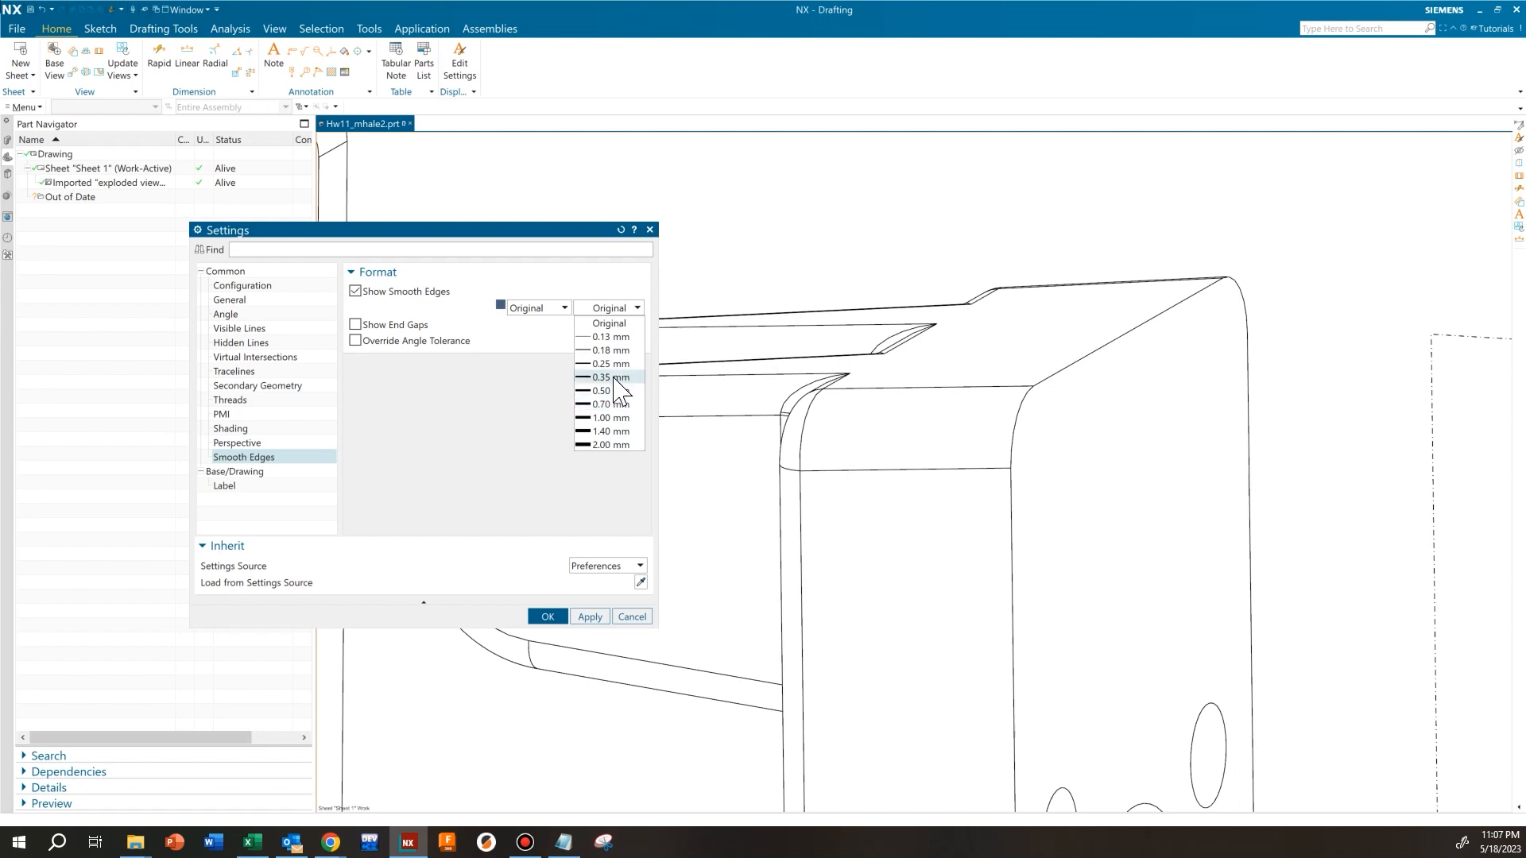
click(614, 379)
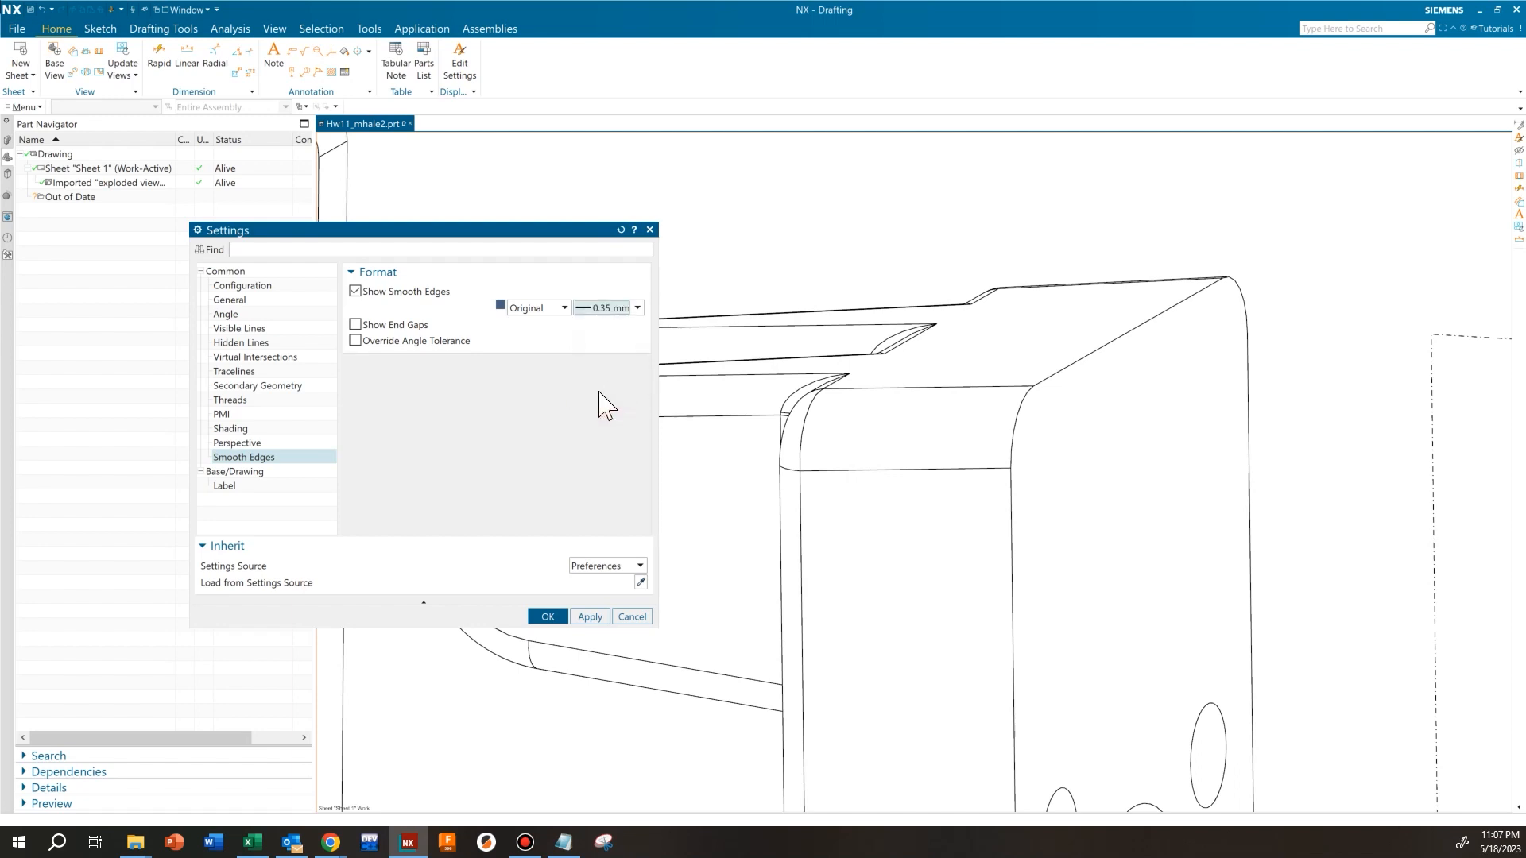
click(591, 617)
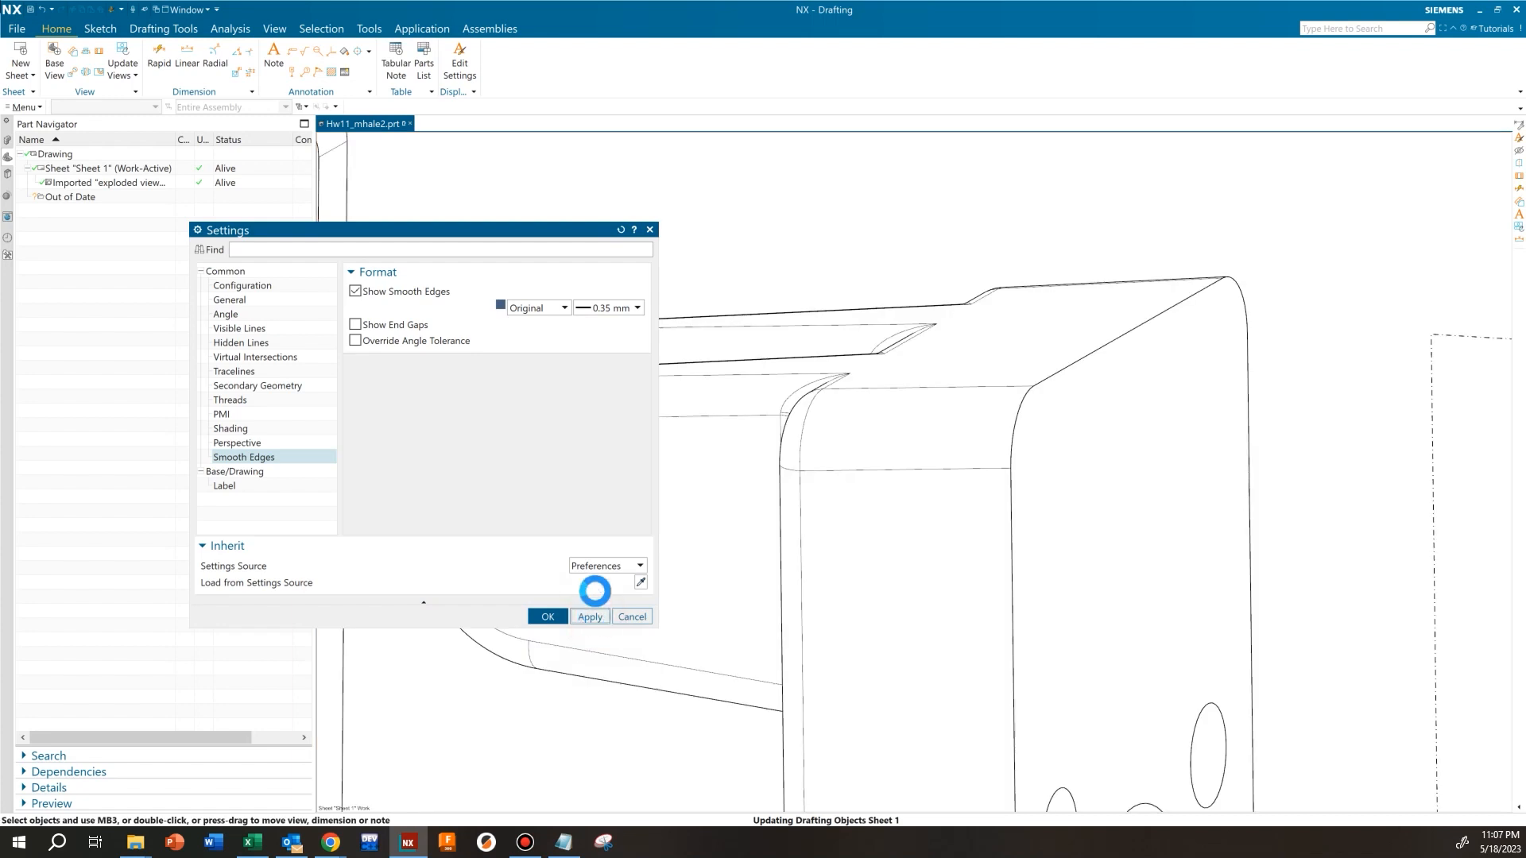
Check the smooth edge lines on the fulcrum, operating lever and spool, and accept the view settings
scroll(988, 537, down, 3)
shift+middle_drag(1076, 543, 1018, 482)
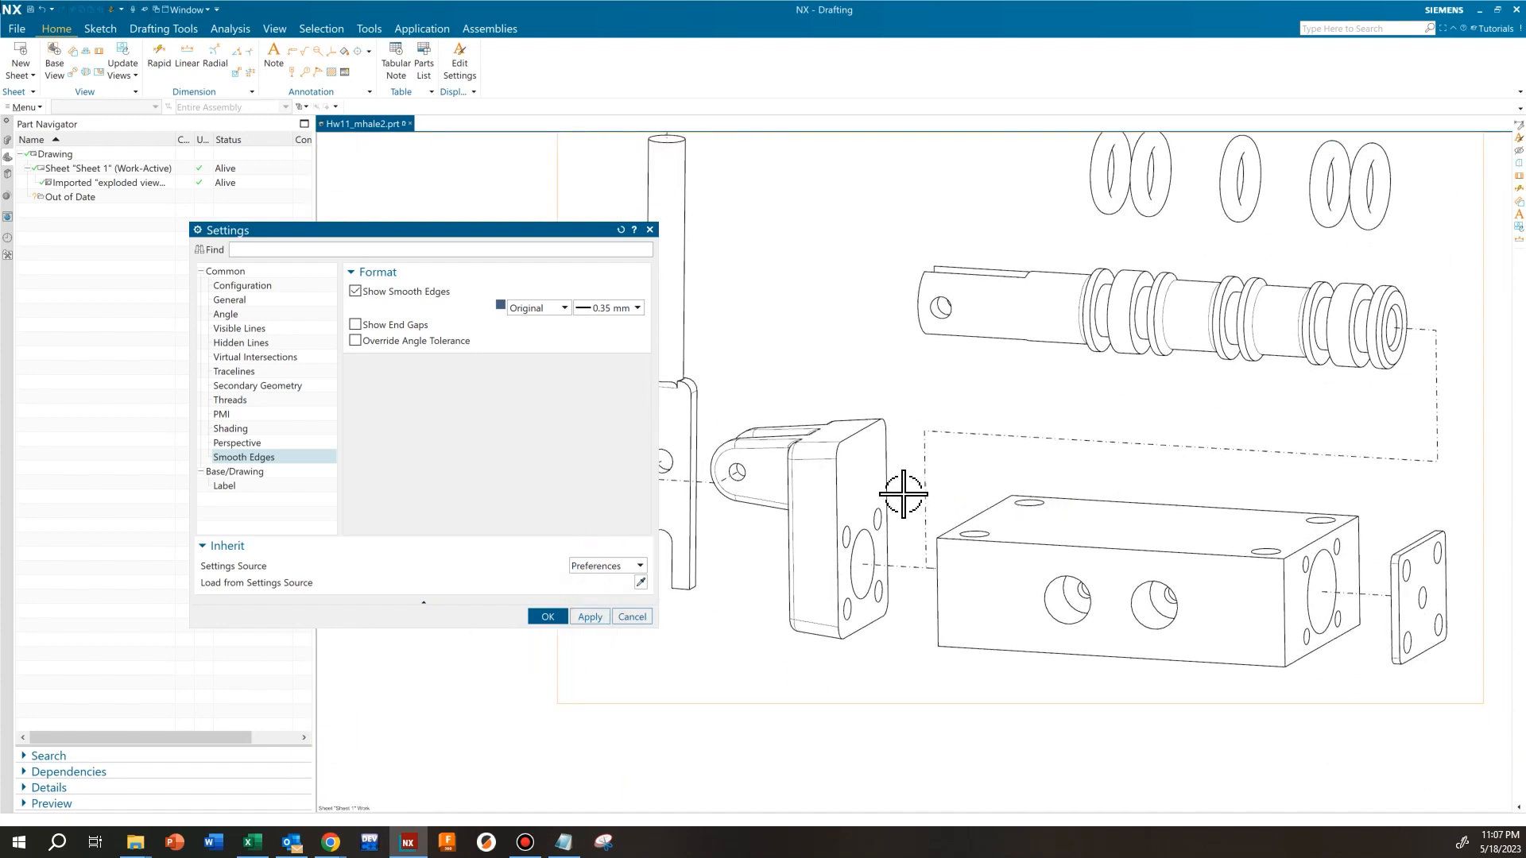
scroll(805, 445, up, 3)
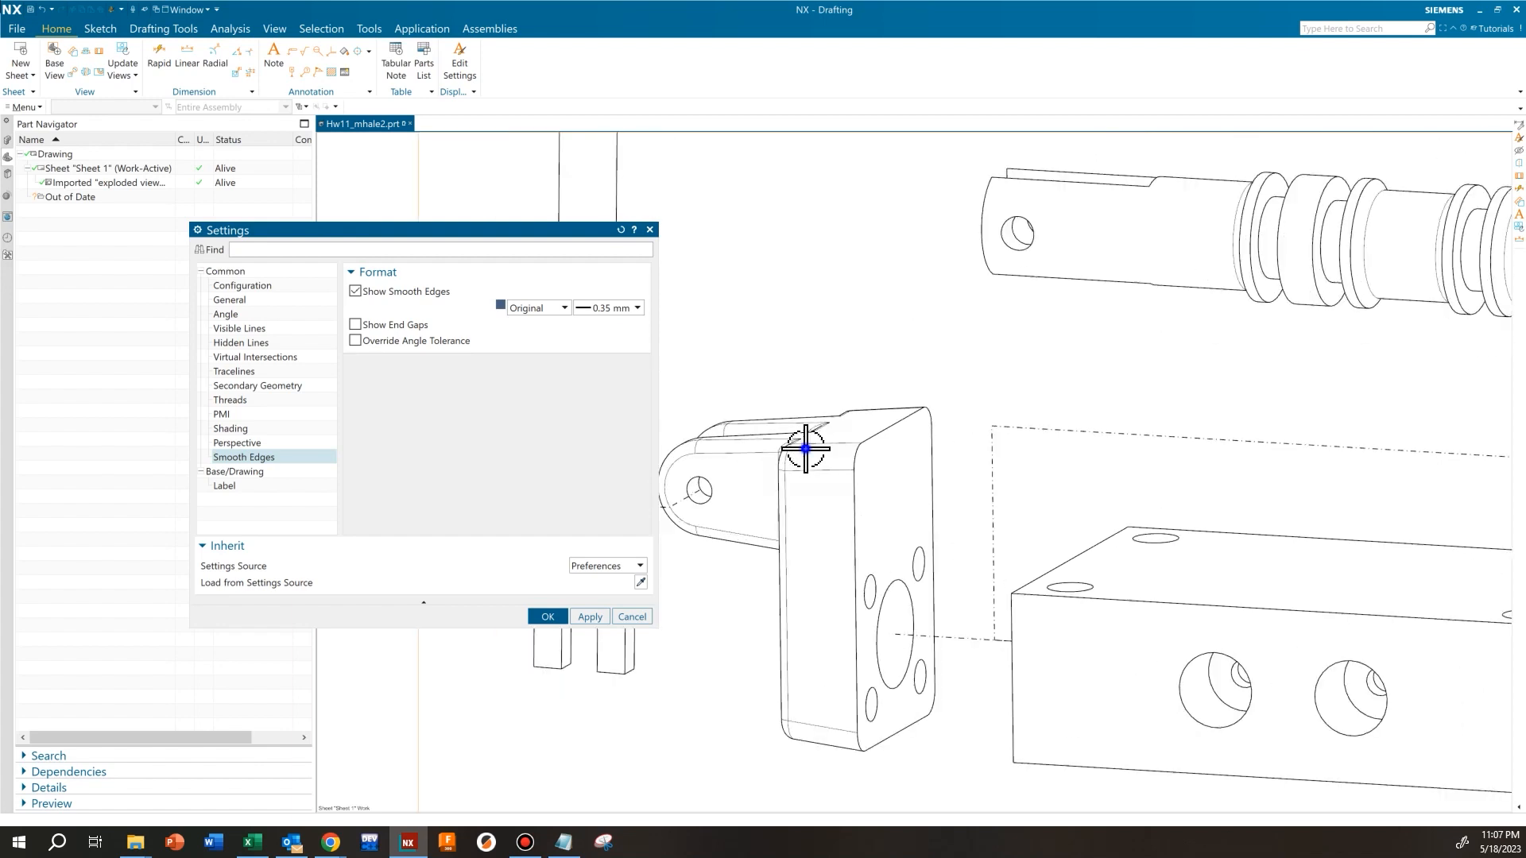
shift+middle_drag(805, 449, 956, 445)
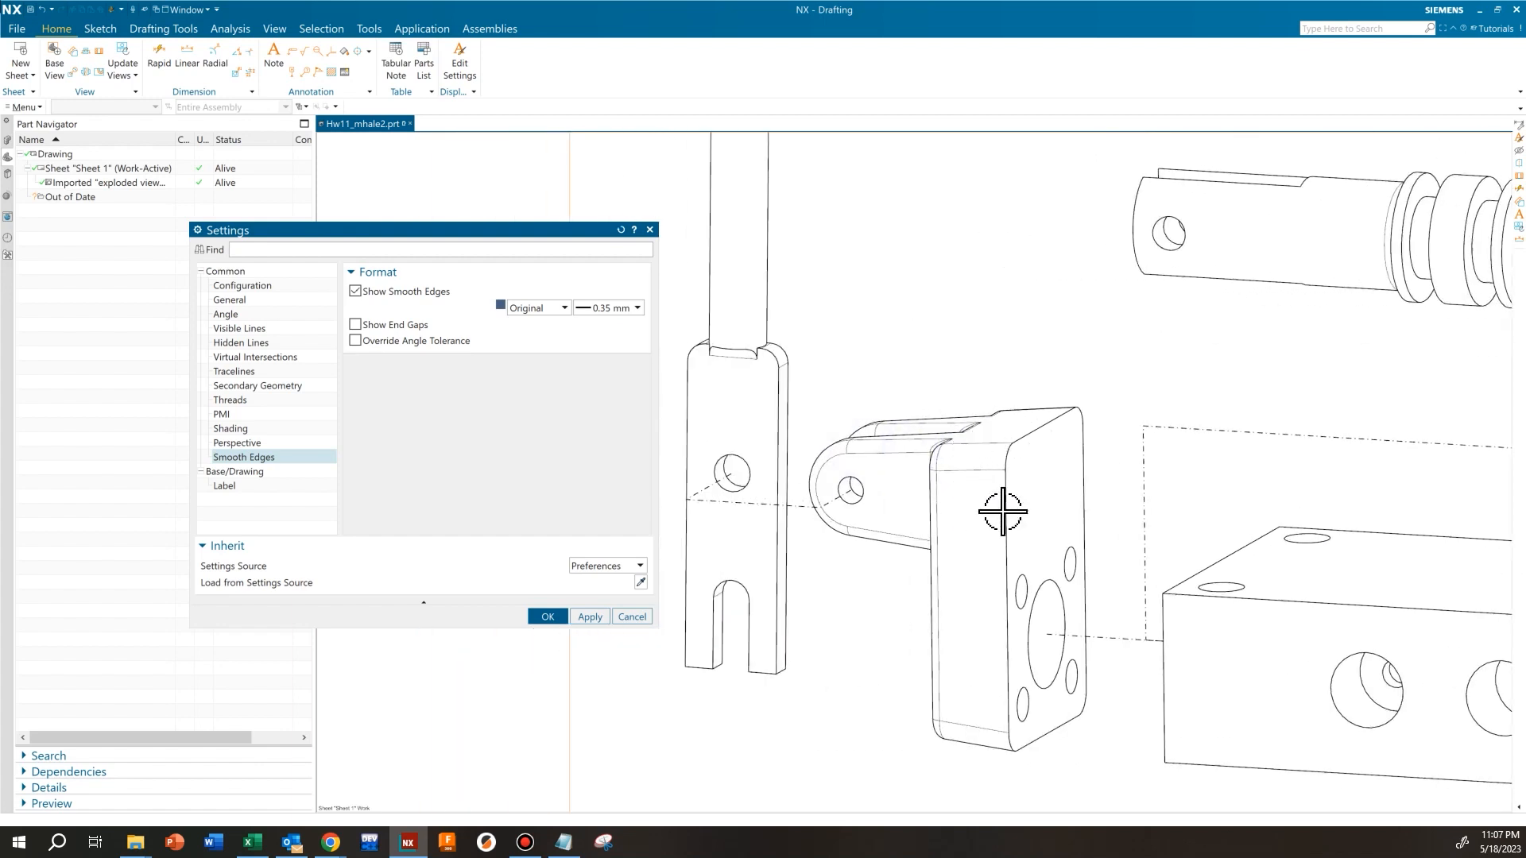
scroll(725, 345, up, 2)
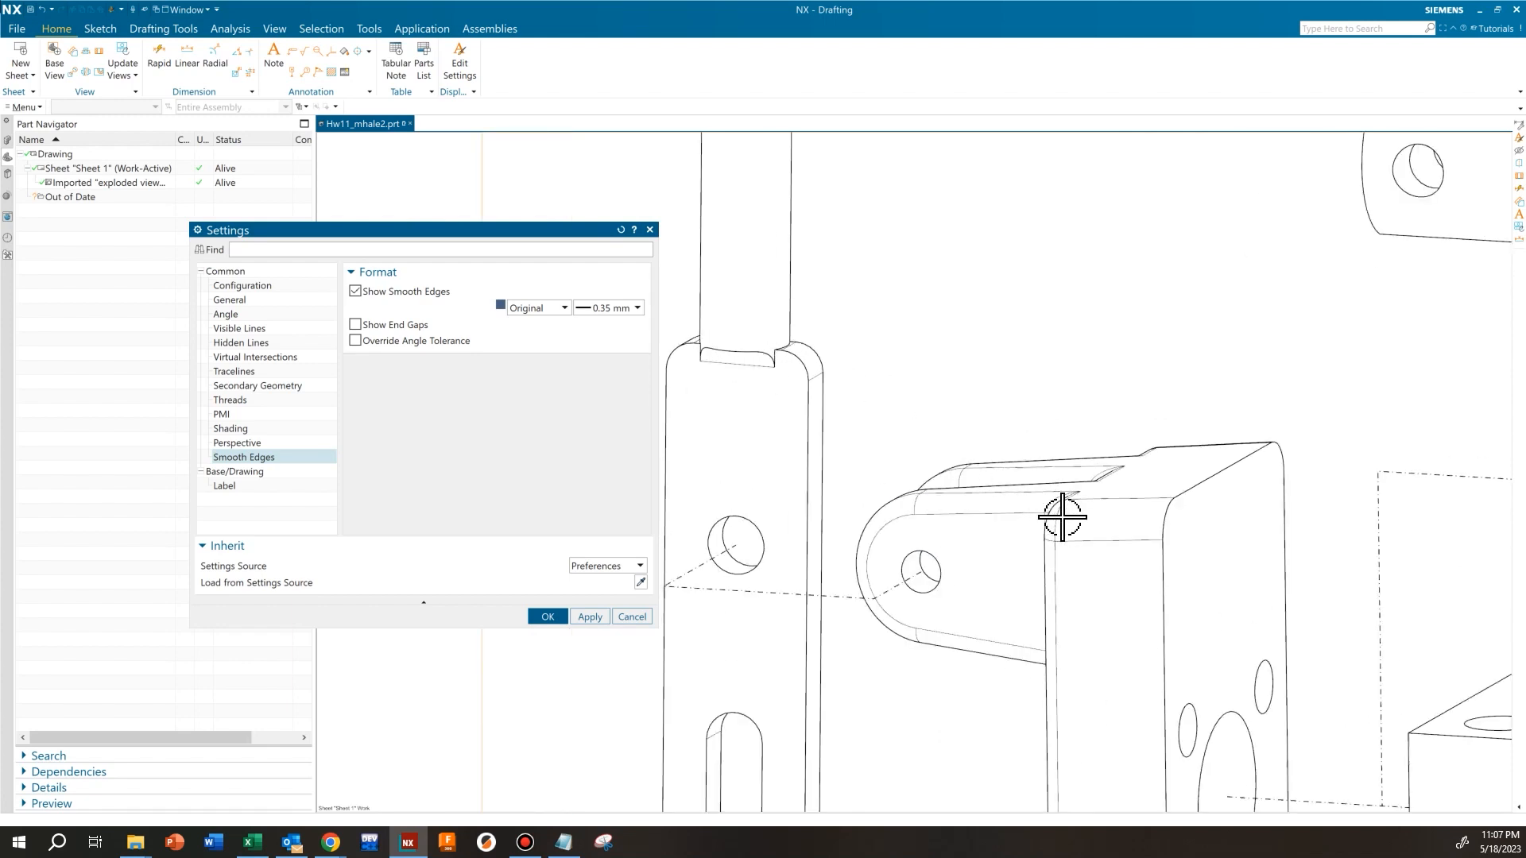
shift+middle_drag(1083, 517, 1025, 482)
scroll(998, 452, down, 4)
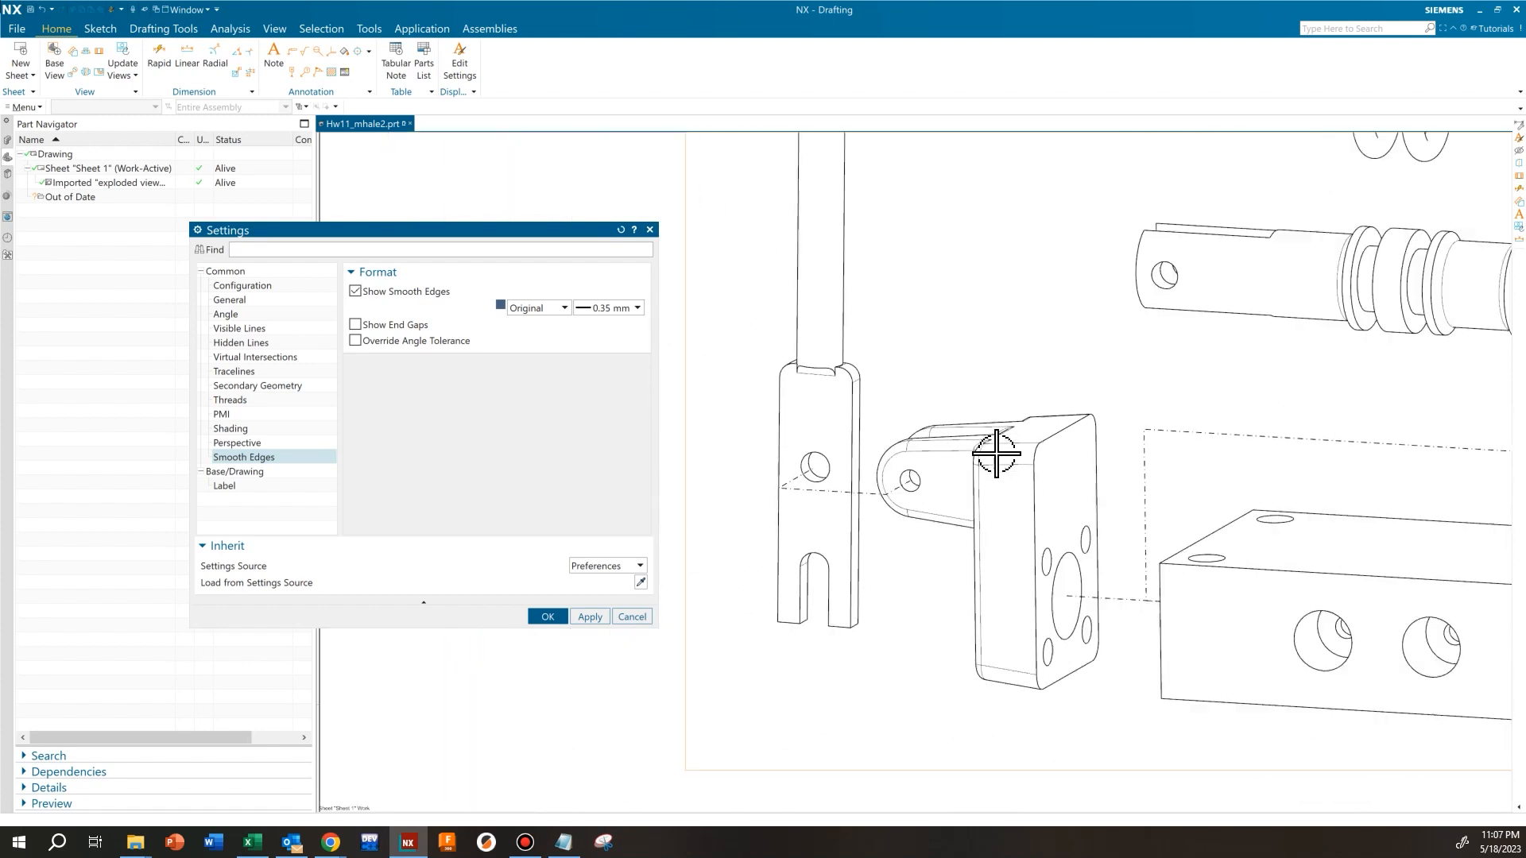
mouse_move(1211, 459)
shift+middle_down()
mouse_move(1008, 511)
mouse_move(998, 534)
shift+middle_up()
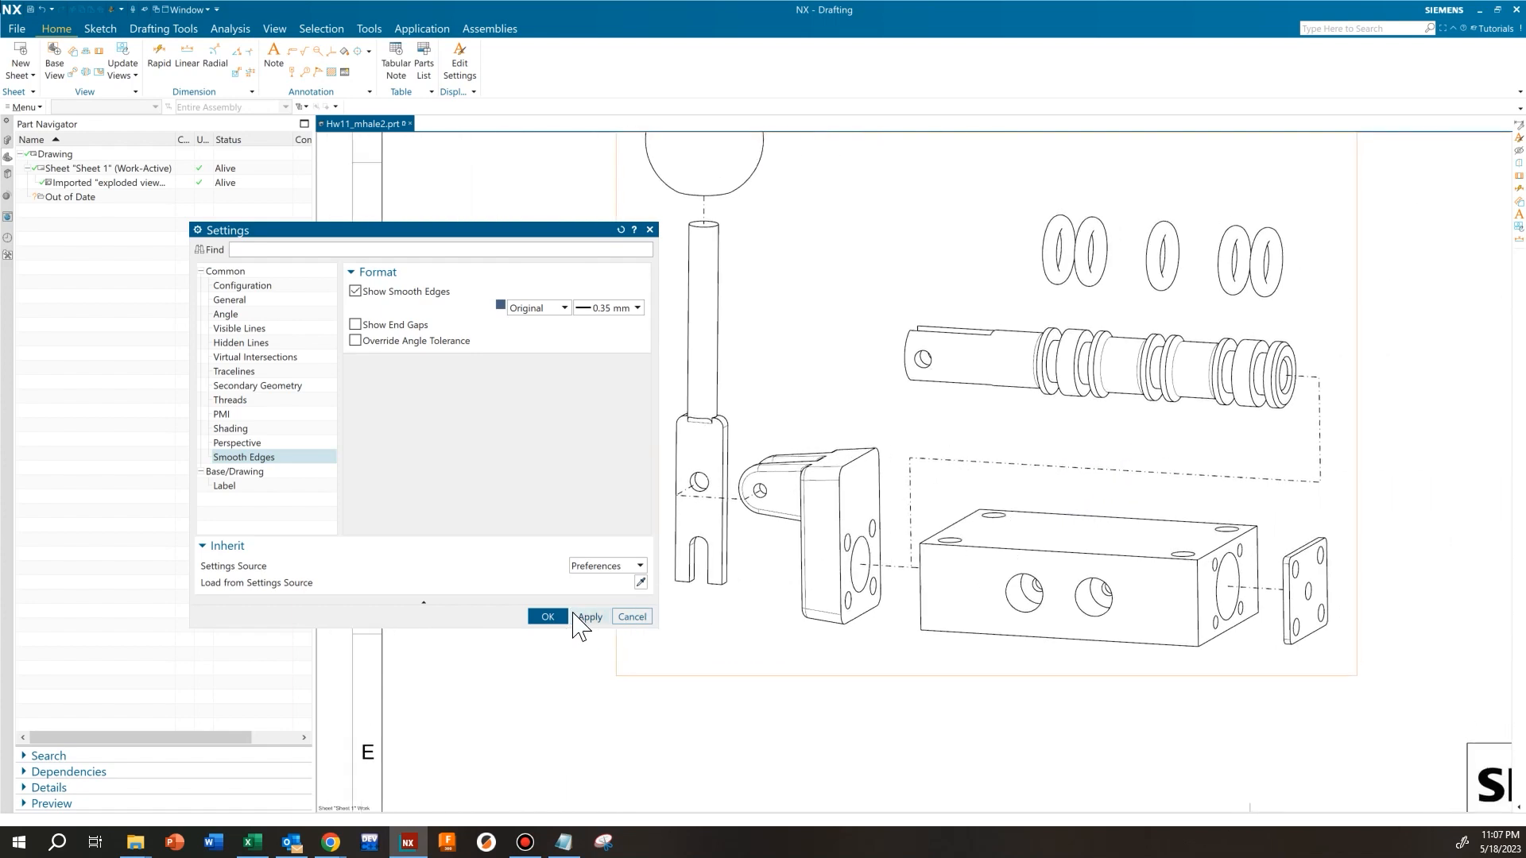
mouse_move(776, 487)
shift+middle_down()
mouse_move(837, 532)
mouse_move(811, 511)
shift+middle_up()
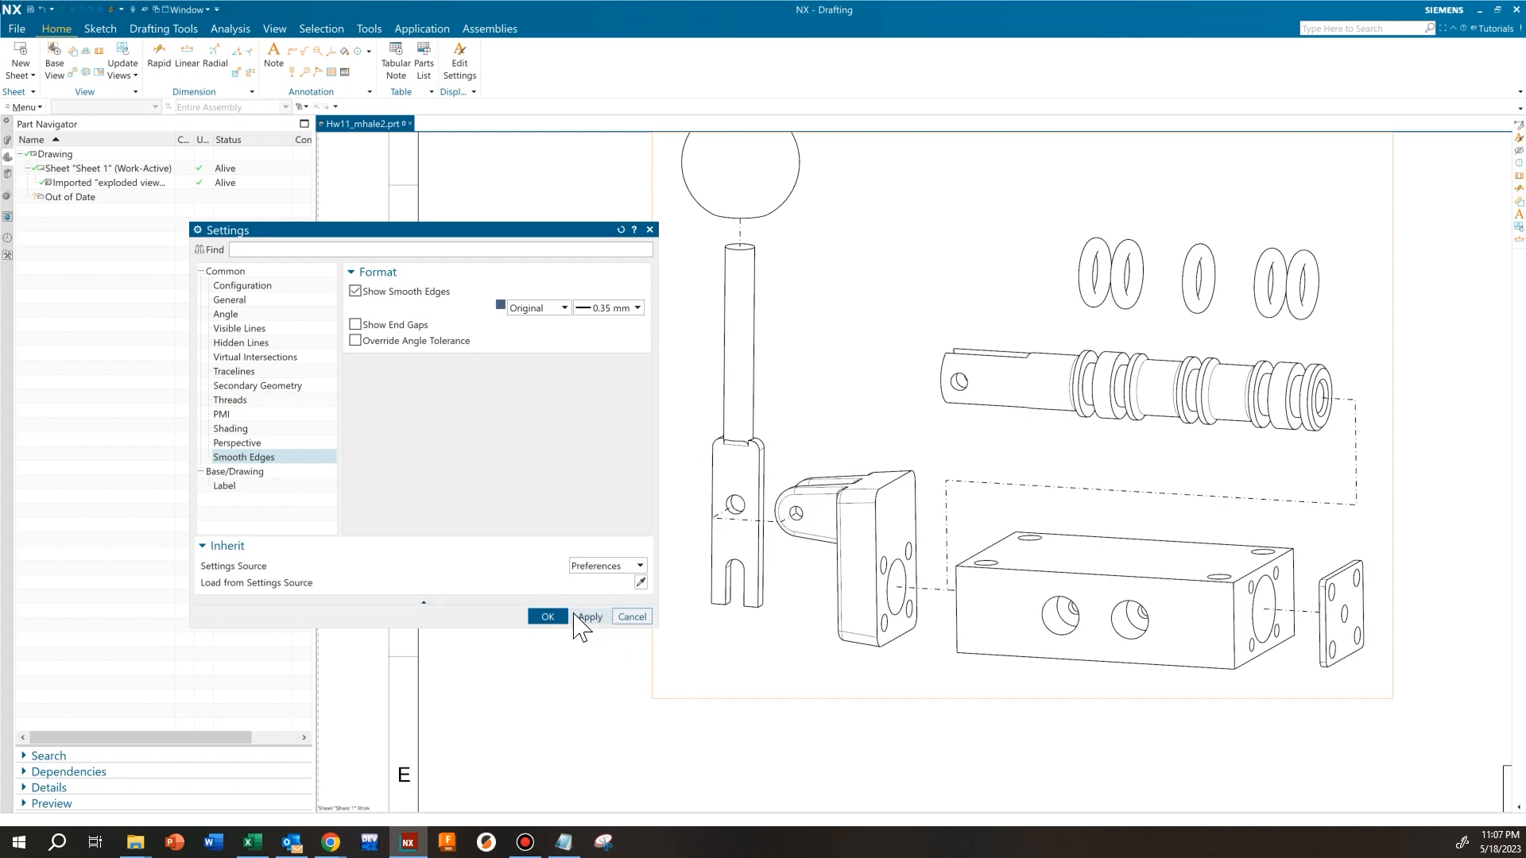
click(548, 617)
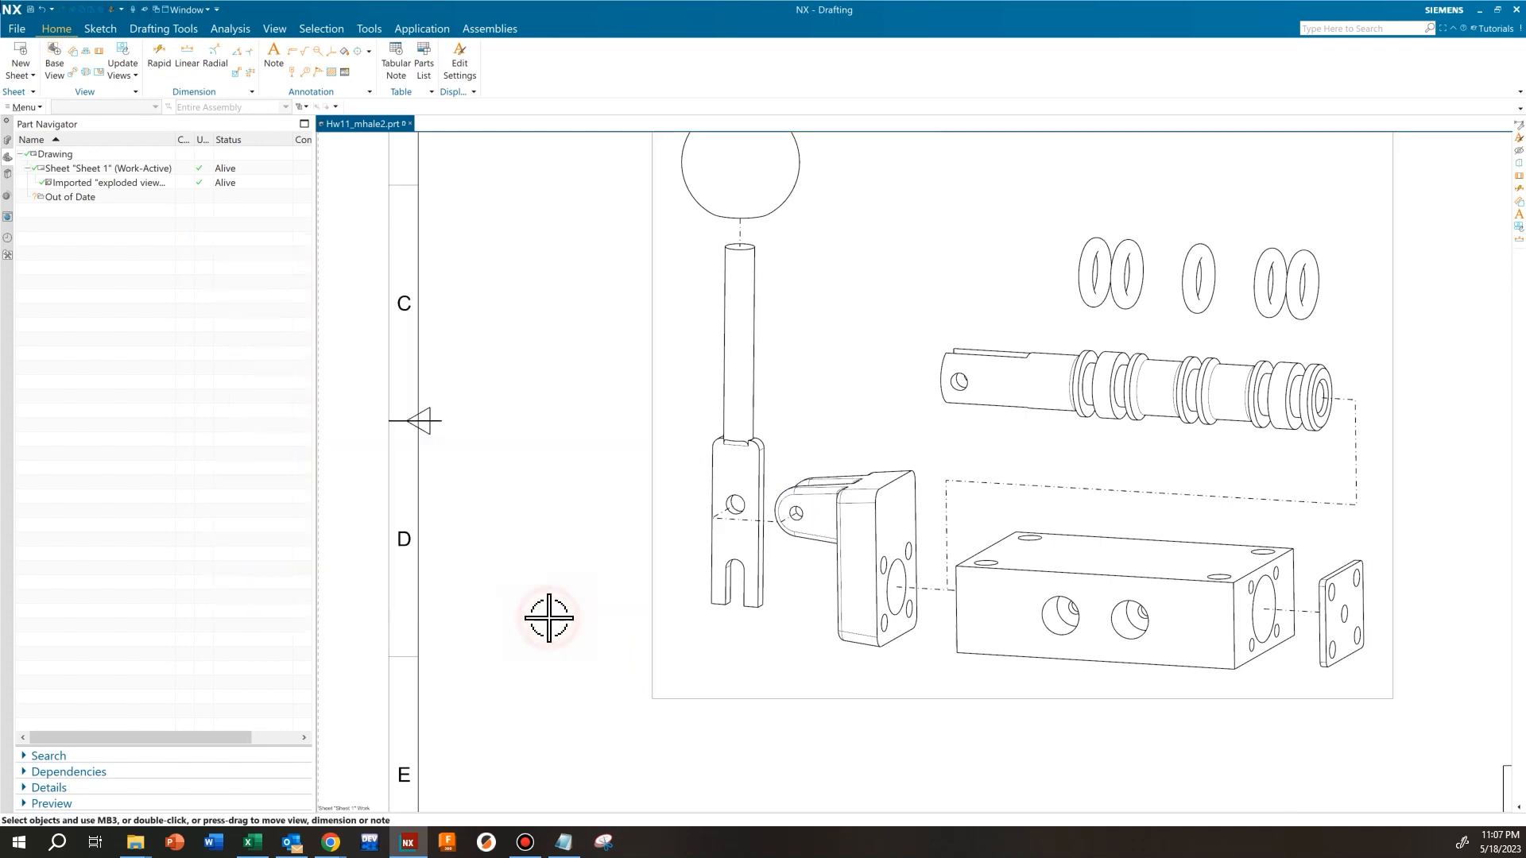
Place a parts list covering all assembly levels on the sheet, in the empty area above the title block
scroll(930, 436, down, 3)
scroll(993, 418, up, 3)
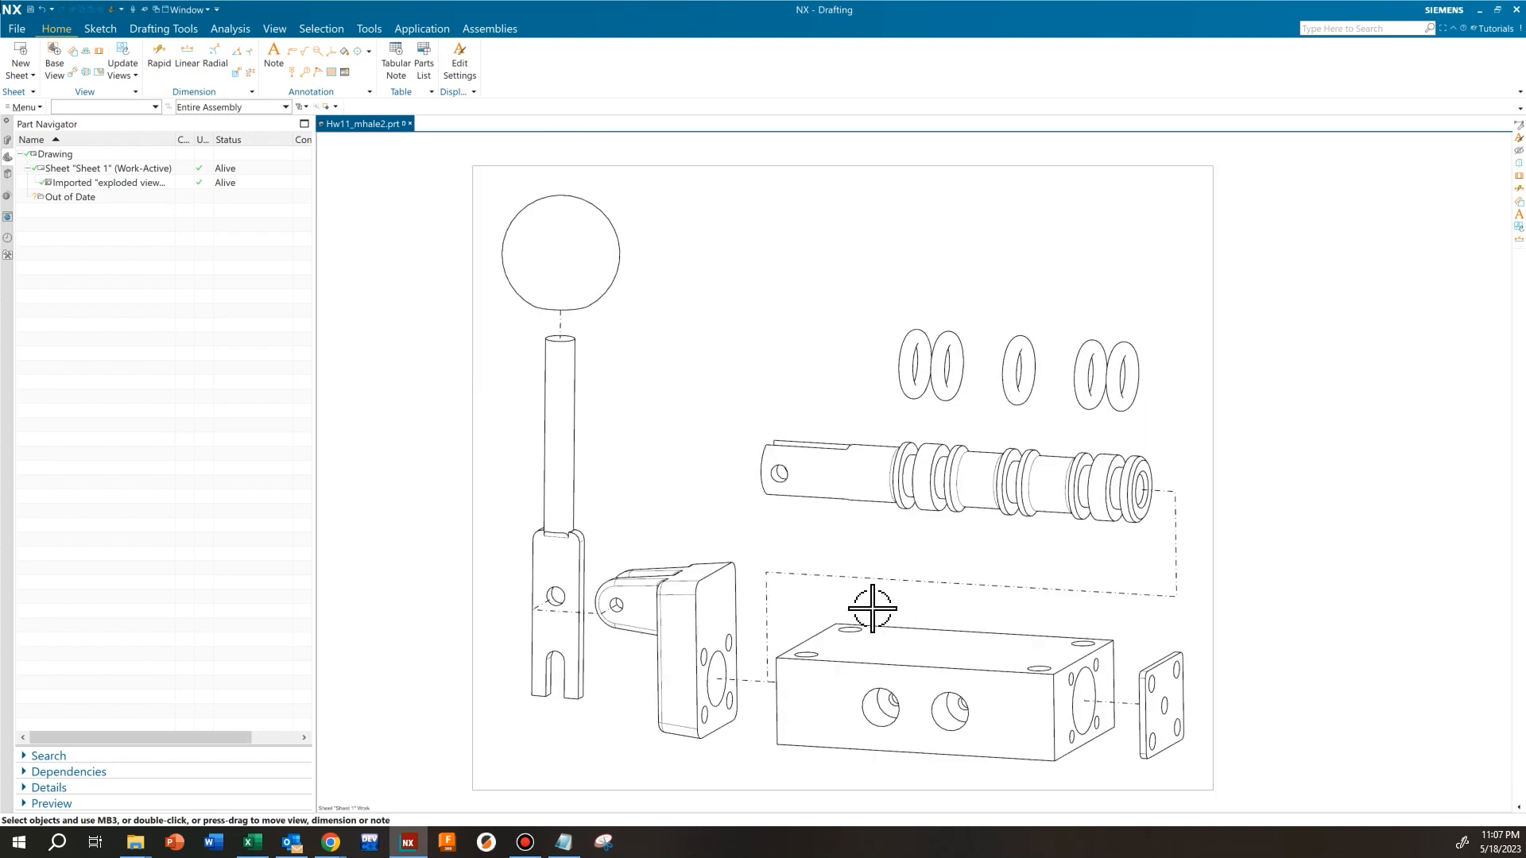
scroll(869, 522, down, 3)
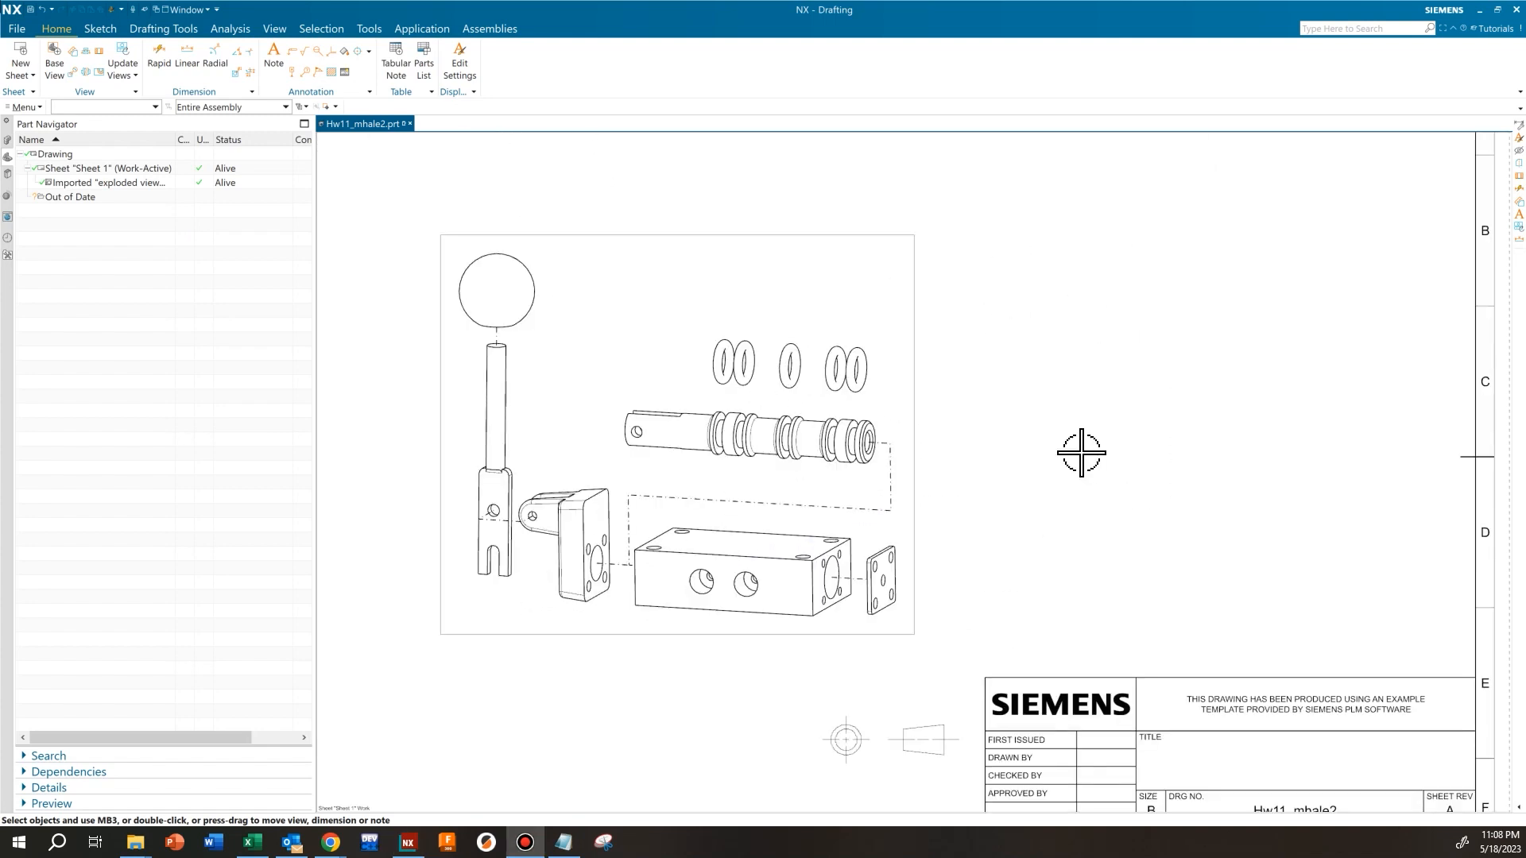
scroll(795, 342, down, 2)
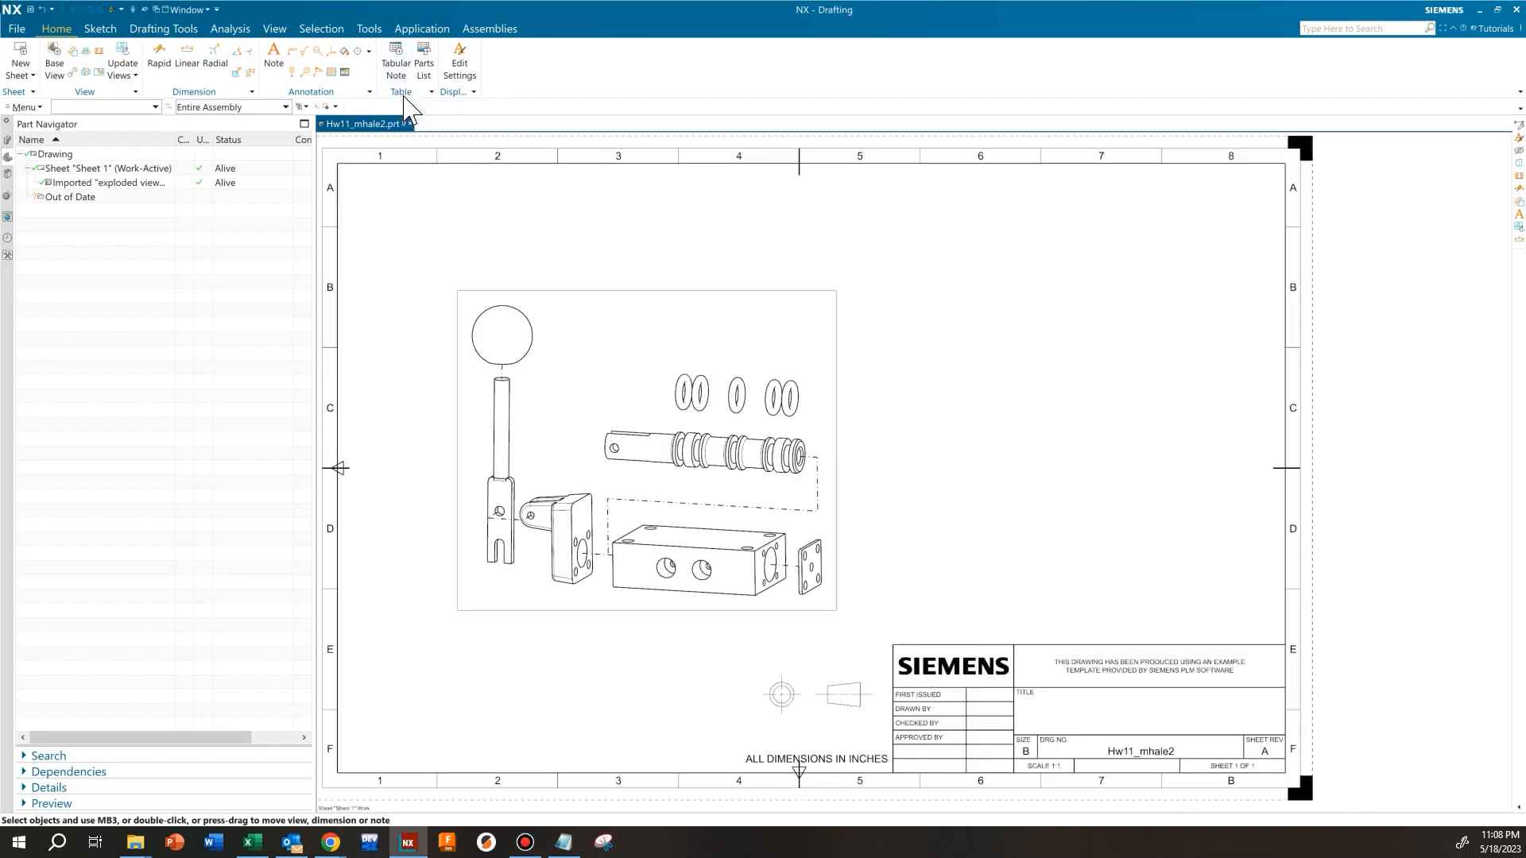
click(427, 70)
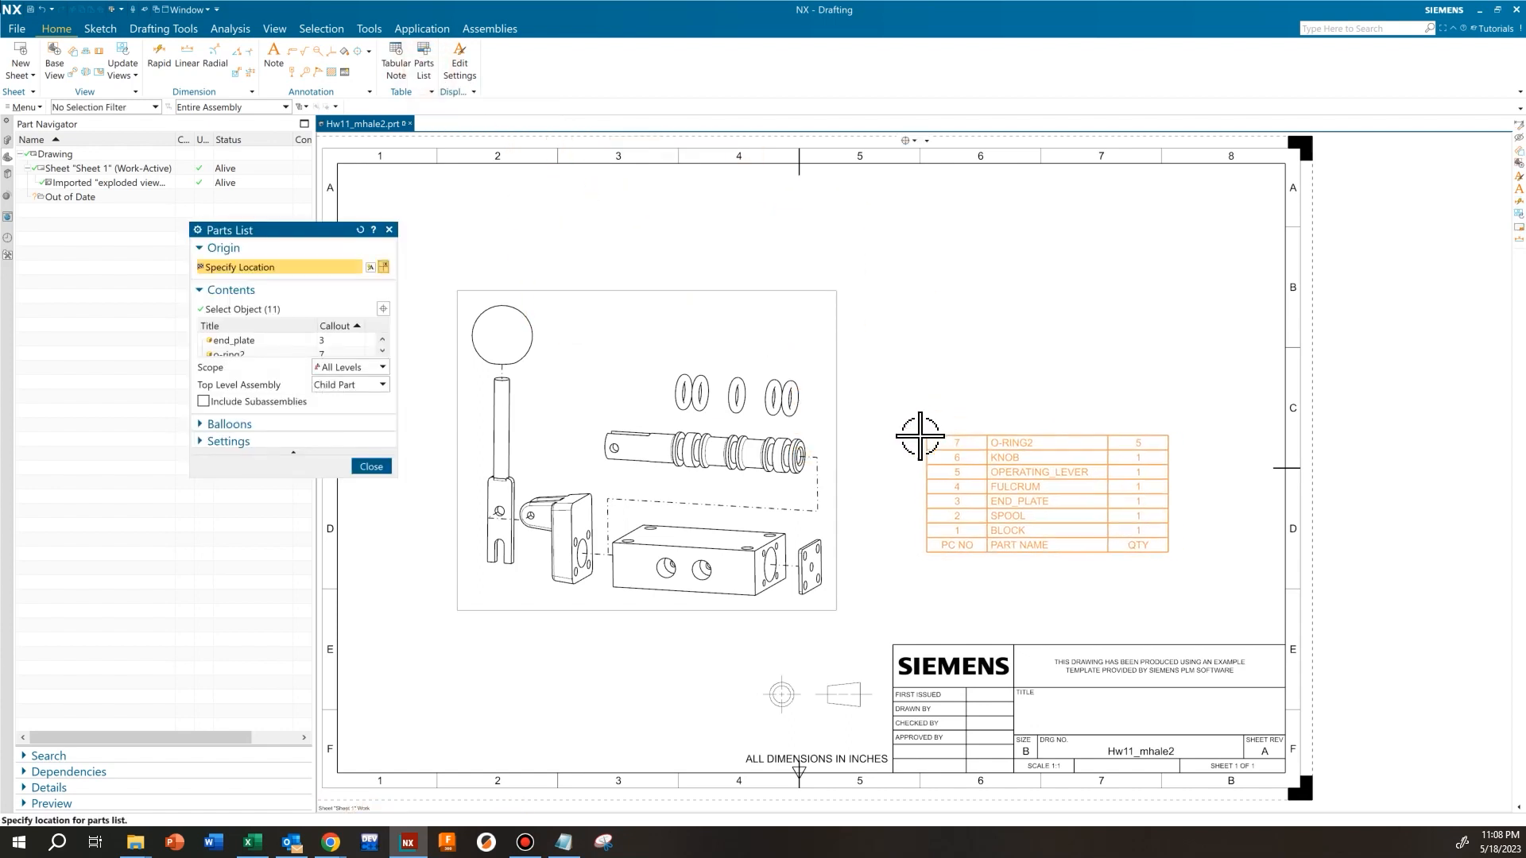
drag(325, 228, 391, 204)
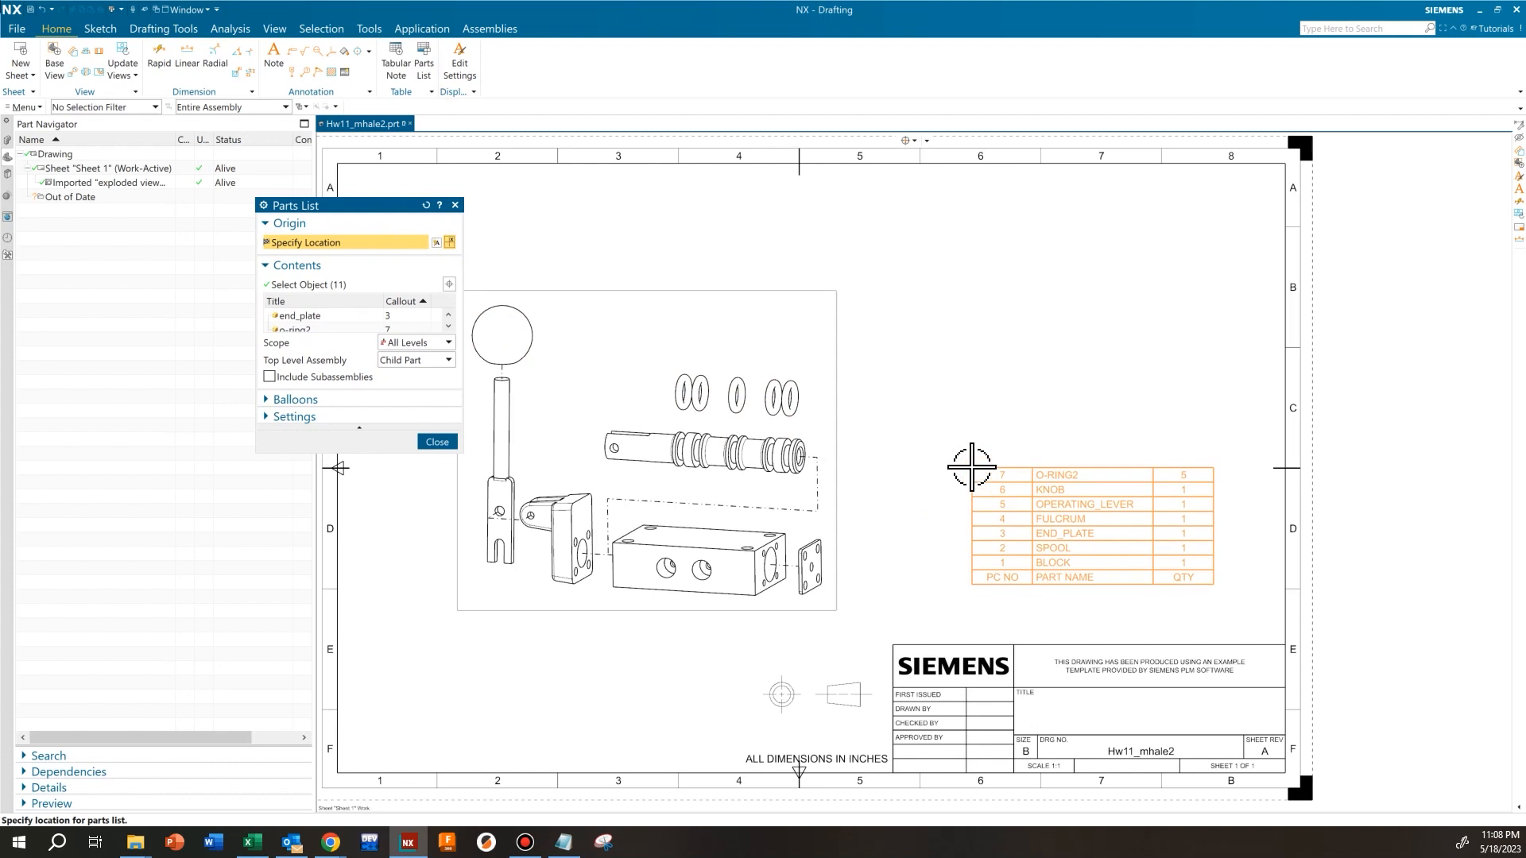
click(972, 468)
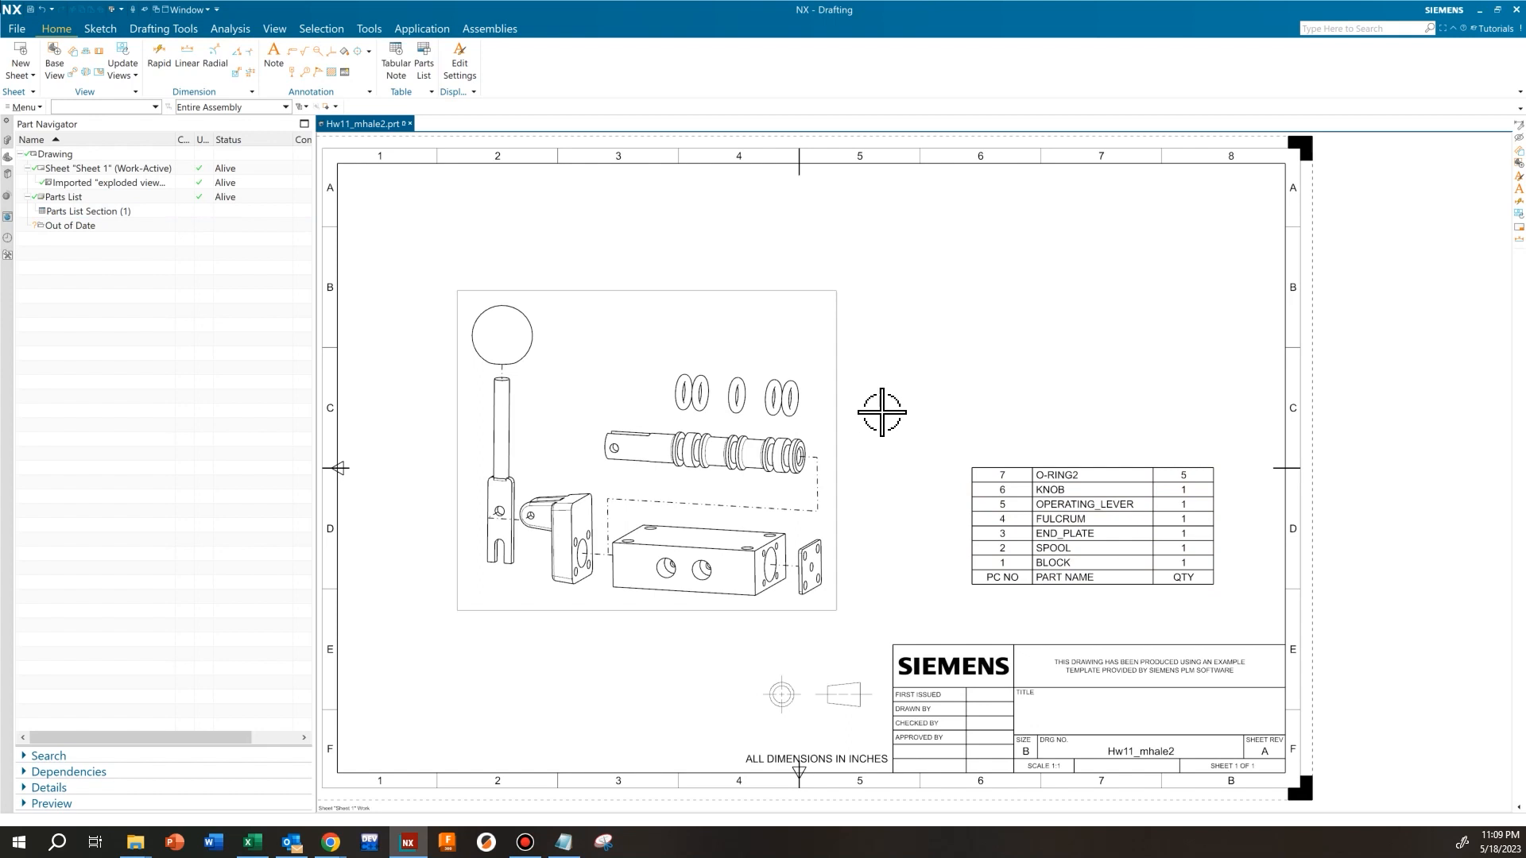
Open the parts list above the title block for editing
click(969, 466)
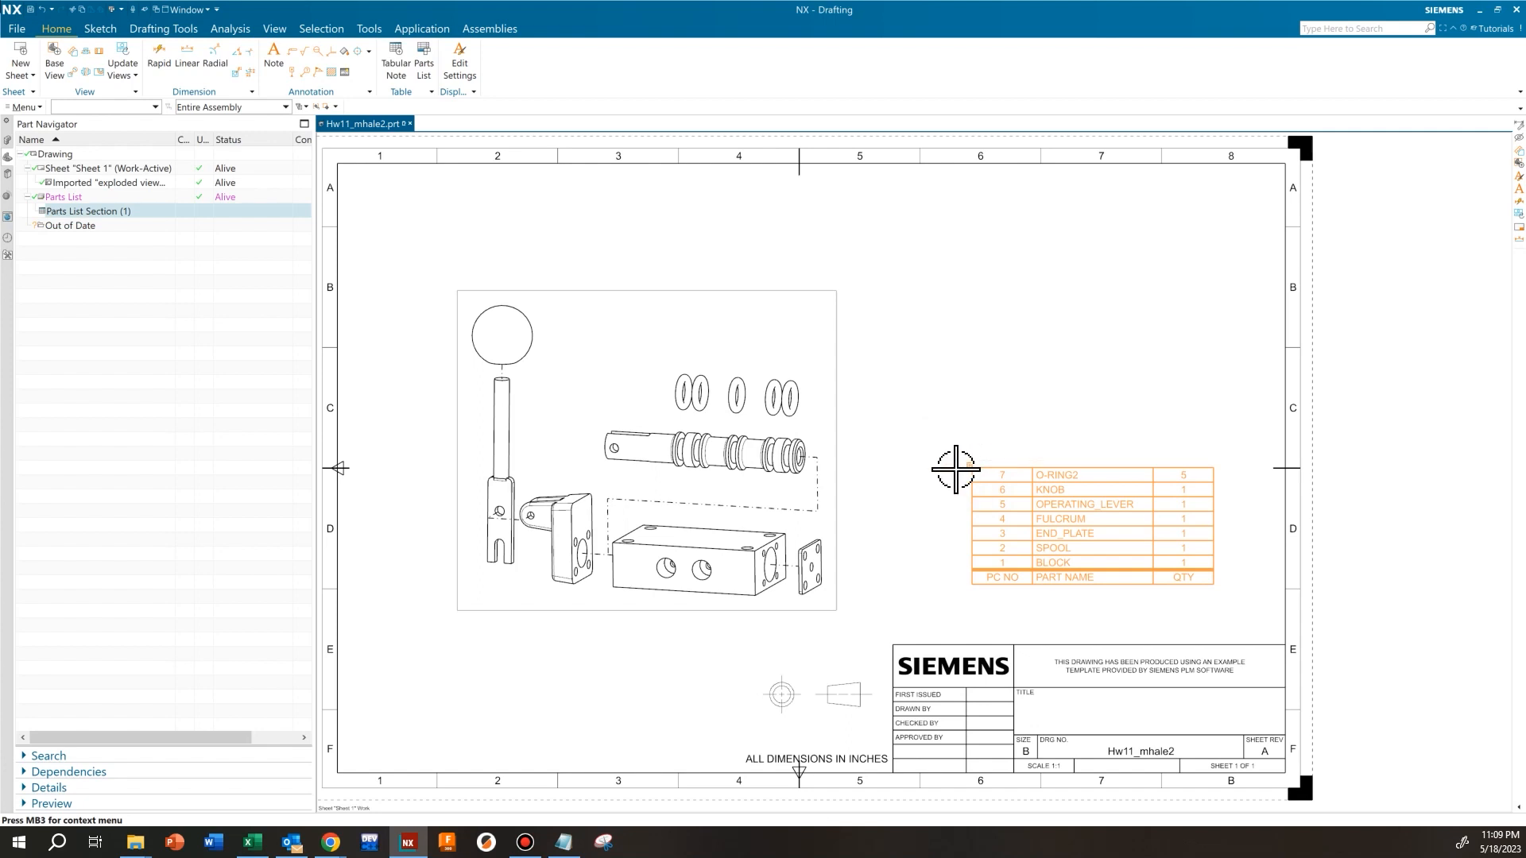
click(955, 474)
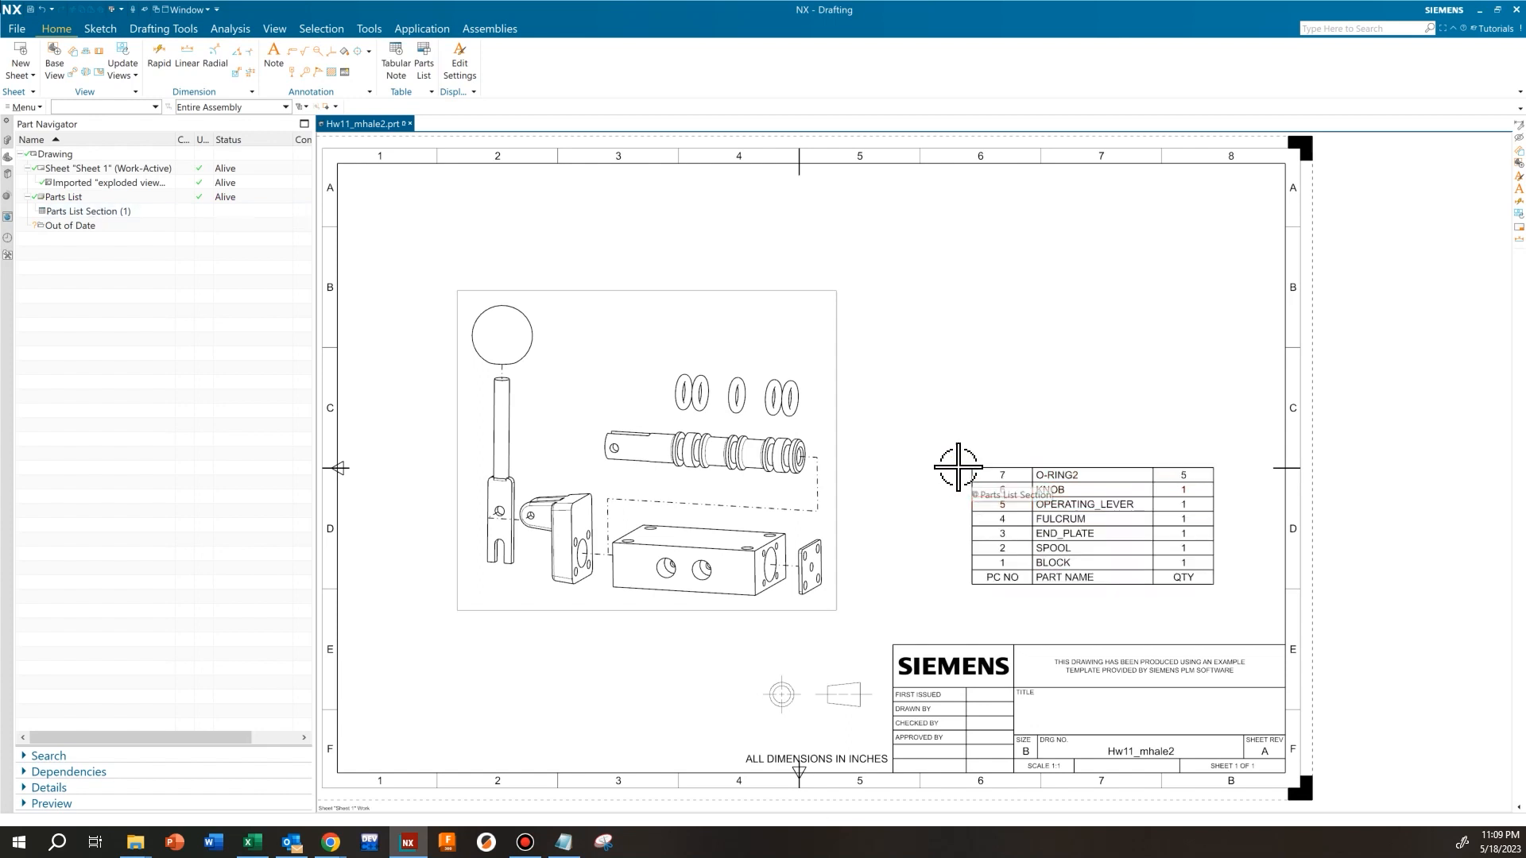
scroll(962, 465, down, 3)
shift+middle_drag(967, 469, 759, 368)
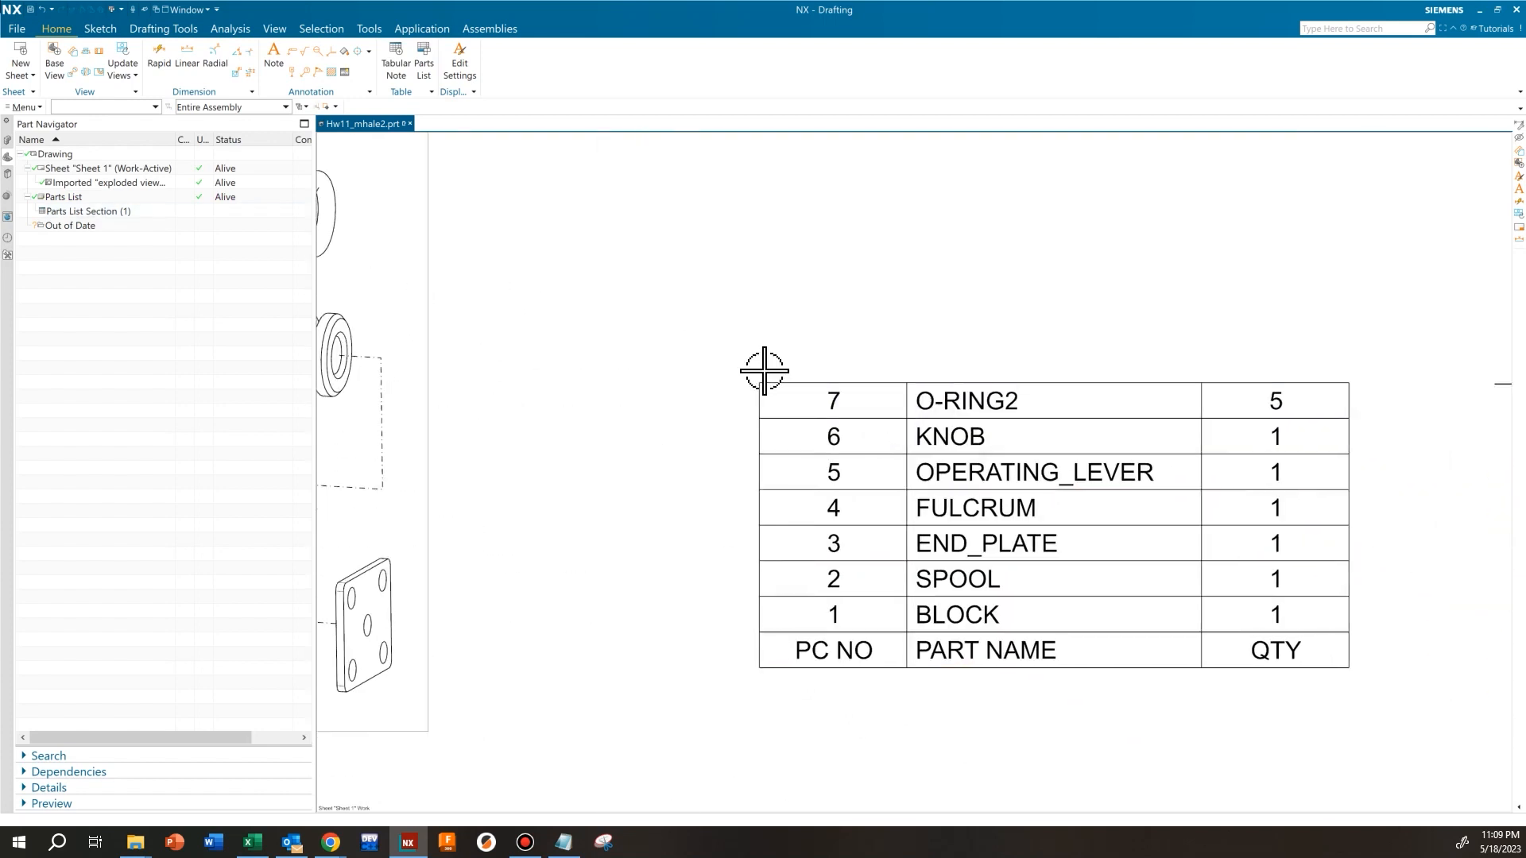
double_click(758, 381)
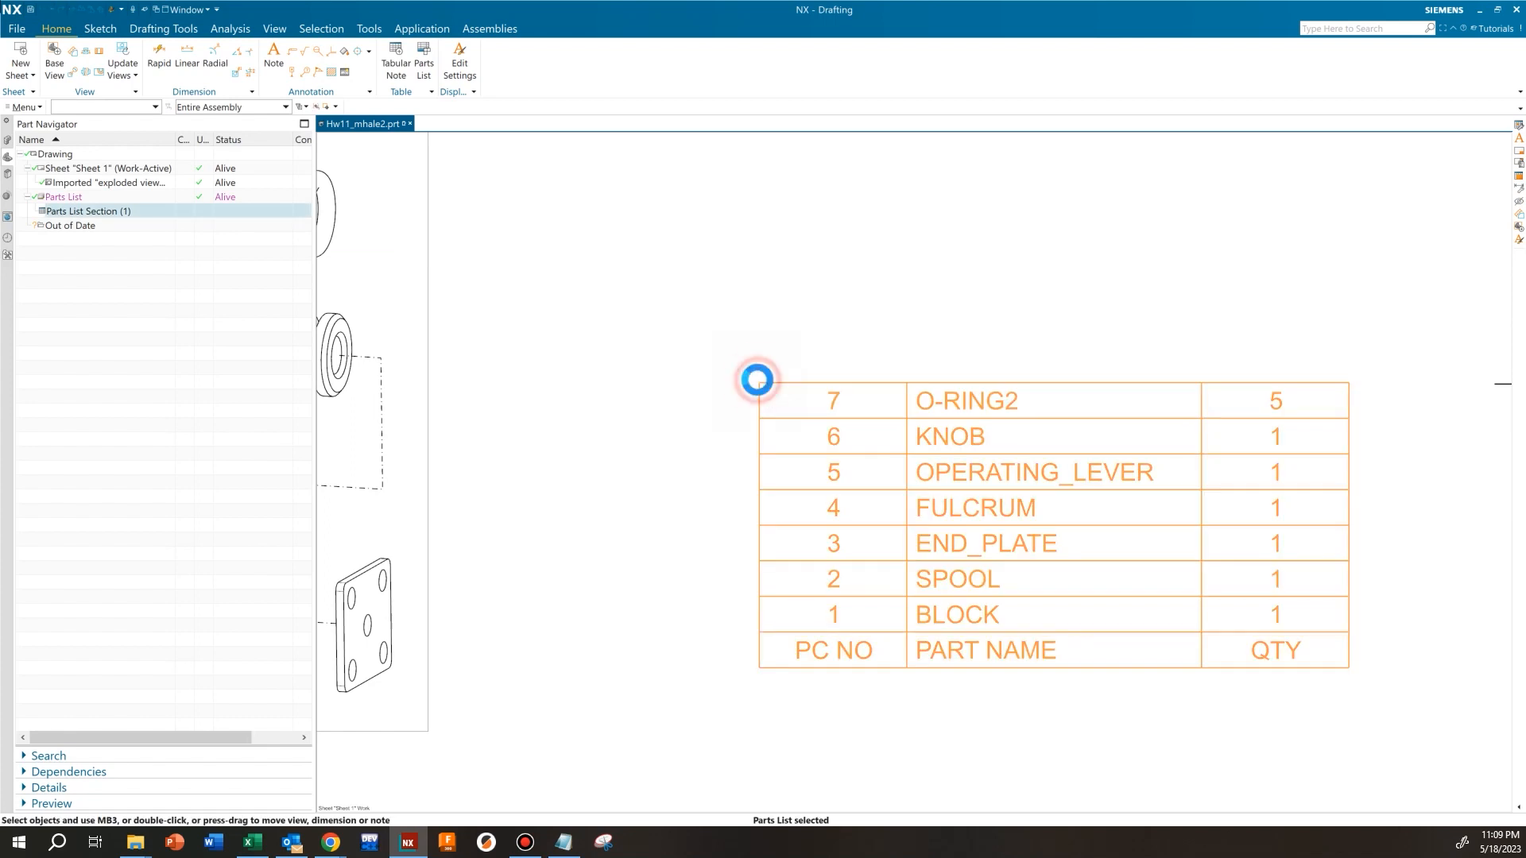
scroll(604, 346, up, 3)
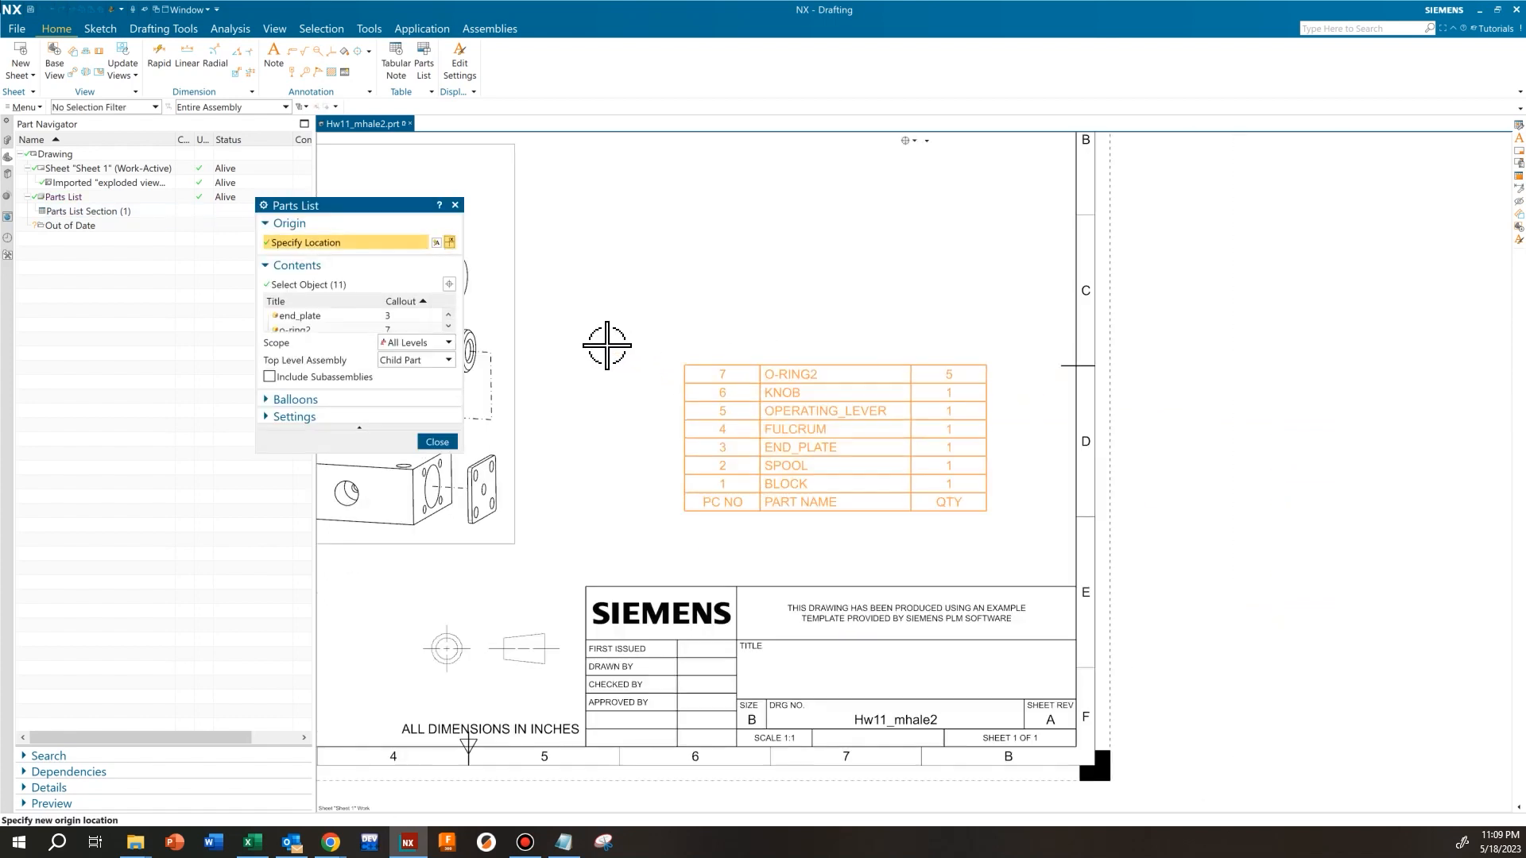
Turn on balloons for the parts list and show them on the view exploded view@1
drag(380, 208, 574, 199)
shift+middle_drag(726, 235, 995, 269)
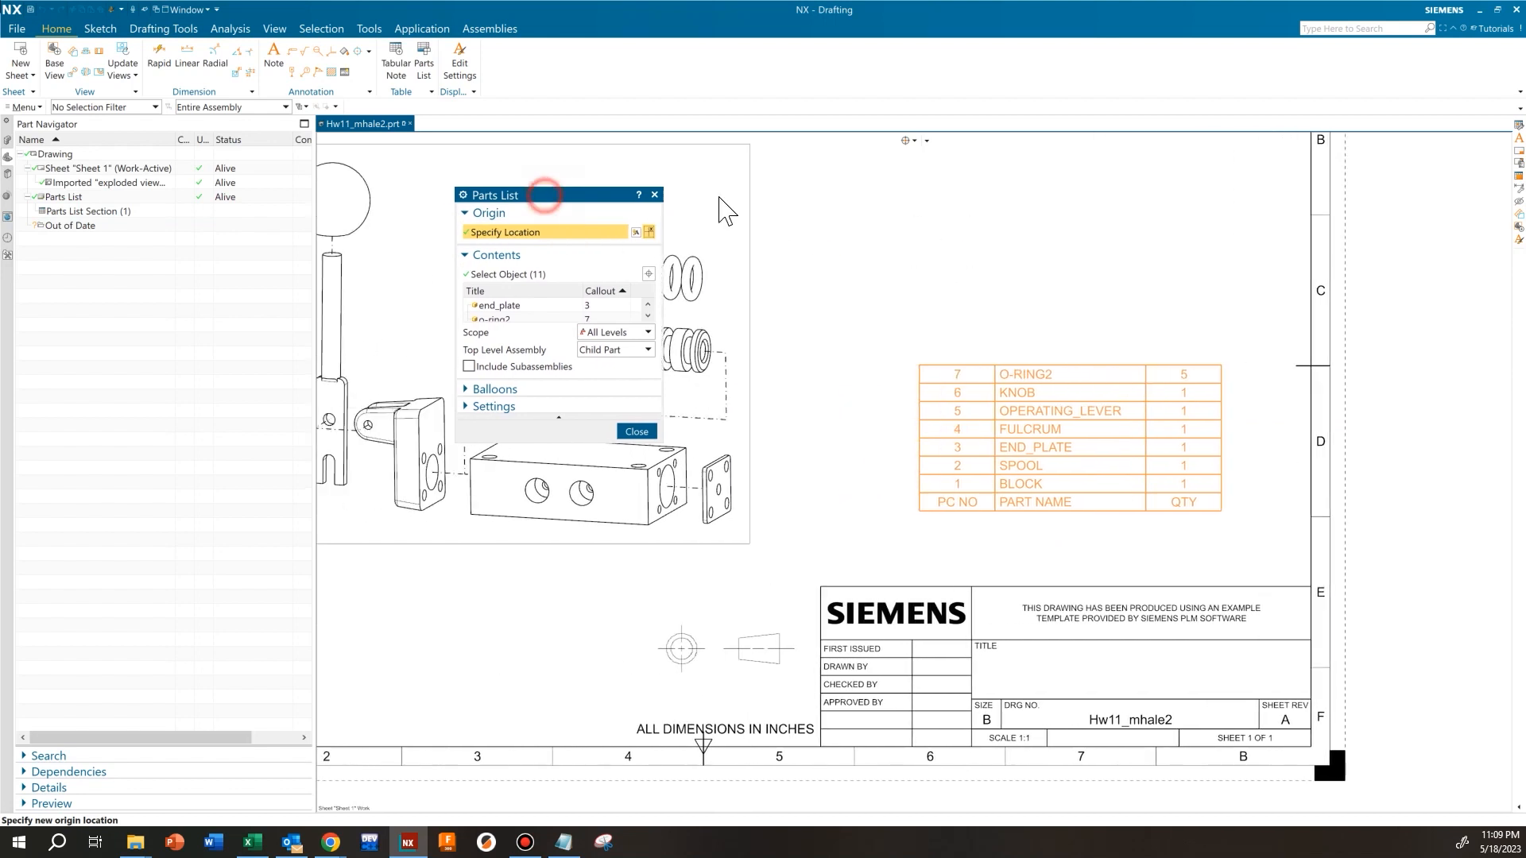
drag(545, 201, 856, 211)
click(795, 402)
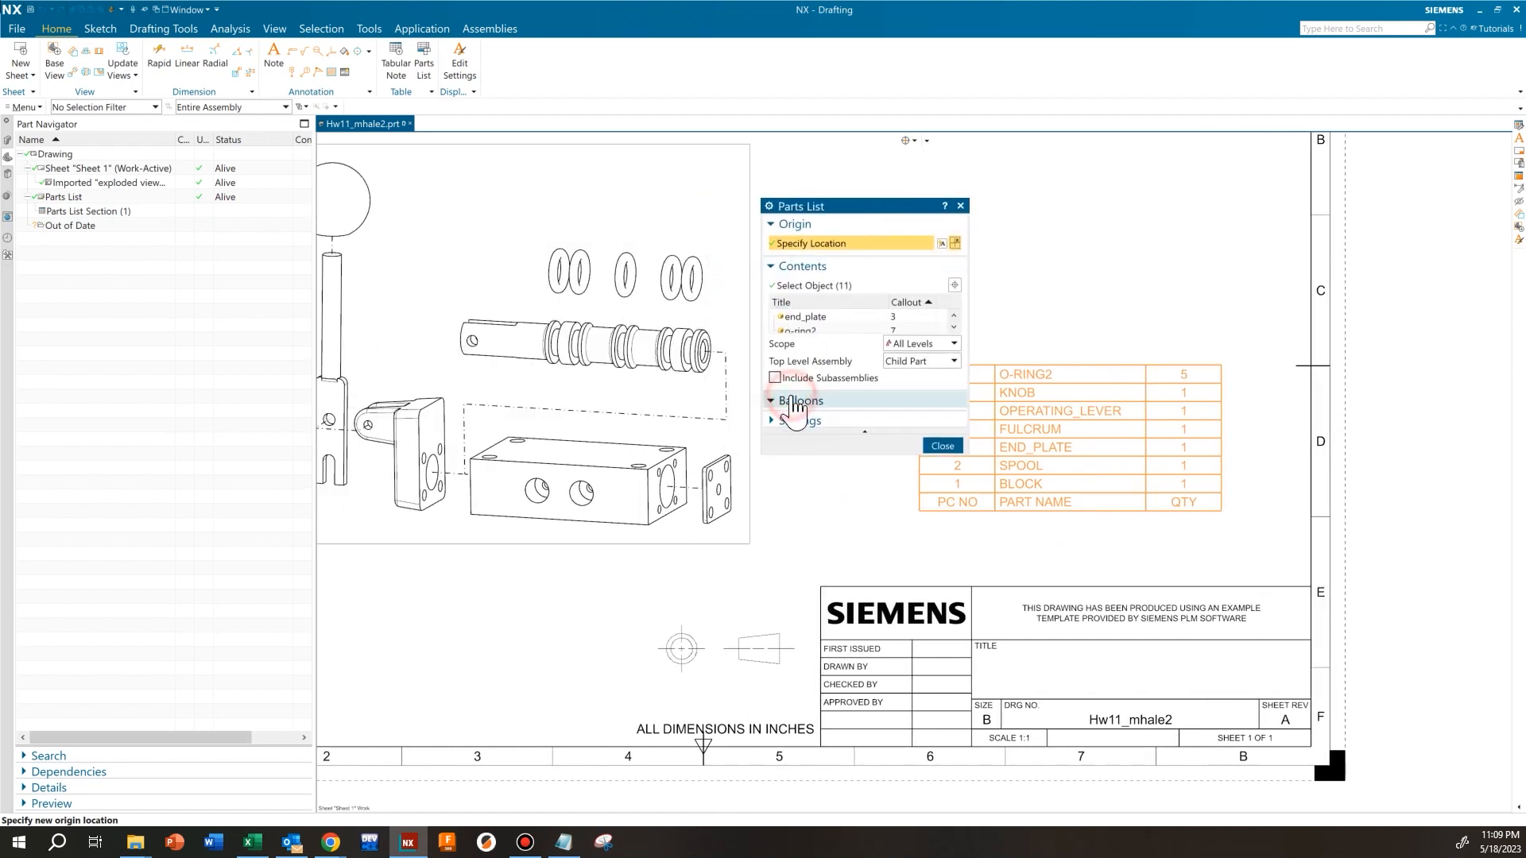
click(775, 420)
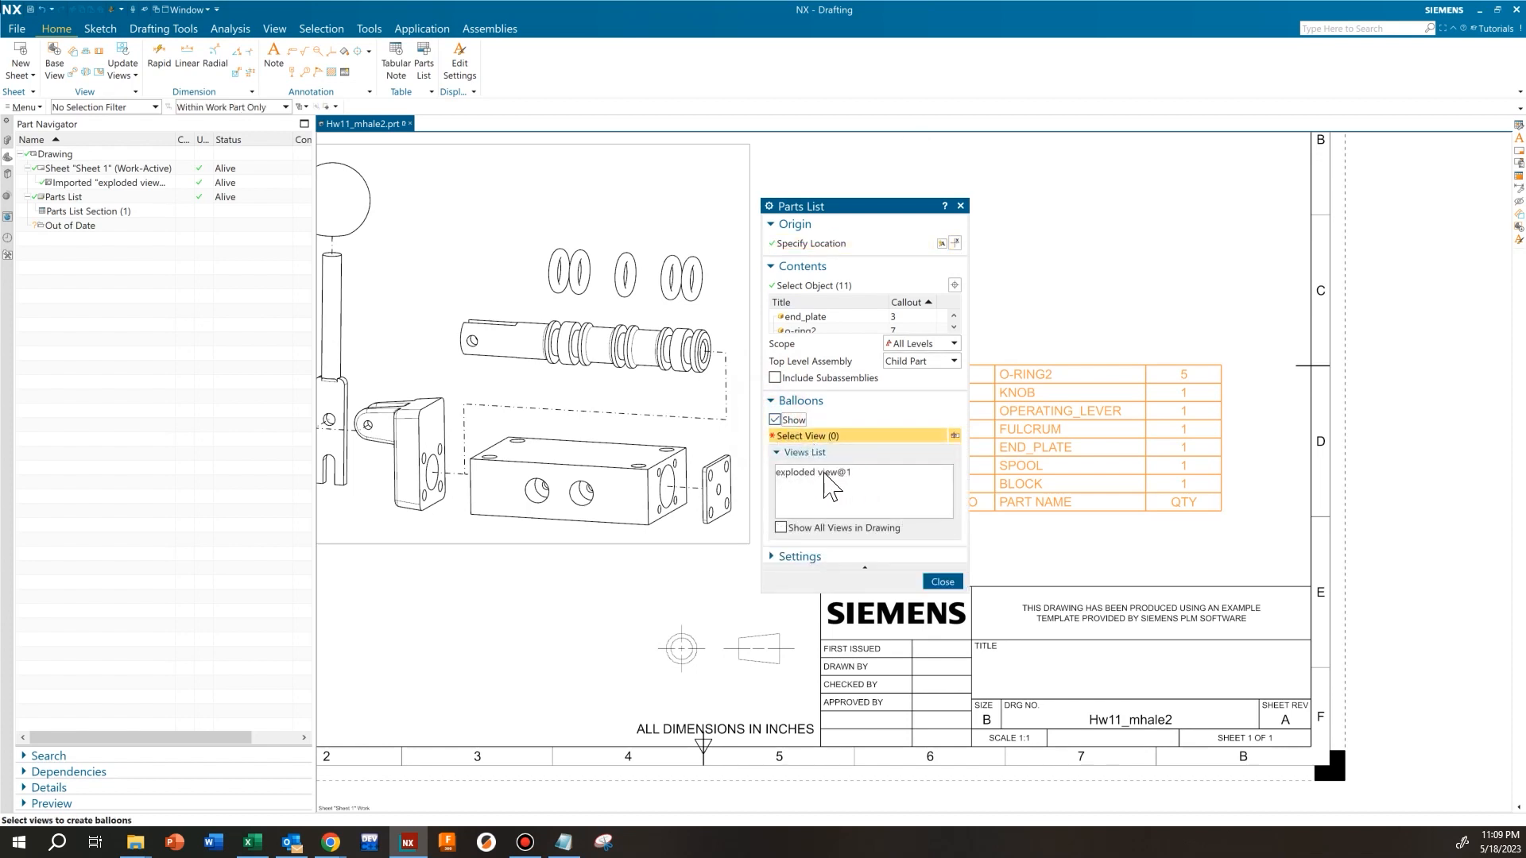
click(824, 473)
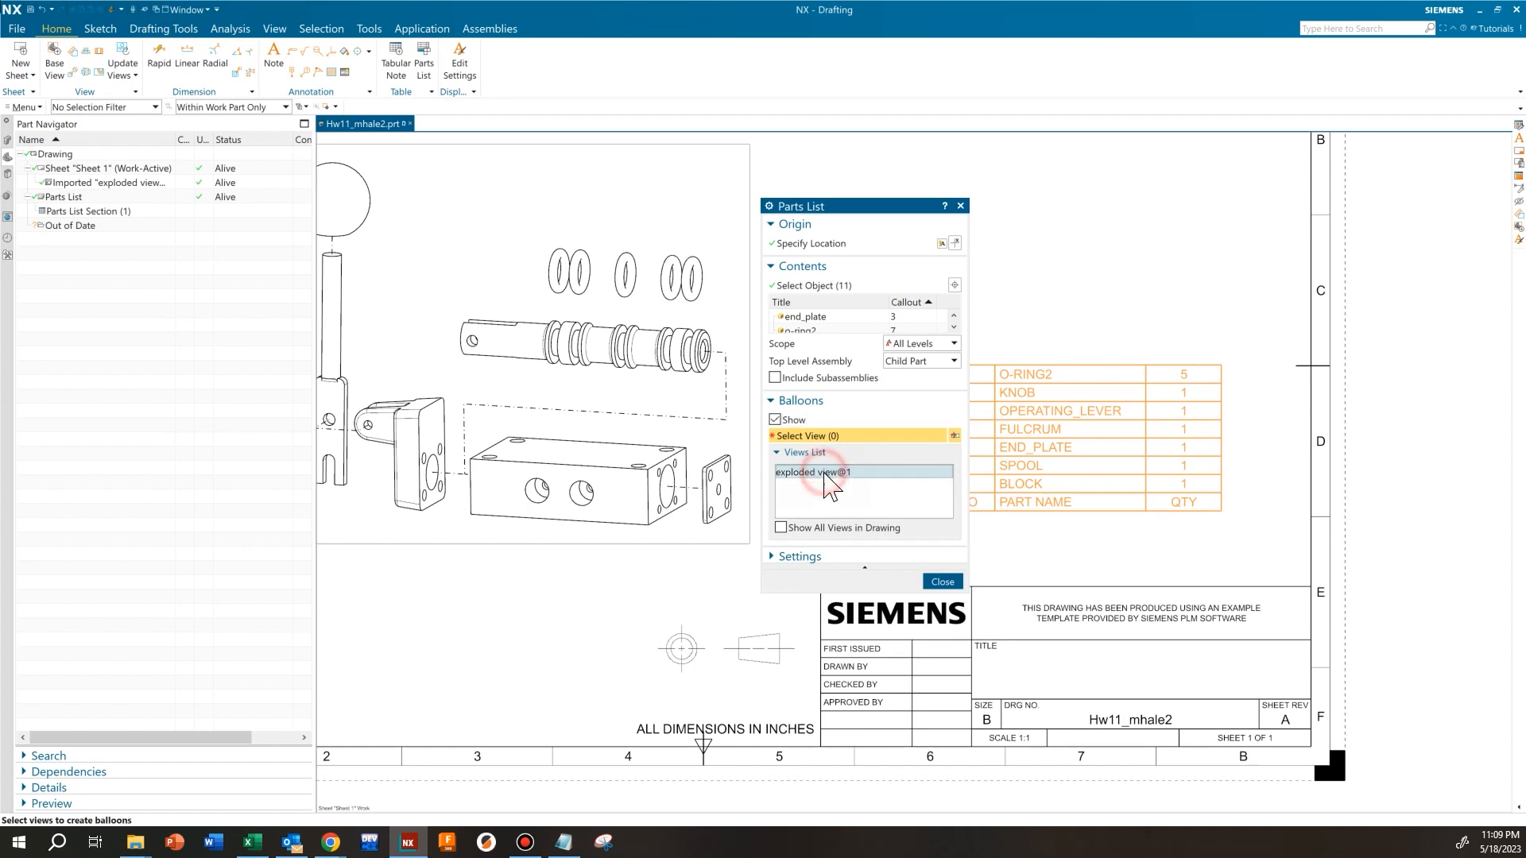
click(824, 474)
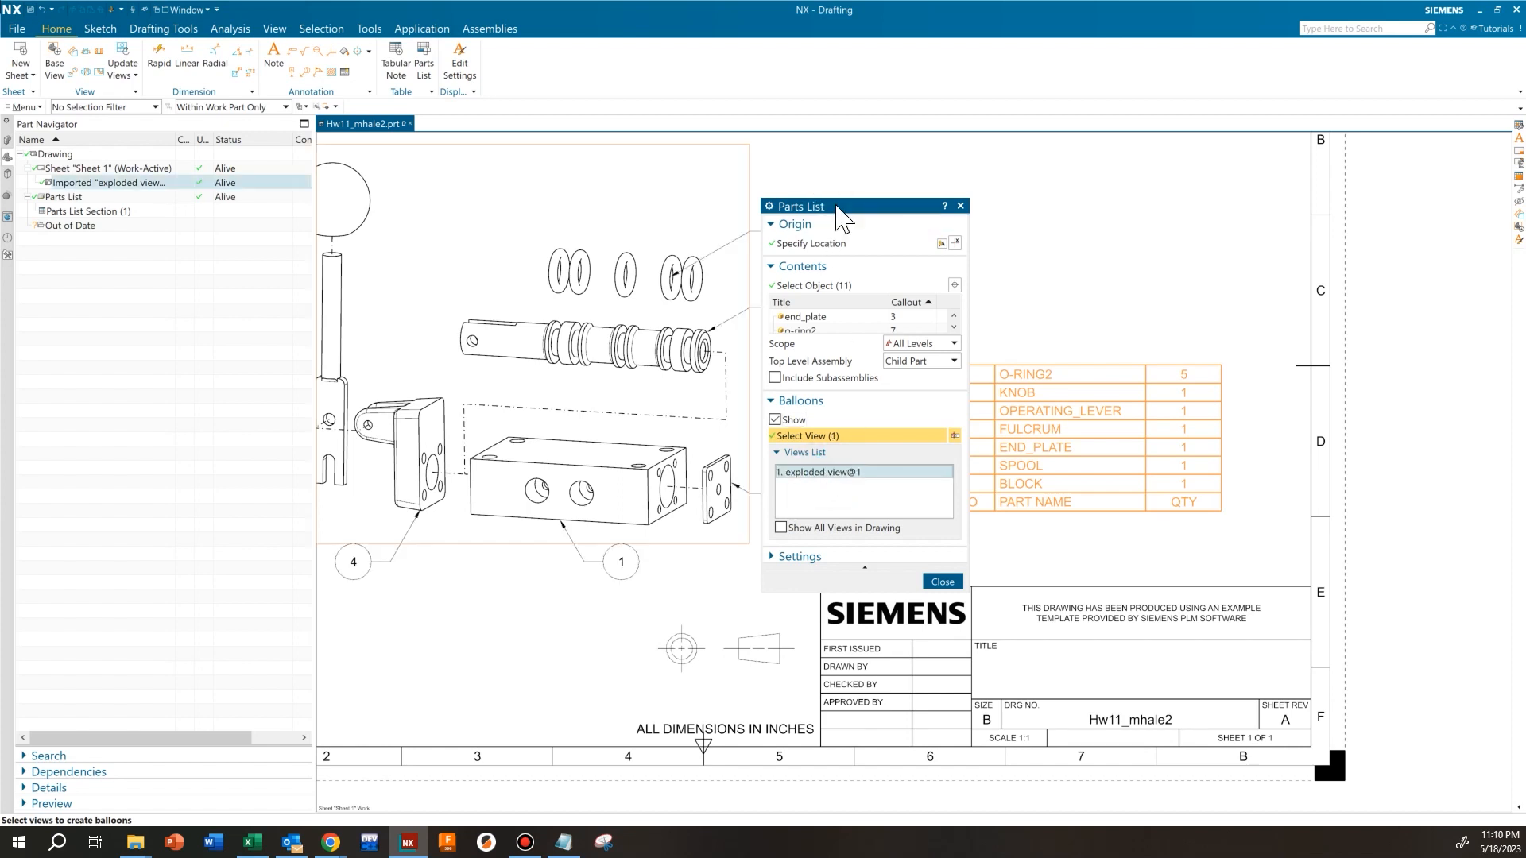
drag(851, 223, 1054, 227)
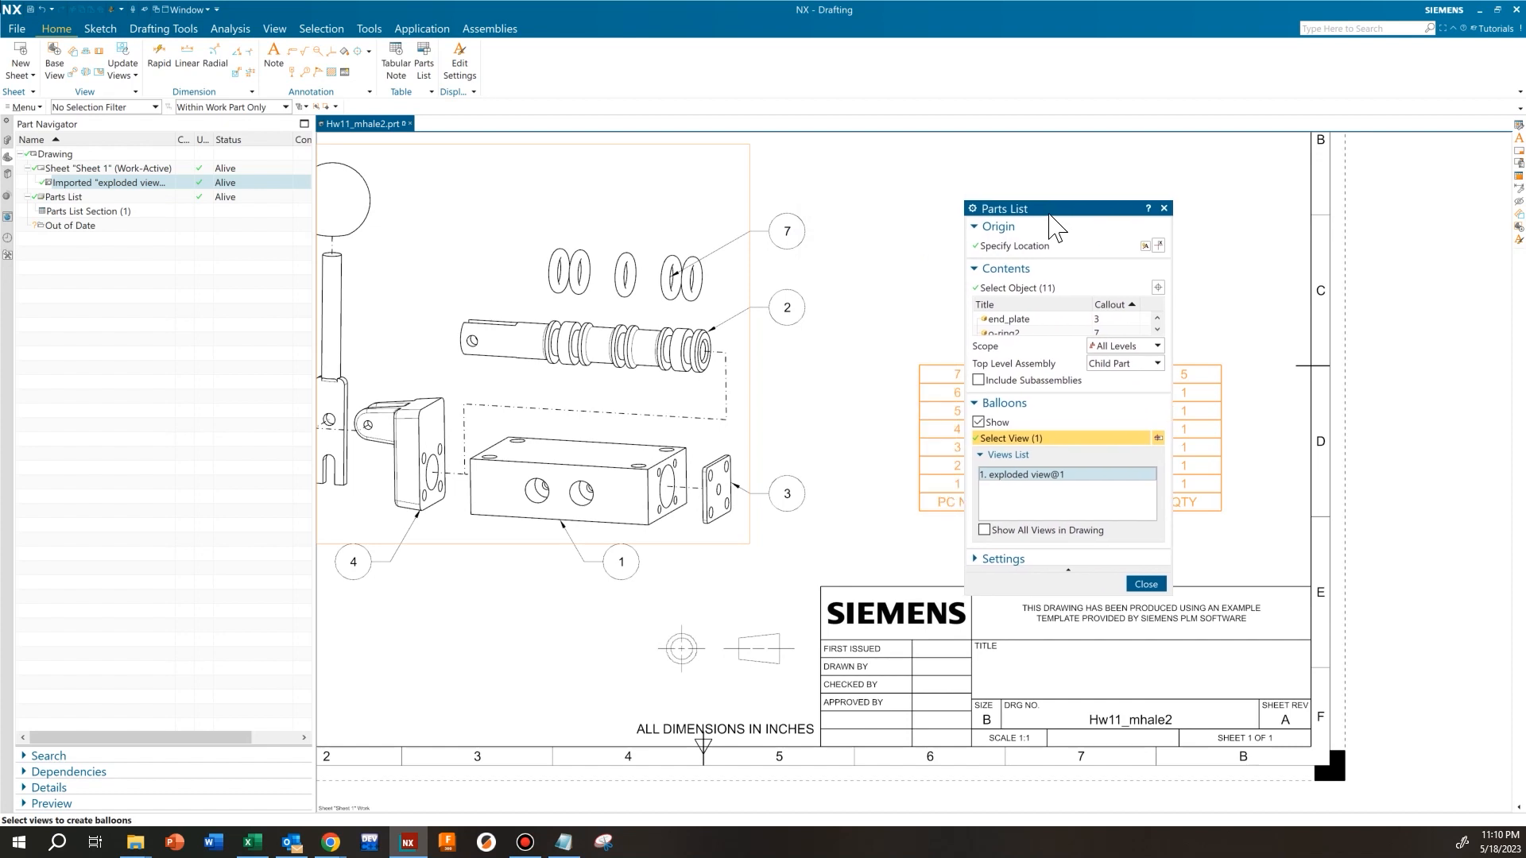
click(1144, 585)
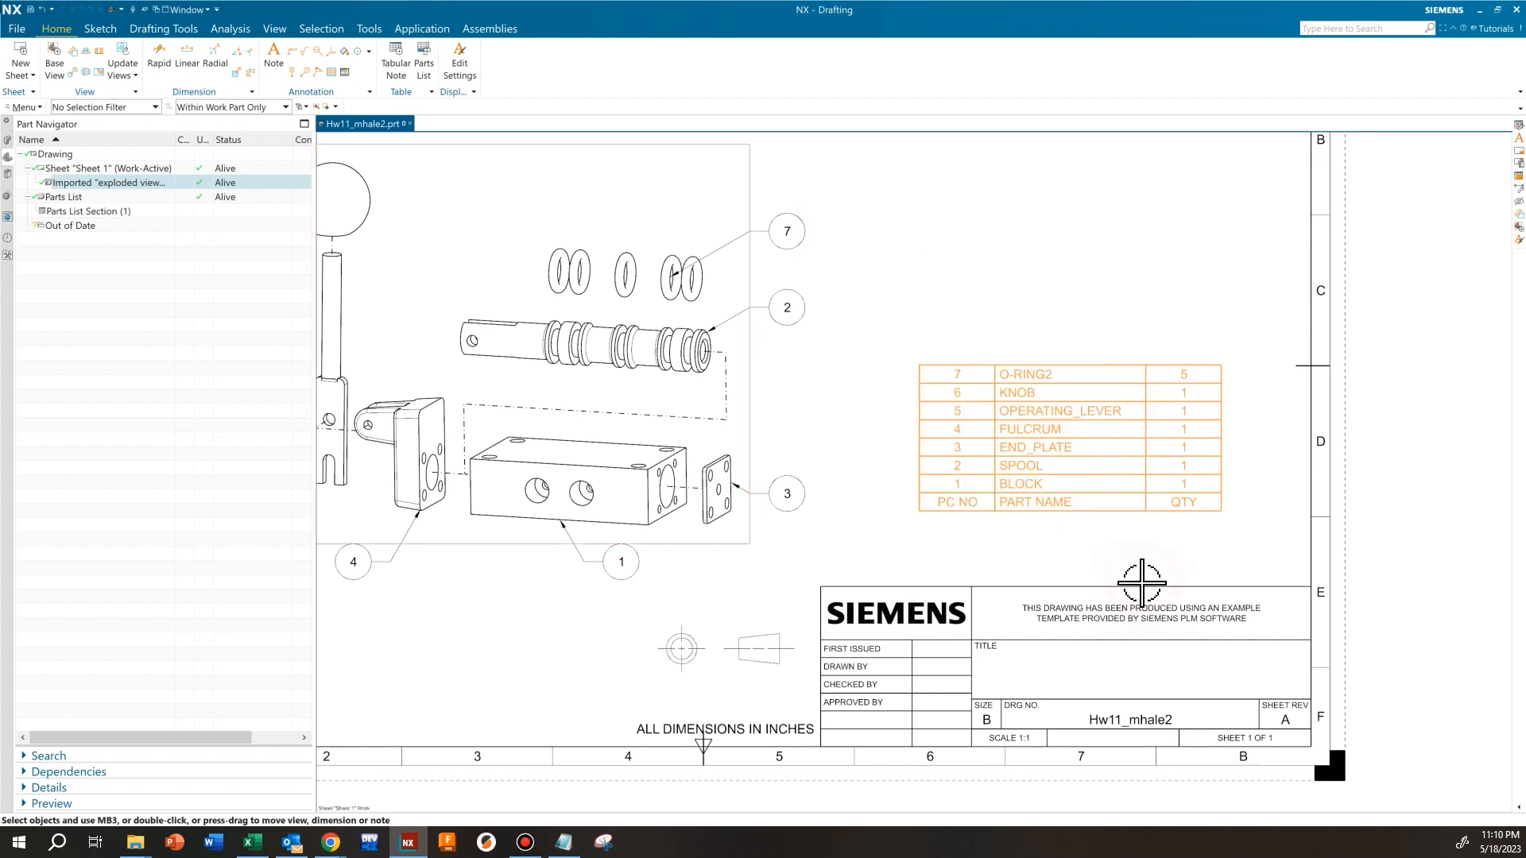
Examine the numbered balloons around the exploded view against the entries in the parts list
scroll(816, 400, down, 2)
scroll(816, 400, up, 4)
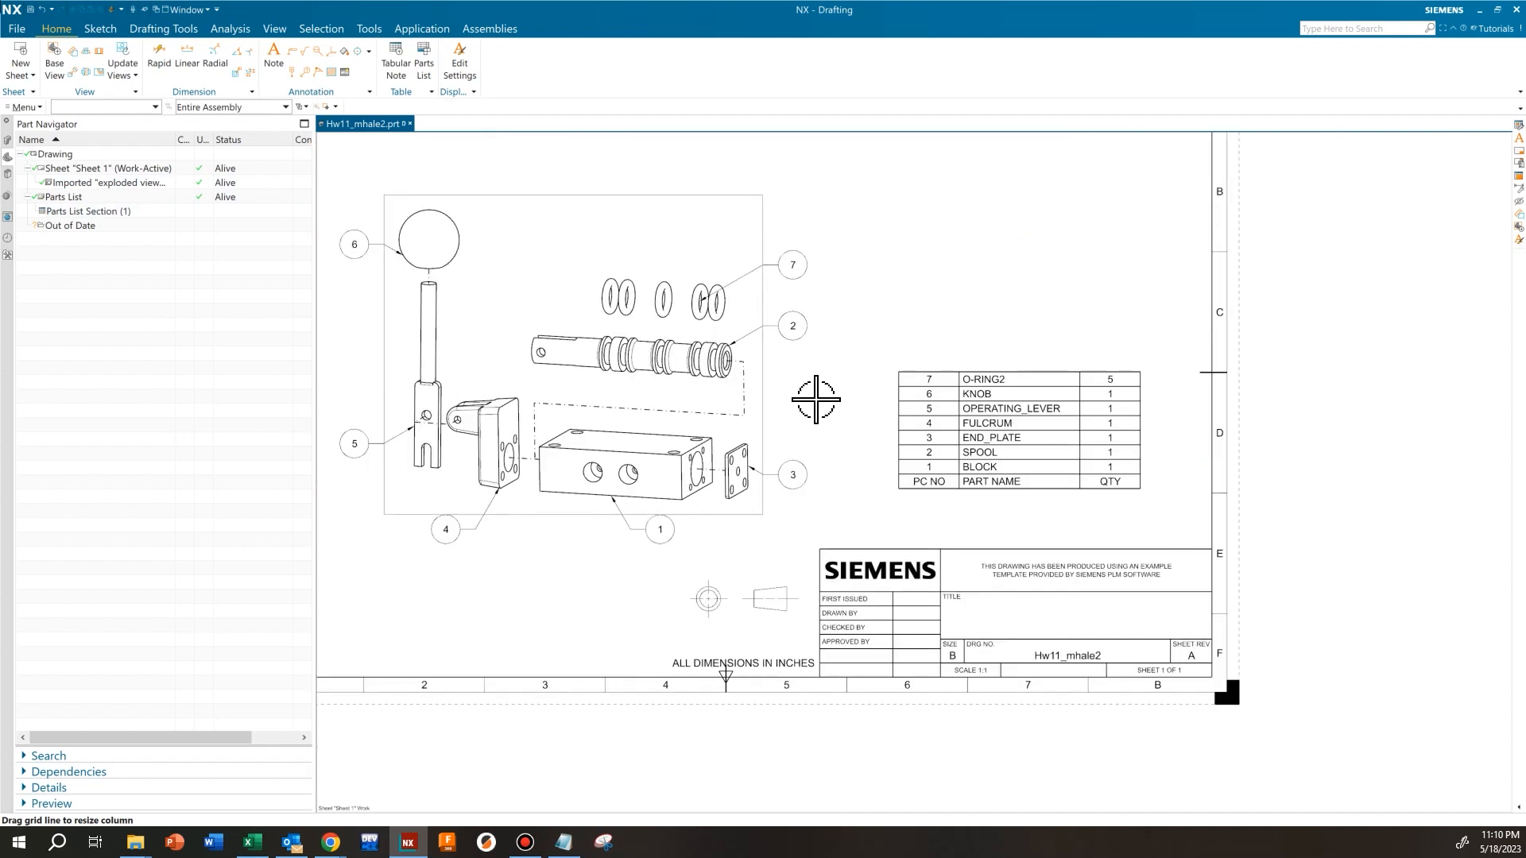
scroll(848, 415, down, 1)
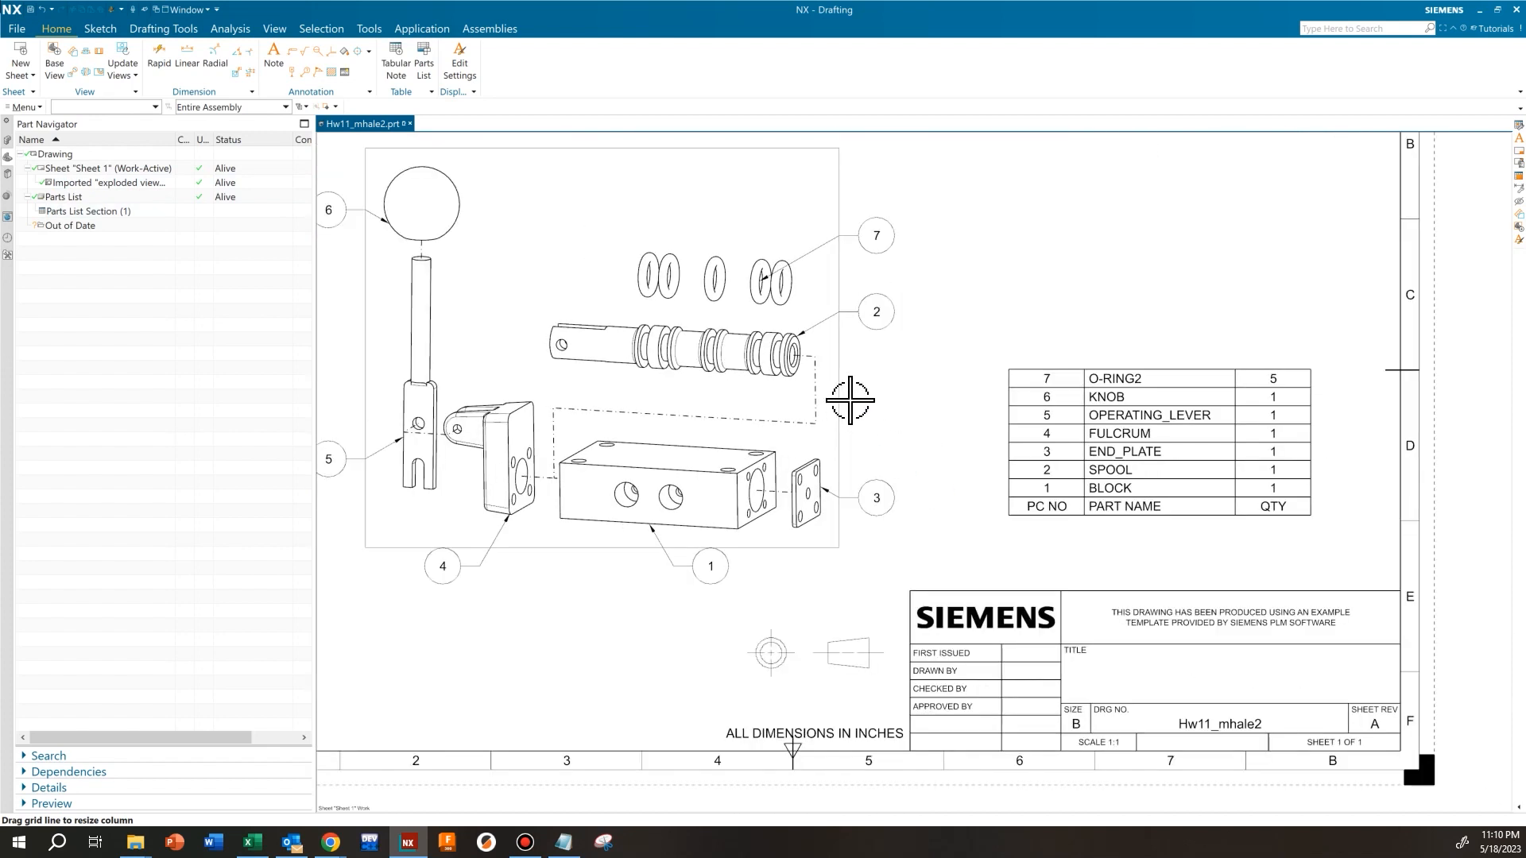
scroll(895, 378, down, 1)
middle_drag(895, 378, 995, 433)
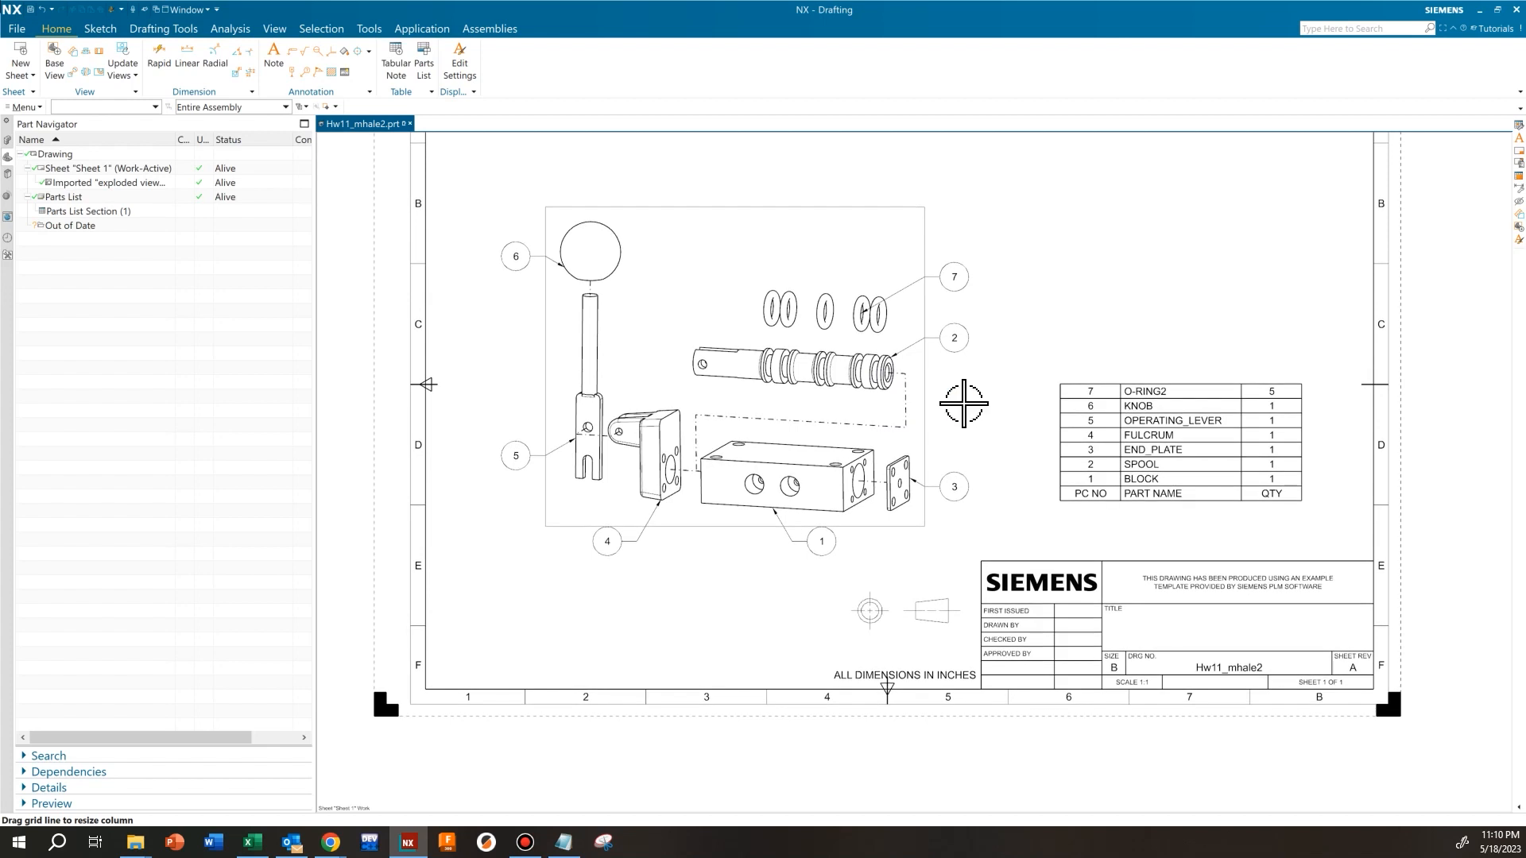
scroll(964, 402, up, 2)
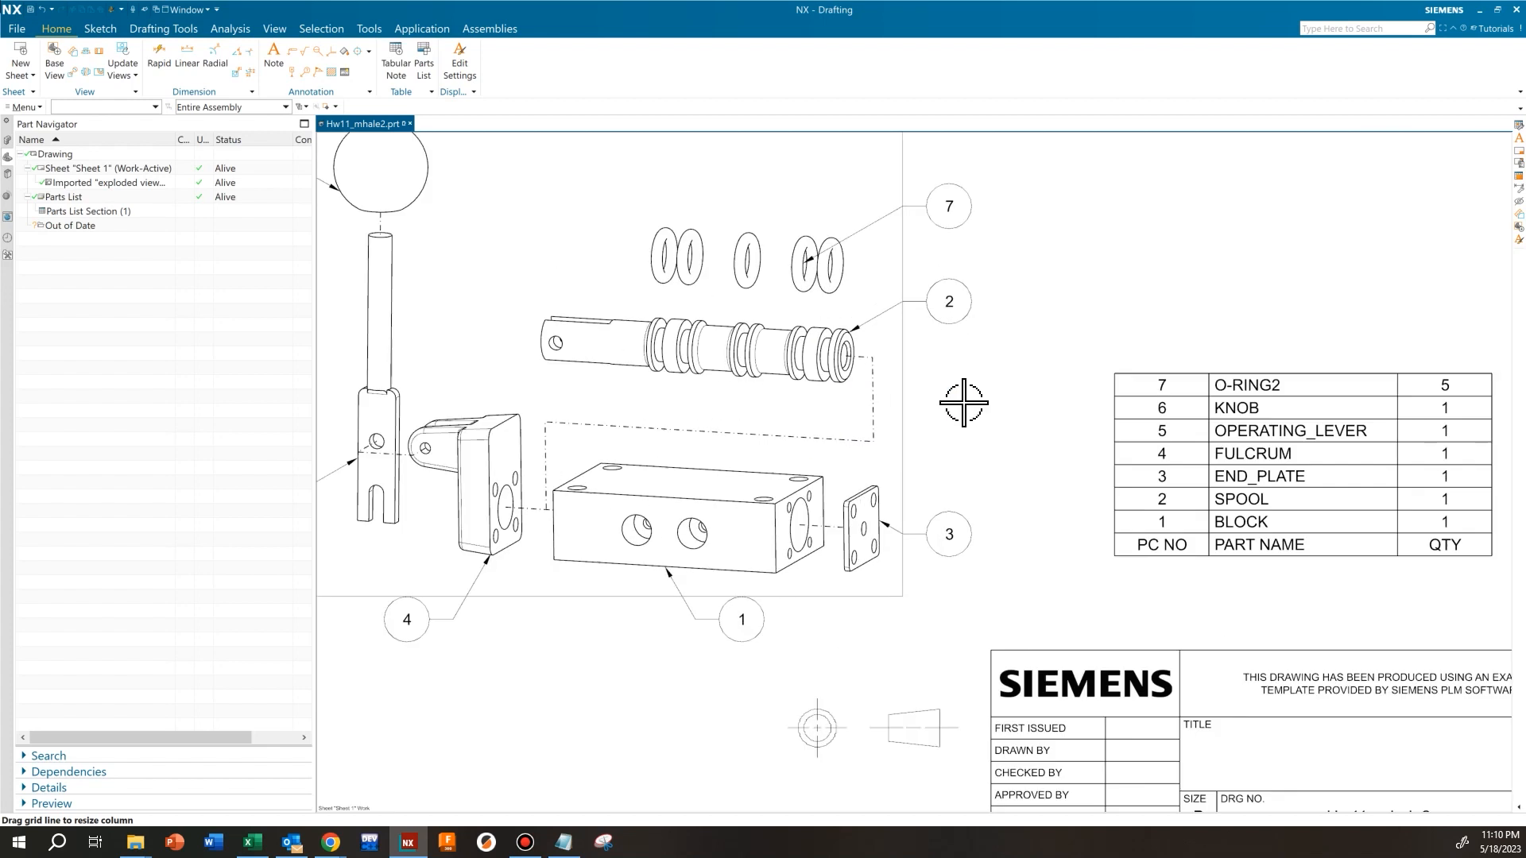
scroll(963, 389, down, 1)
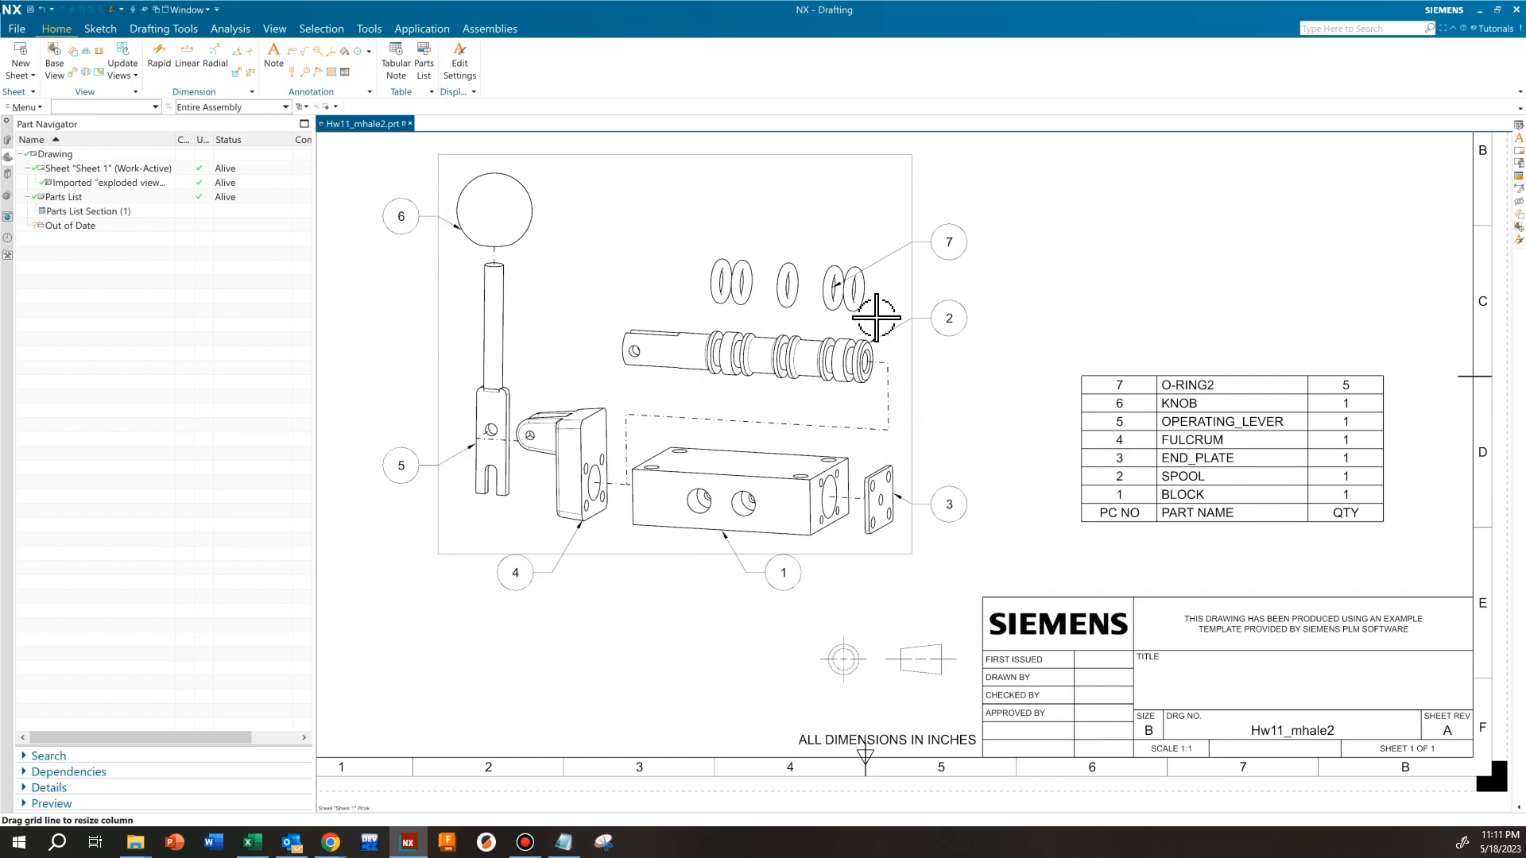
Open the sort settings of the whole parts list and set the sort method to Manual
shift+middle_drag(1000, 395, 920, 392)
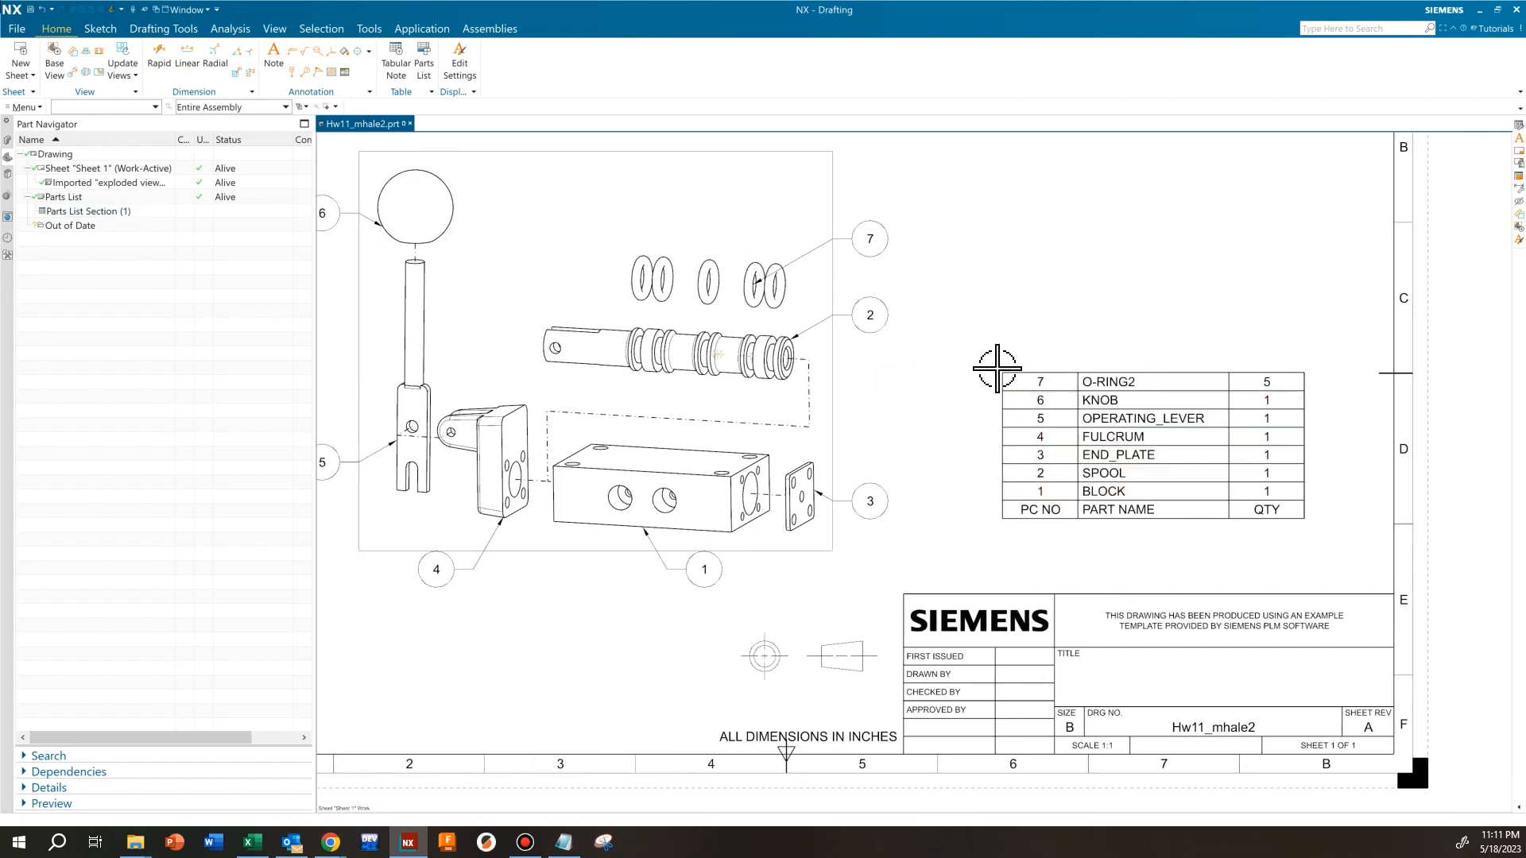
click(999, 370)
shift+middle_drag(996, 368, 586, 330)
scroll(586, 330, up, 4)
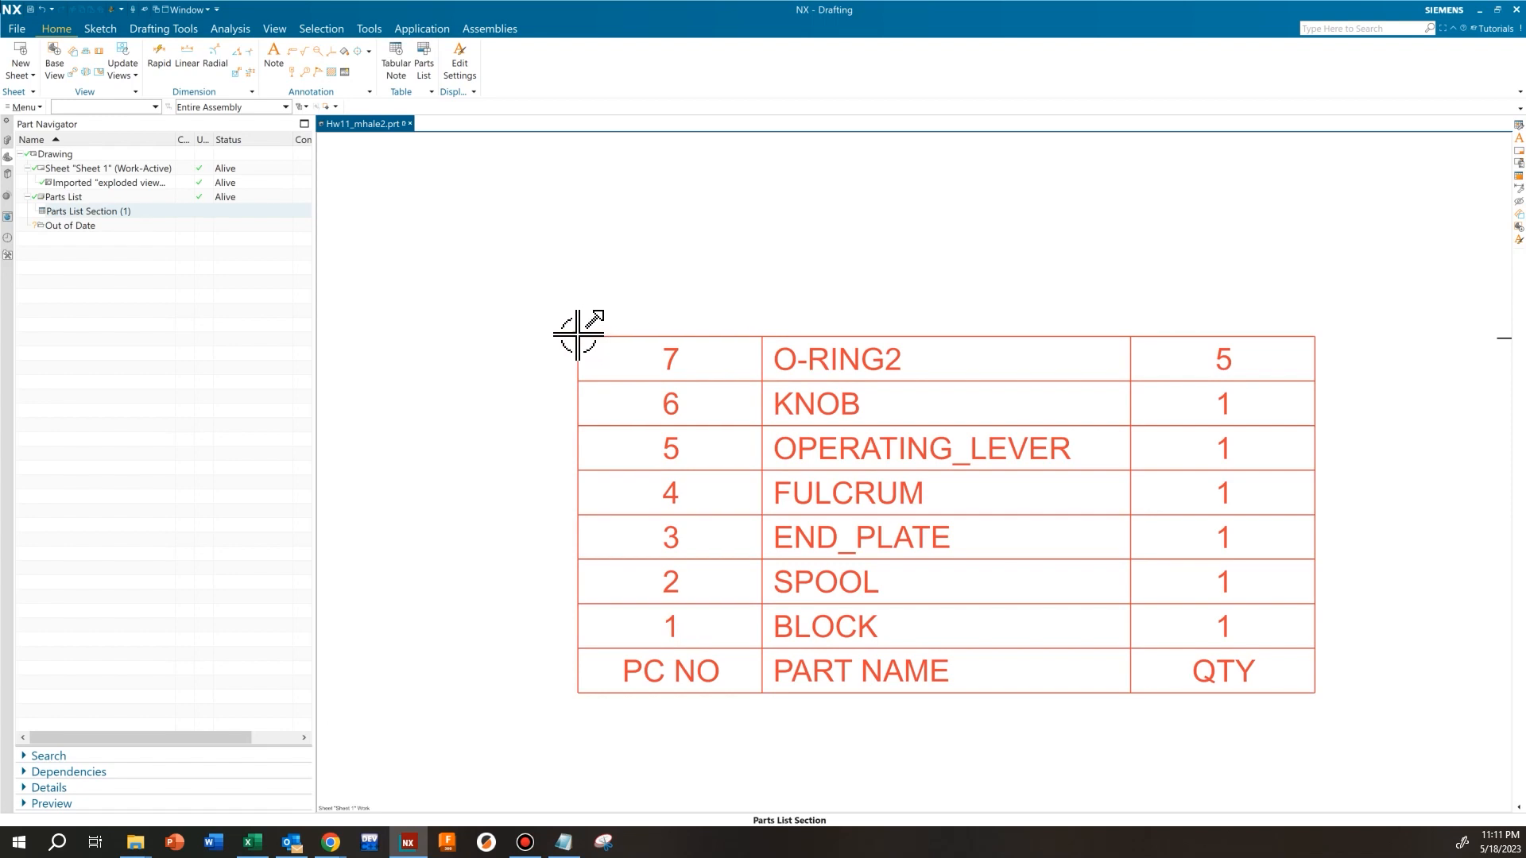
click(576, 333)
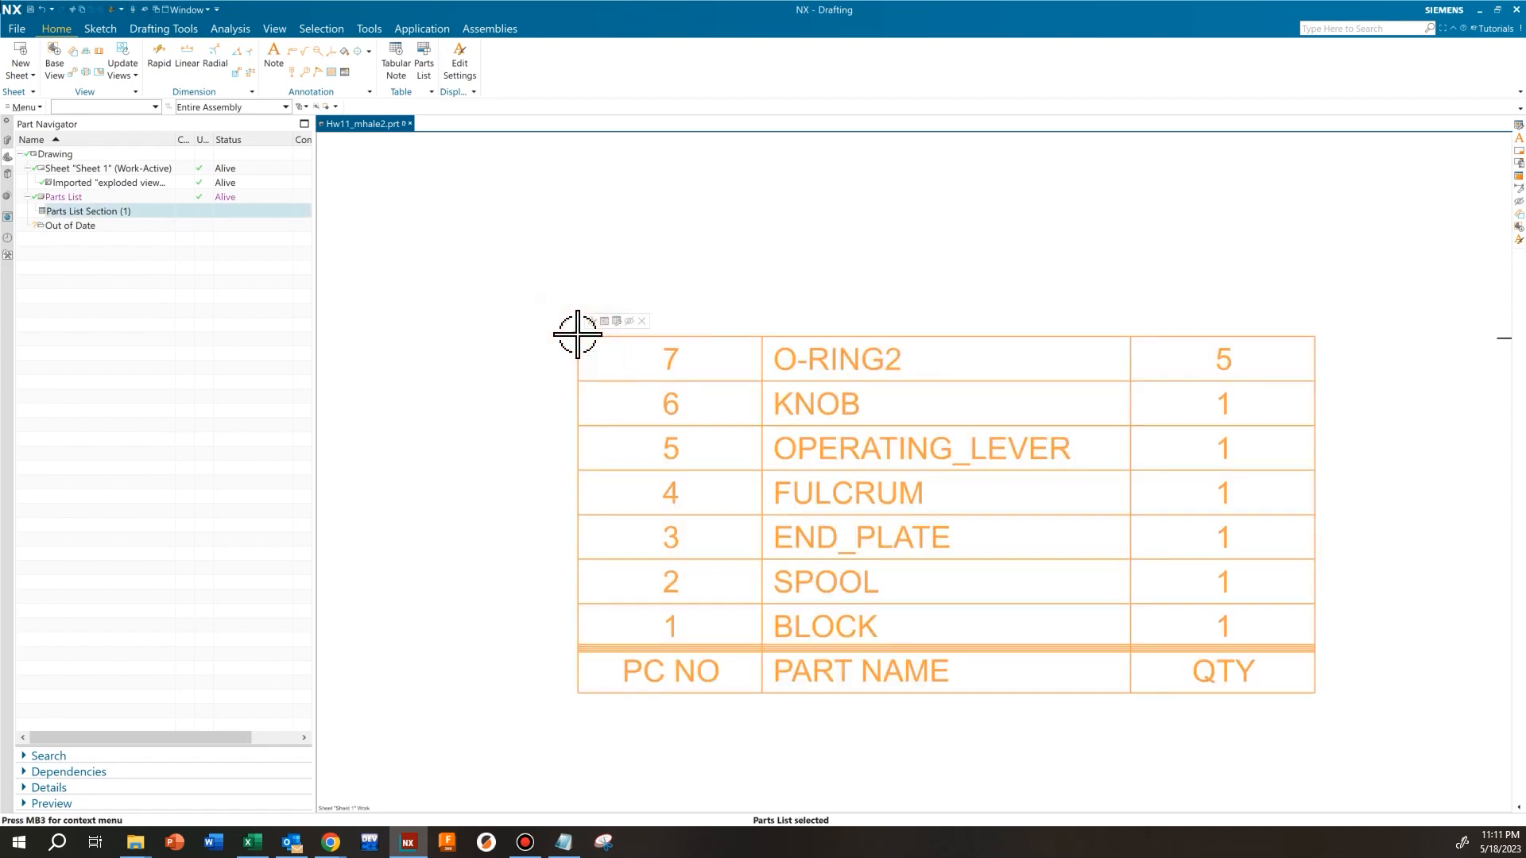
right_click(609, 362)
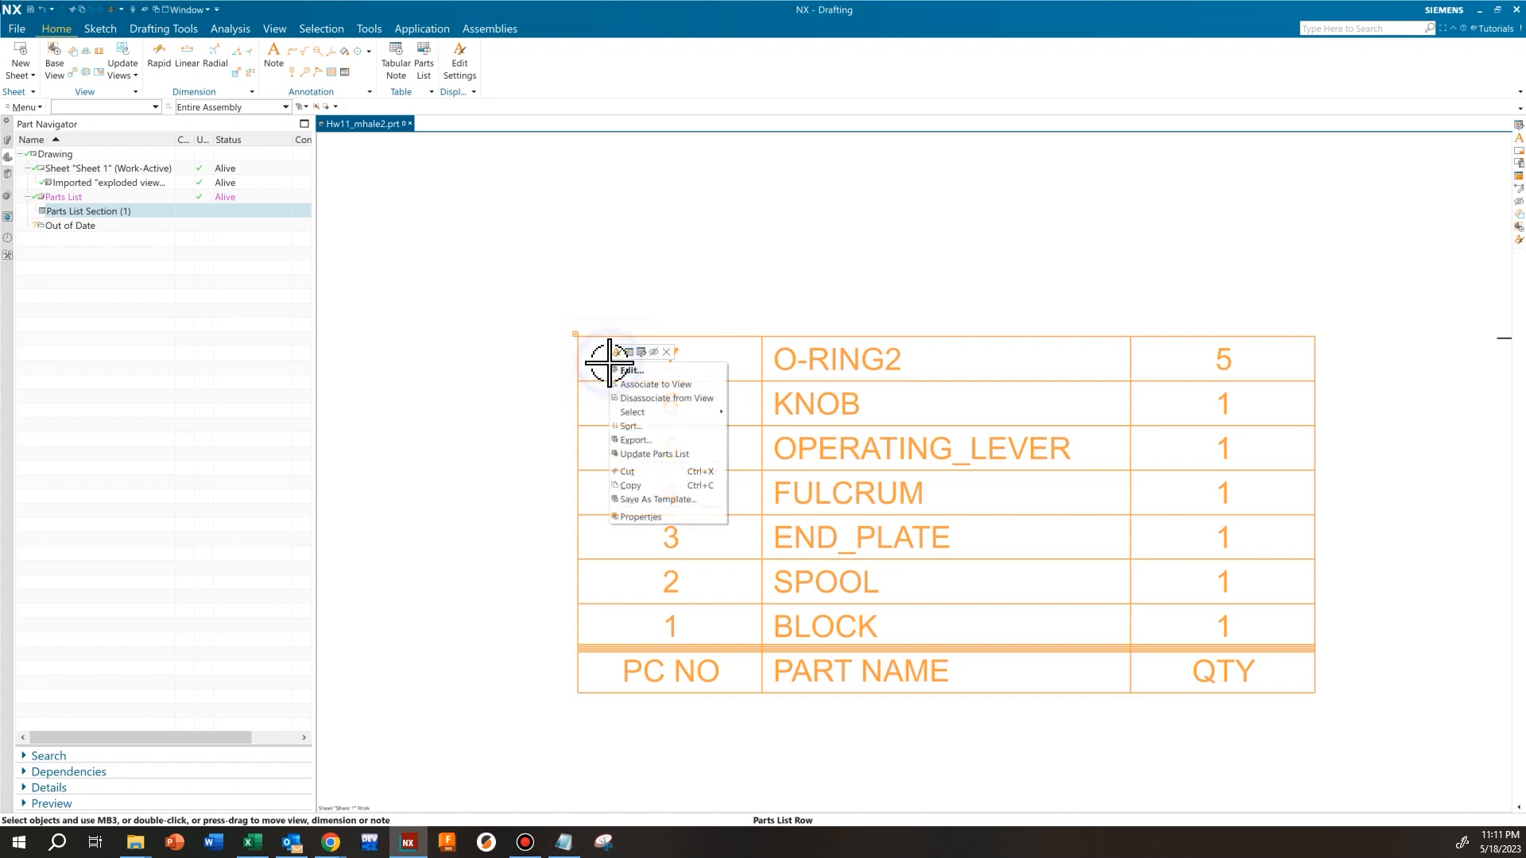
click(653, 428)
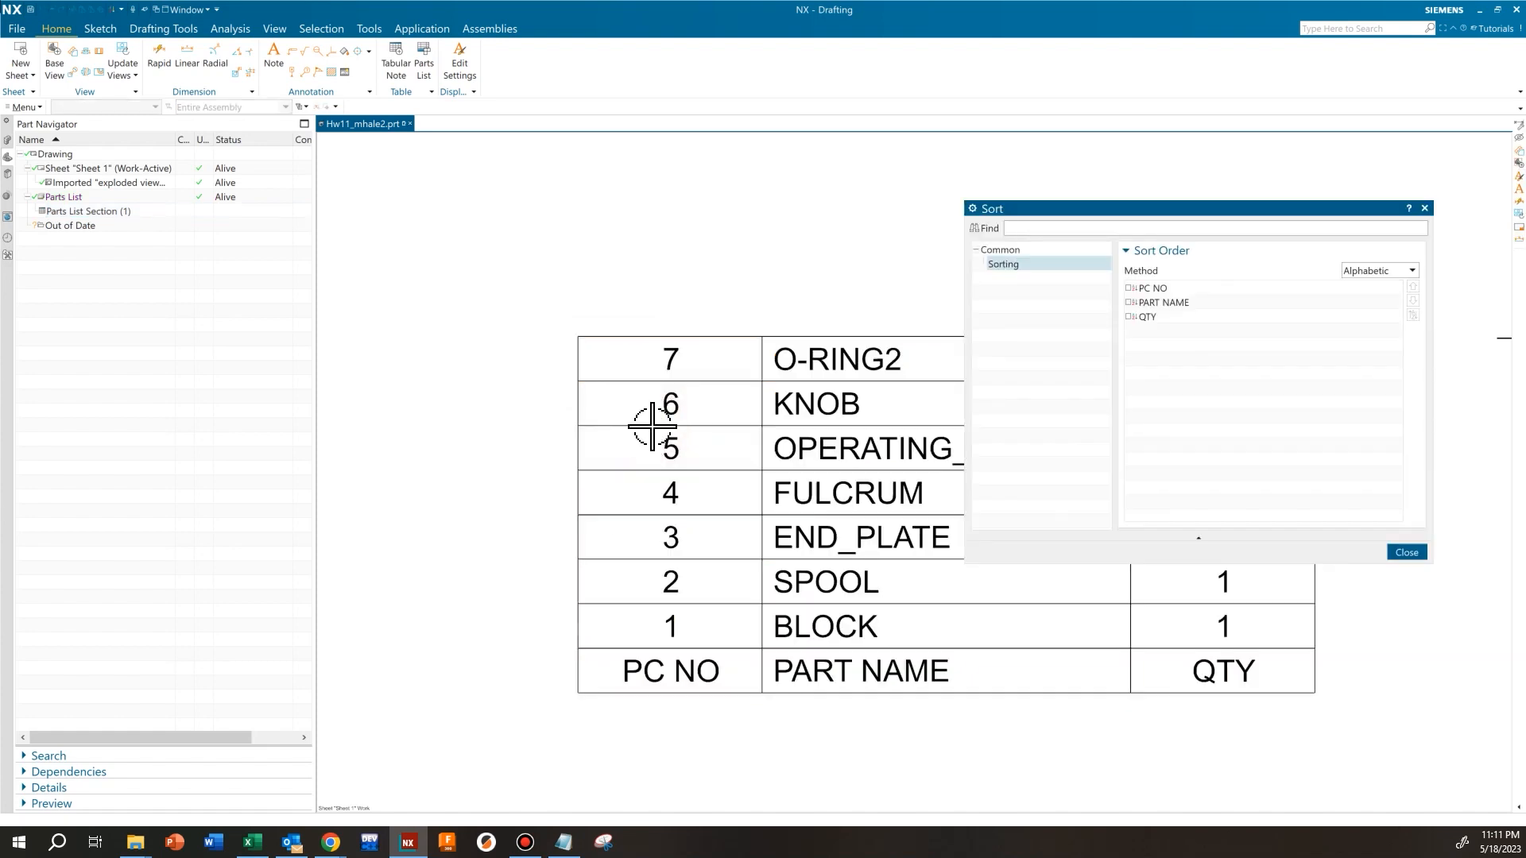
click(1352, 270)
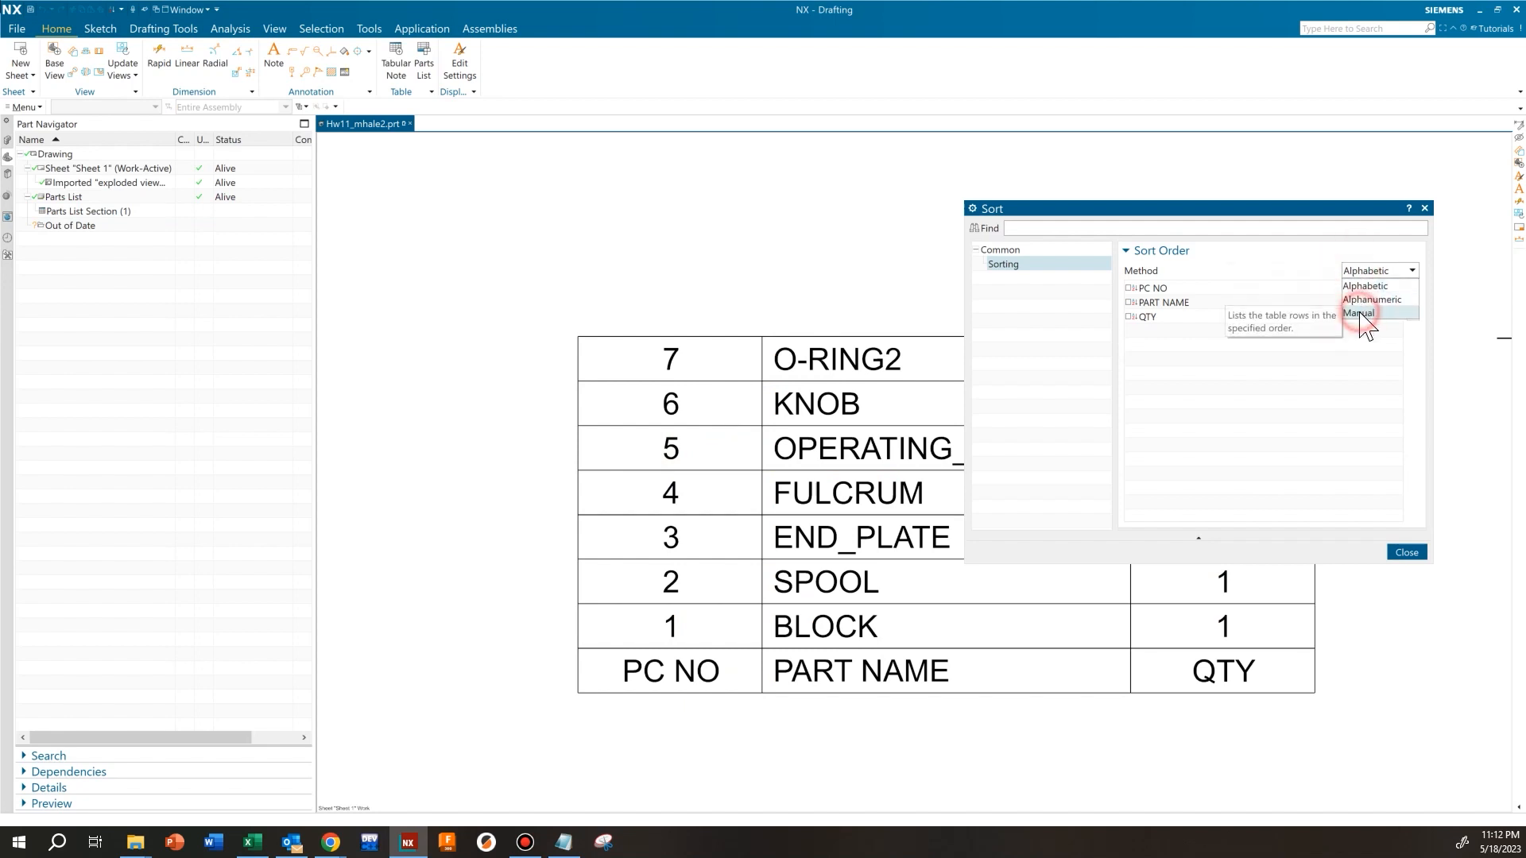
click(1359, 312)
Reorder the parts list so that KNOB becomes piece number 1
scroll(576, 361, down, 3)
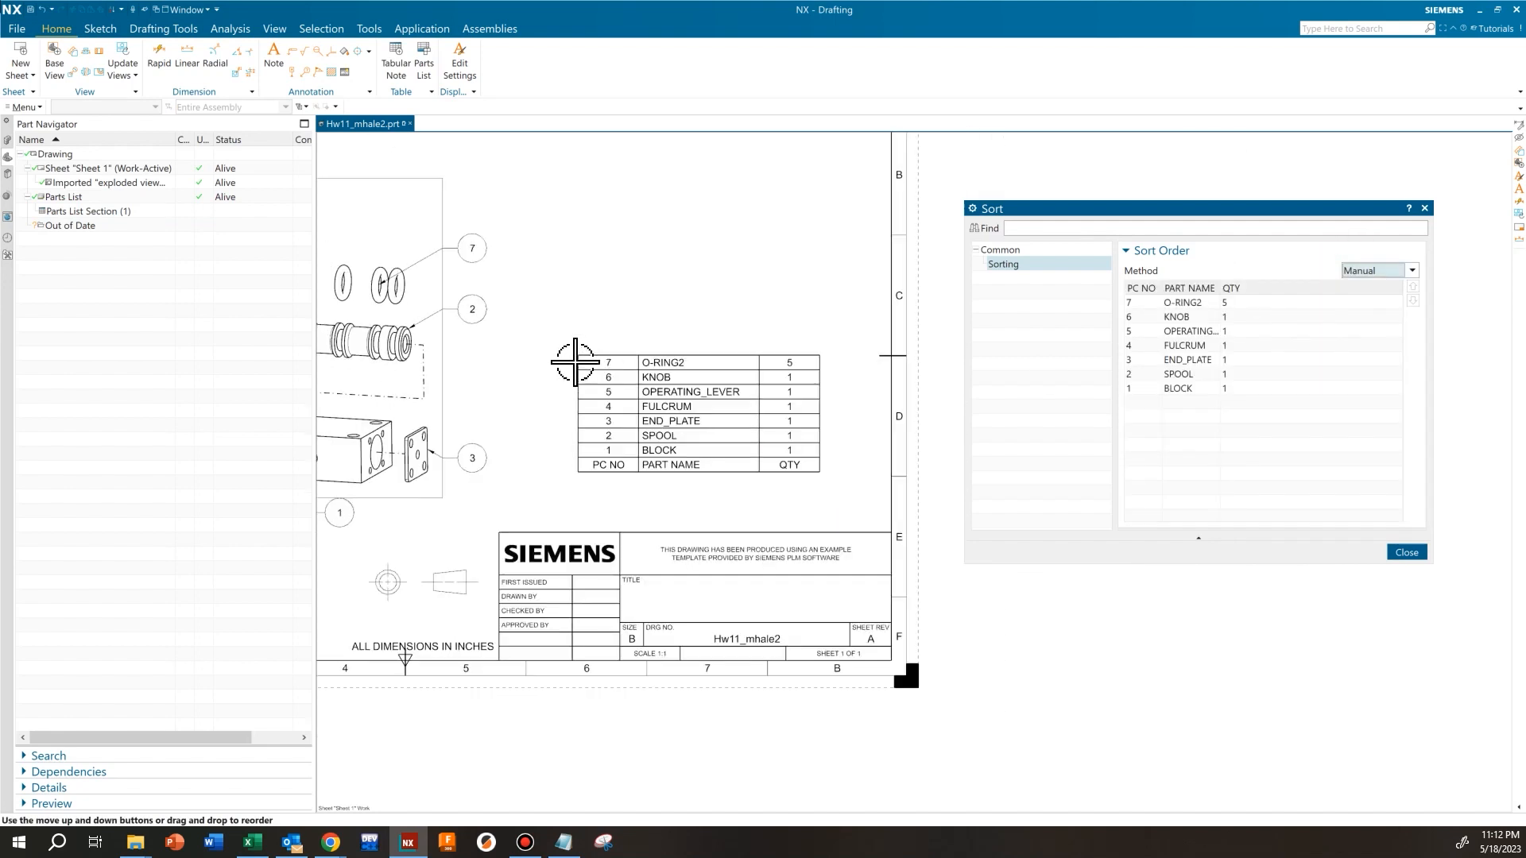
shift+middle_drag(578, 330, 873, 401)
scroll(657, 402, down, 1)
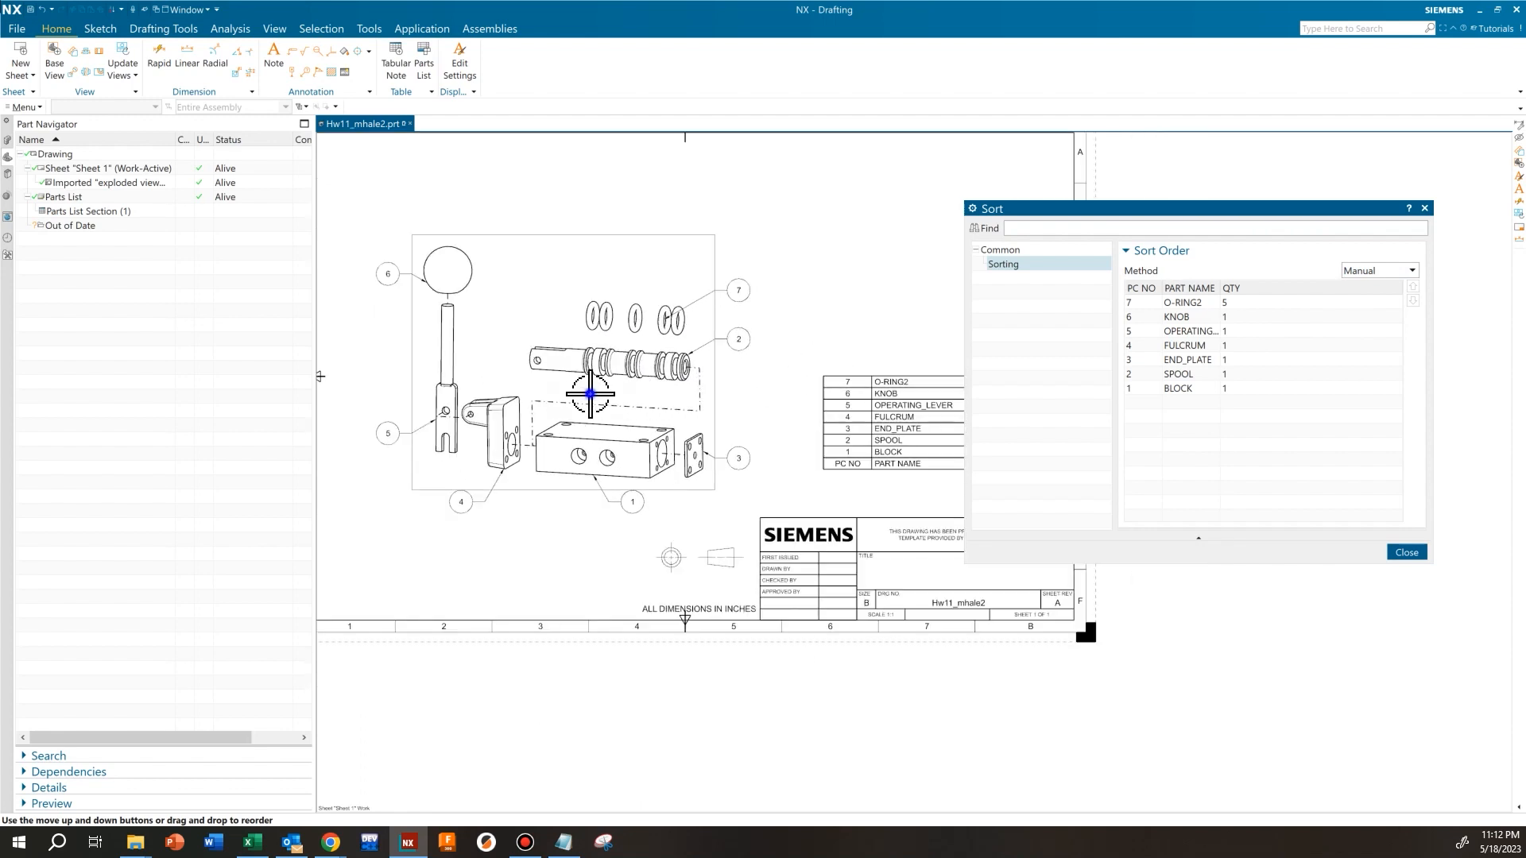
shift+middle_drag(614, 420, 630, 422)
scroll(644, 392, up, 1)
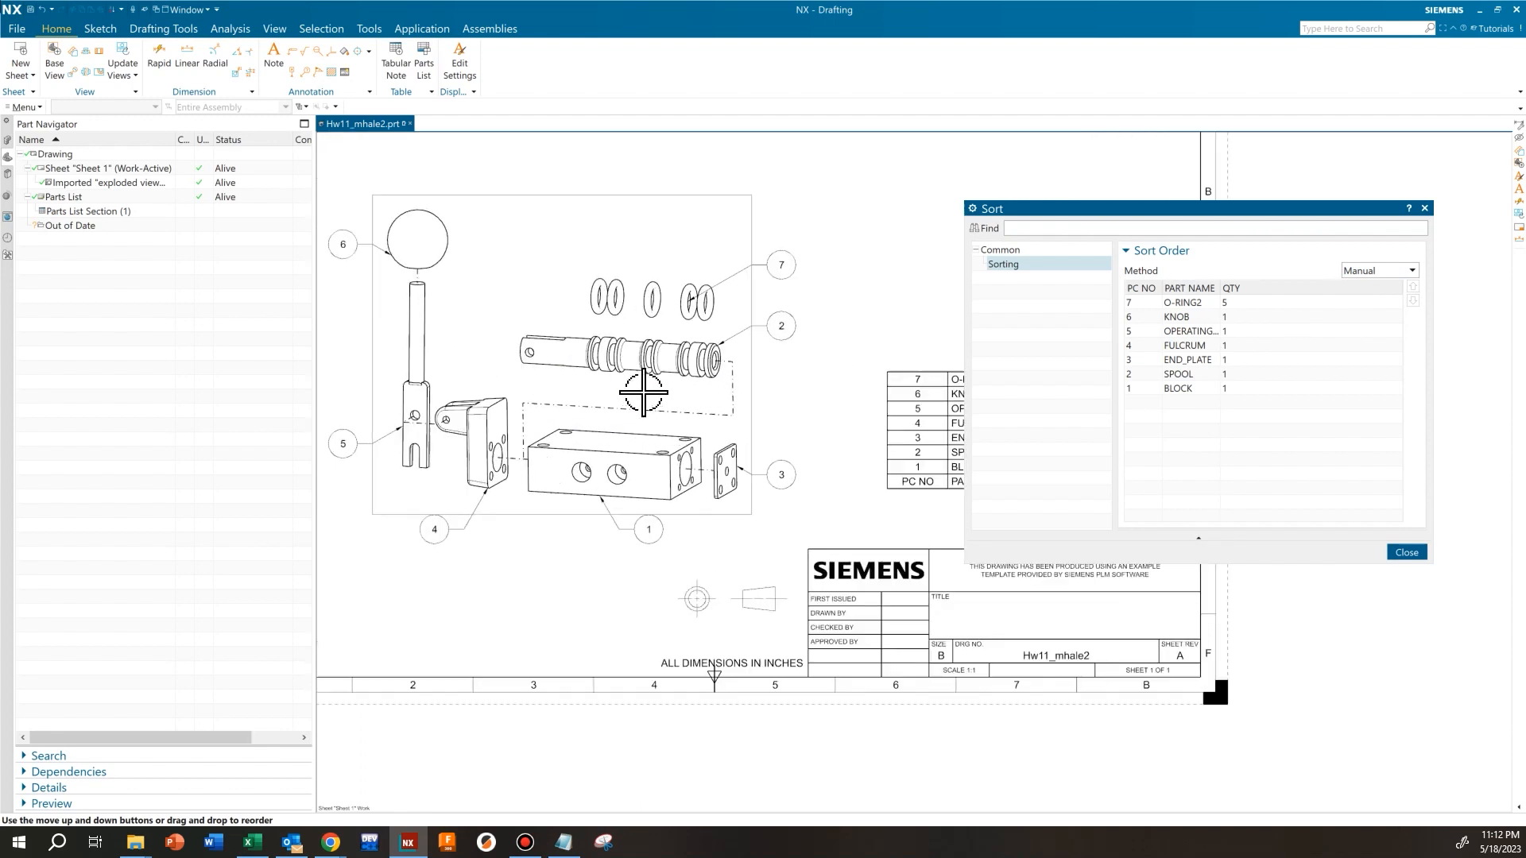
click(1177, 376)
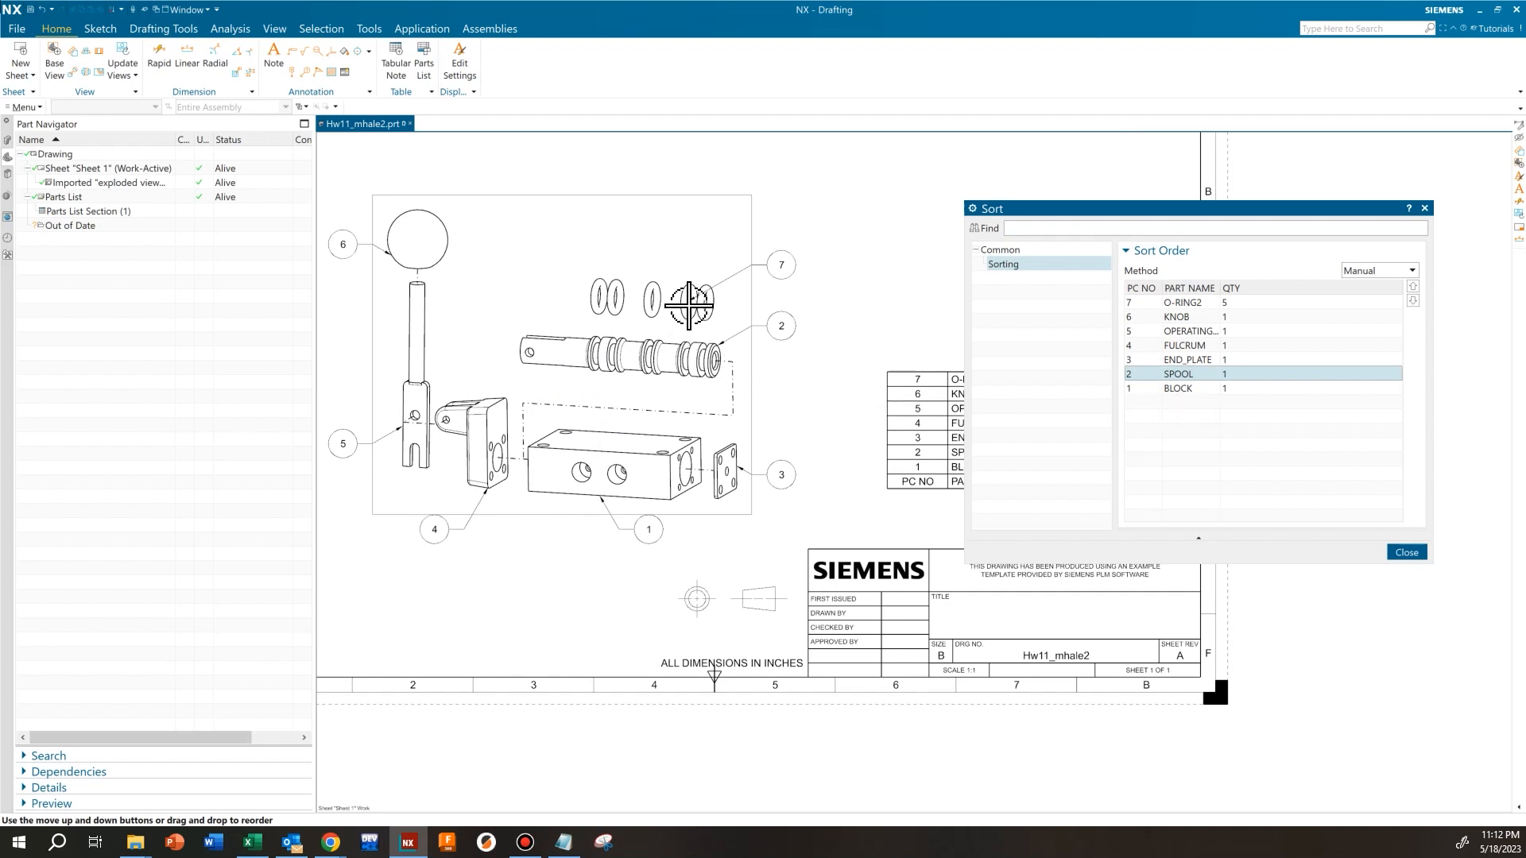
shift+middle_drag(492, 318, 579, 318)
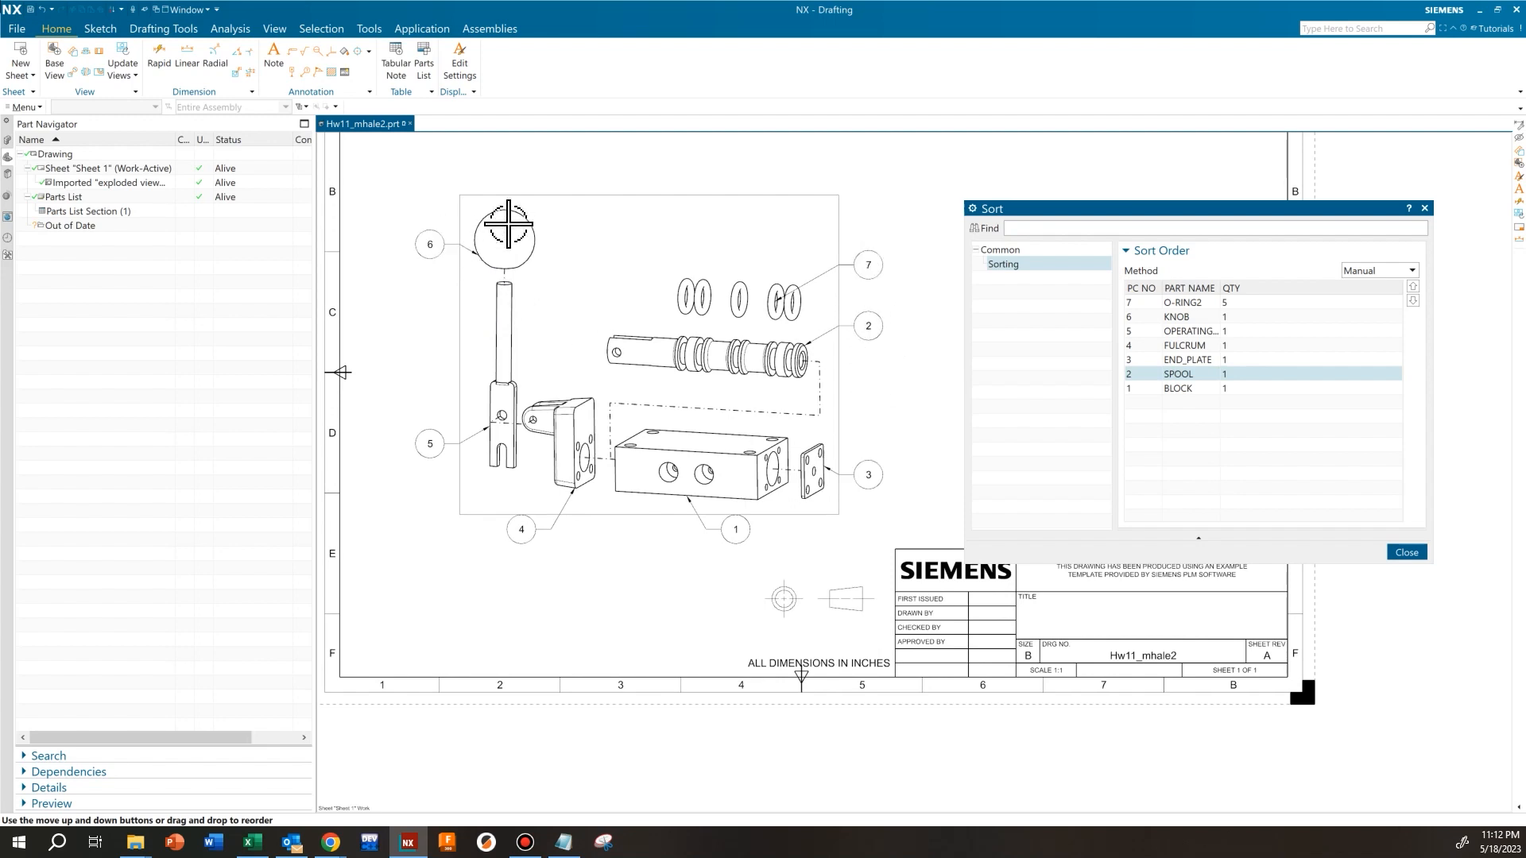
click(1190, 318)
click(1413, 301)
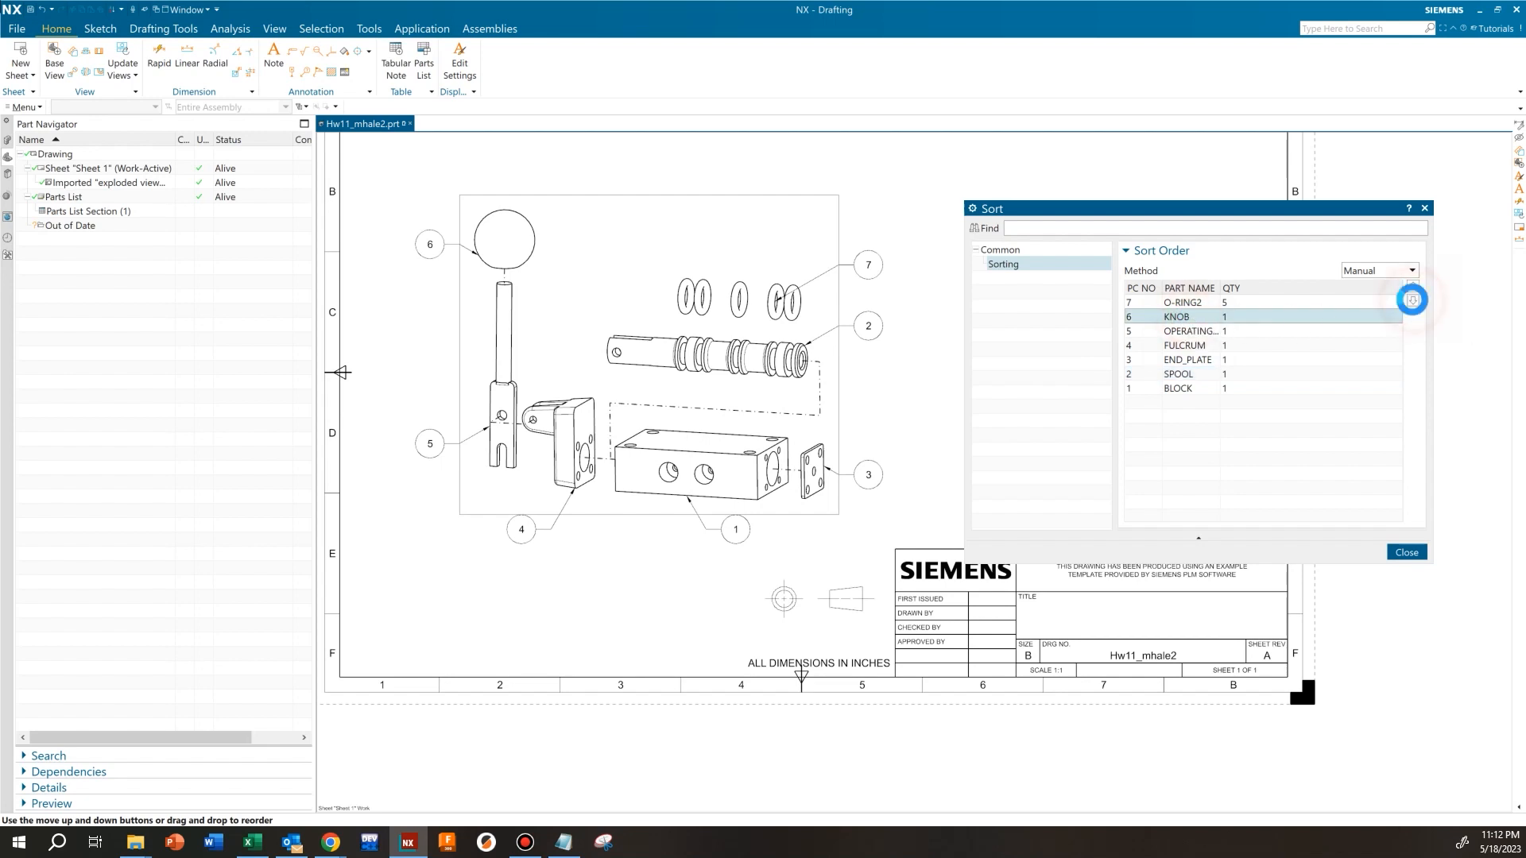
click(1413, 300)
click(1413, 300)
click(1413, 300)
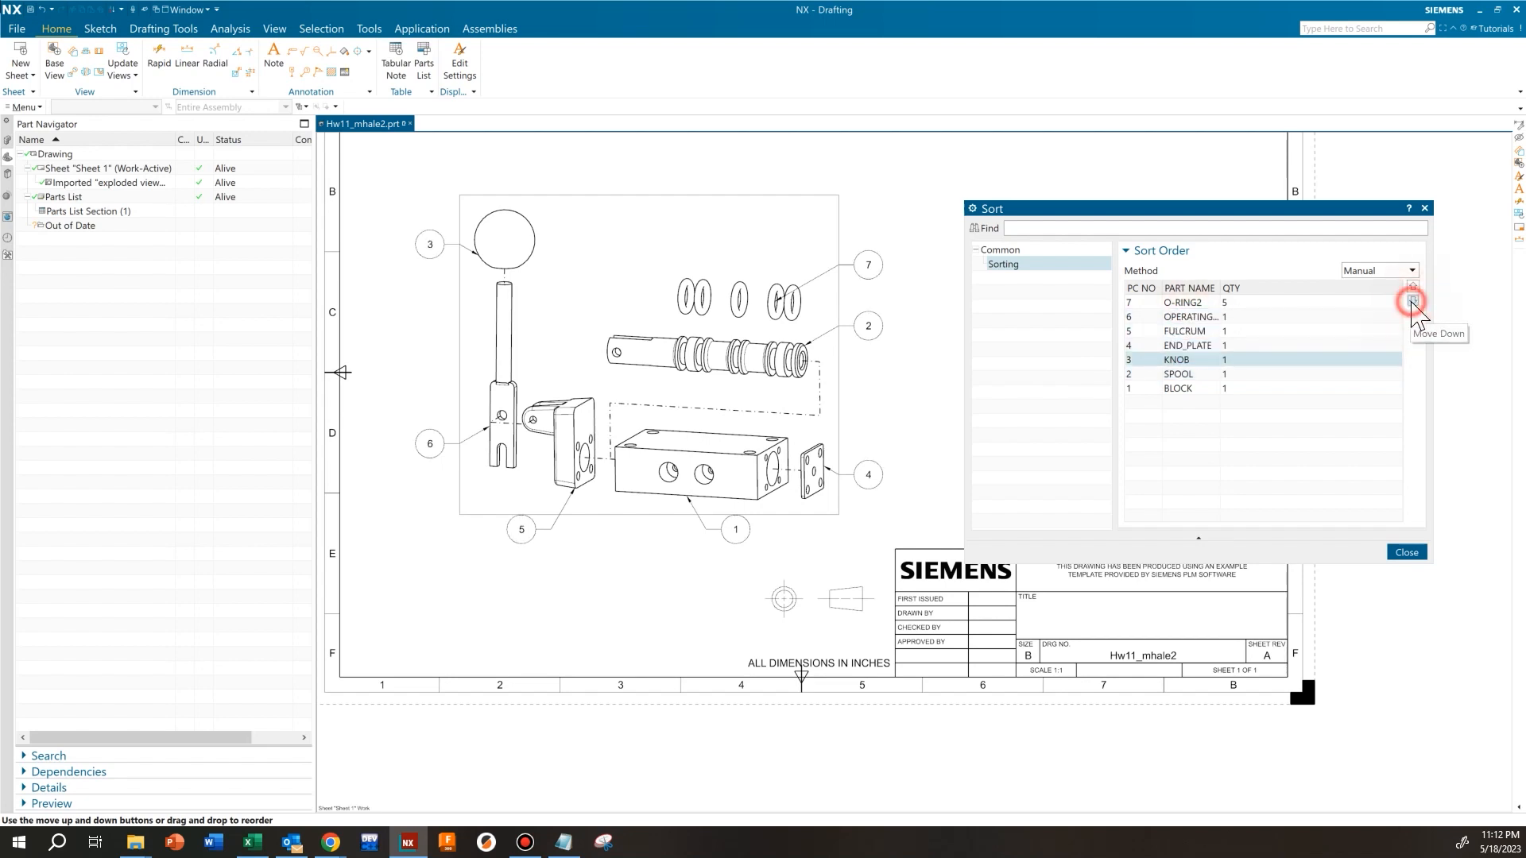
click(1412, 302)
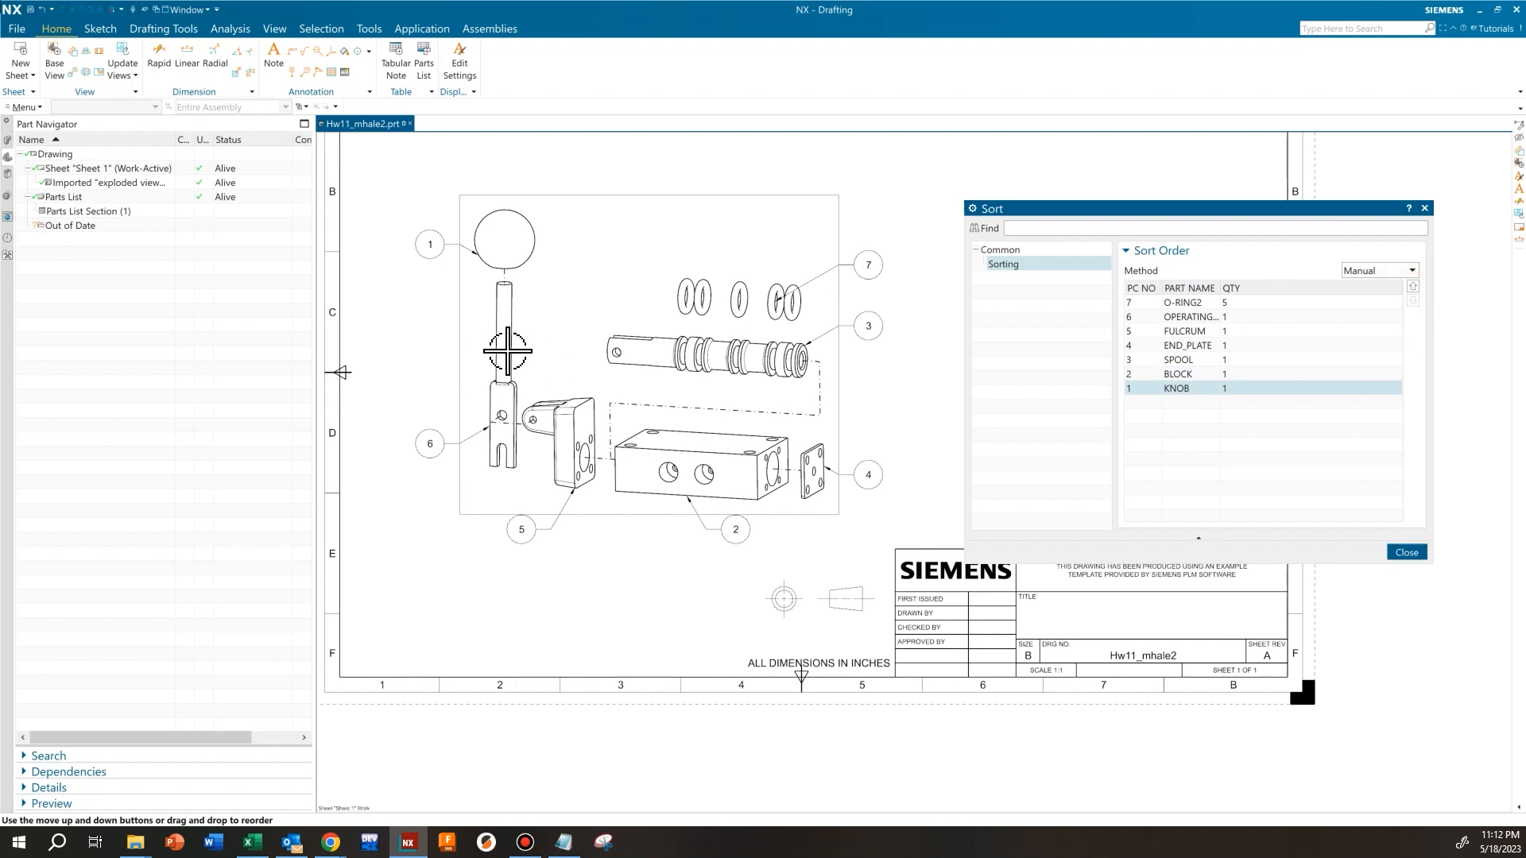
Lower OPERATING_LEVER in the sort order so that it becomes piece number 2
click(1194, 317)
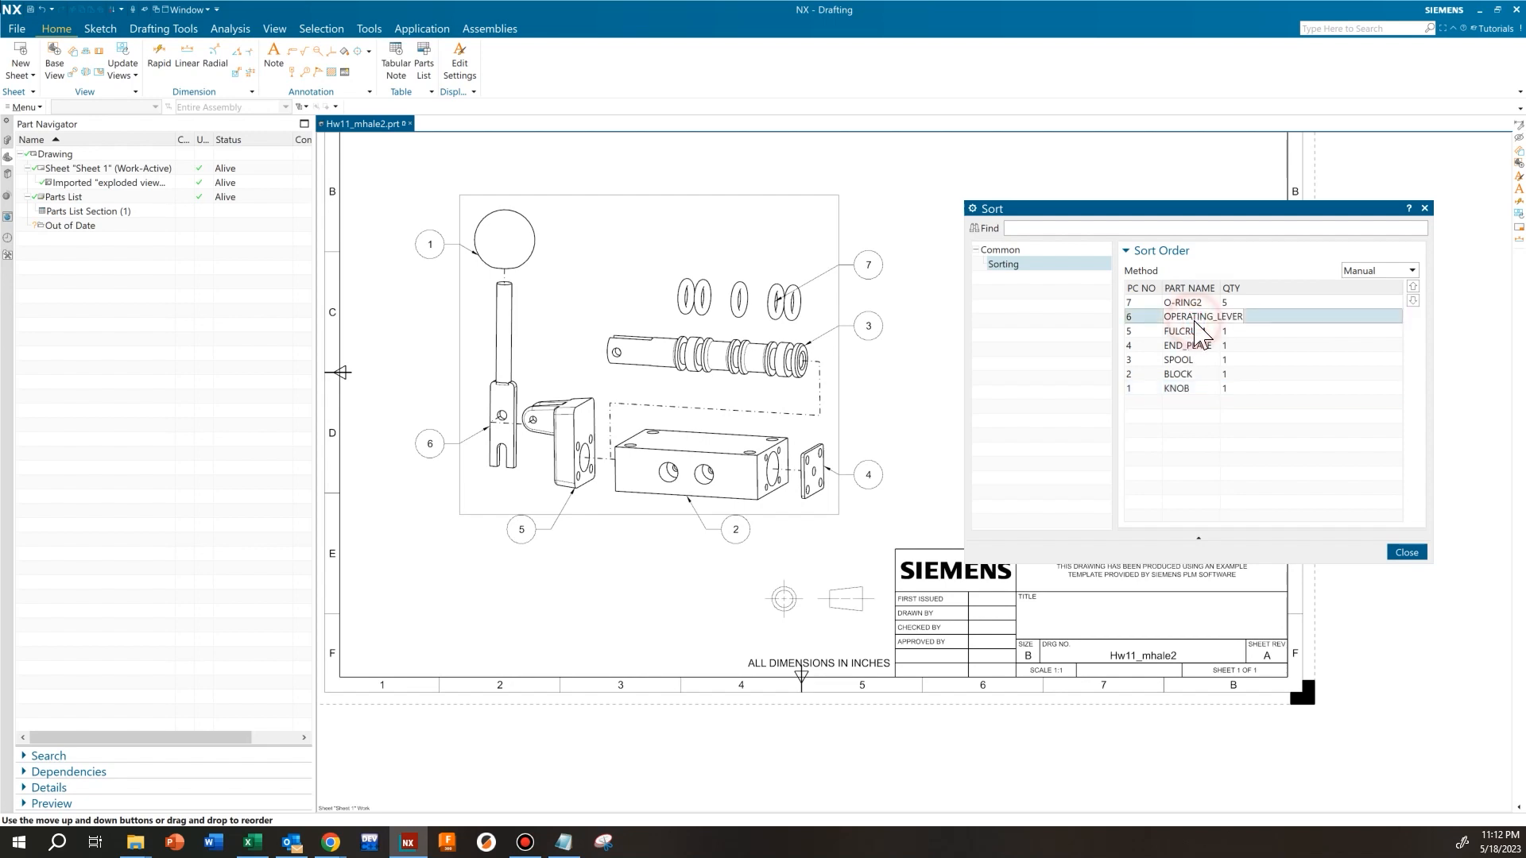
click(1412, 302)
click(1412, 302)
click(1412, 302)
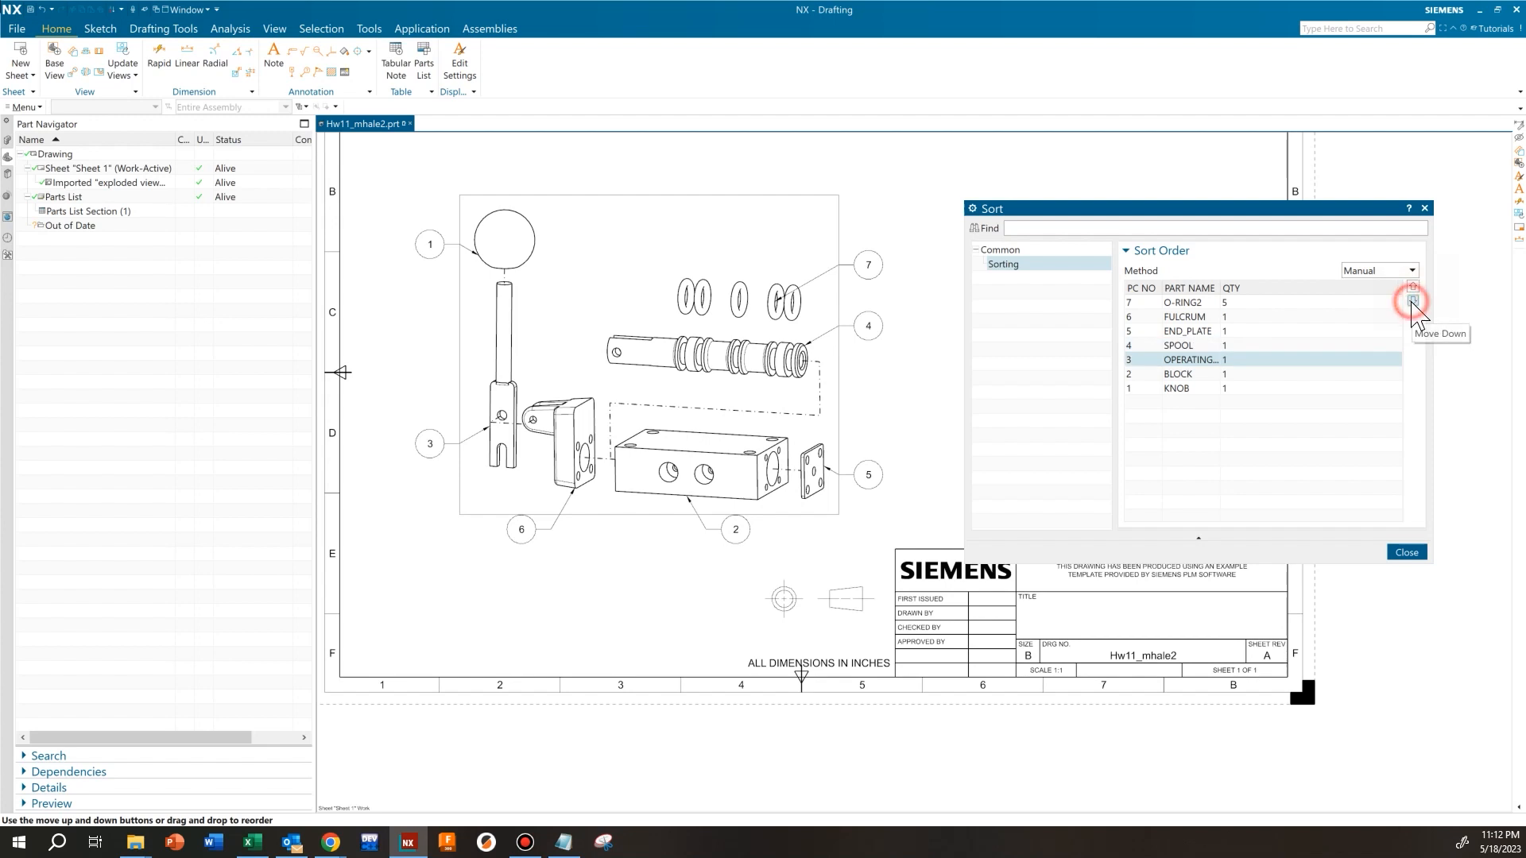
click(1412, 302)
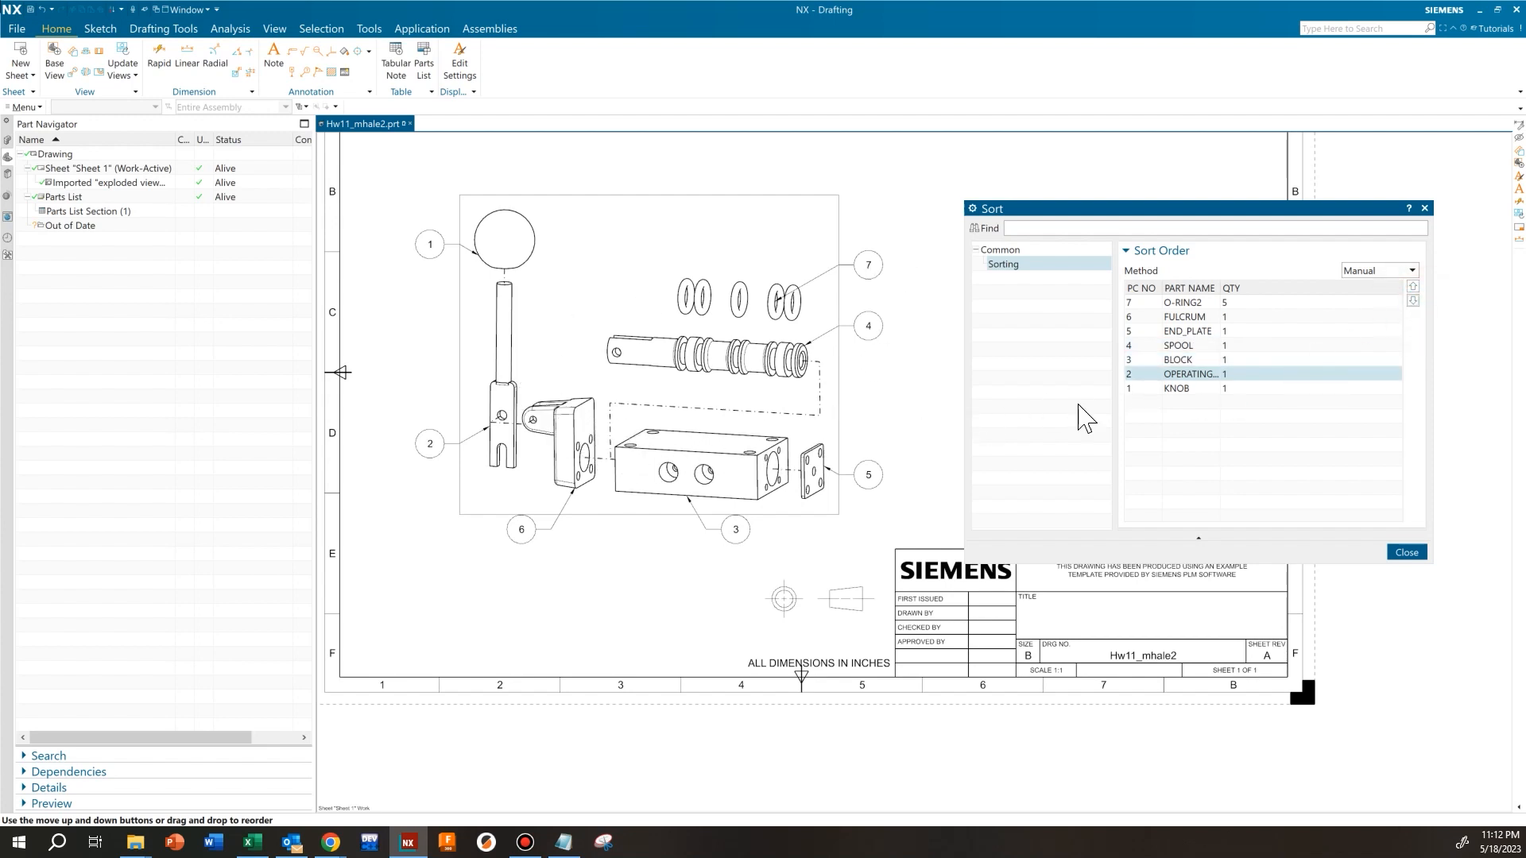
Reorder FULCRUM to piece number 3 and END_PLATE to piece number 5, and close the sort settings
click(1183, 317)
click(1412, 300)
click(1412, 300)
click(1412, 300)
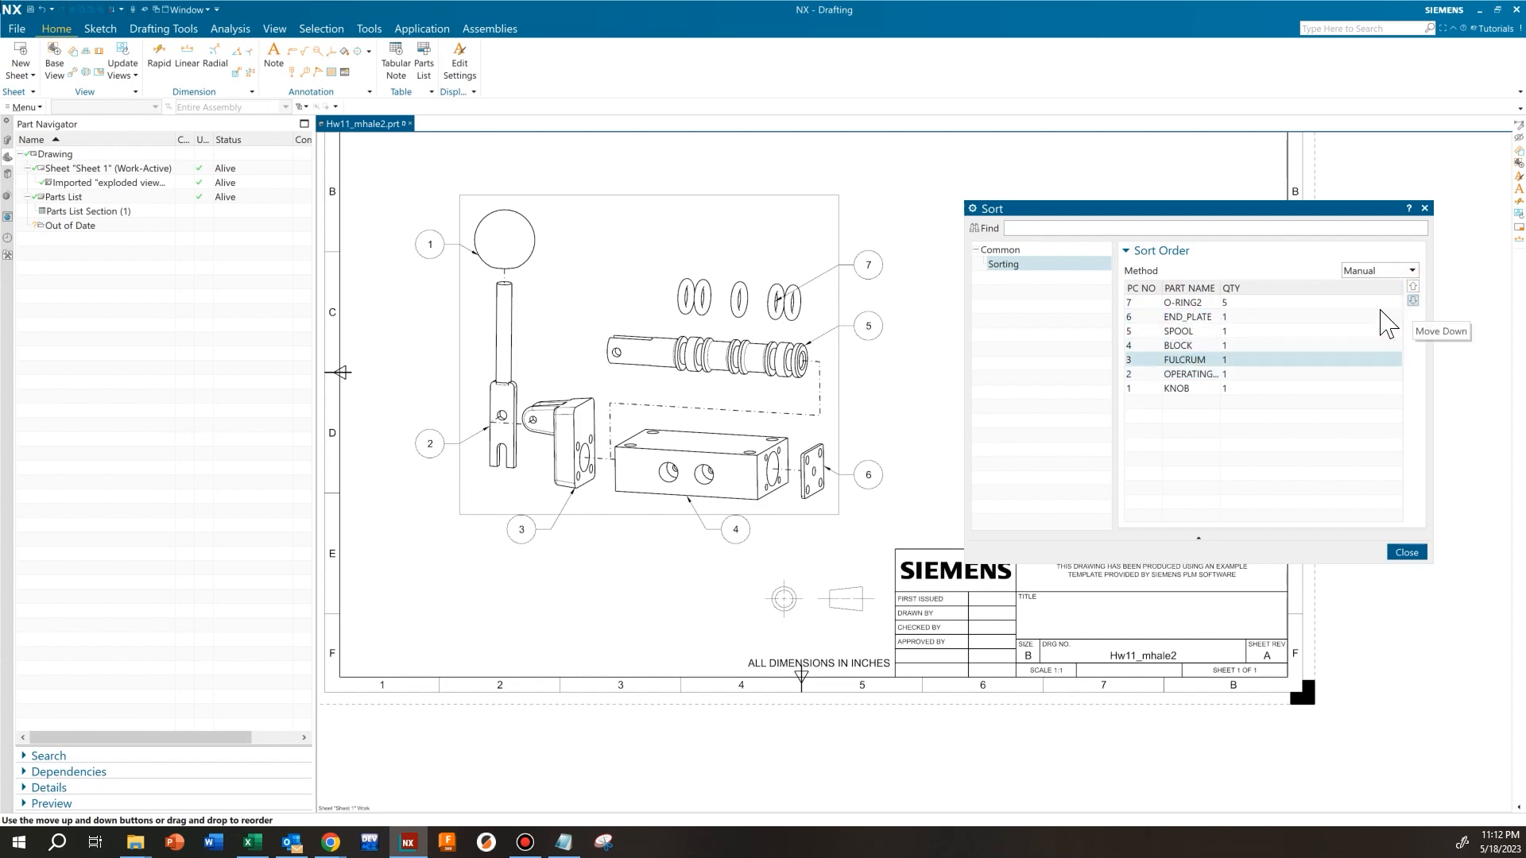
click(1183, 316)
click(1413, 301)
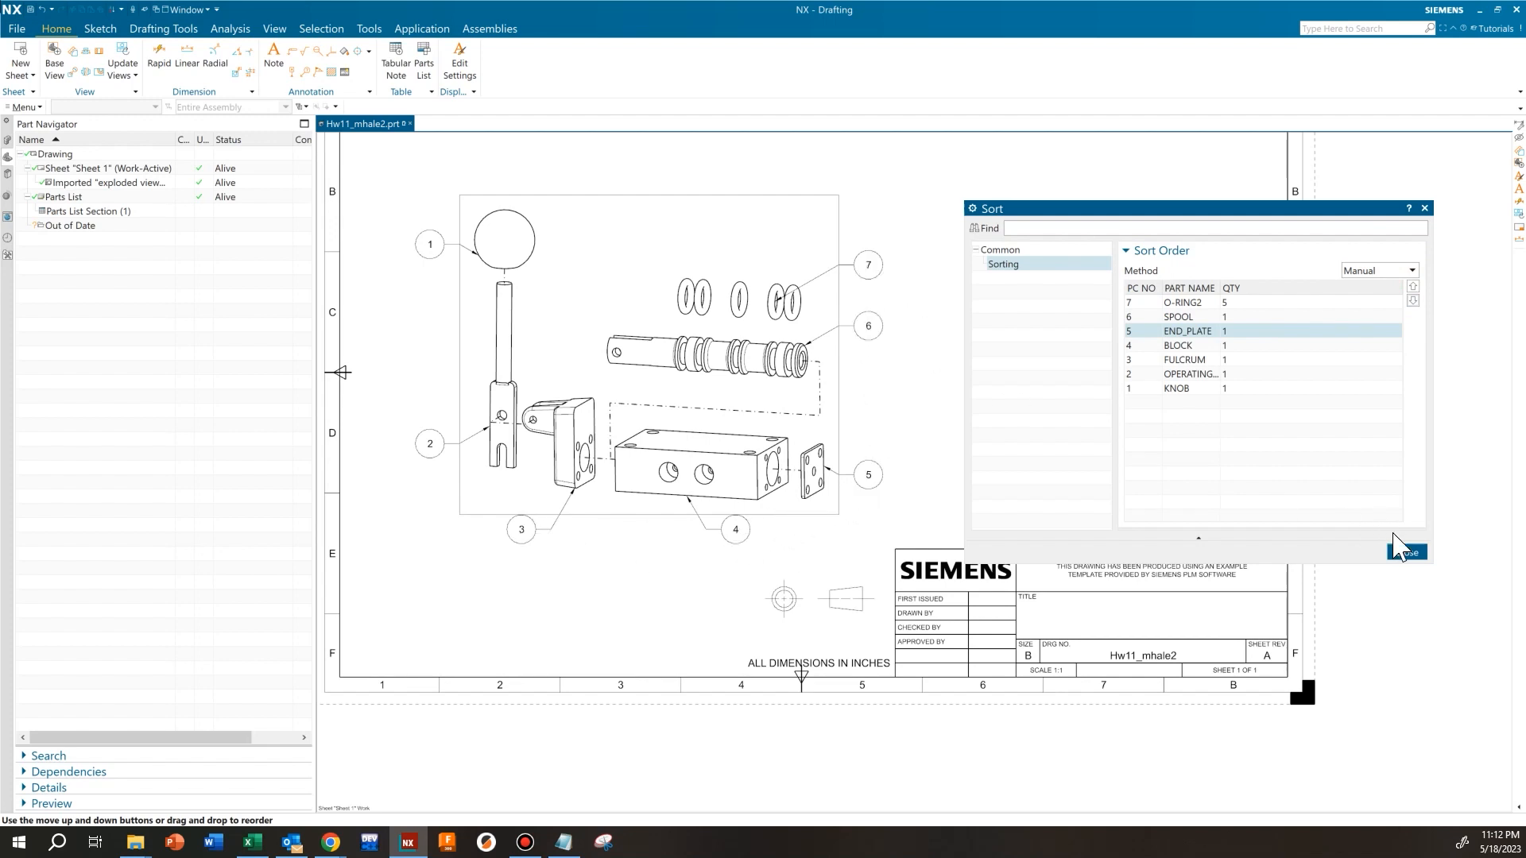
click(1406, 553)
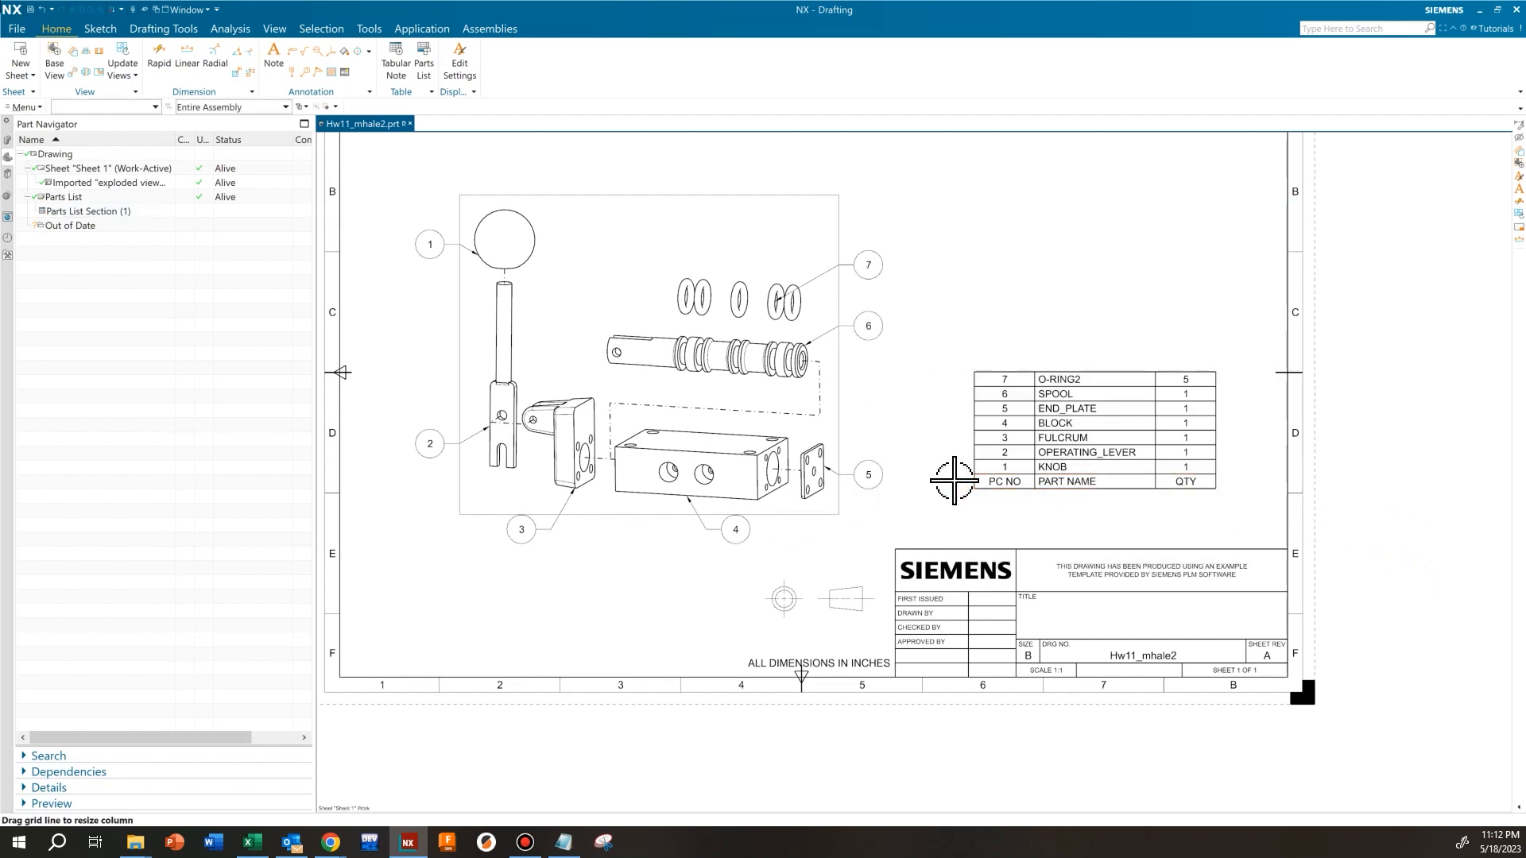
Examine where each balloon's leader touches its part in the exploded view, from the knob around to the O-rings
middle_drag(909, 400, 944, 464)
middle_drag(561, 389, 605, 423)
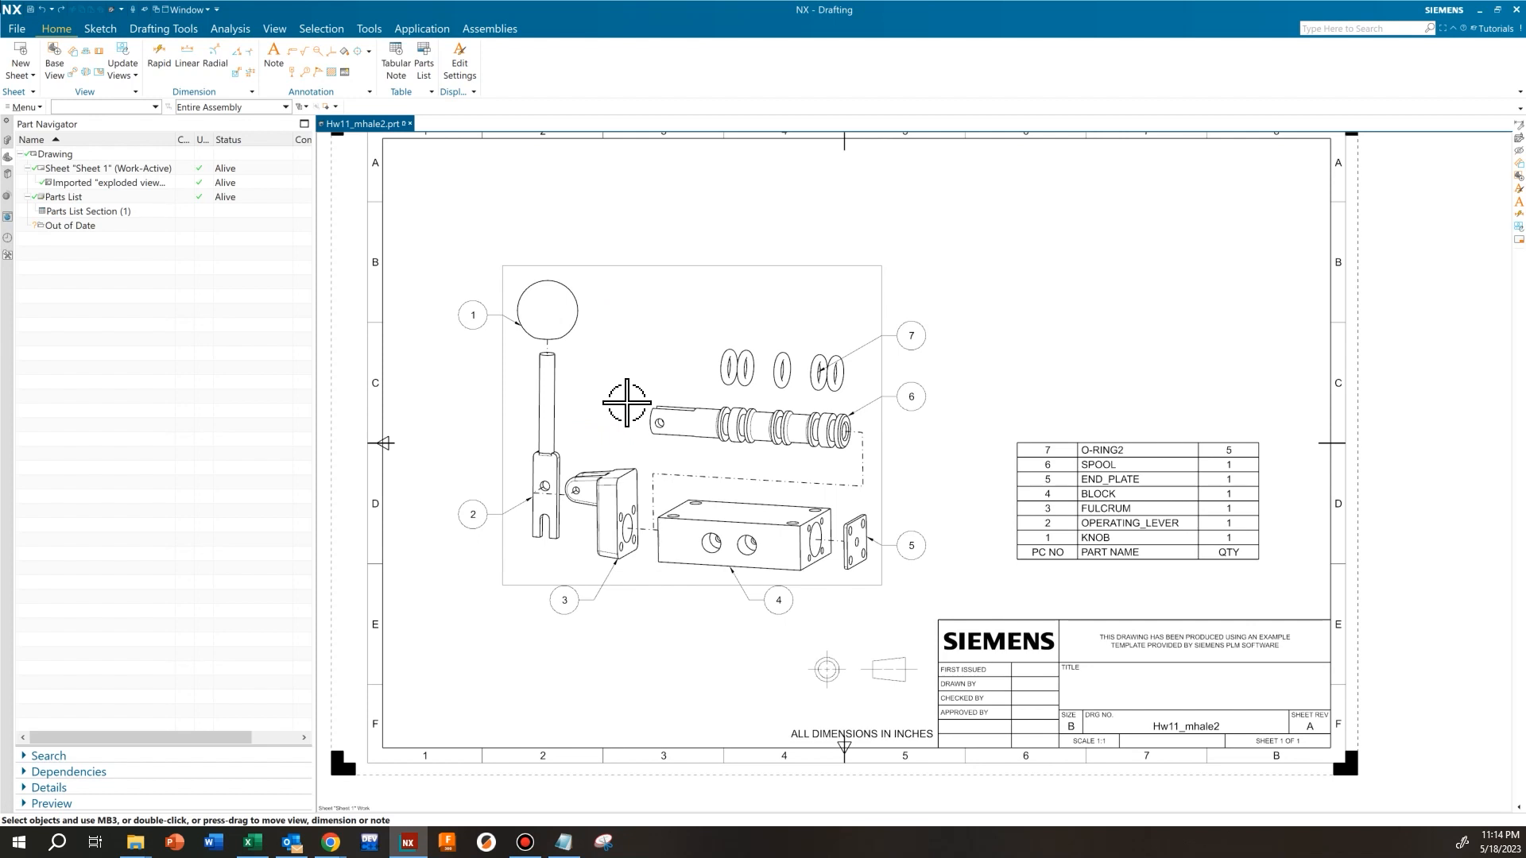
scroll(514, 317, up, 4)
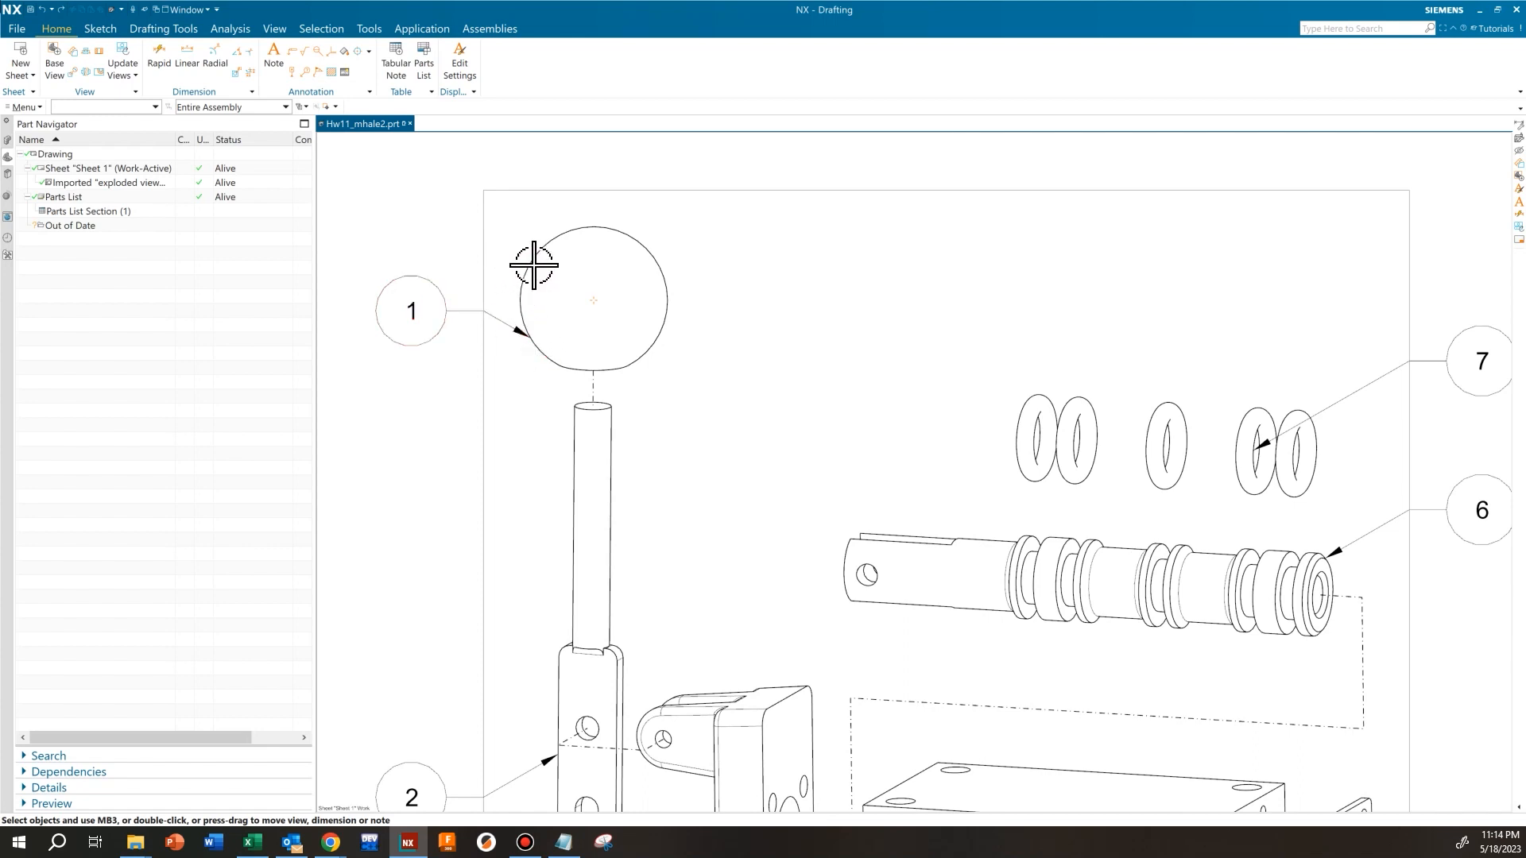
scroll(579, 291, down, 1)
scroll(612, 538, down, 2)
scroll(572, 572, up, 3)
scroll(510, 507, down, 1)
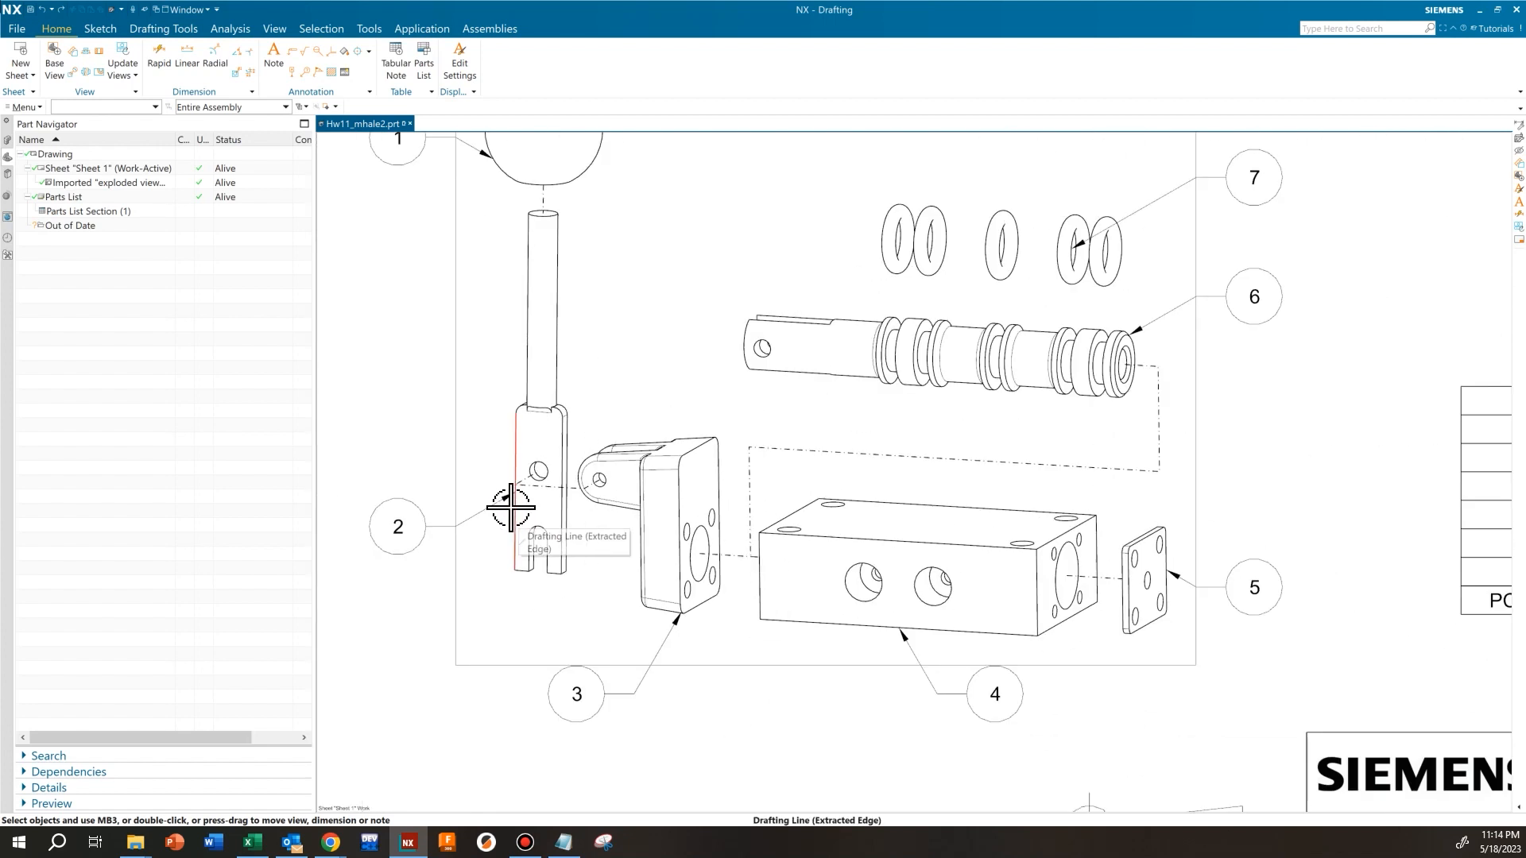
shift+middle_drag(511, 508, 581, 517)
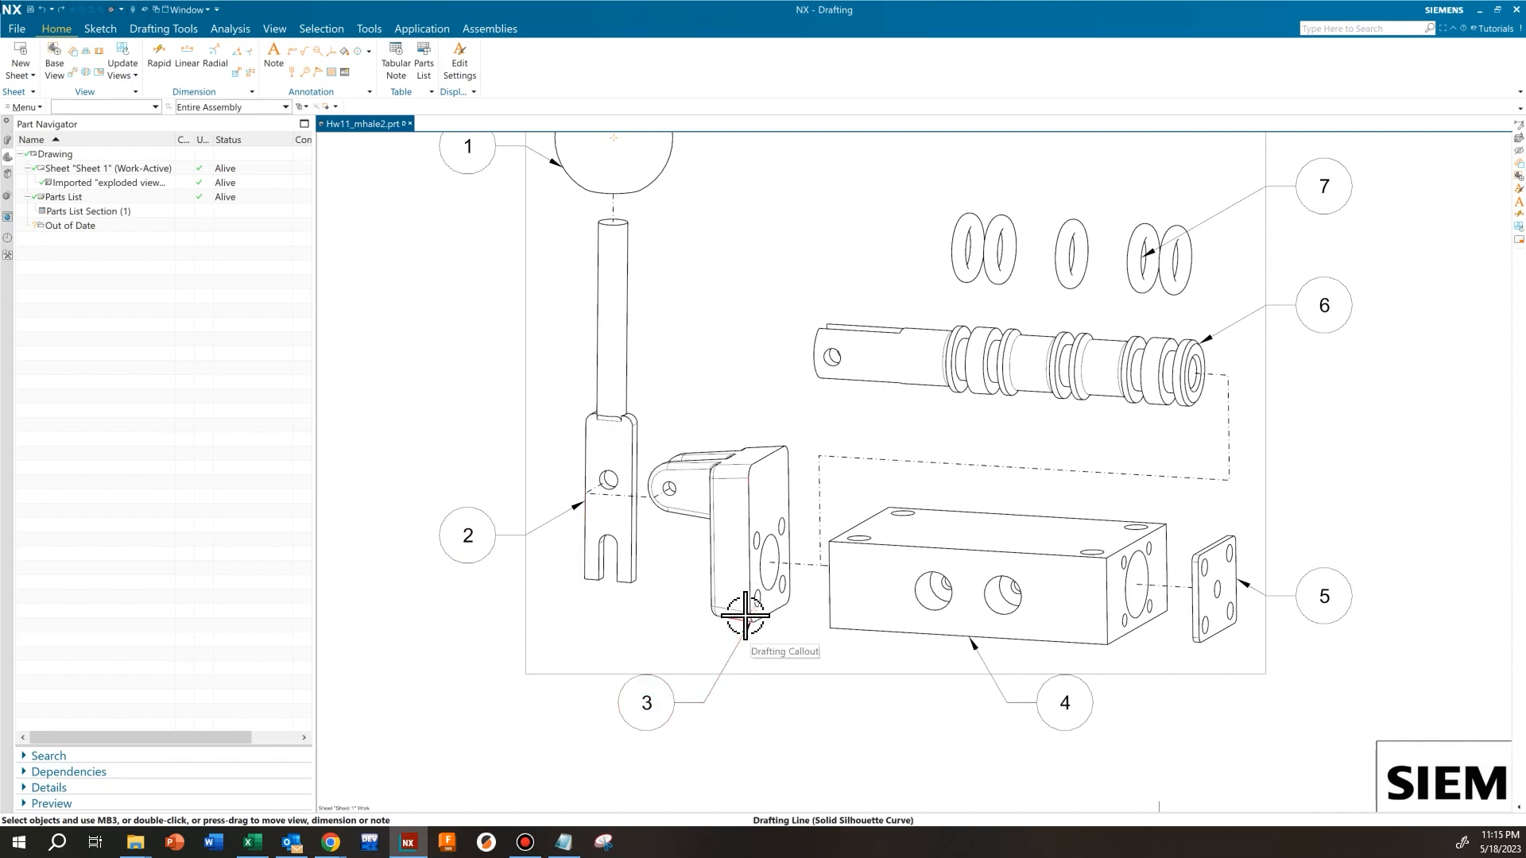
middle_drag(1018, 661, 815, 618)
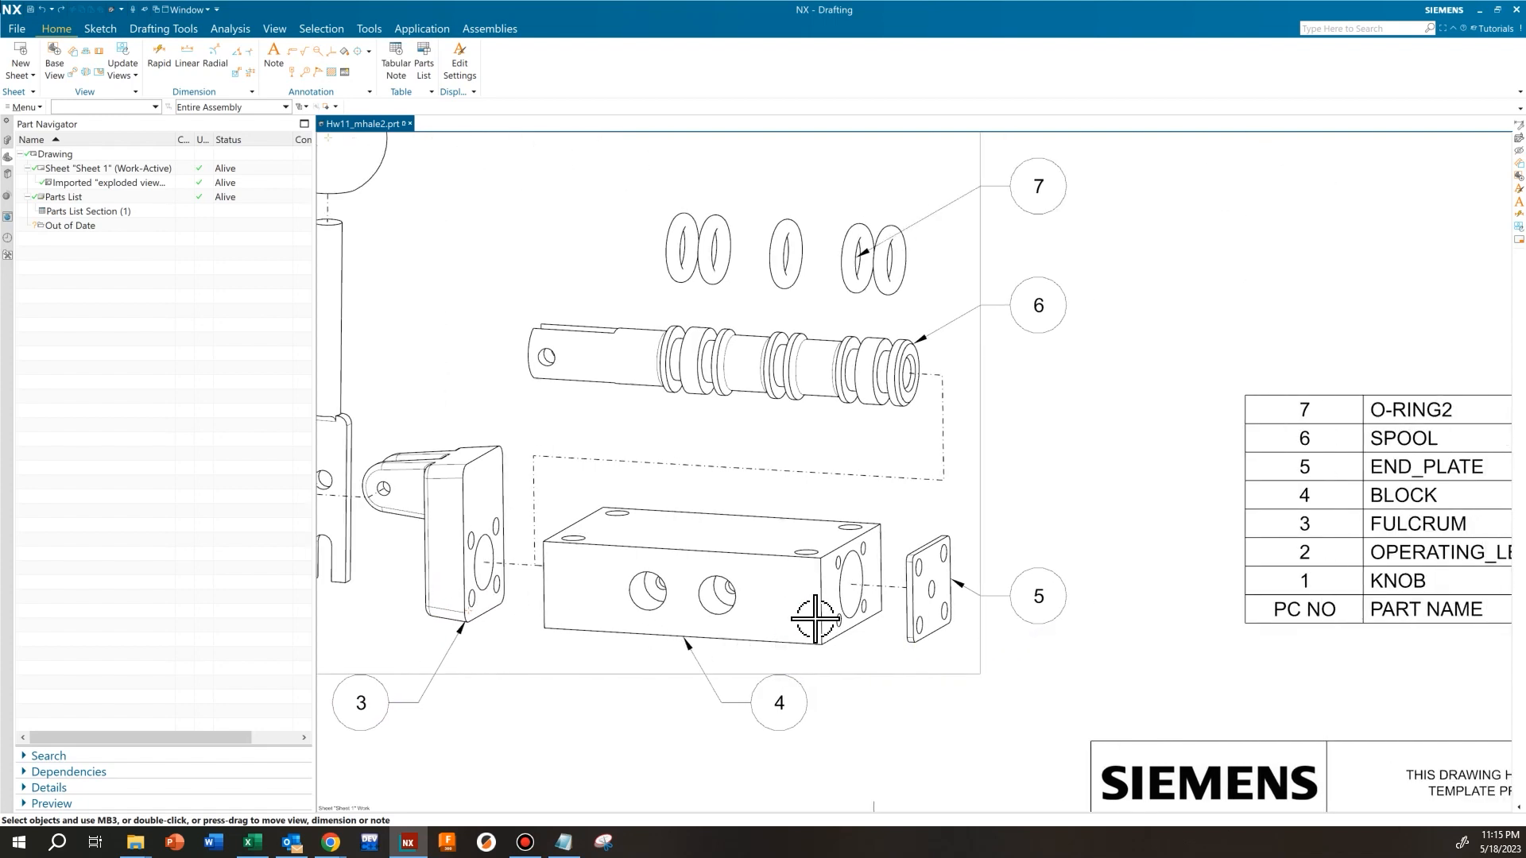
middle_drag(956, 383, 956, 510)
scroll(884, 385, up, 3)
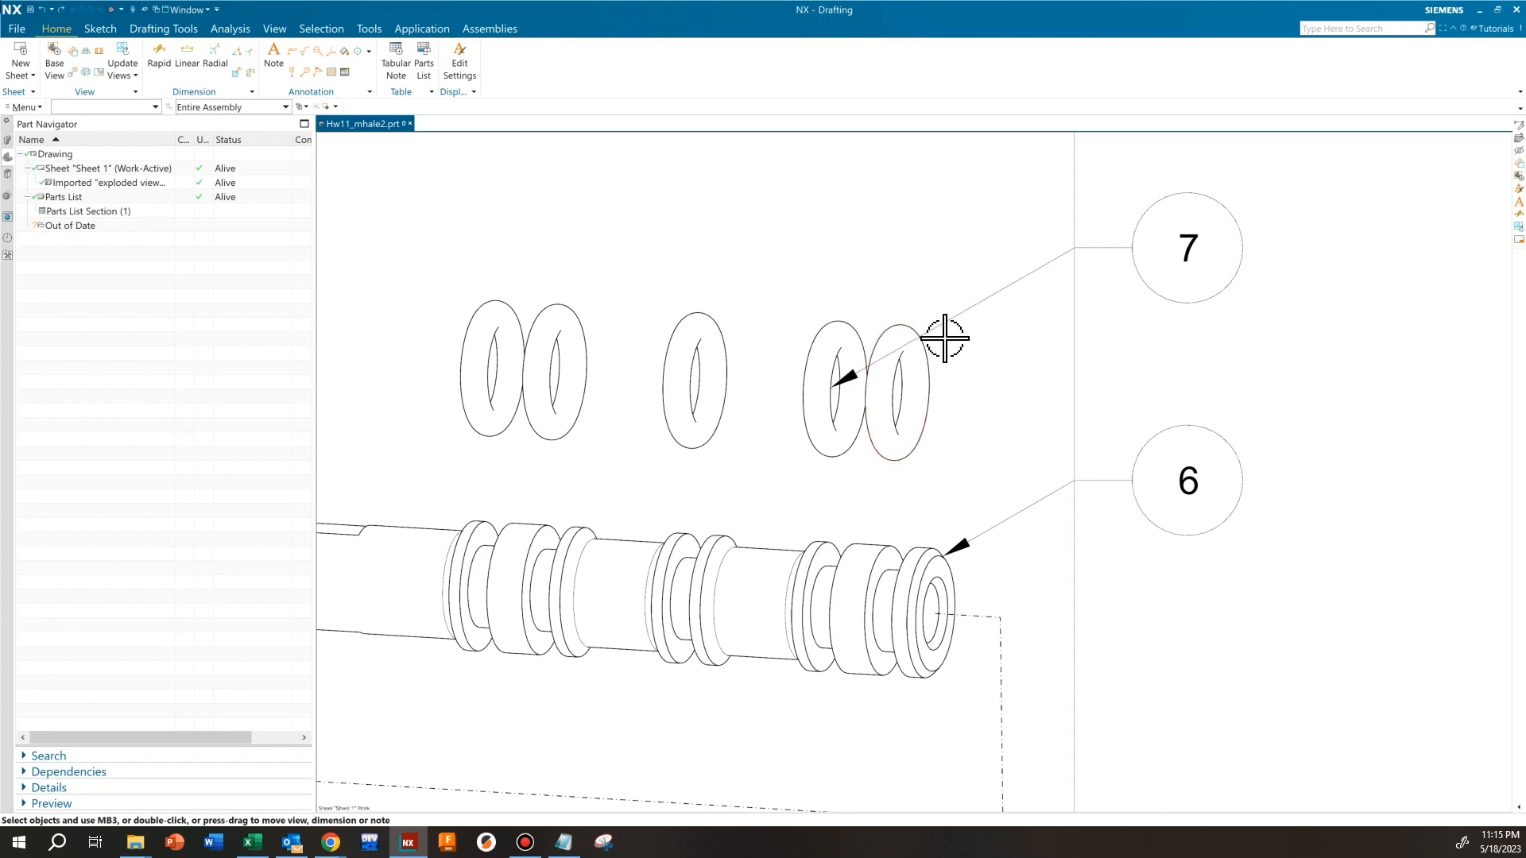
scroll(804, 460, down, 5)
Reattach the leader of balloon 1 to a point on the upper-left arc of the knob
middle_drag(459, 398, 649, 440)
scroll(627, 389, up, 3)
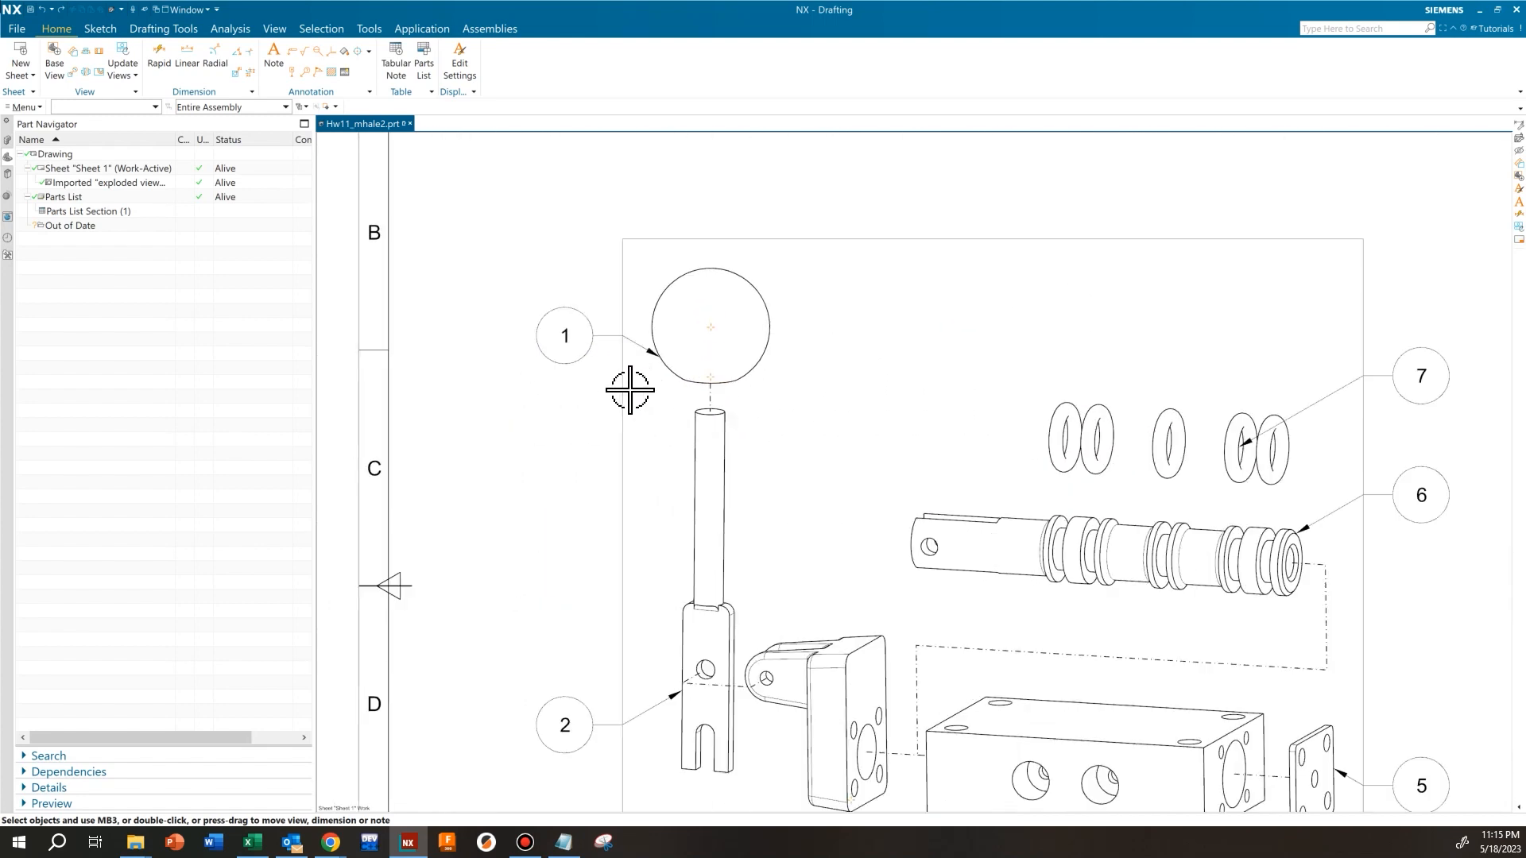
click(594, 336)
click(594, 336)
double_click(595, 336)
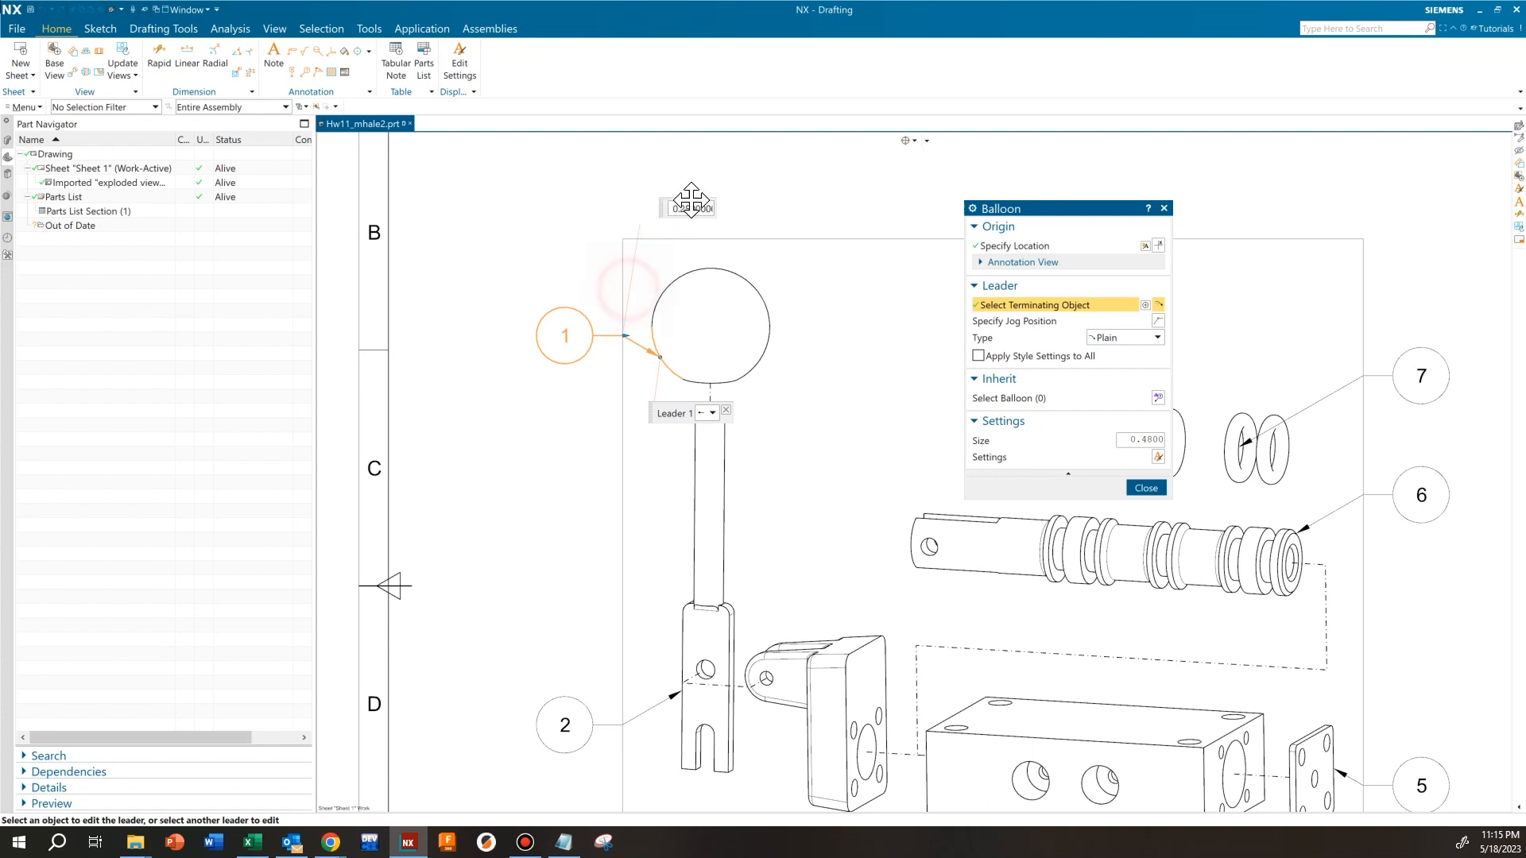
scroll(612, 278, up, 4)
middle_drag(614, 279, 535, 307)
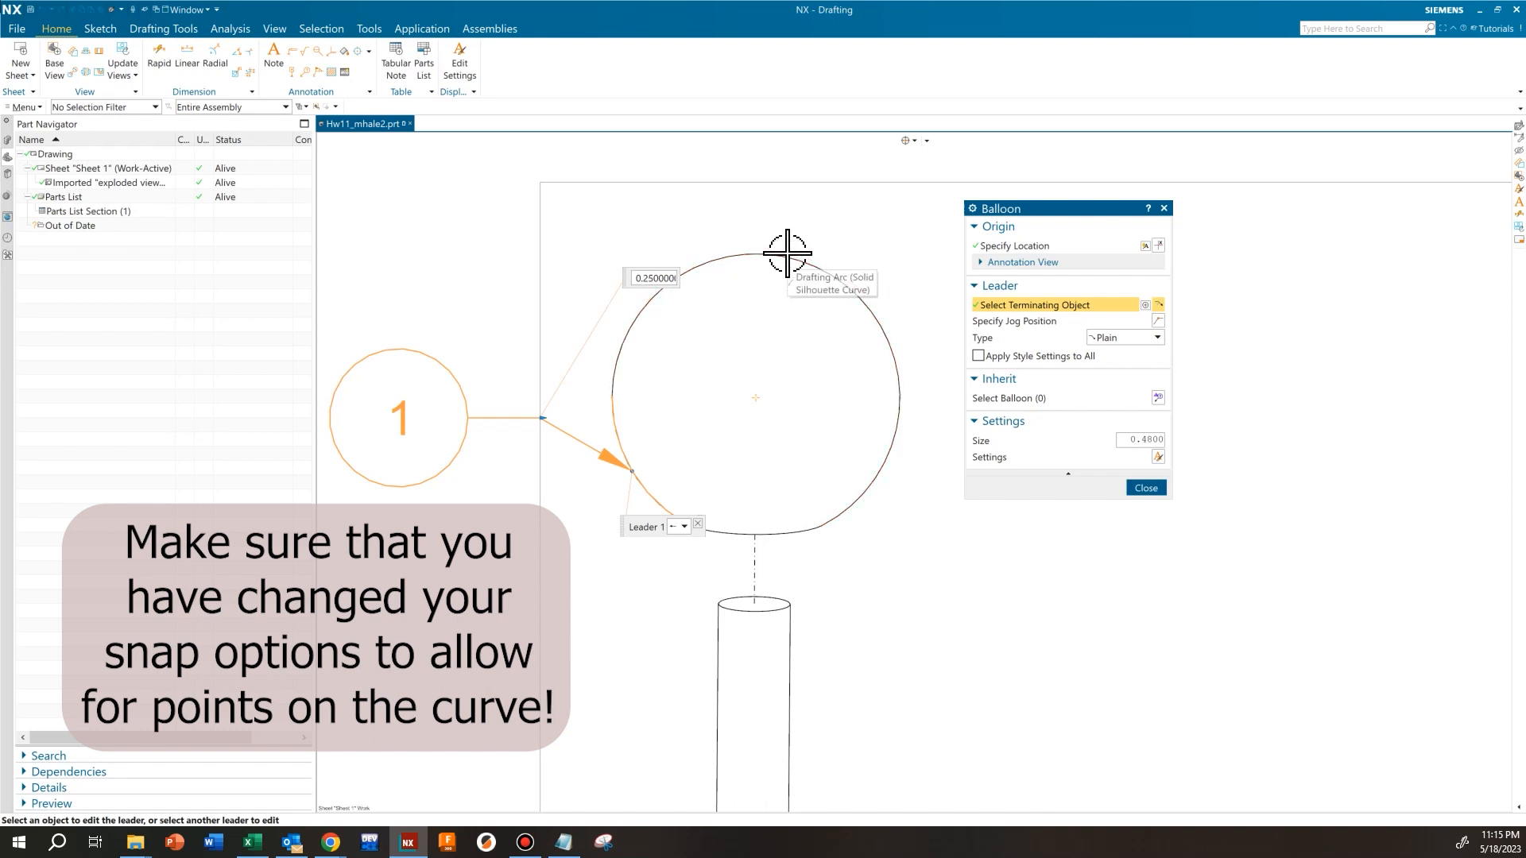
click(636, 313)
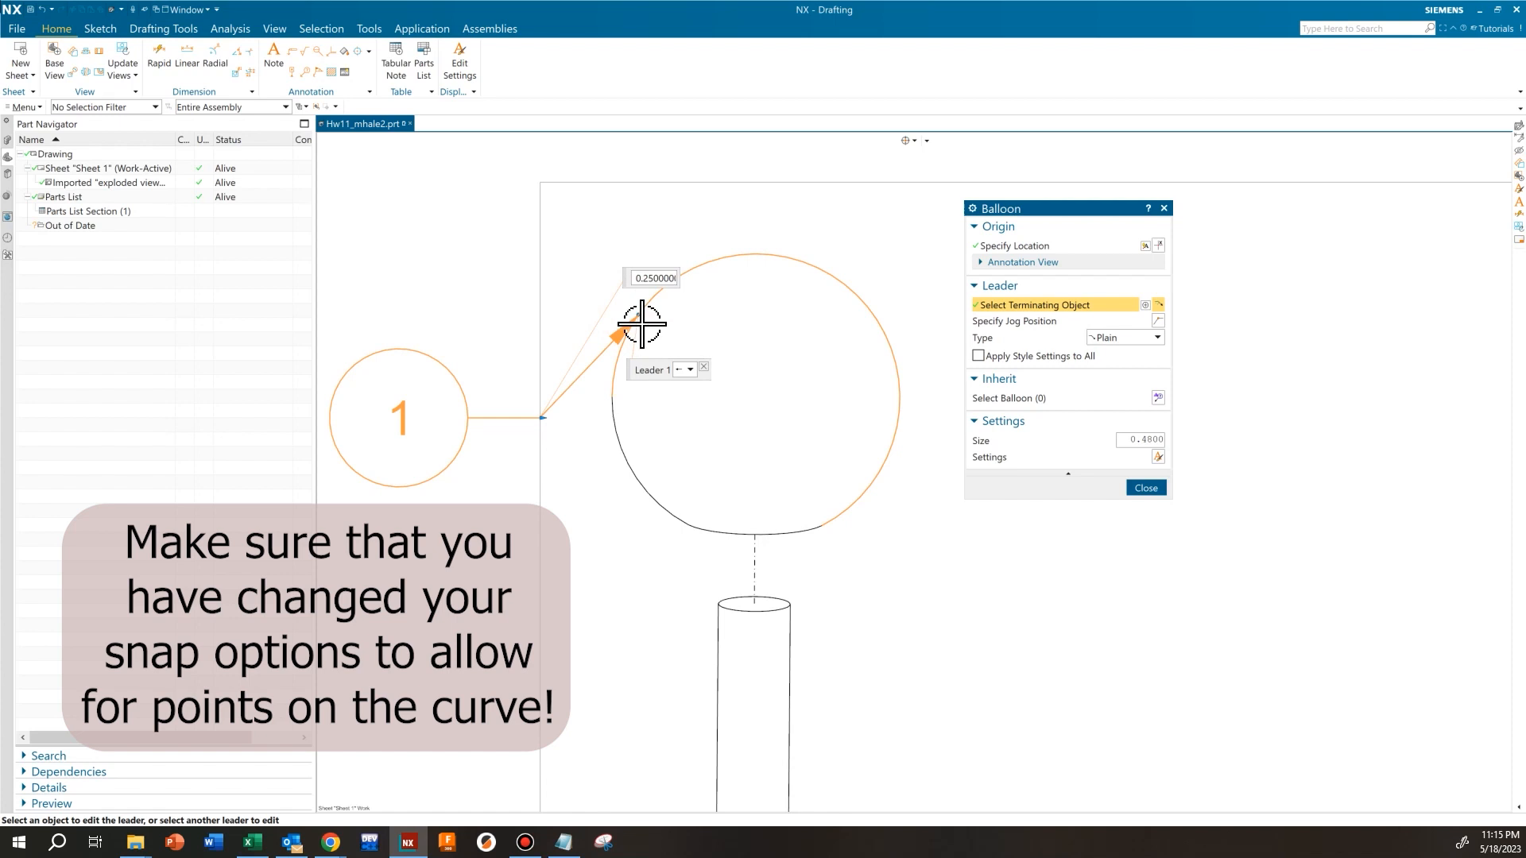
Reposition balloon 1 to the upper left of the knob, slightly higher than its leader's arrowhead, and finish editing the balloon
click(1014, 246)
scroll(648, 330, down, 3)
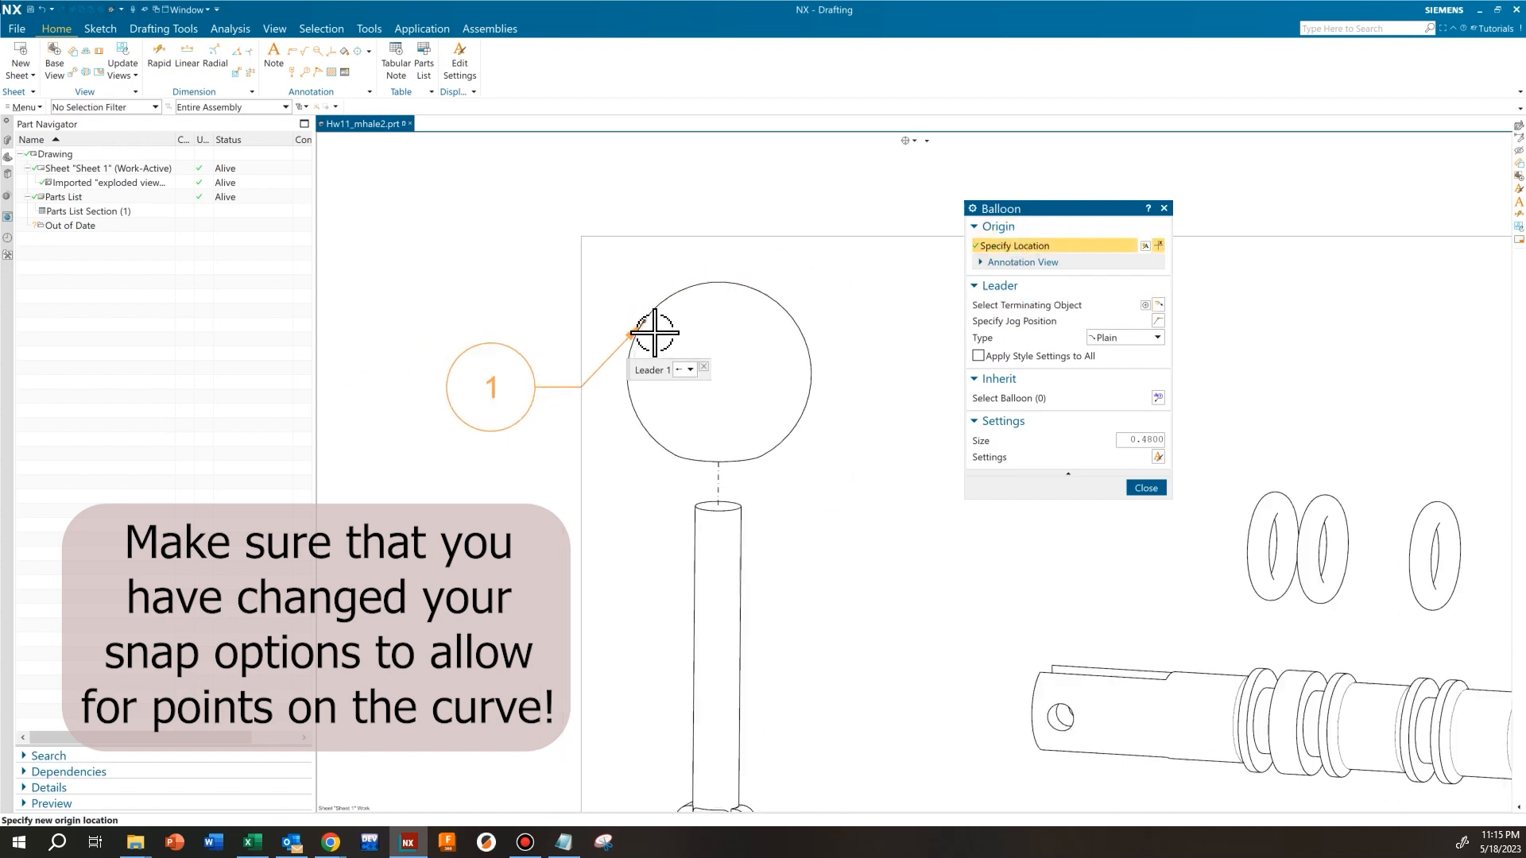
click(519, 247)
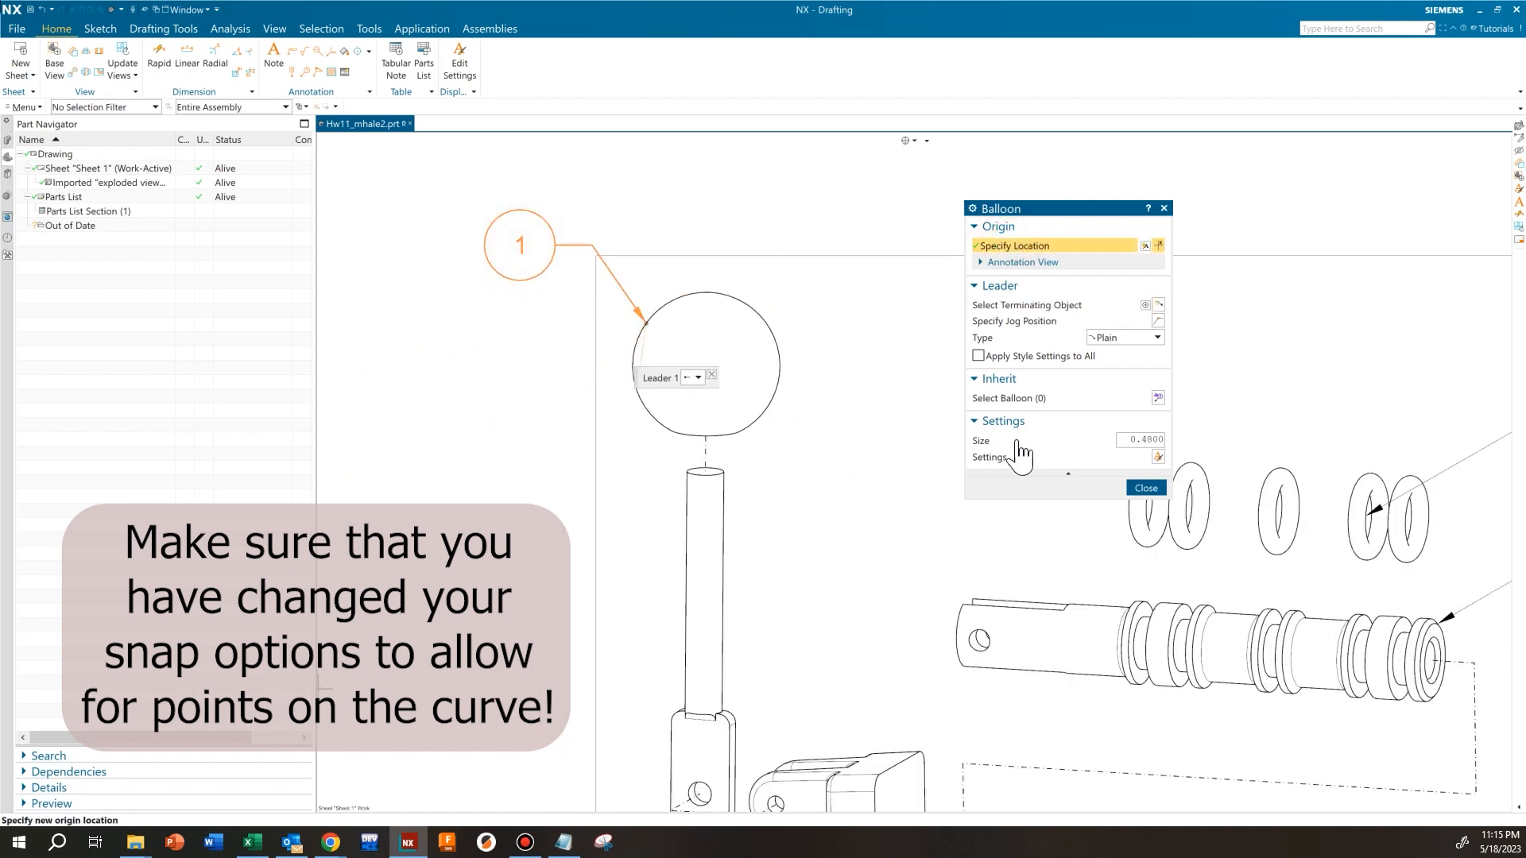
click(1161, 488)
mouse_move(521, 248)
mouse_down()
mouse_move(536, 261)
mouse_move(522, 277)
mouse_up()
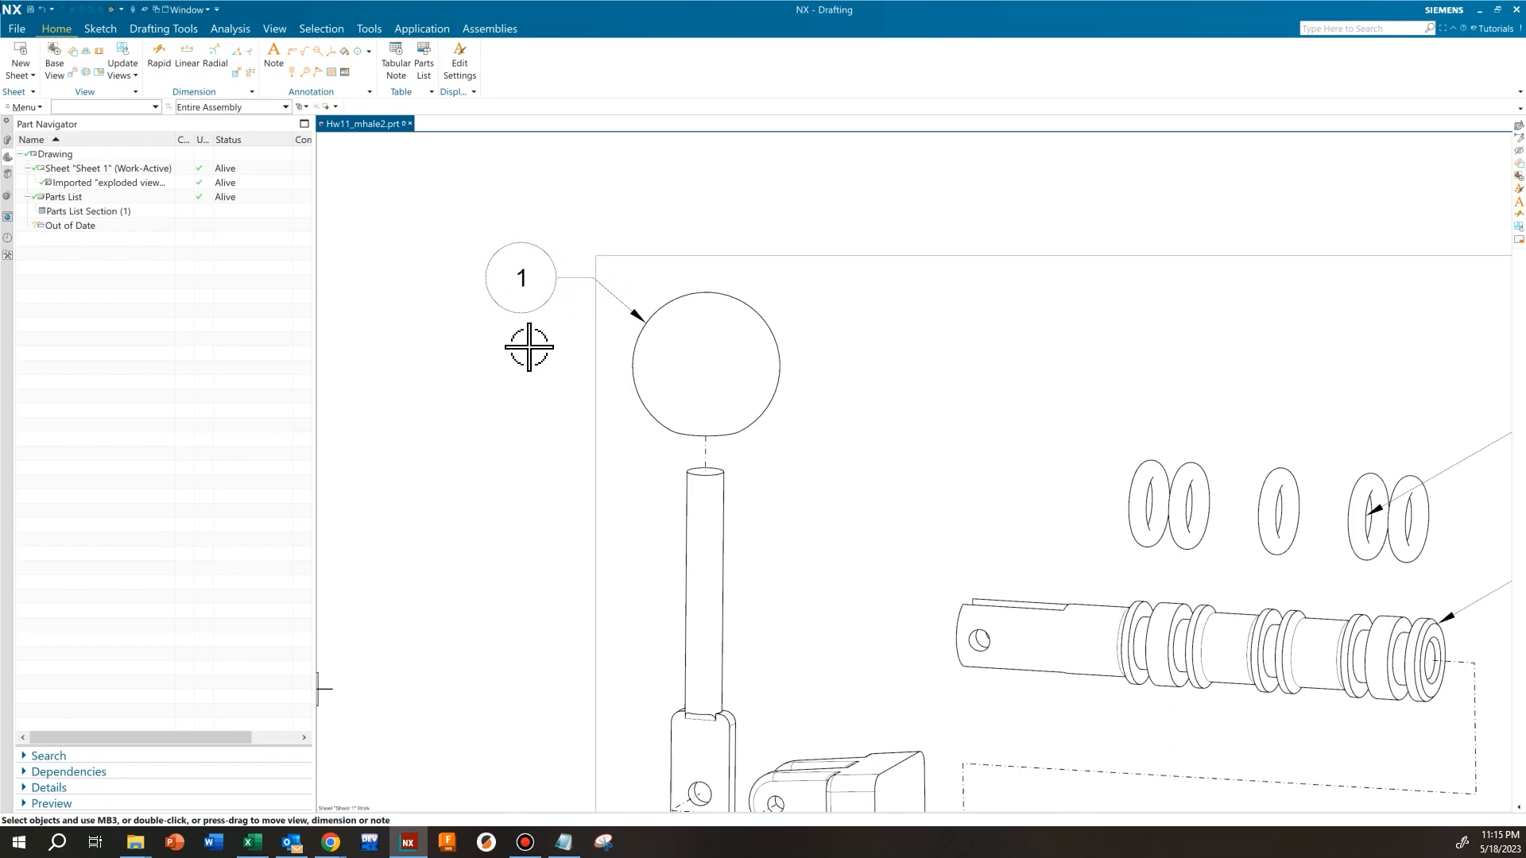
Reattach balloon 2's leader to the operating lever's left edge above the hole, and move the balloon up to just below the arrowhead's level
scroll(529, 348, down, 4)
scroll(538, 354, up, 1)
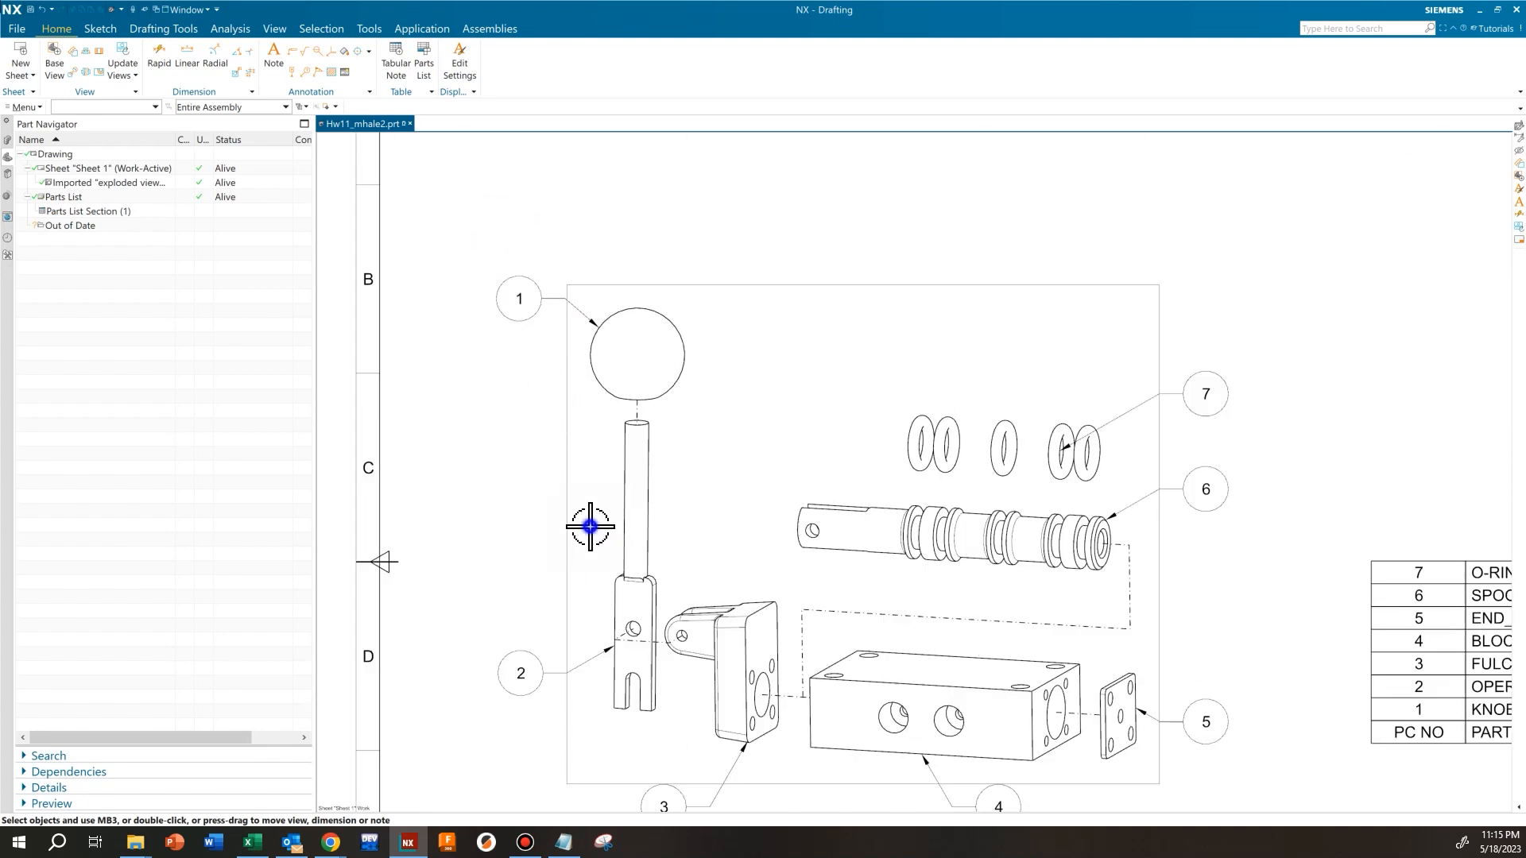
scroll(584, 526, up, 4)
click(528, 545)
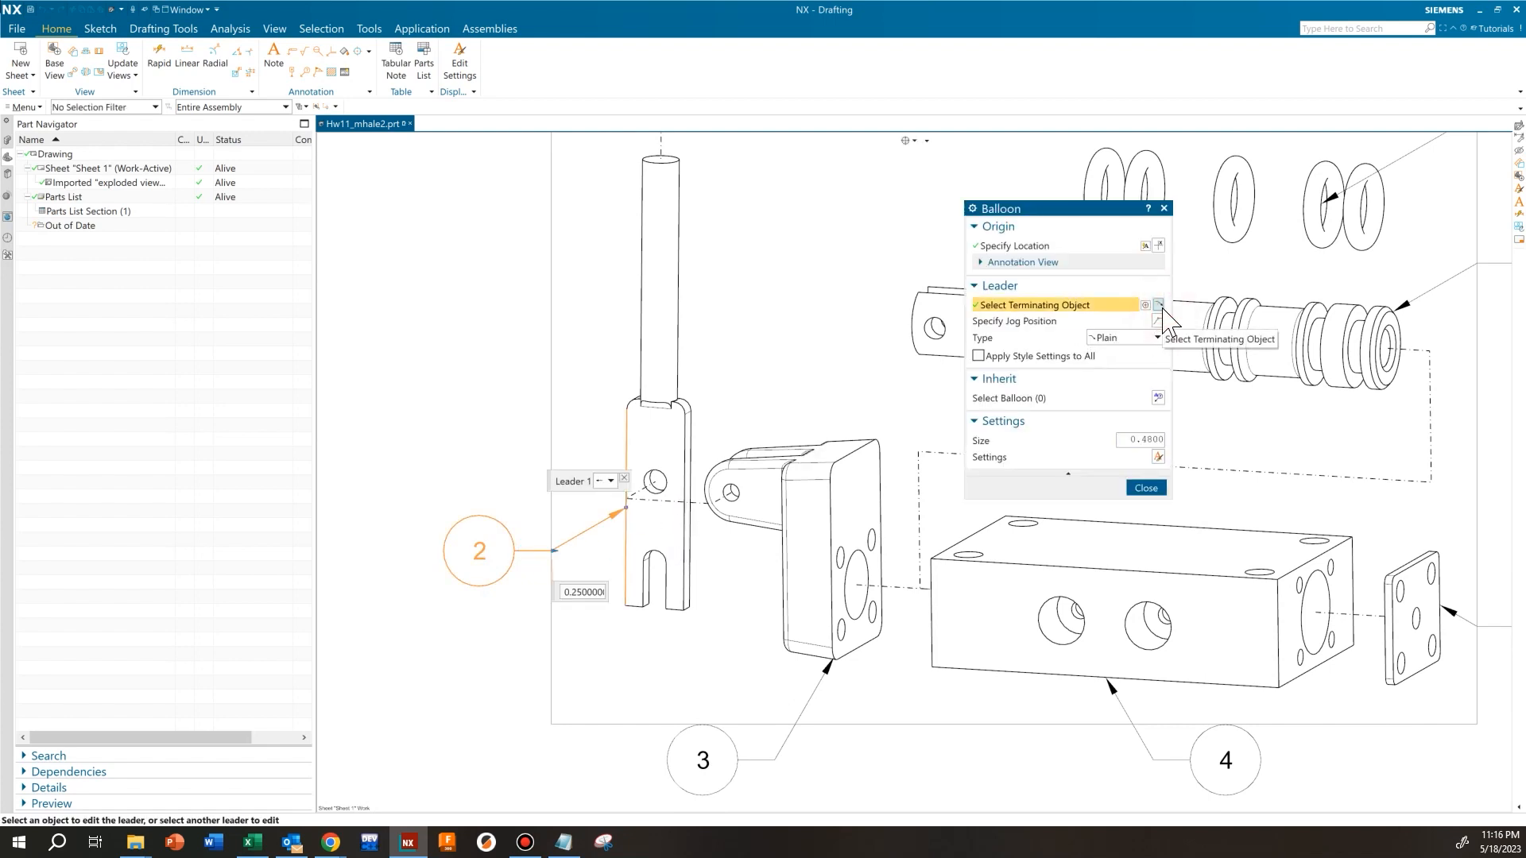
scroll(603, 456, up, 2)
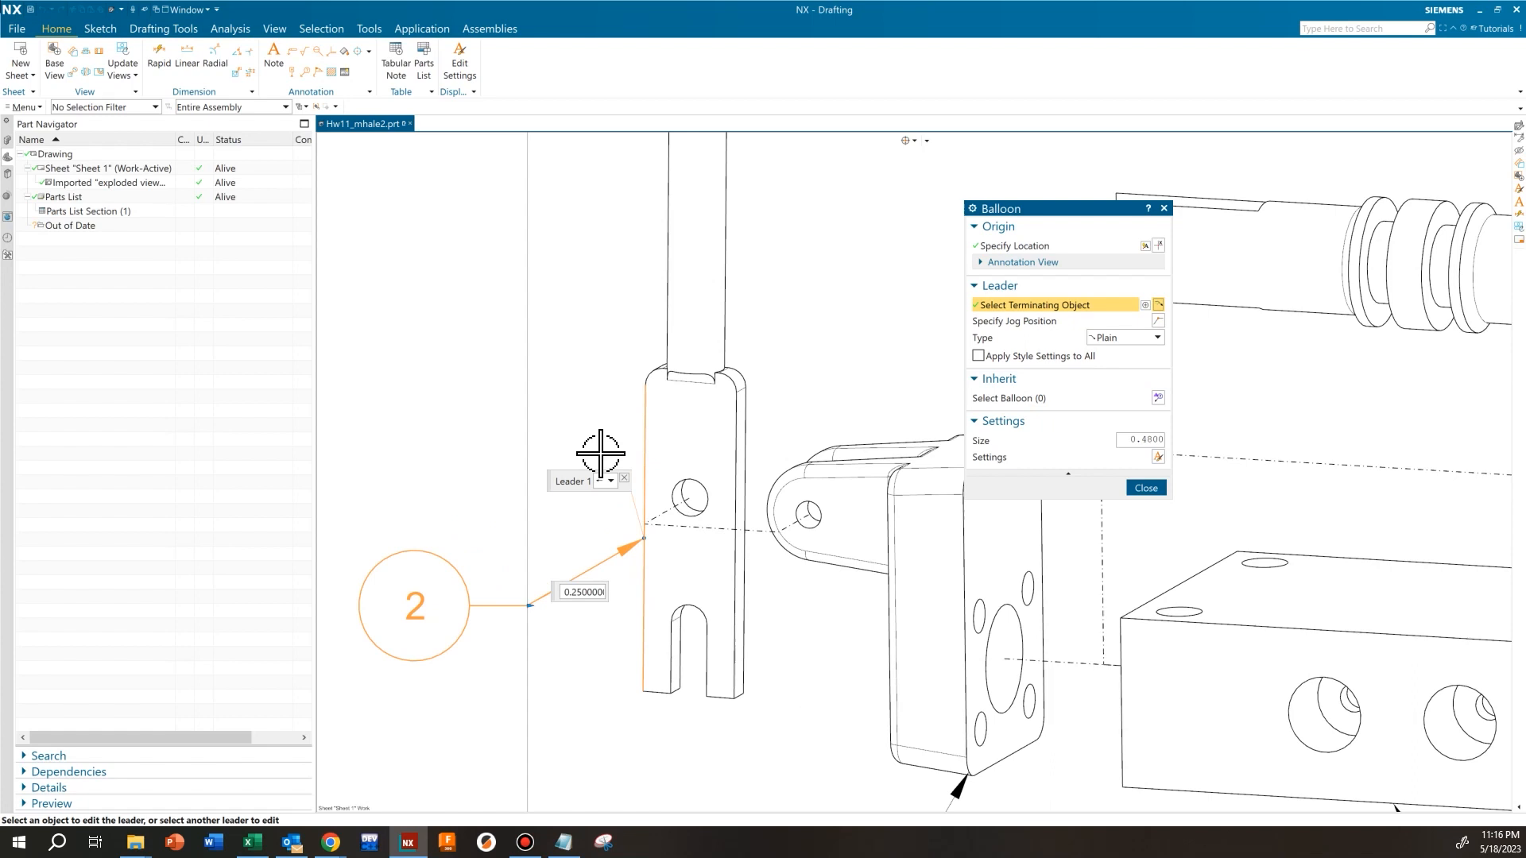
click(646, 441)
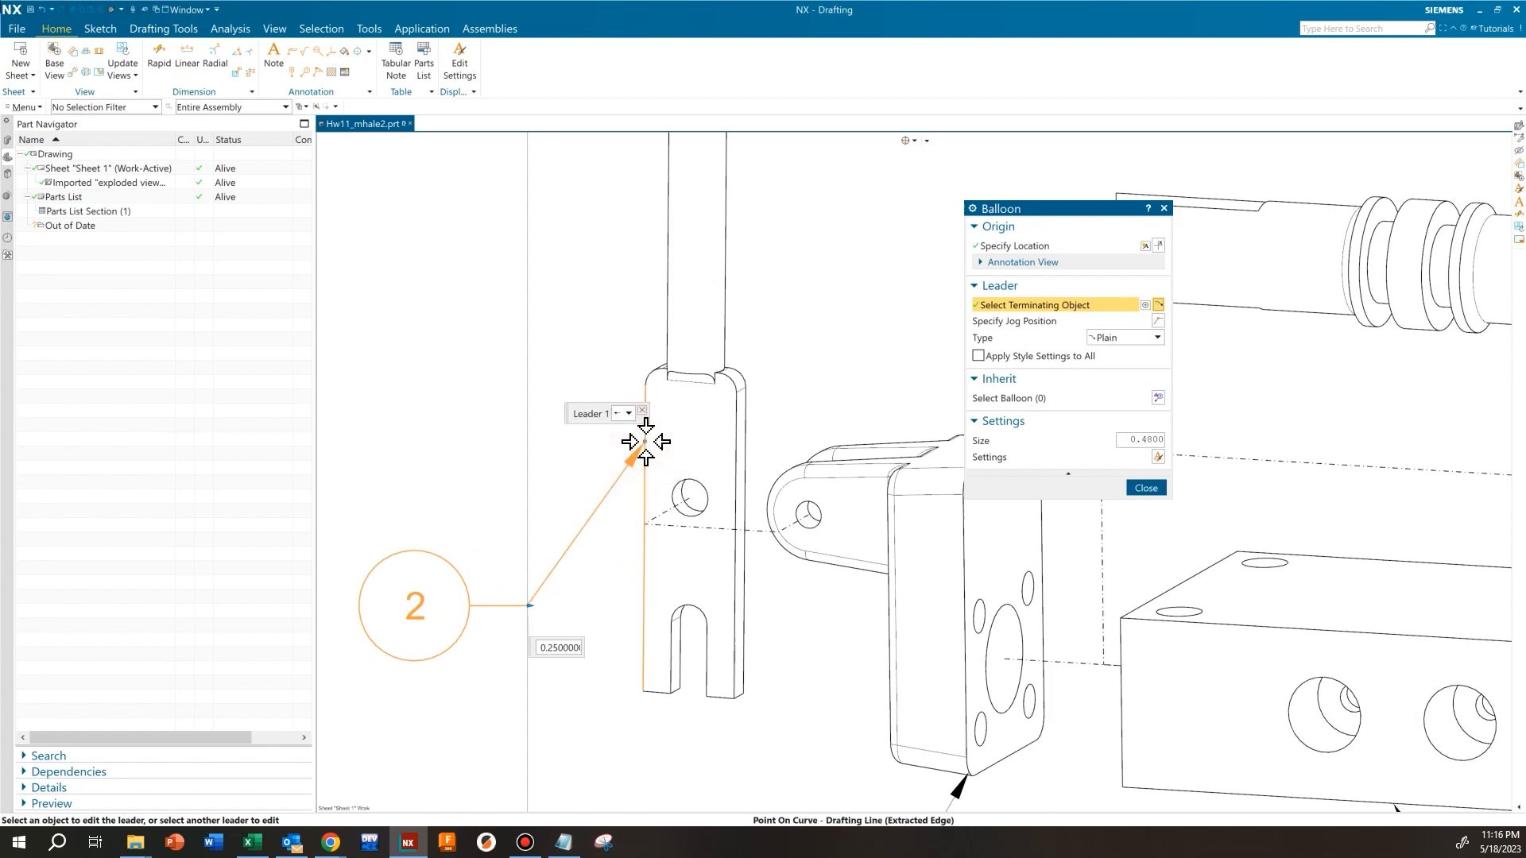
click(1145, 488)
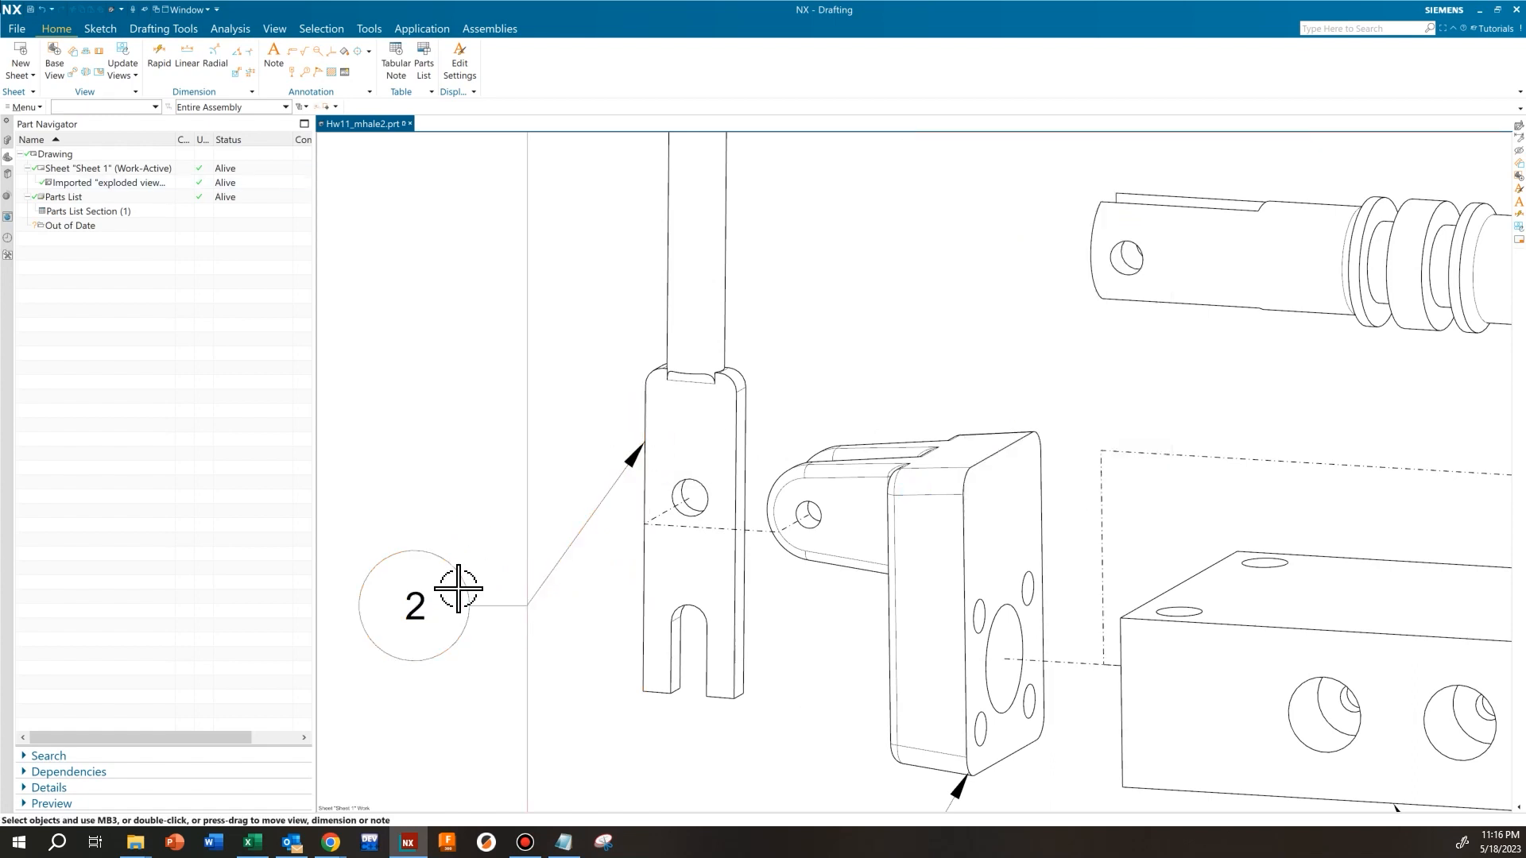
mouse_move(468, 610)
mouse_down()
mouse_move(415, 466)
mouse_move(413, 491)
mouse_move(419, 504)
mouse_move(436, 433)
mouse_move(436, 511)
mouse_move(432, 498)
mouse_up()
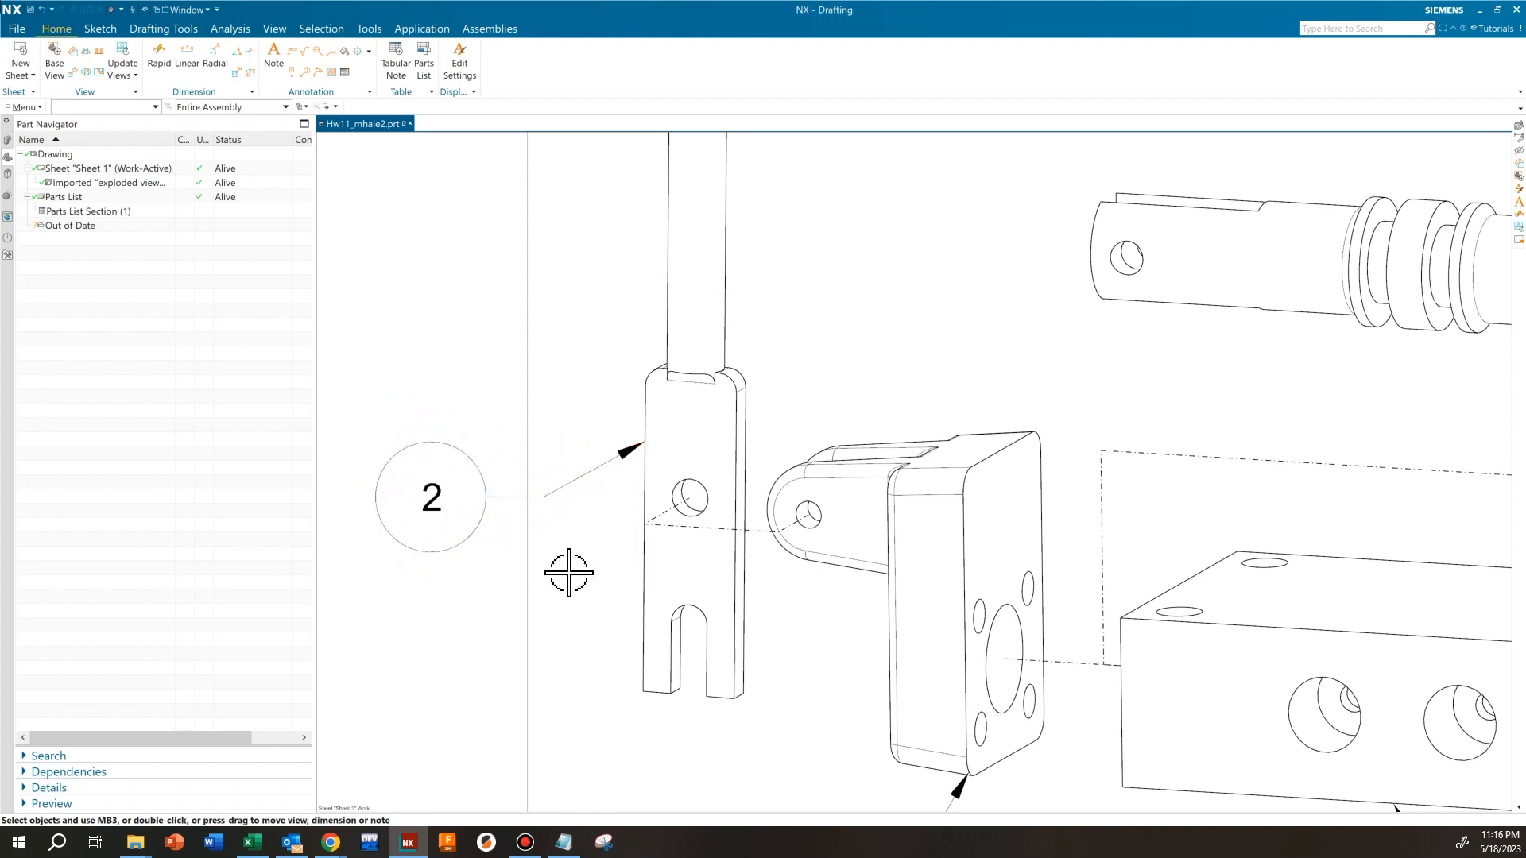
Reattach the leader of balloon 3 to the lower-left corner of the fulcrum's plate and finish editing the balloon
scroll(596, 576, down, 4)
scroll(715, 504, down, 2)
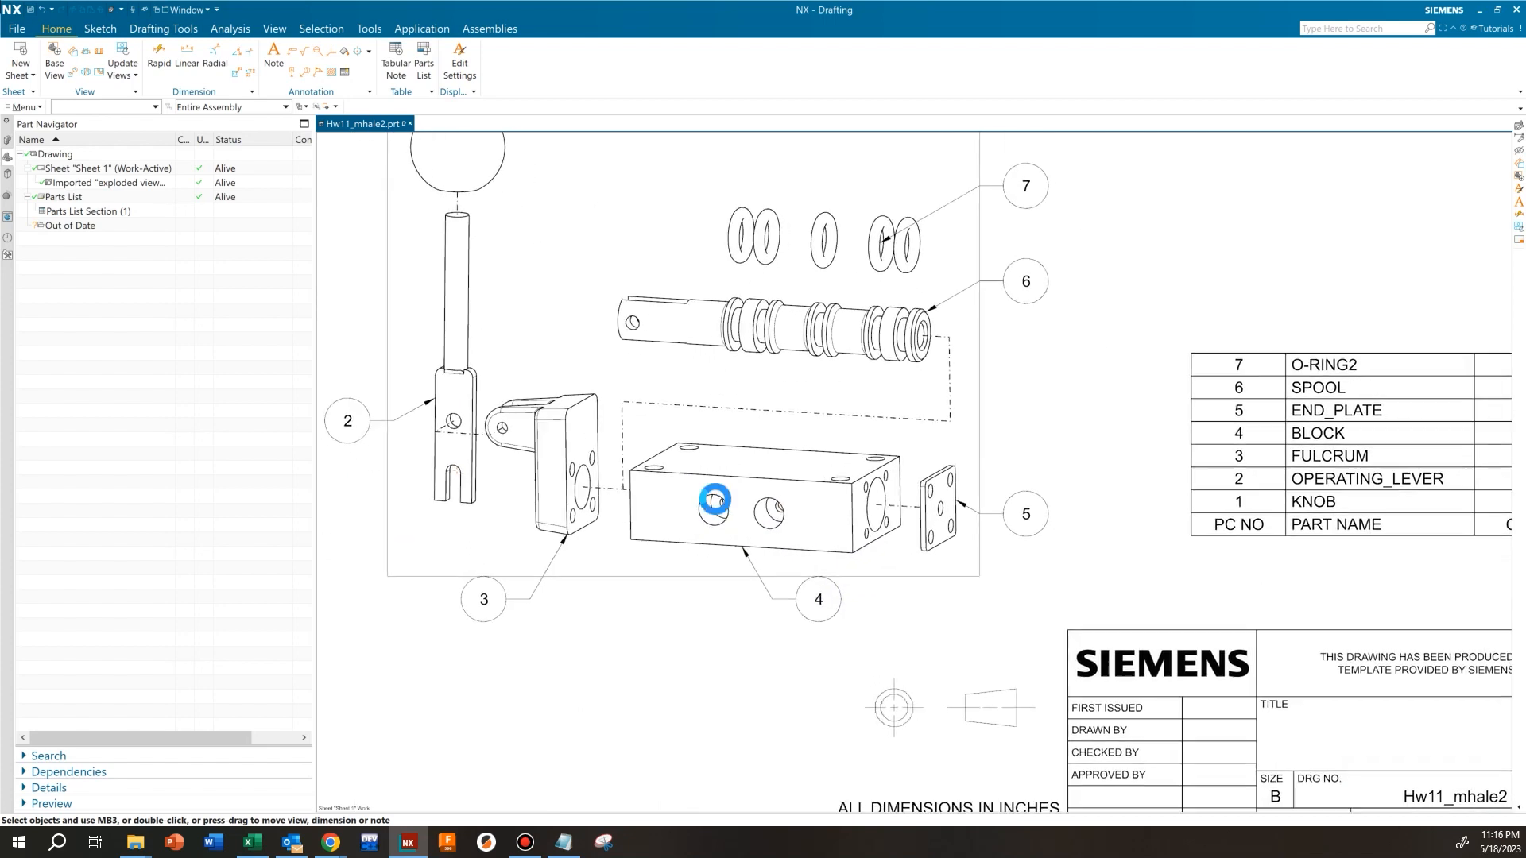
scroll(511, 579, up, 5)
click(586, 521)
double_click(572, 532)
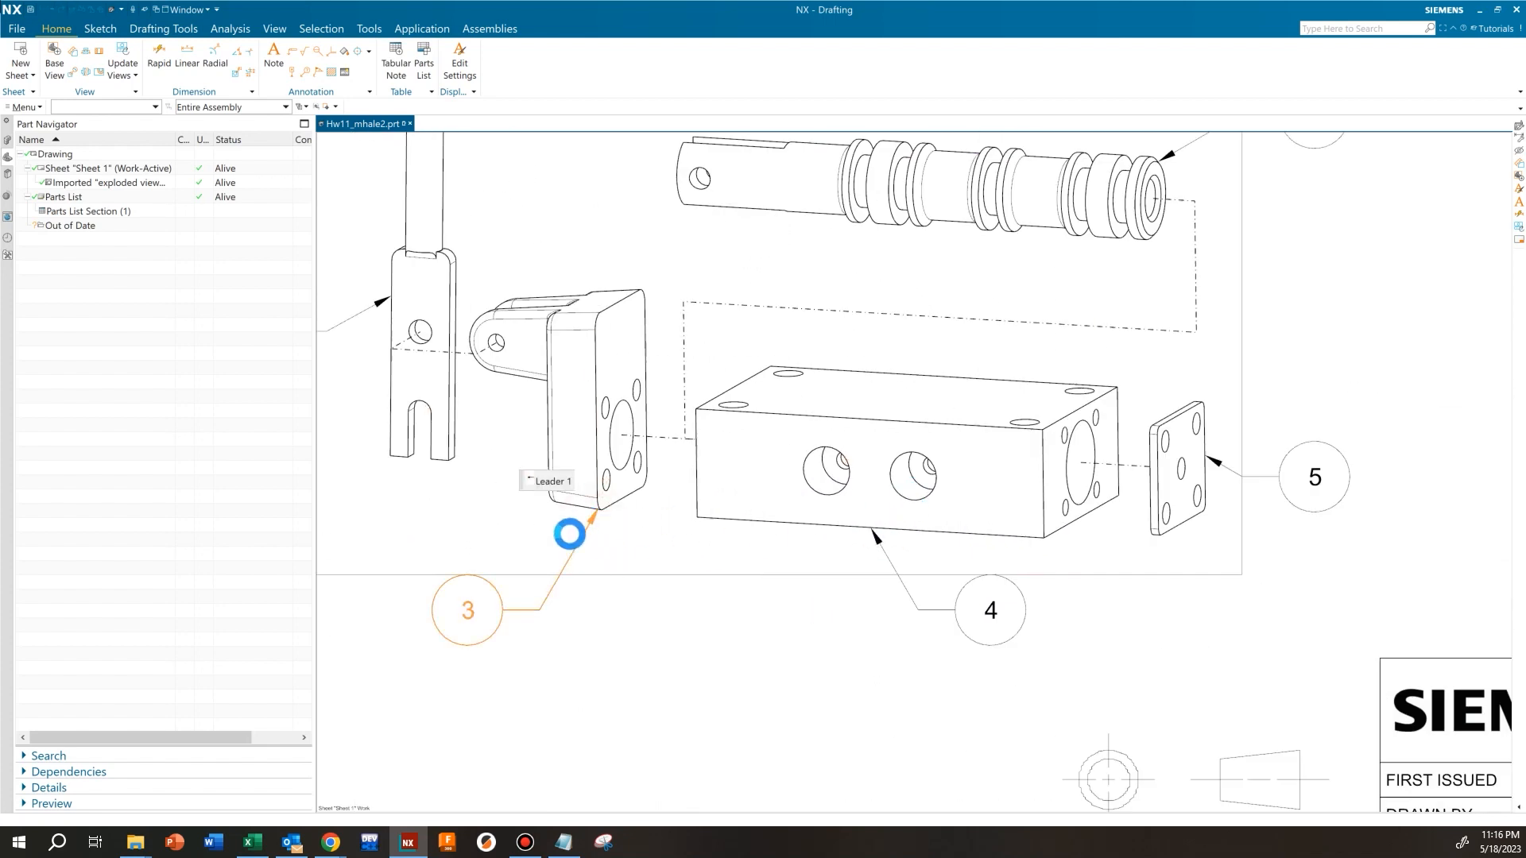
scroll(596, 512, up, 4)
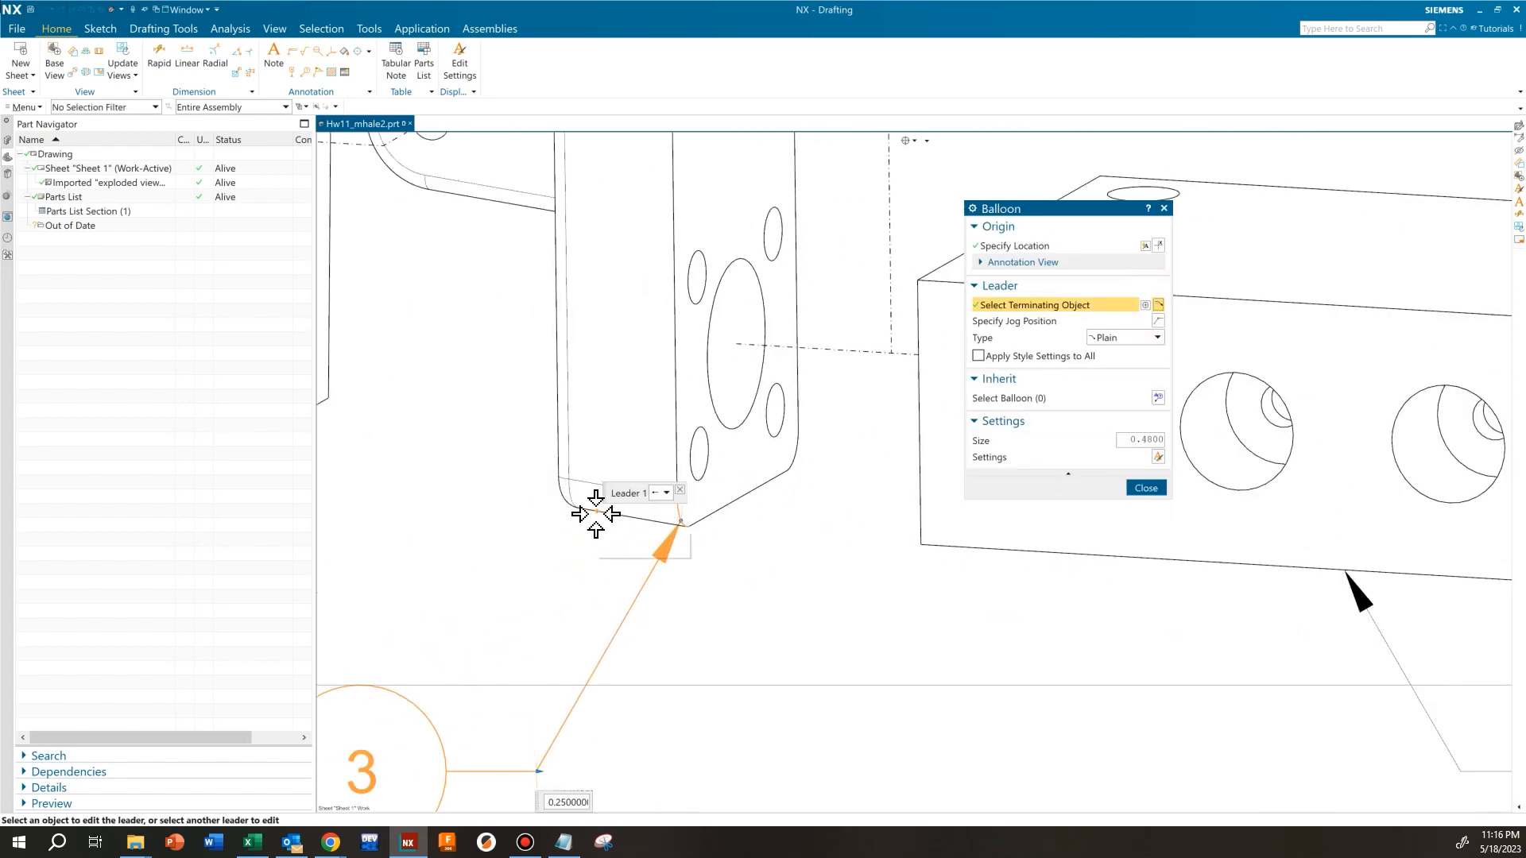
click(578, 509)
middle_click(936, 483)
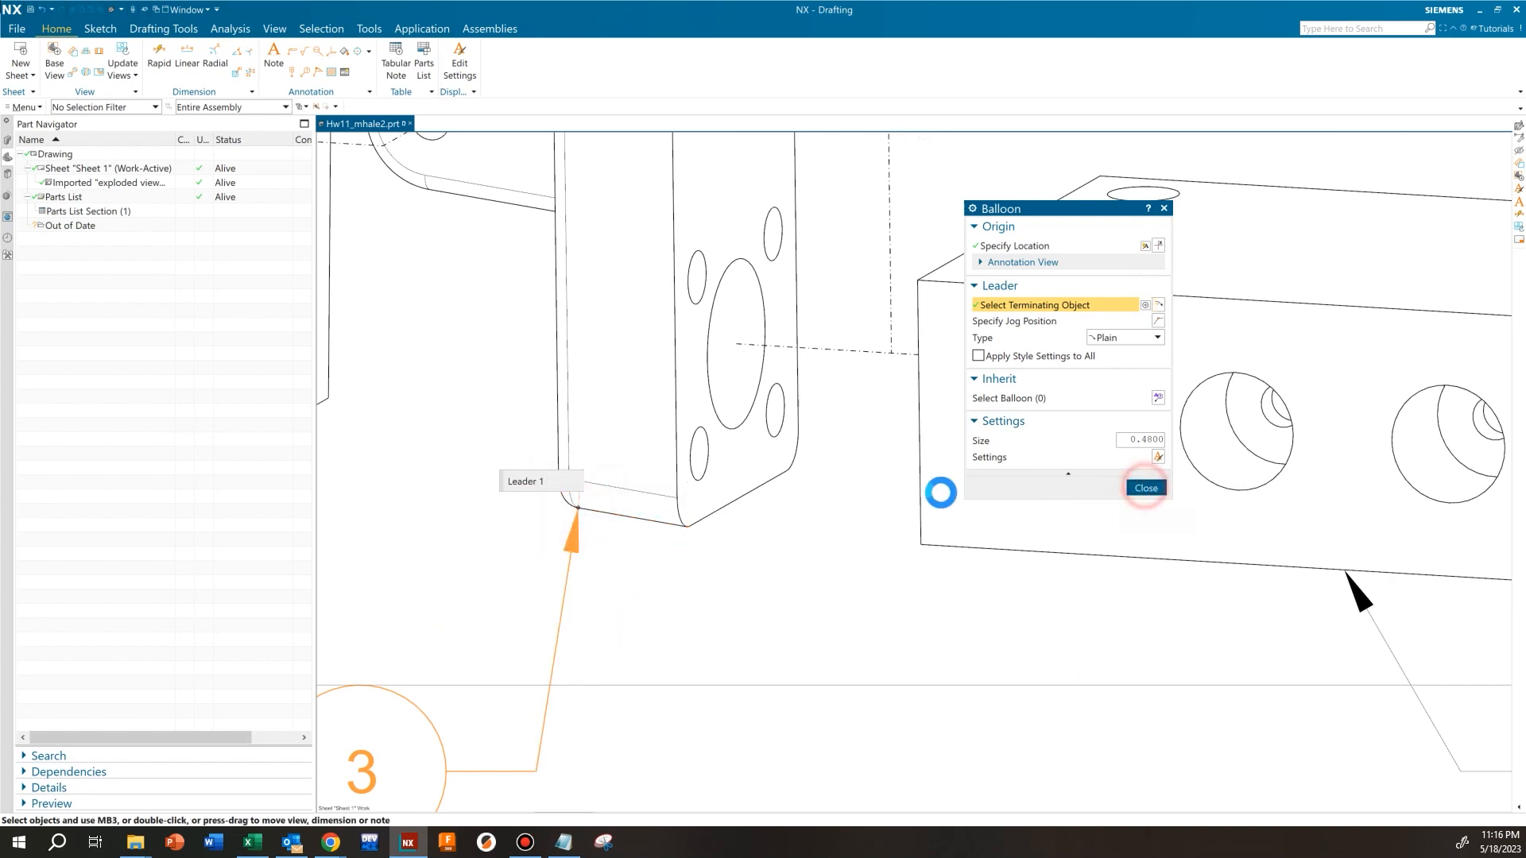
Reposition balloon 3 below and to the left of the fulcrum, and shorten the horizontal stub of its leader
scroll(627, 508, down, 4)
drag(533, 614, 461, 612)
scroll(739, 596, down, 2)
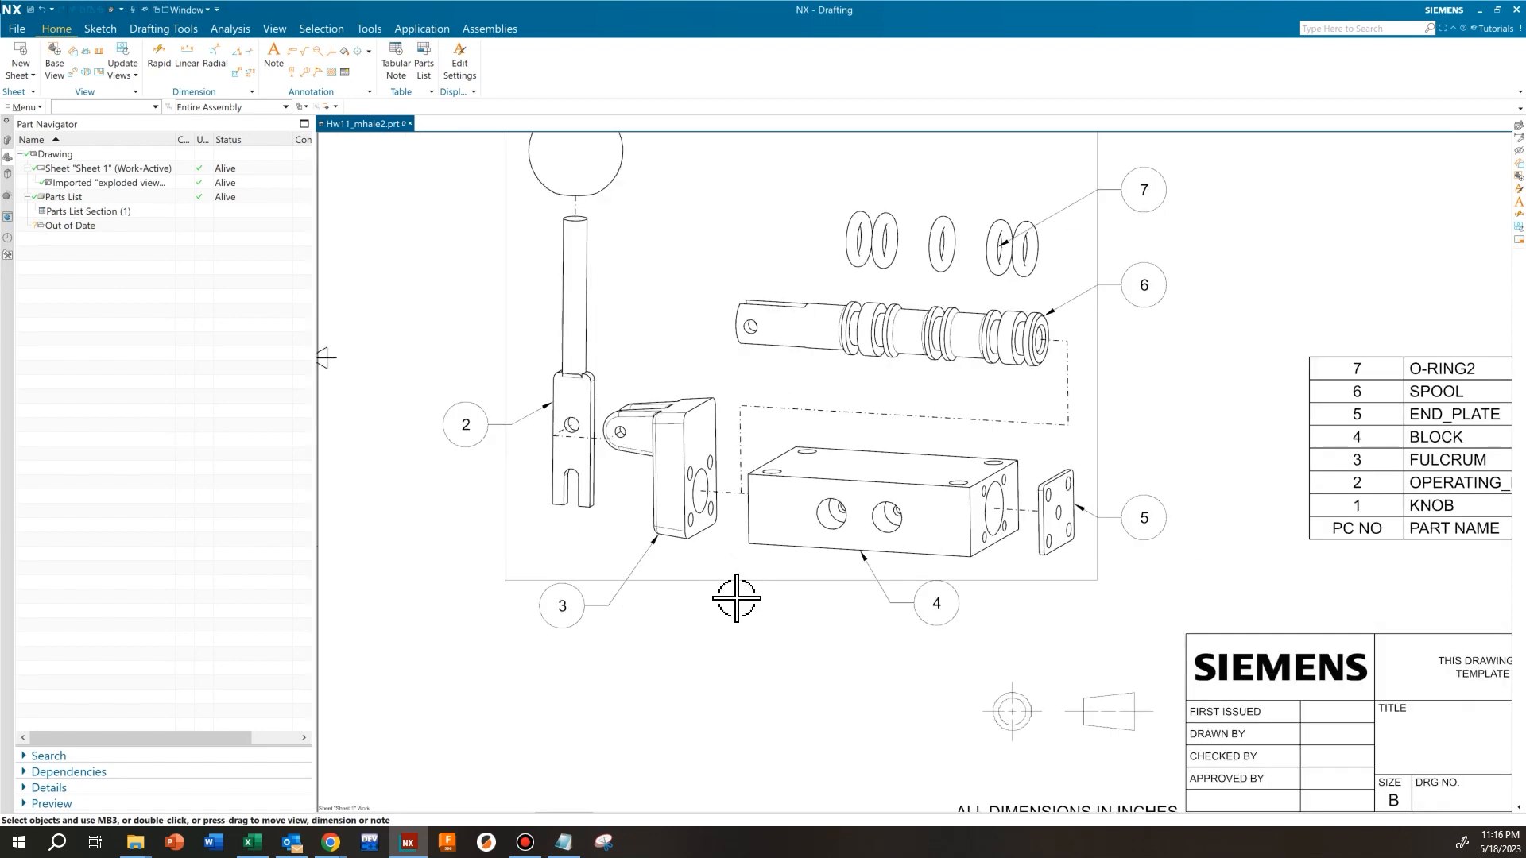
double_click(587, 608)
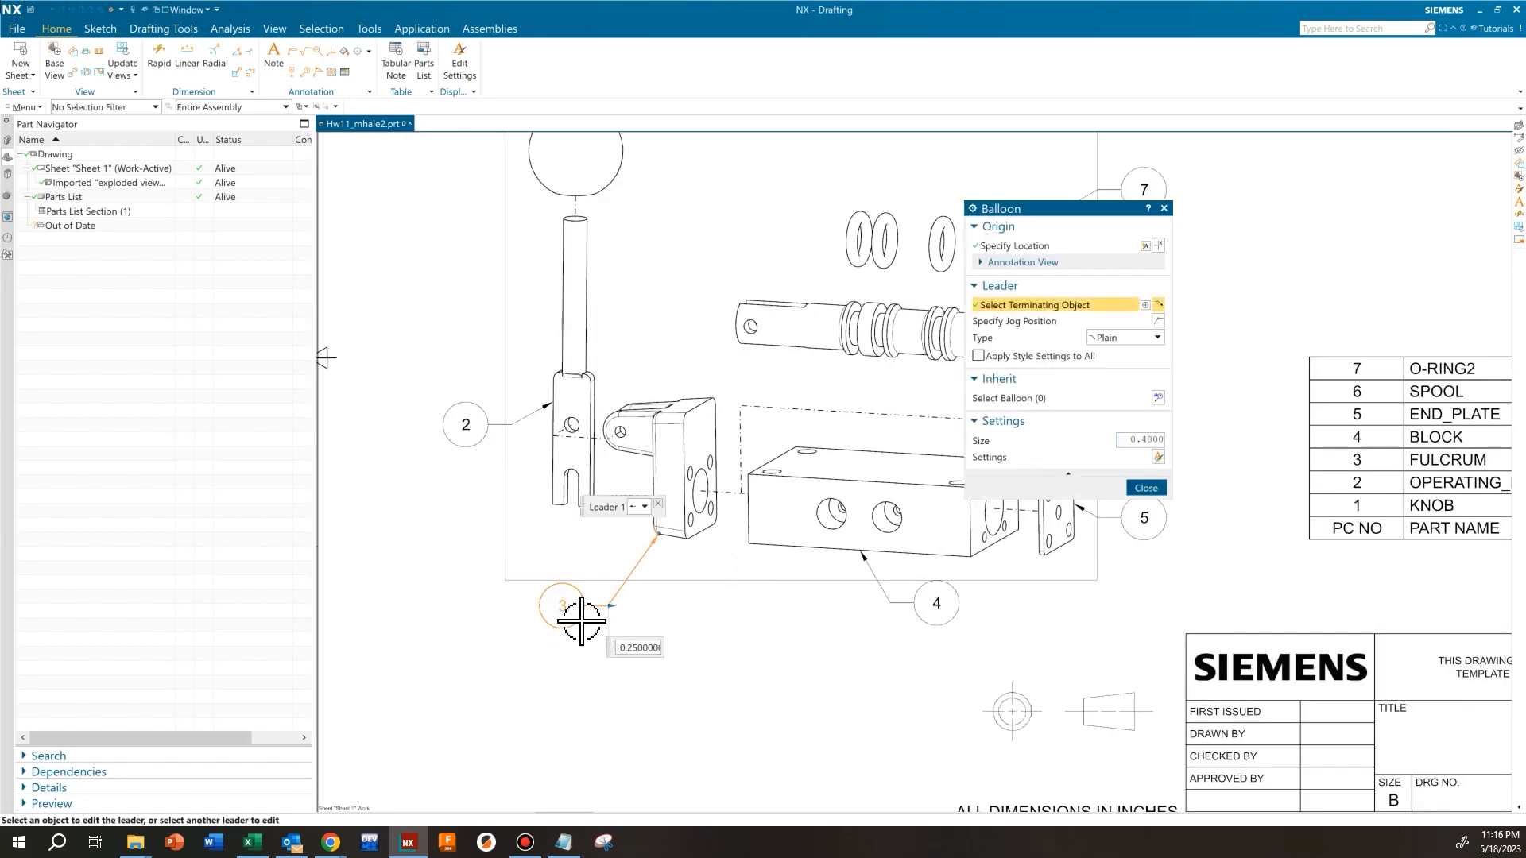
scroll(584, 620, up, 2)
click(1146, 488)
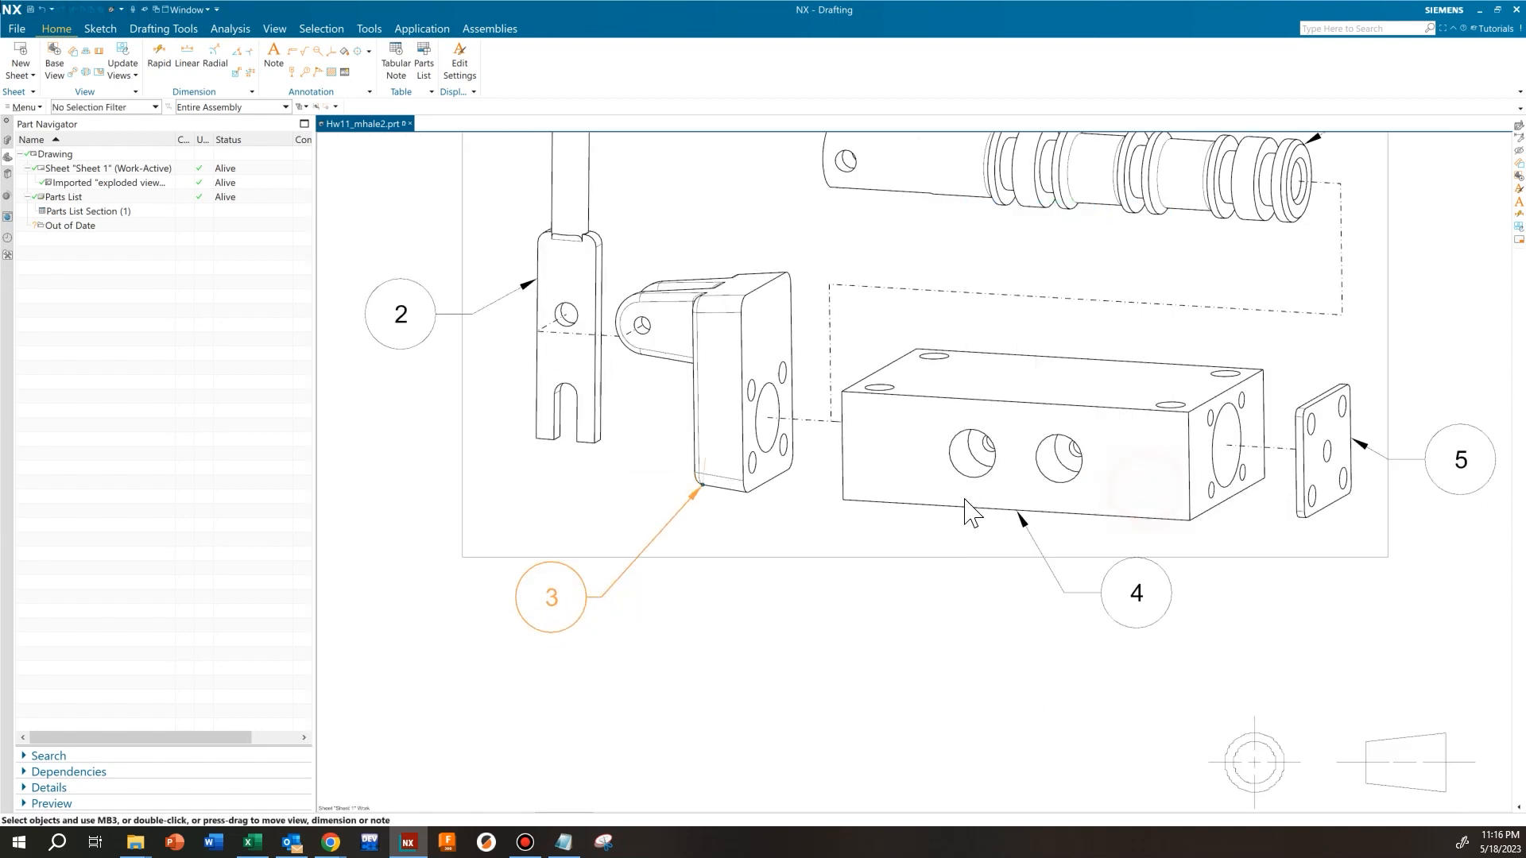
drag(583, 606, 594, 598)
scroll(850, 611, down, 2)
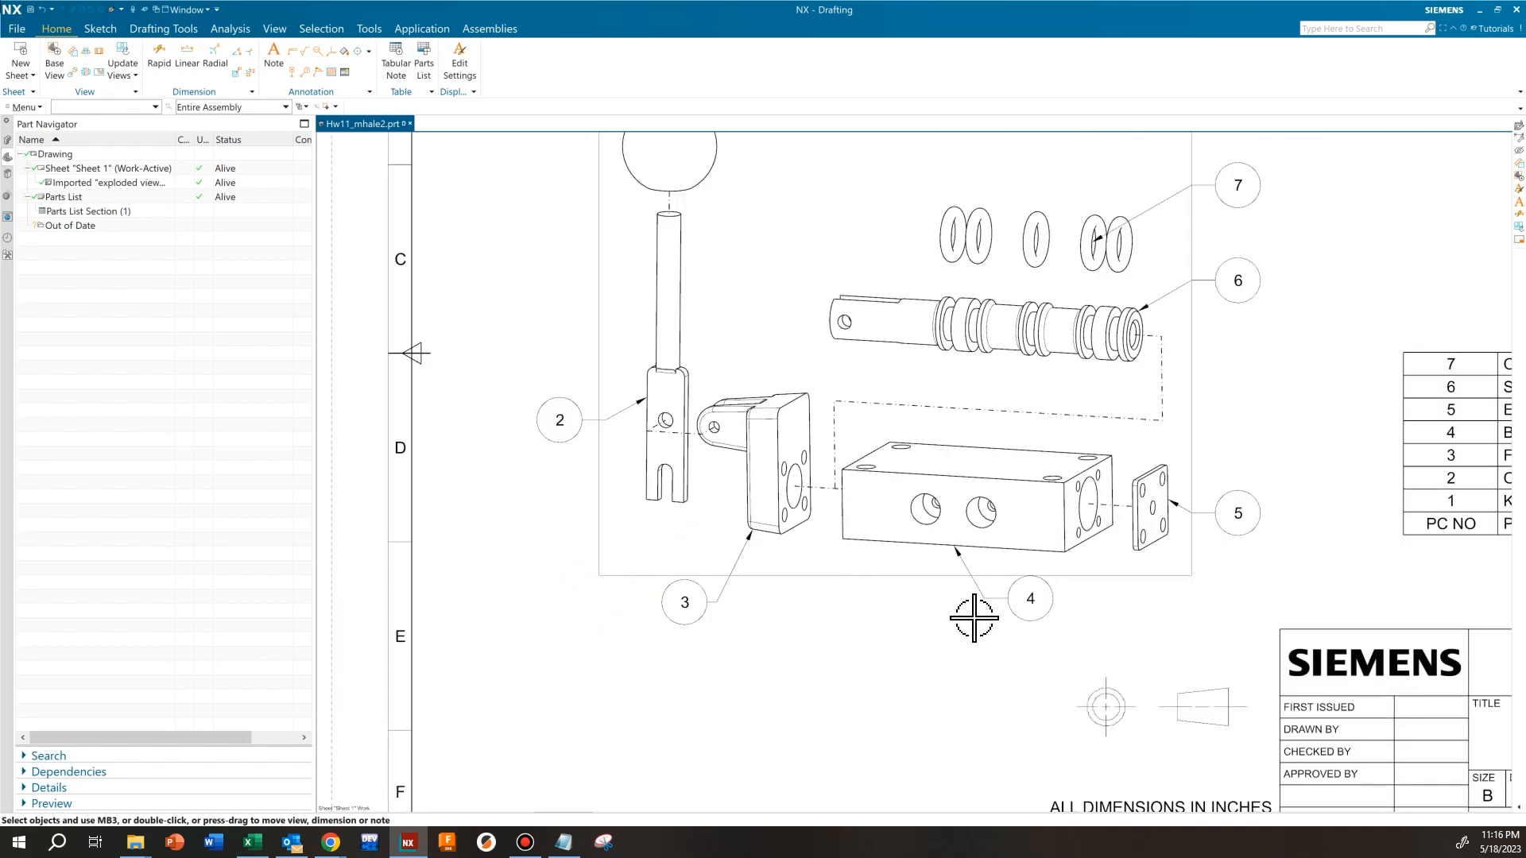
Reattach the leader of balloon 7 to the upper-right outer edge of the rightmost O-ring
middle_drag(971, 613, 715, 612)
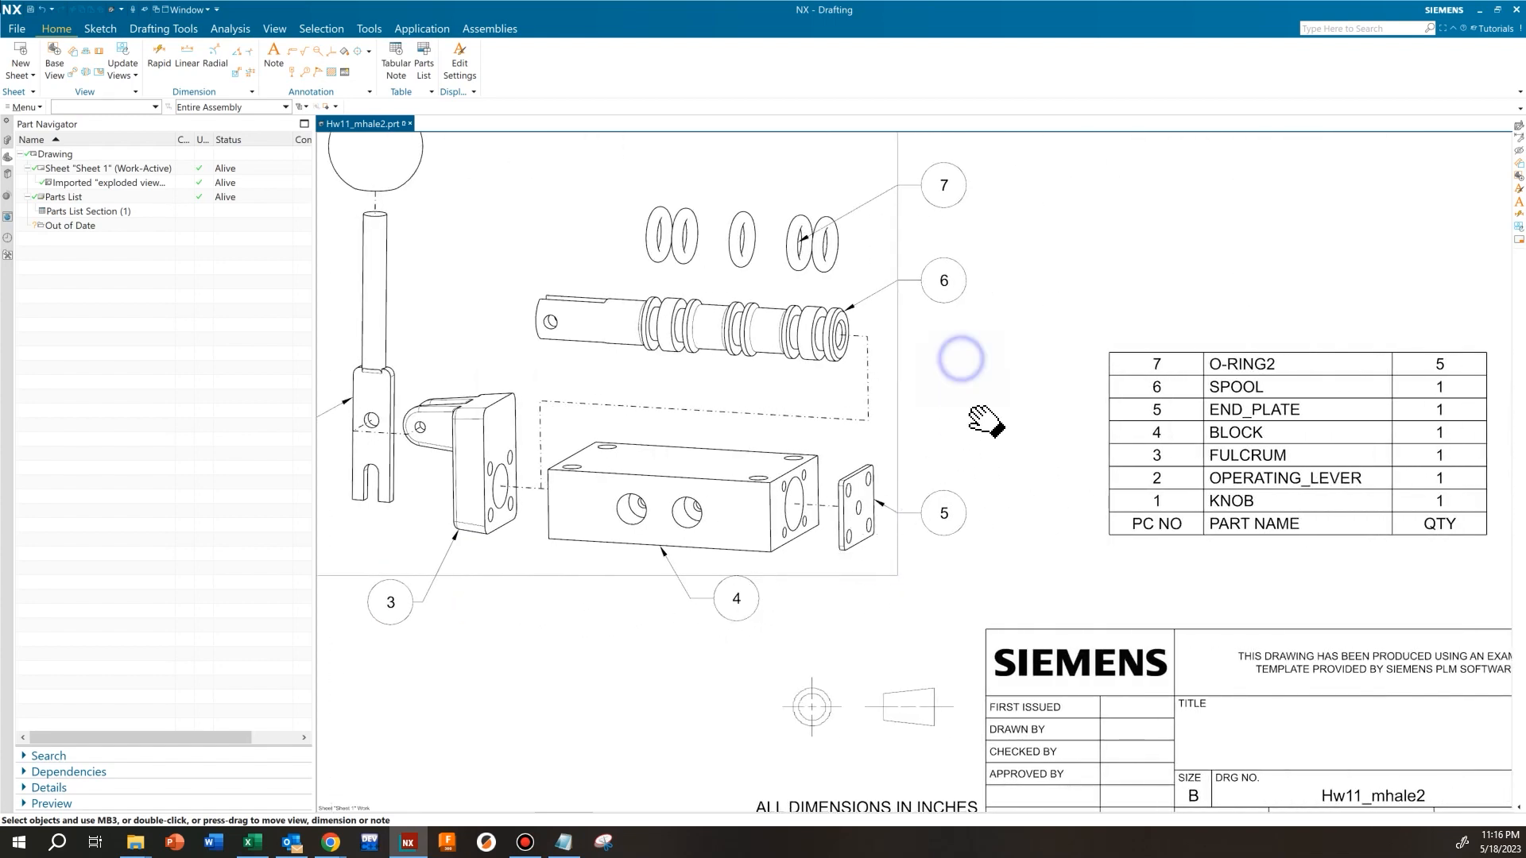
middle_drag(988, 422, 944, 514)
scroll(922, 501, up, 3)
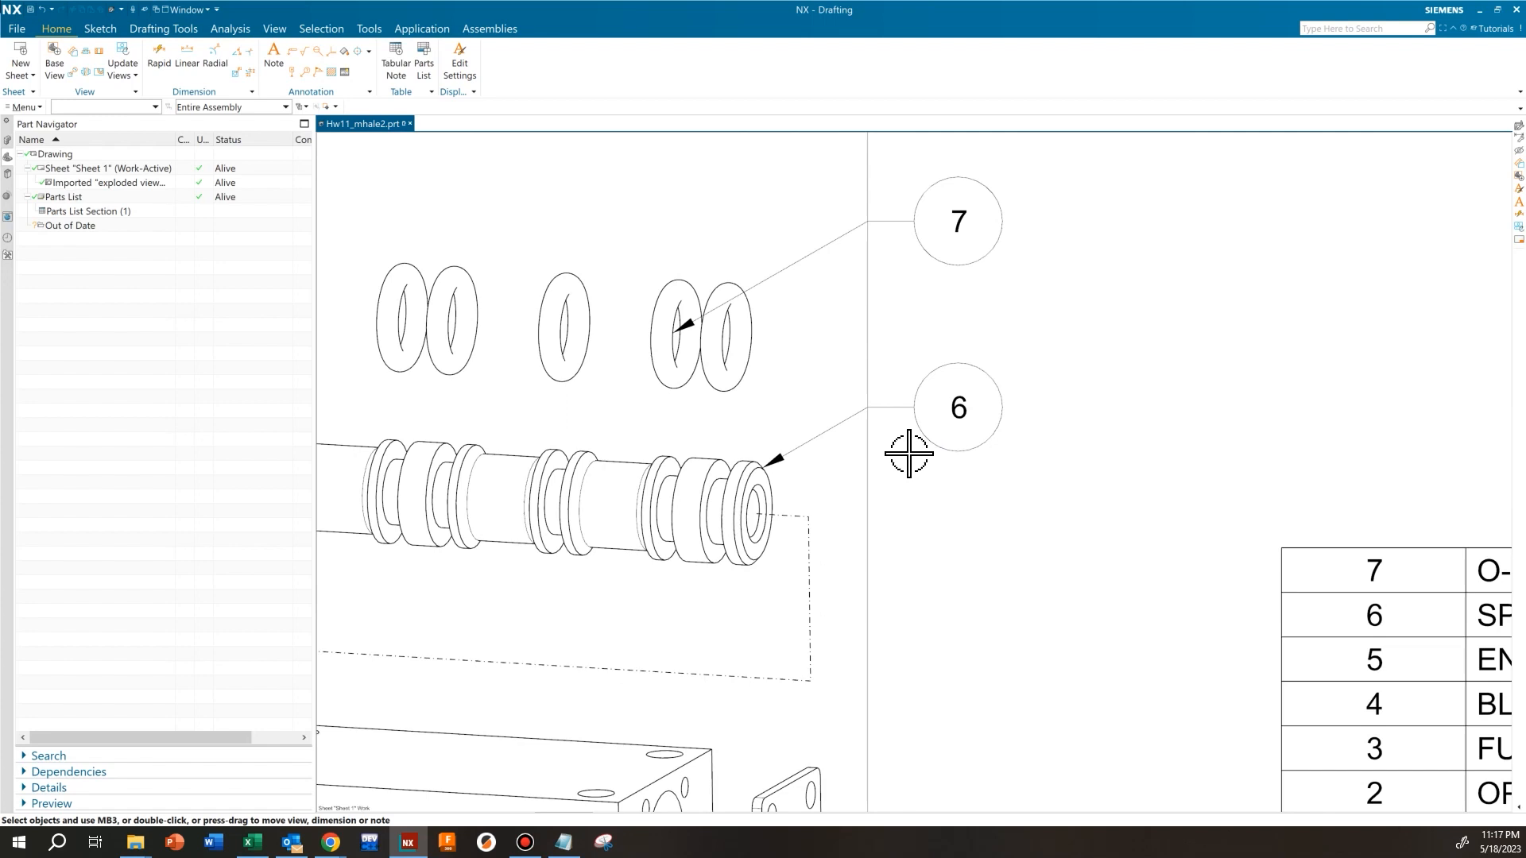
middle_drag(908, 454, 879, 508)
click(853, 383)
click(853, 383)
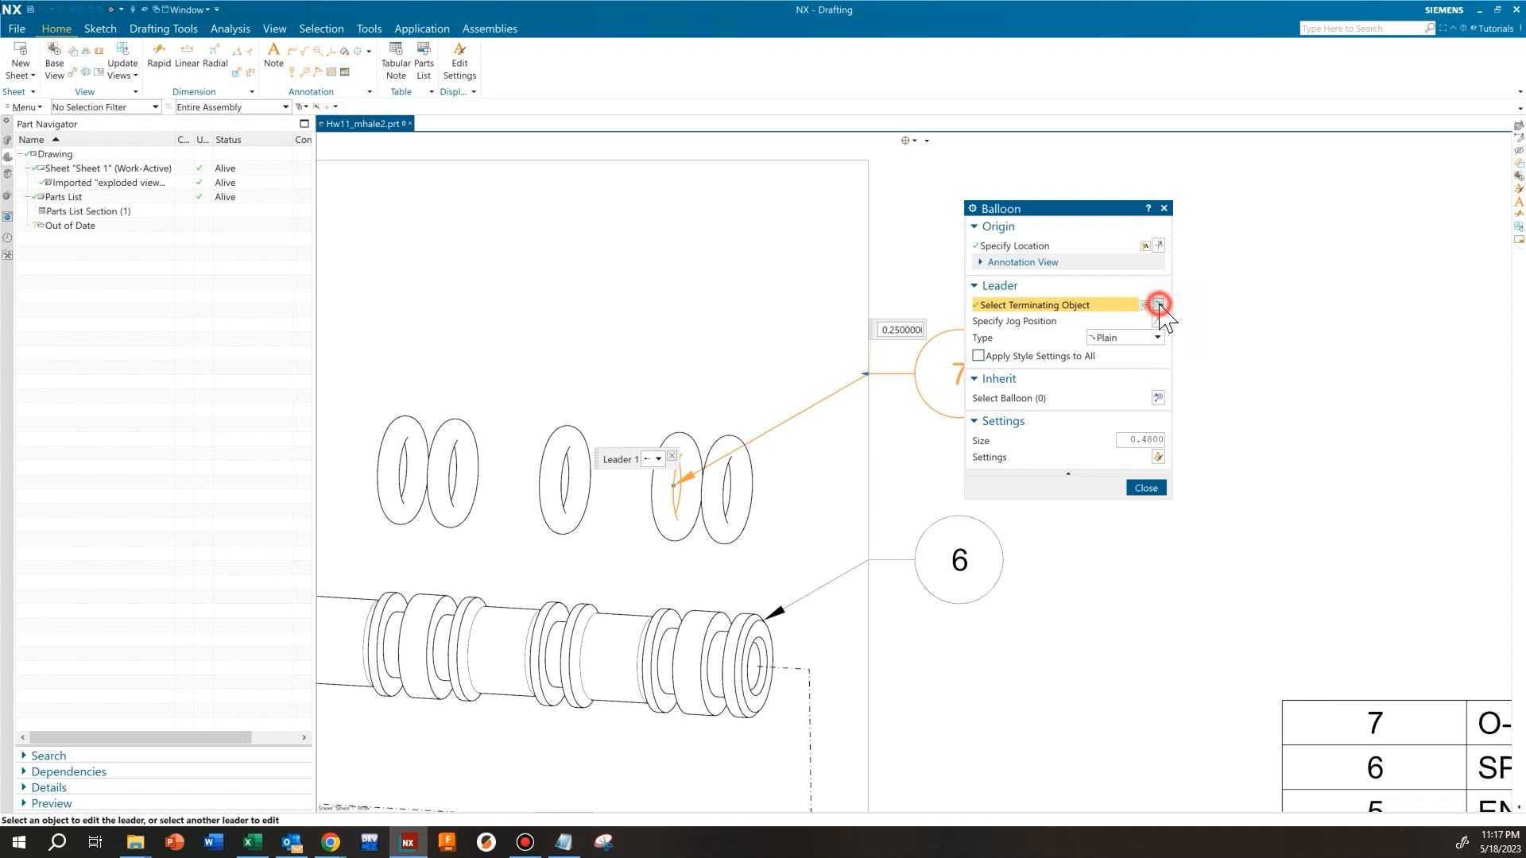
click(761, 475)
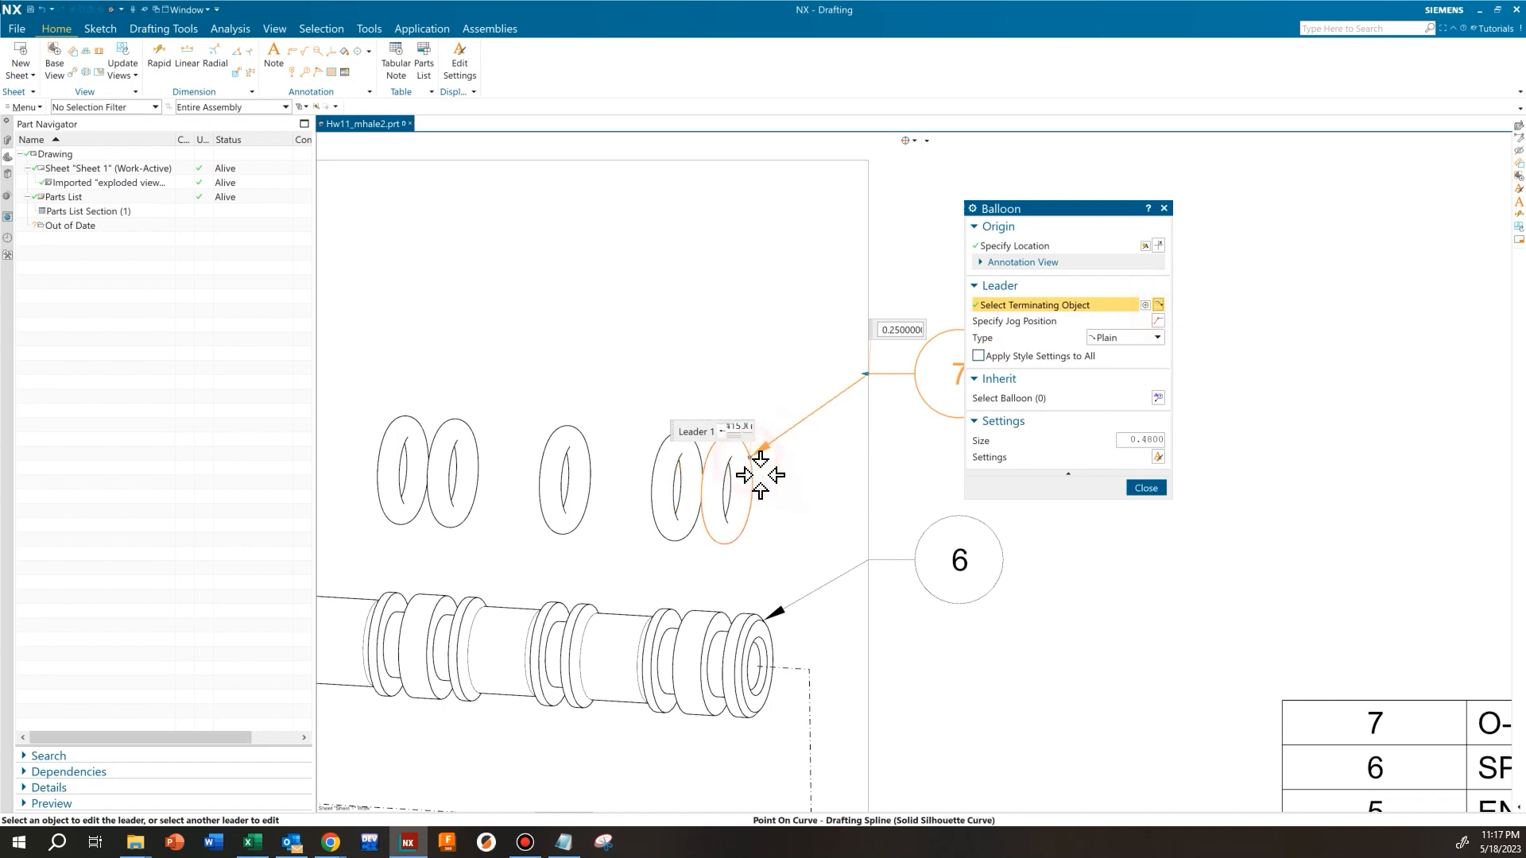
click(1131, 483)
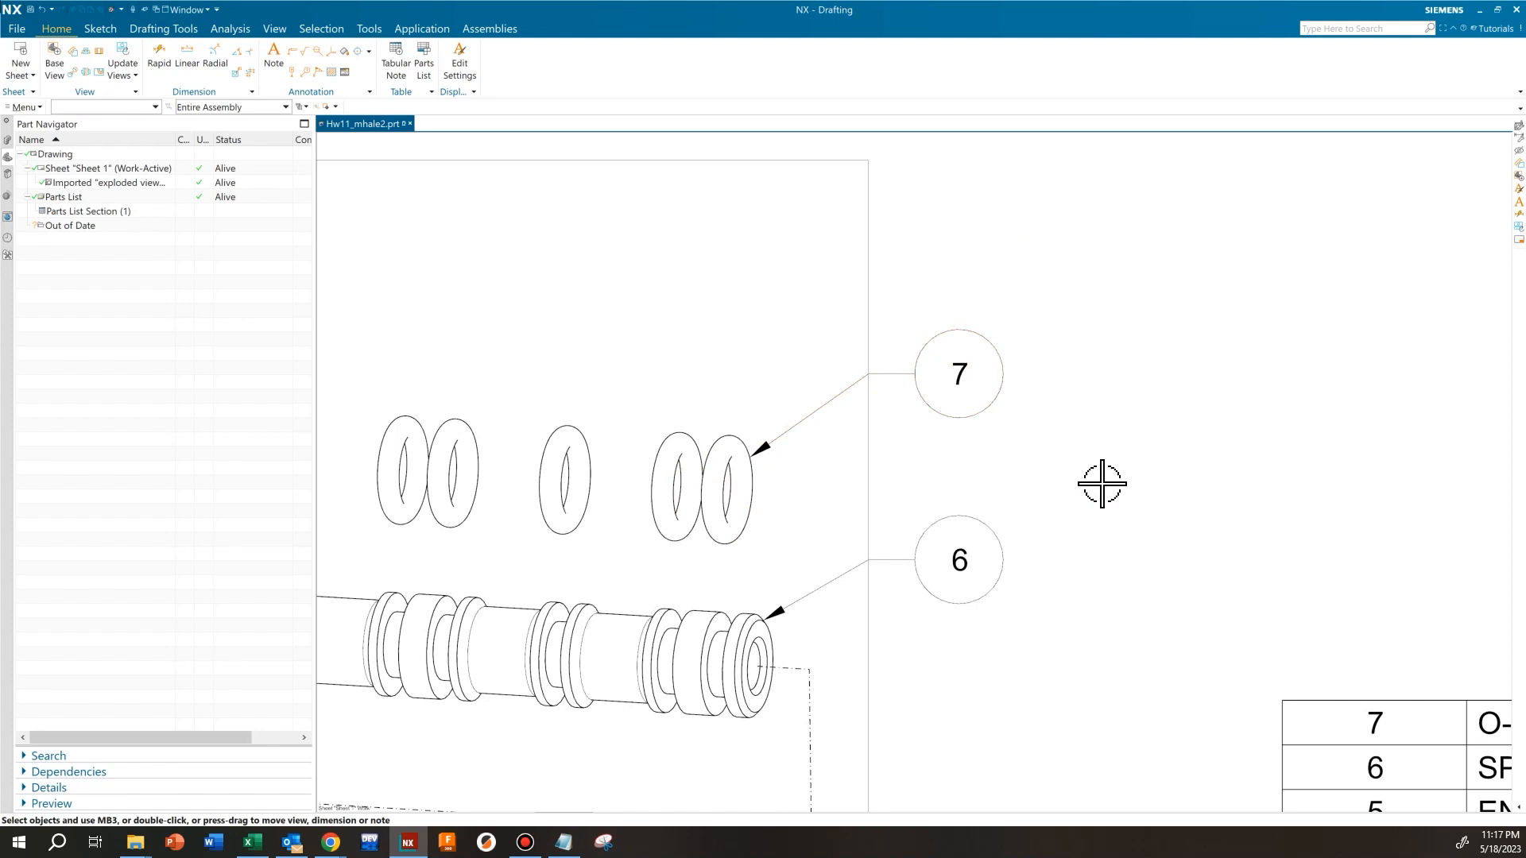
Move balloon 7 slightly down, keeping it vertically aligned above balloon 6
key(ctrl+f)
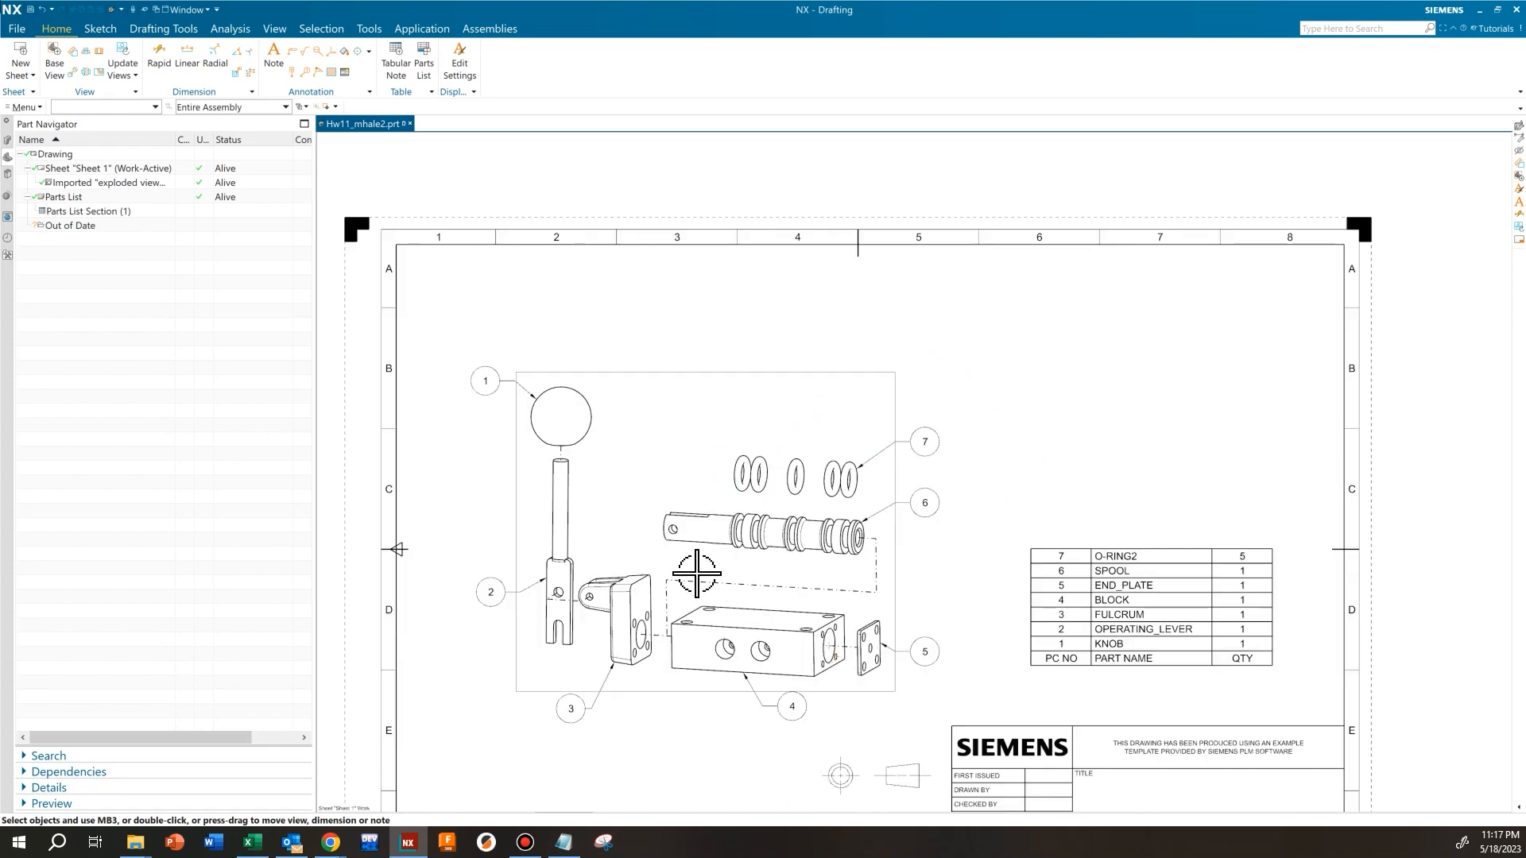
scroll(926, 435, up, 3)
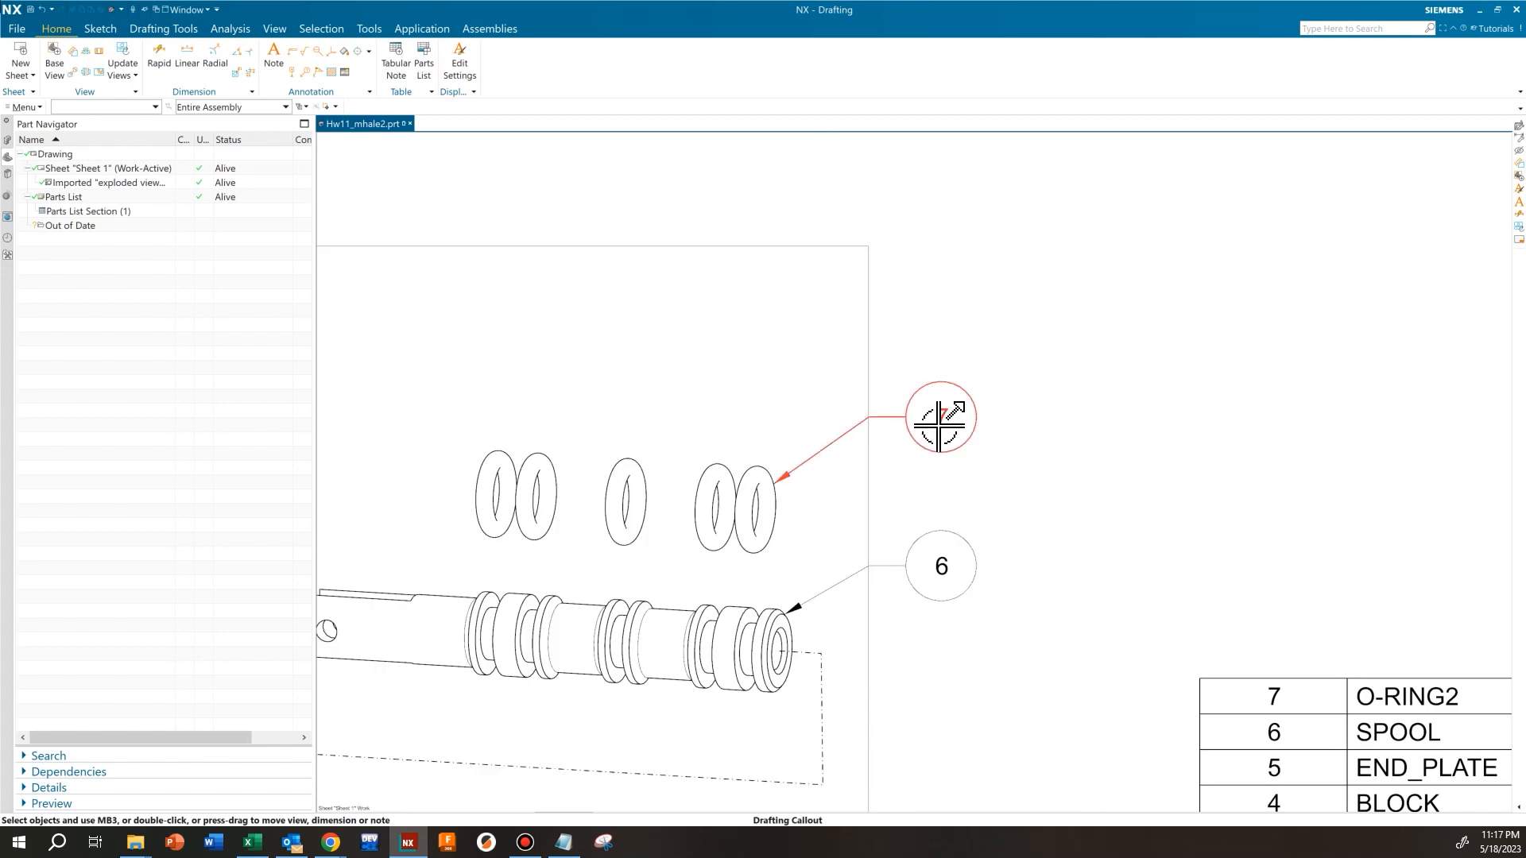
mouse_move(903, 436)
mouse_down()
mouse_move(941, 565)
mouse_move(944, 426)
mouse_up()
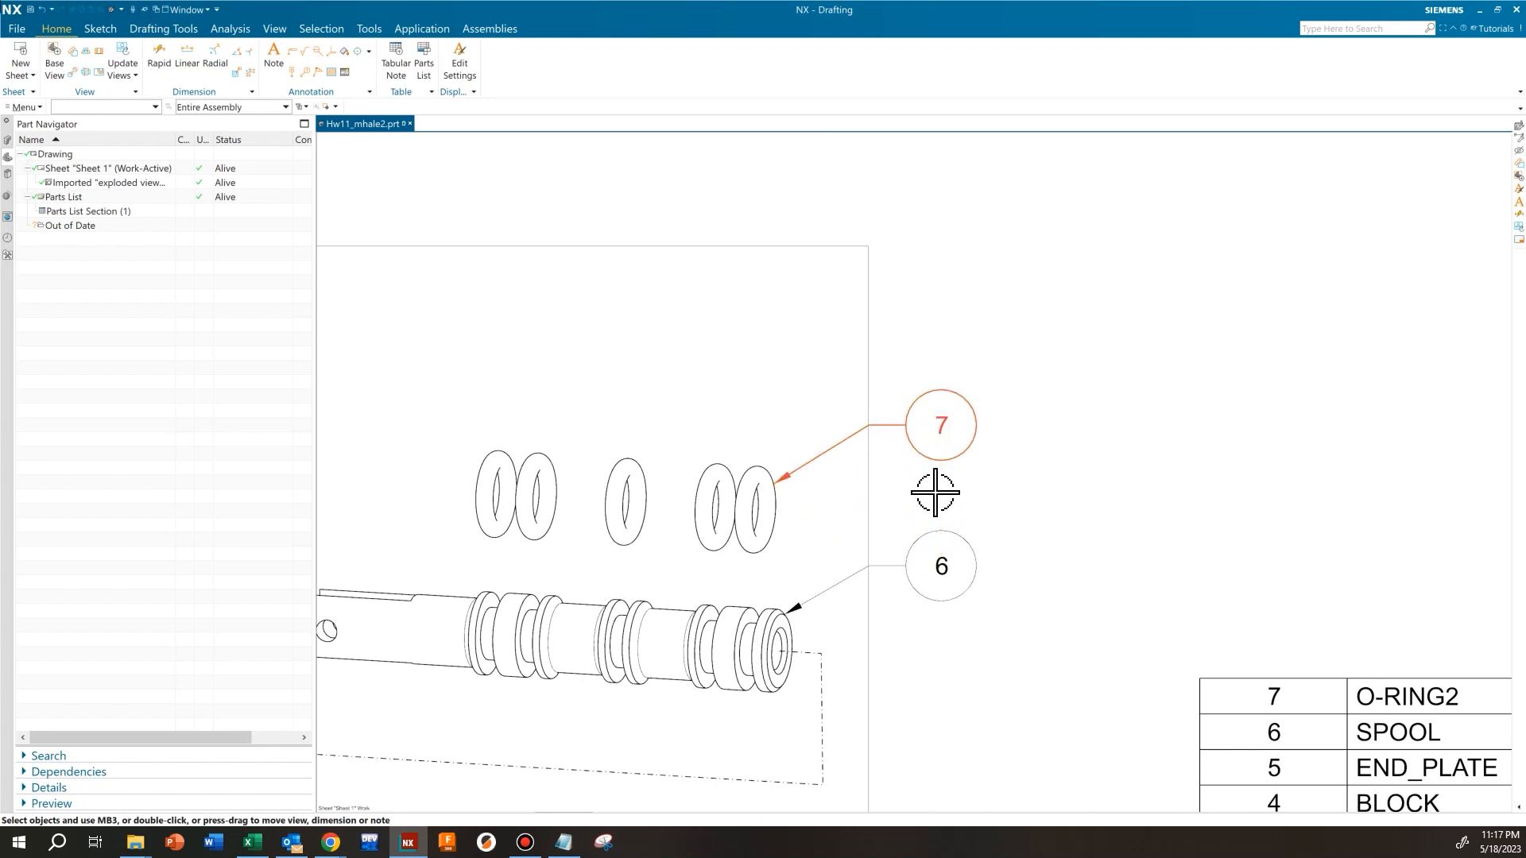
scroll(926, 545, down, 3)
Move balloon 5 slightly up in vertical alignment with balloon 6, and move balloon 4 left of its arrowhead, level with balloon 3
middle_drag(954, 668, 941, 516)
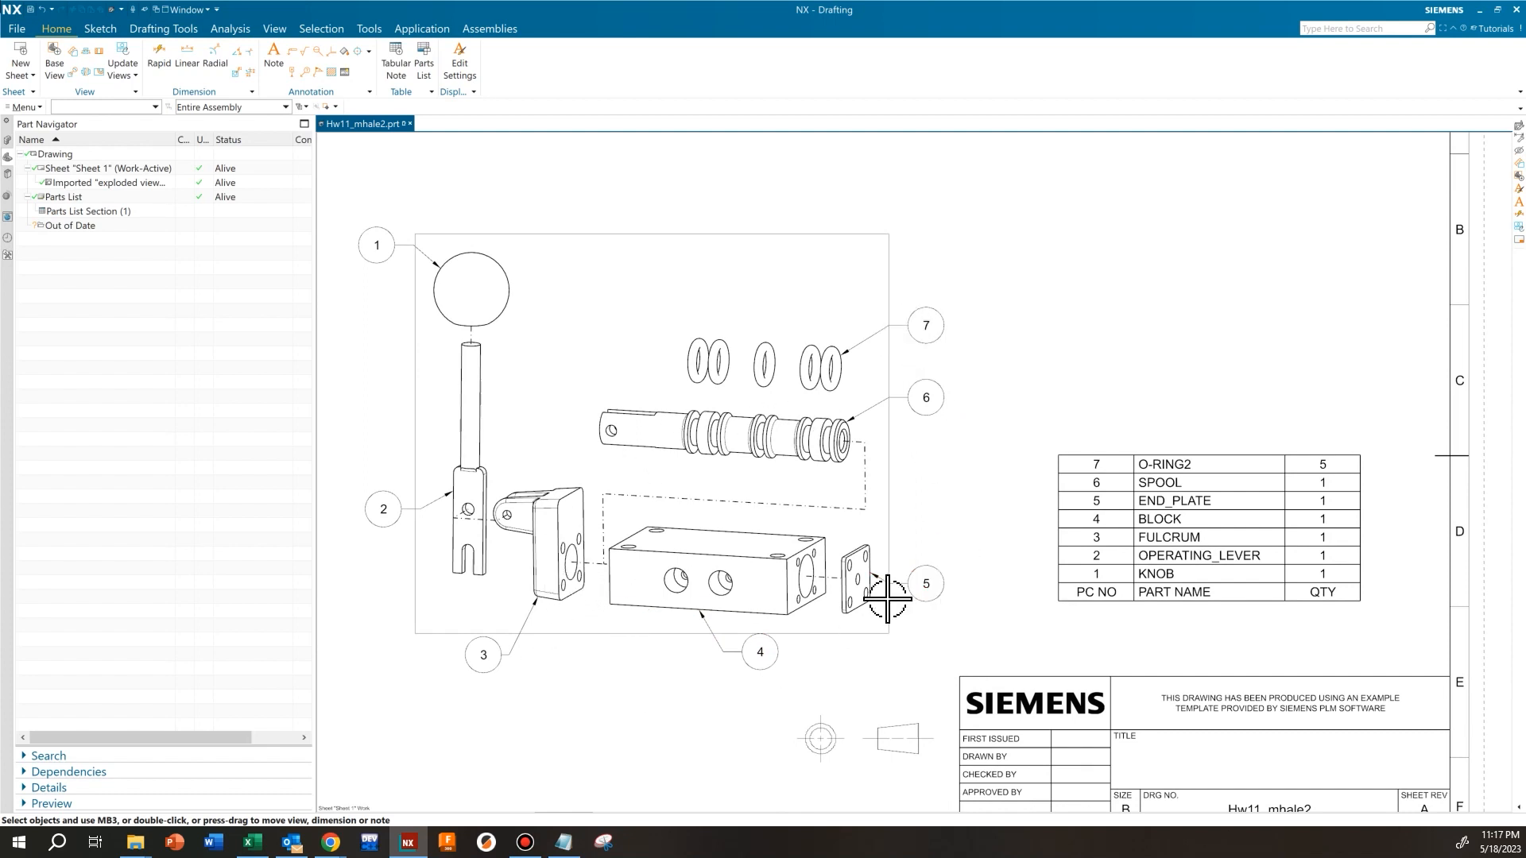
mouse_move(940, 588)
mouse_down()
mouse_move(1022, 633)
mouse_move(1072, 640)
mouse_move(879, 573)
mouse_move(884, 535)
mouse_move(922, 551)
mouse_move(921, 399)
mouse_move(936, 517)
mouse_move(924, 581)
mouse_up()
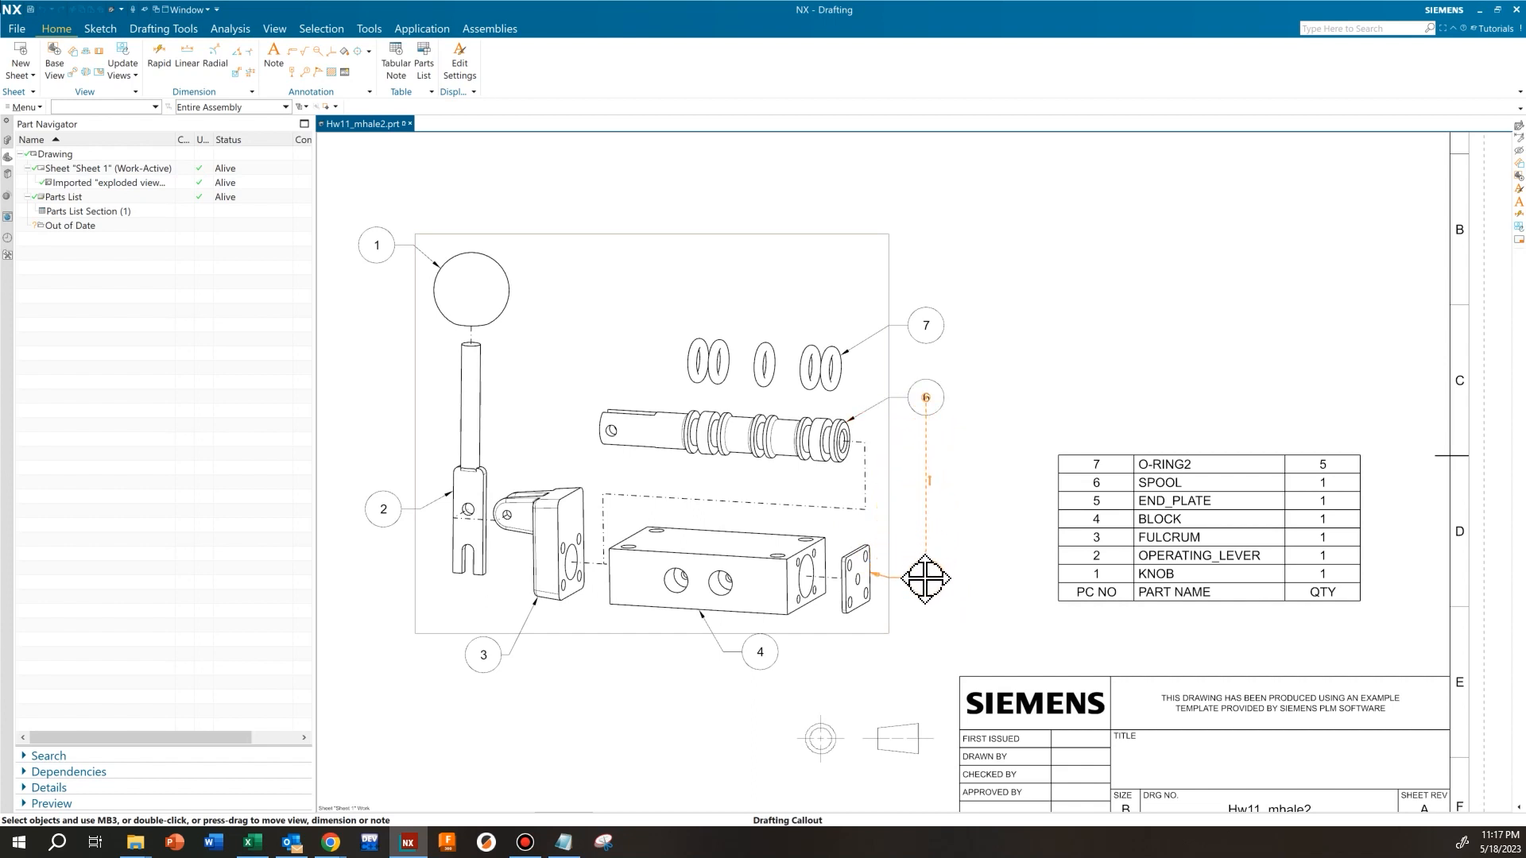
drag(924, 586, 926, 561)
drag(783, 668, 637, 655)
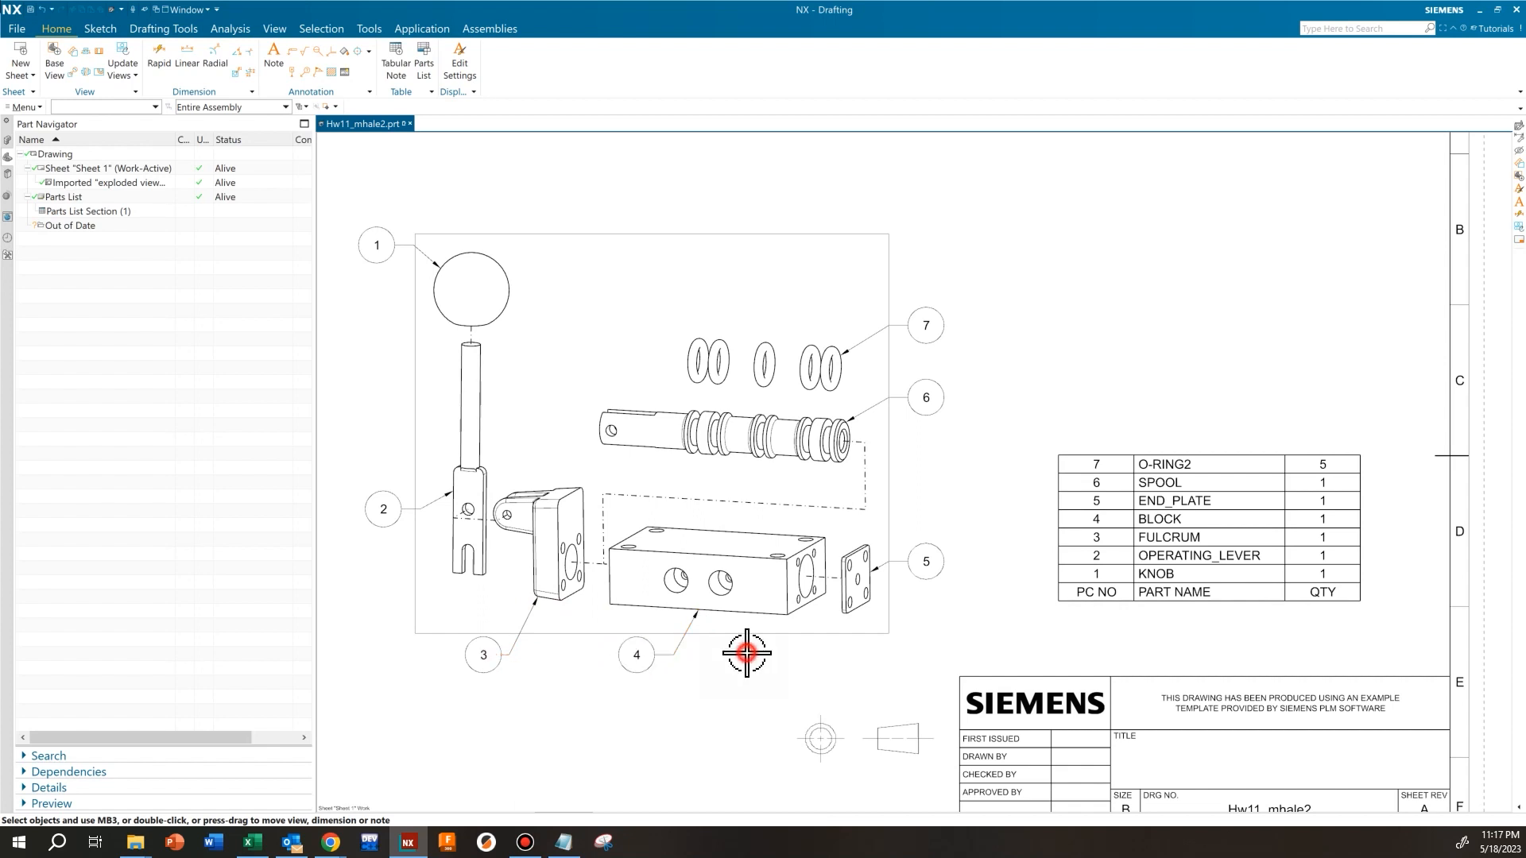
scroll(966, 547, down, 3)
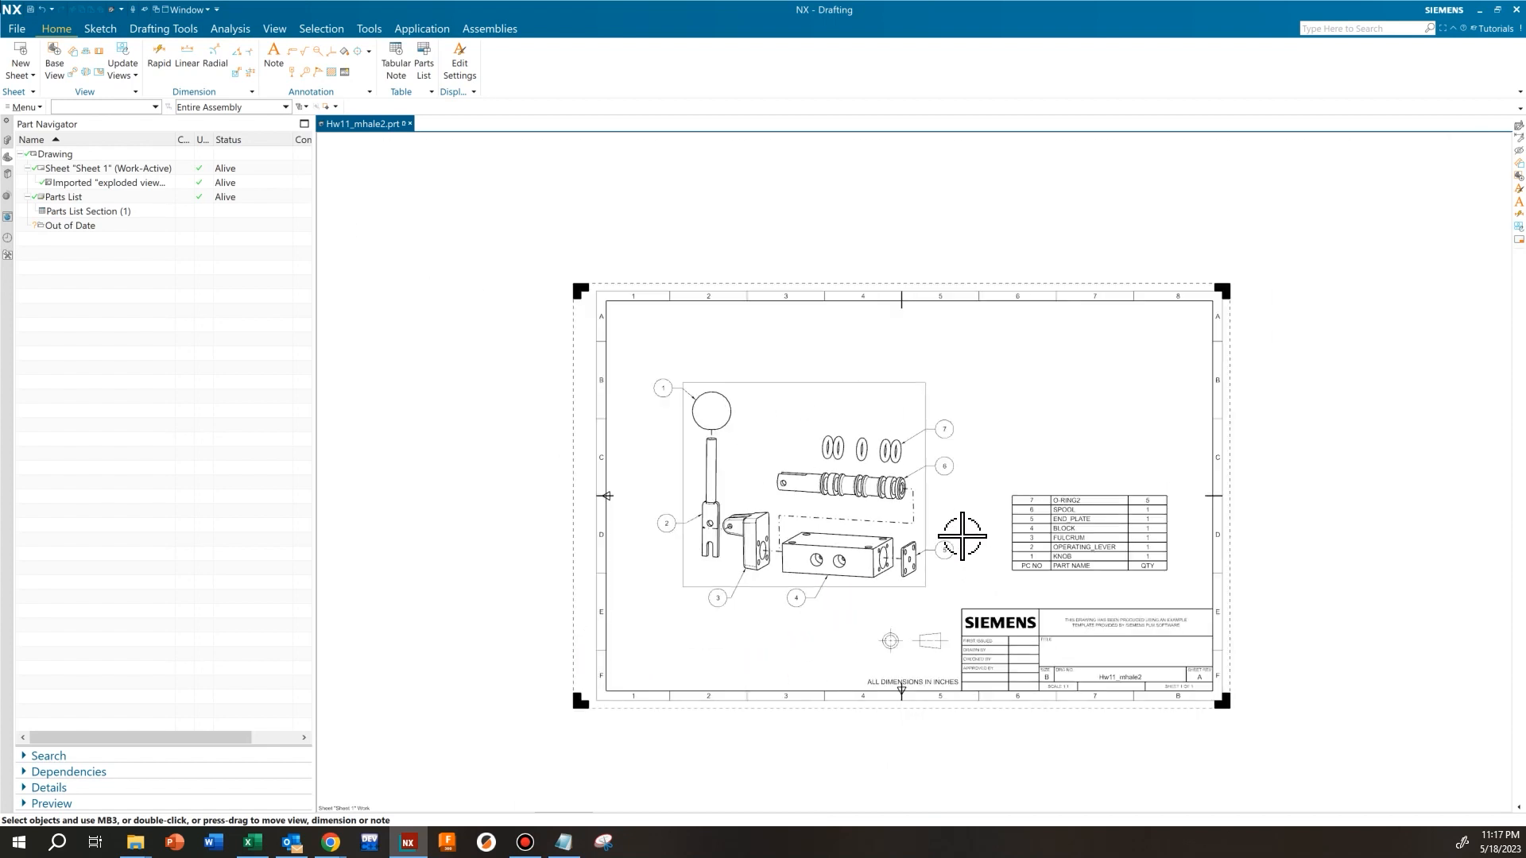
Start a note for the drawing title and replace the previous text with VALVE ASSEMBLY
scroll(1023, 612, up, 3)
middle_drag(1023, 612, 906, 541)
key(alt+Tab)
click(273, 59)
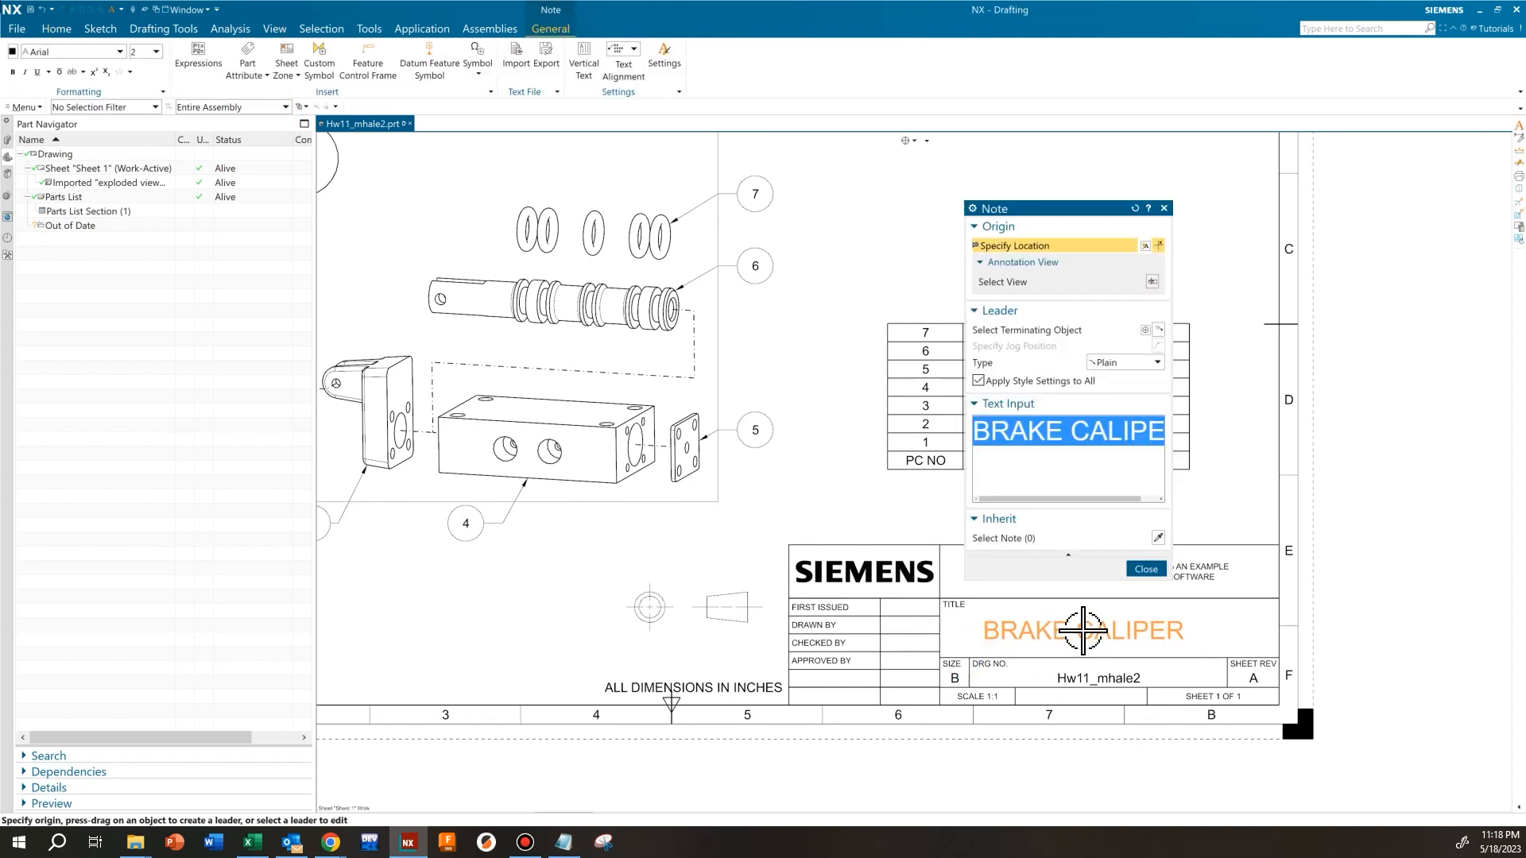
key(Delete)
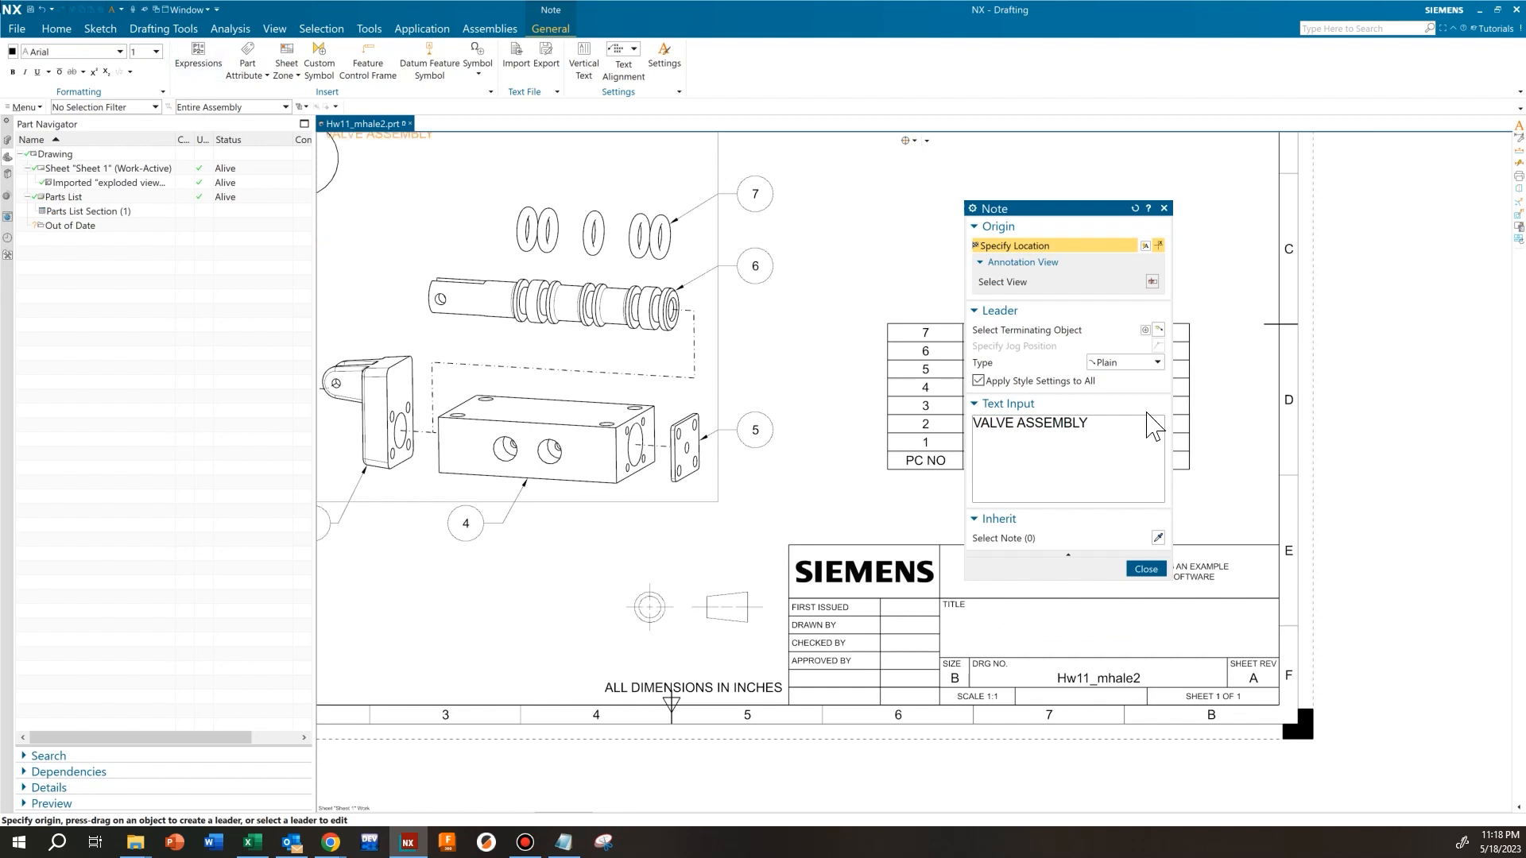
Scale the VALVE ASSEMBLY text to 2, place it centred in the title block's TITLE cell, and finish the note
drag(1088, 423, 1043, 423)
drag(925, 421, 914, 401)
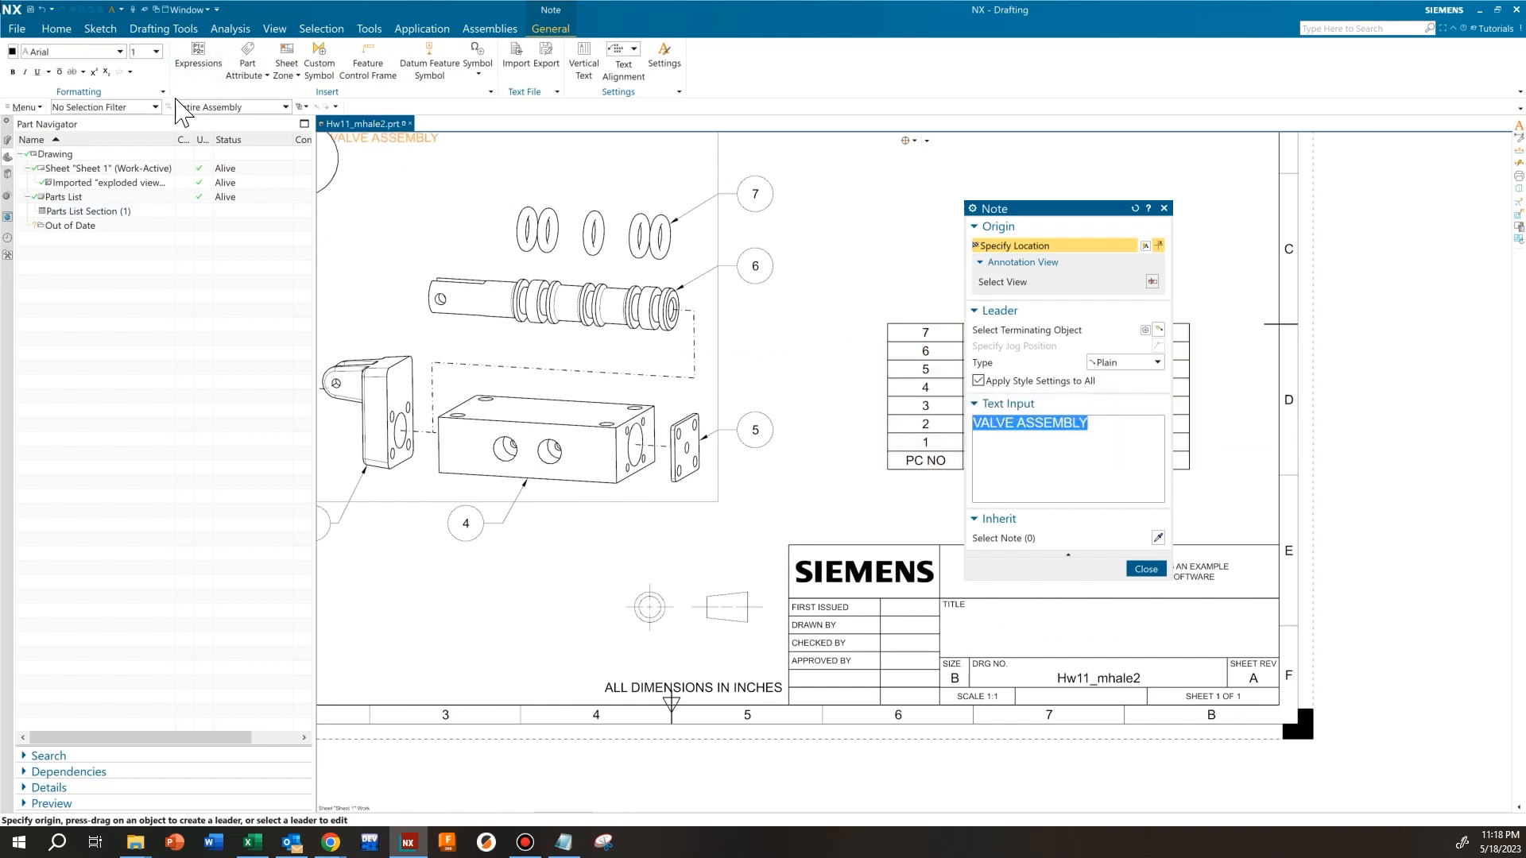
click(156, 52)
click(151, 169)
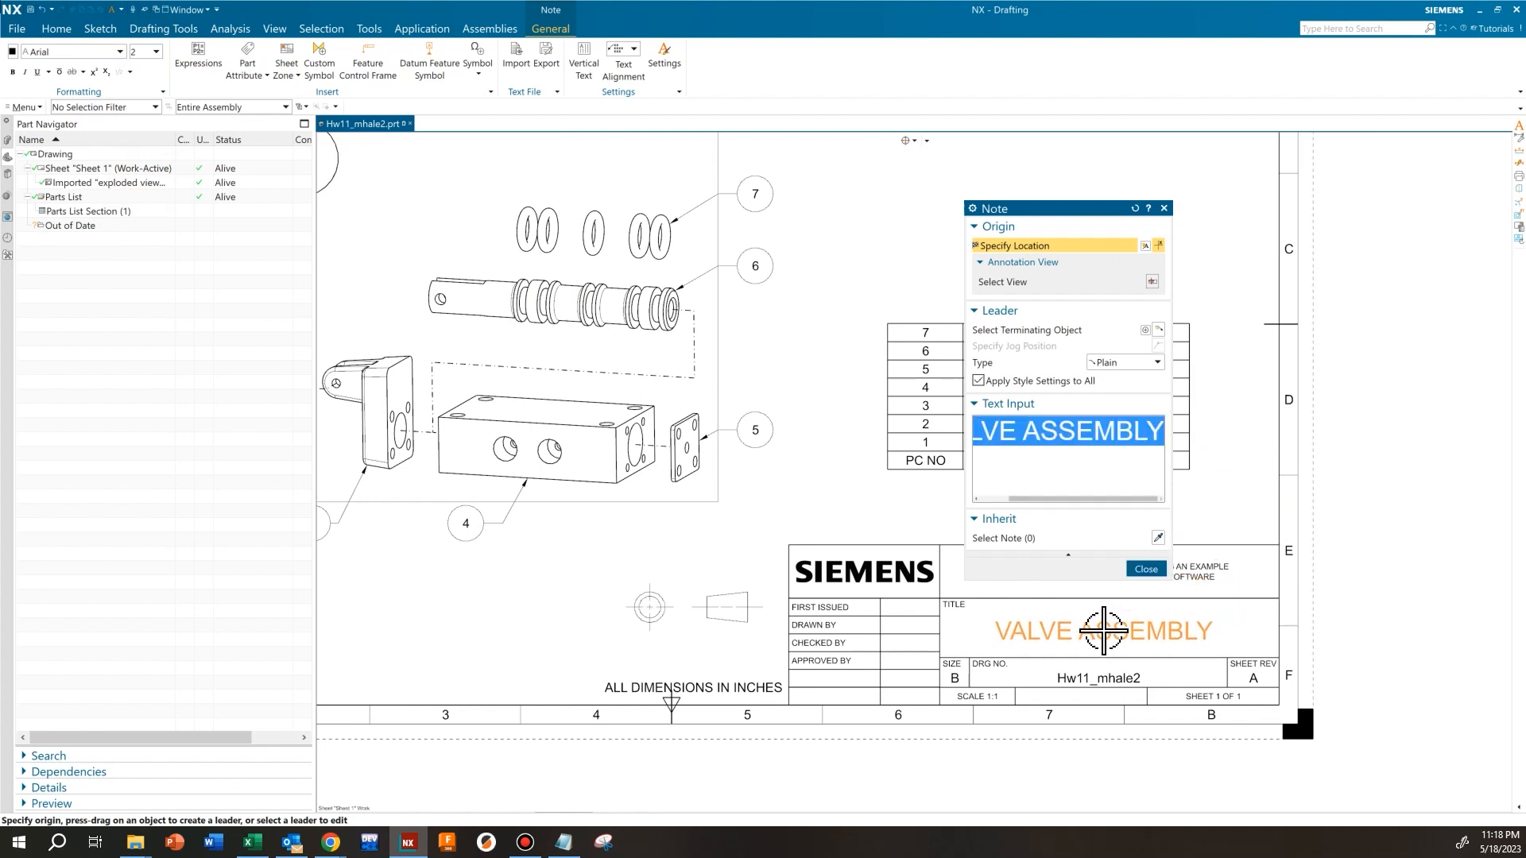
click(1103, 631)
click(1145, 569)
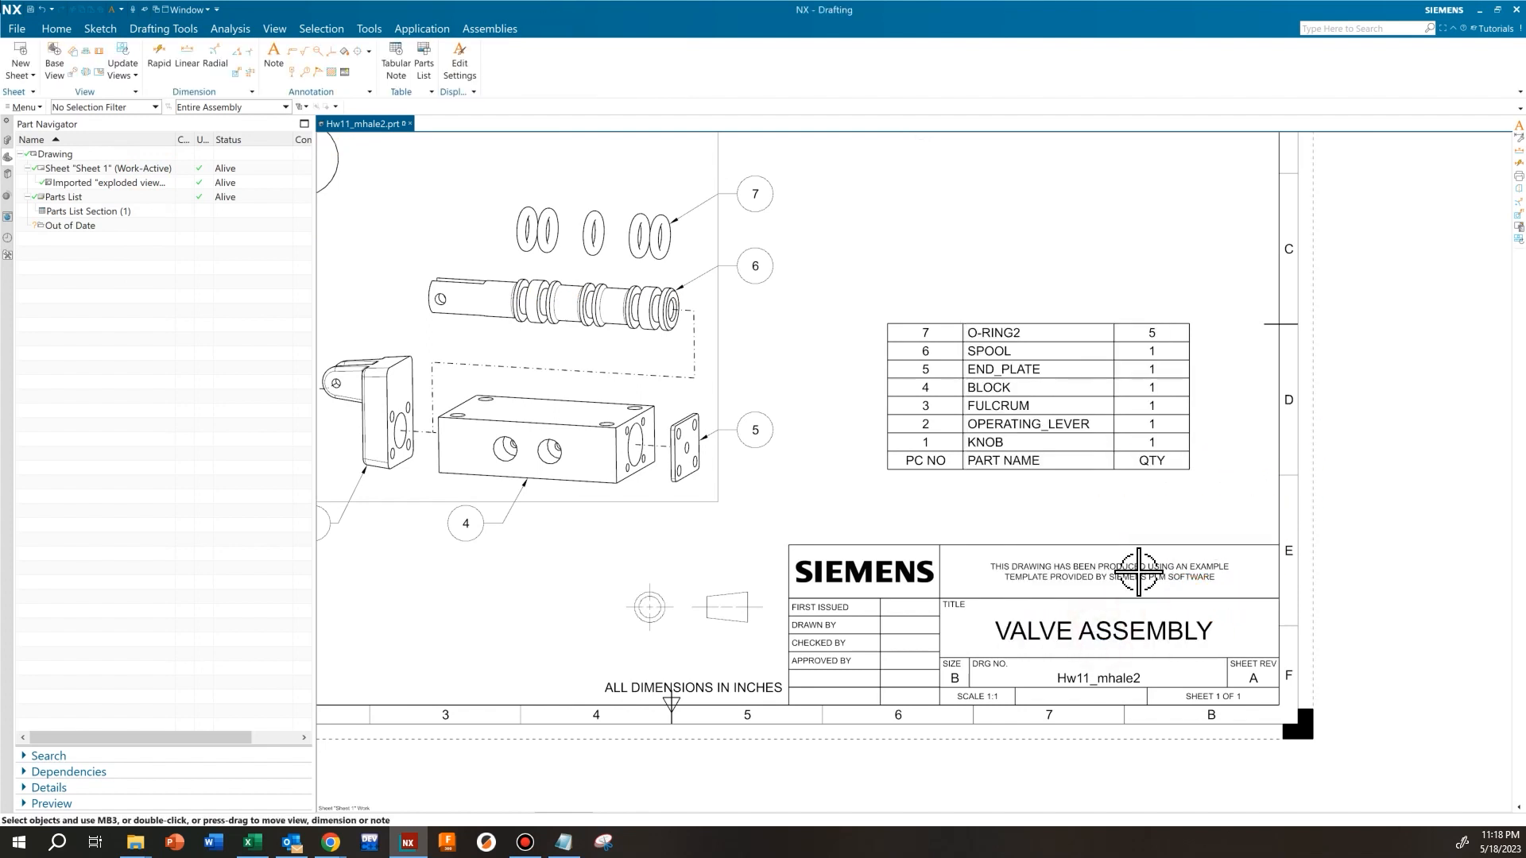
scroll(794, 556, down, 3)
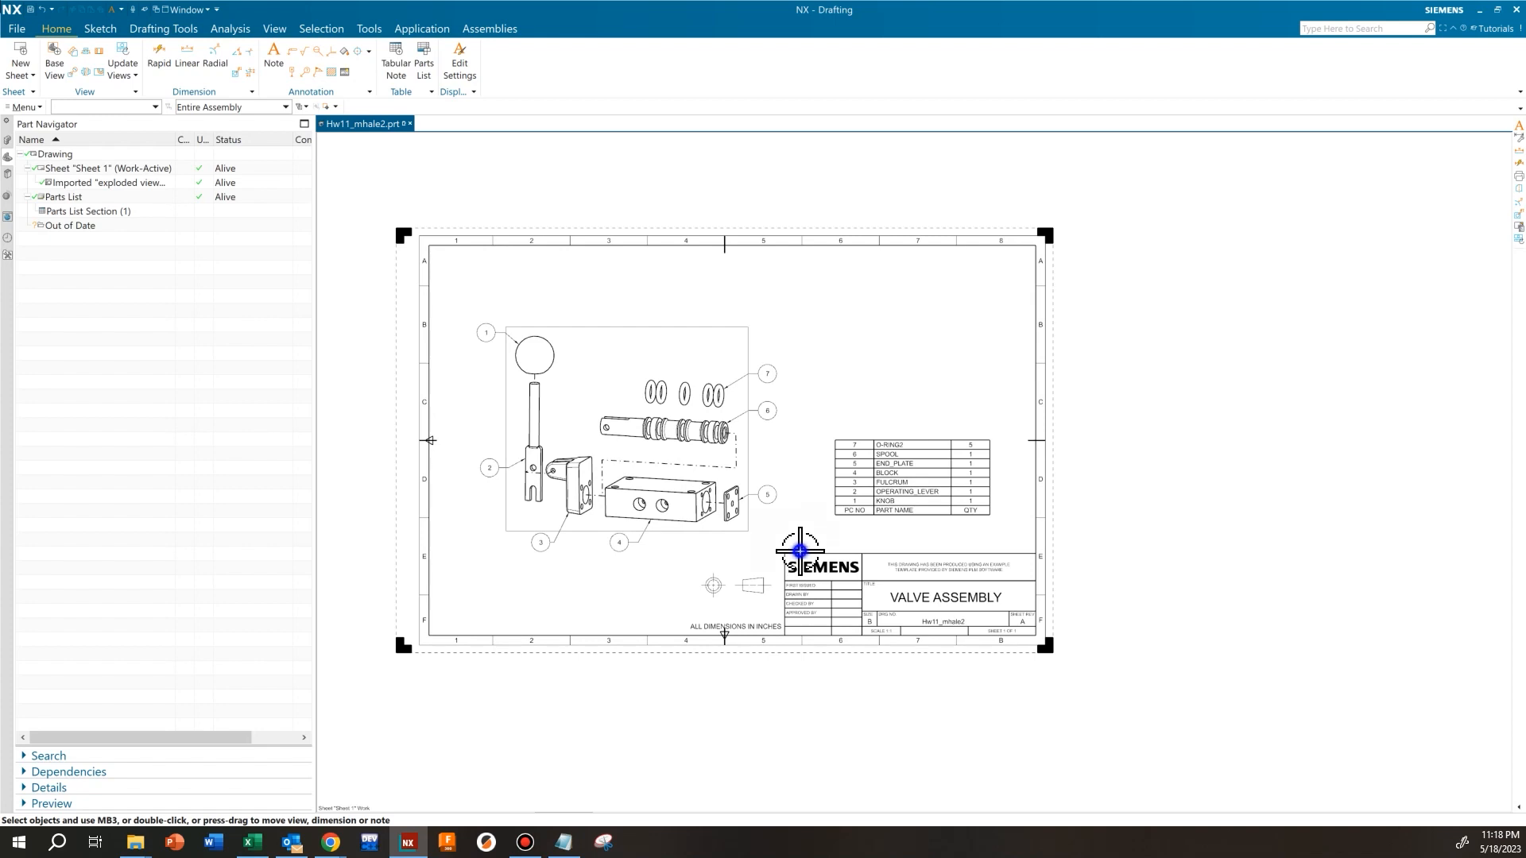
shift+middle_drag(800, 550, 908, 551)
scroll(907, 550, up, 1)
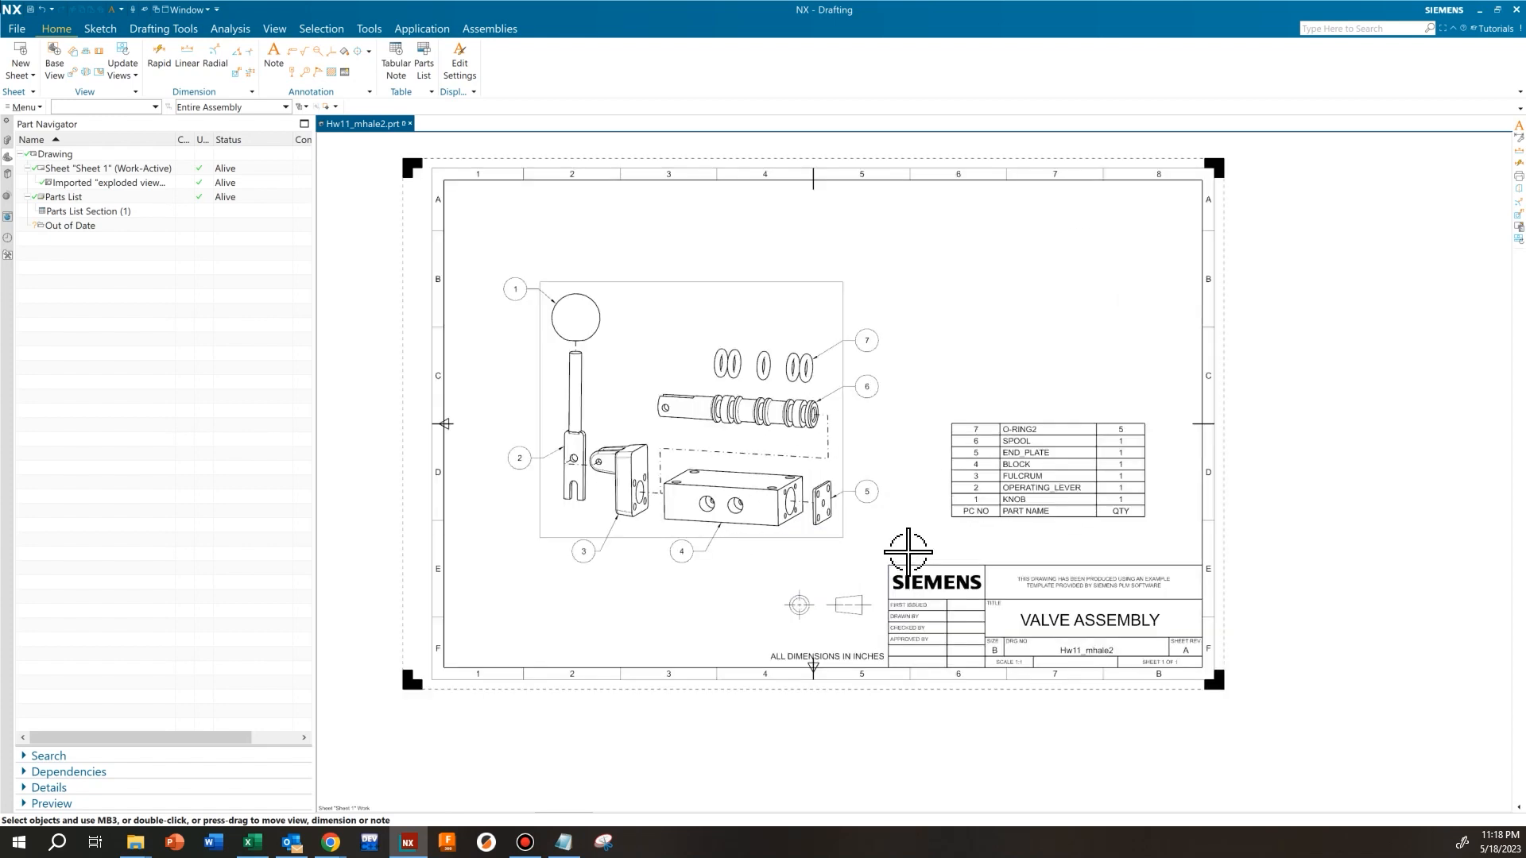